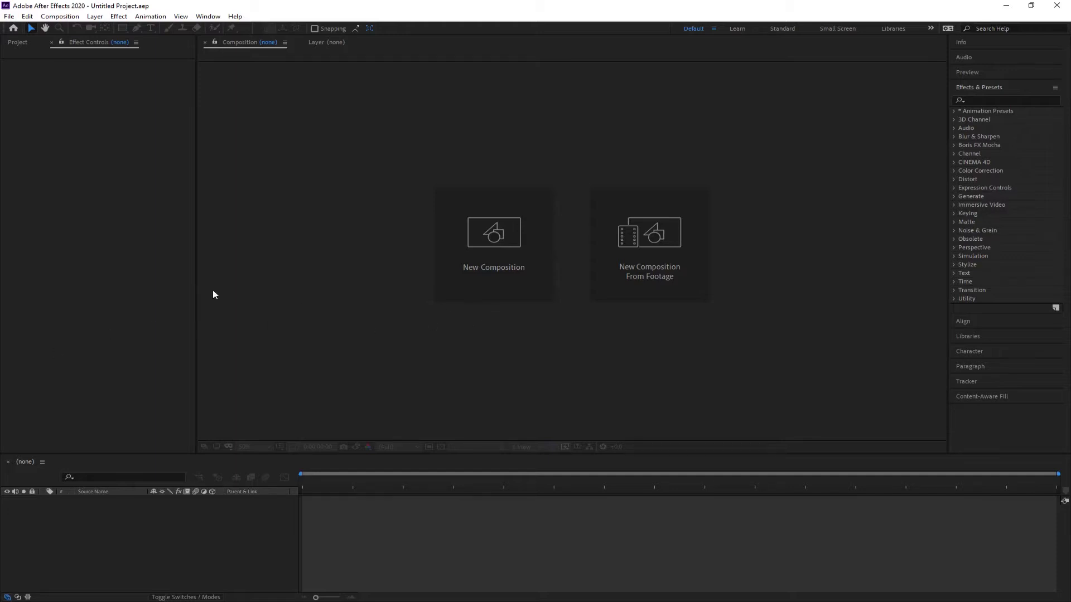
Create a 1920 x 1080 composition at 25 fps with a duration of 0:00:30:00 and a black background.
click(153, 273)
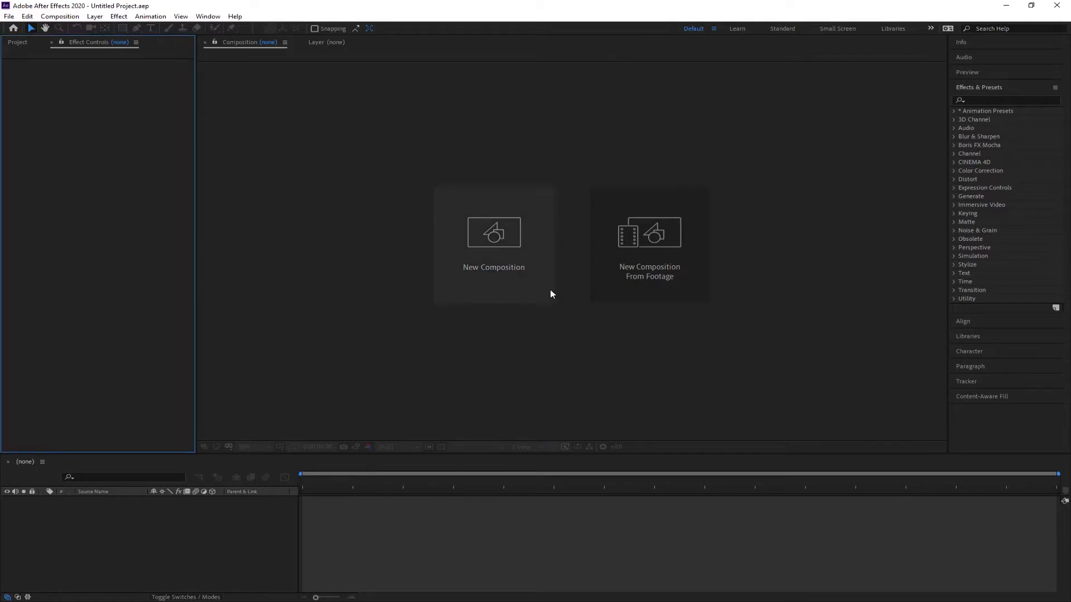
click(490, 243)
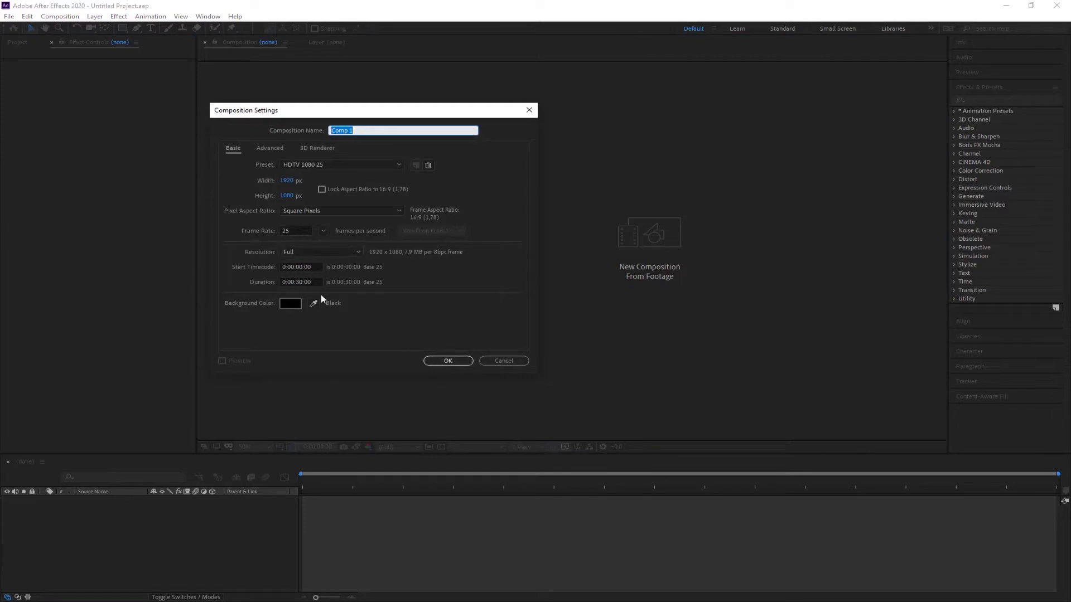
click(465, 362)
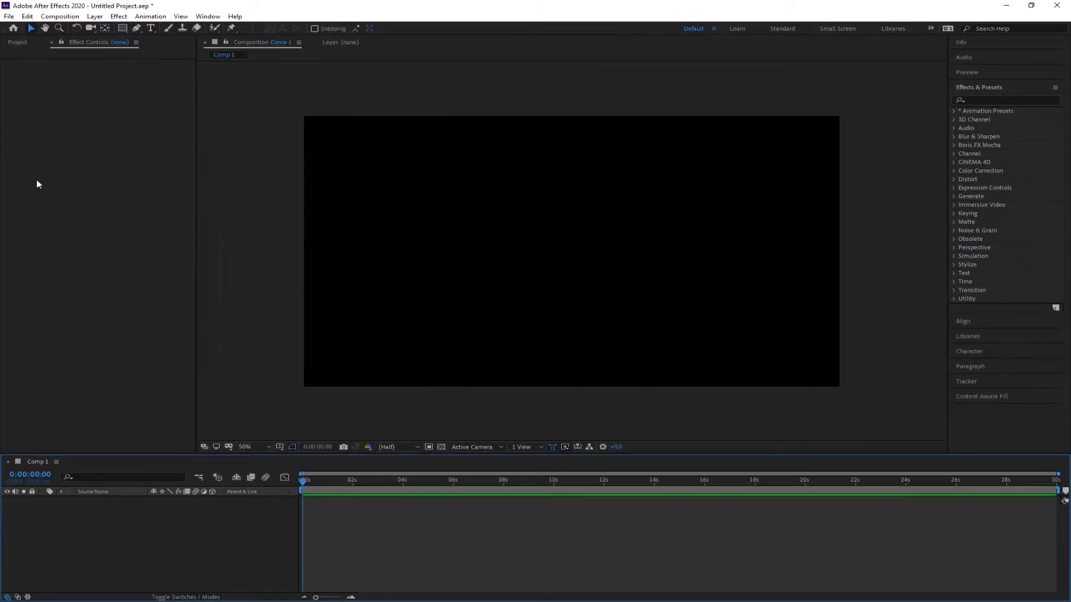
Import motorcycle_stabilize.mp4 into the project and add it as a layer in the Comp 1 timeline.
click(19, 41)
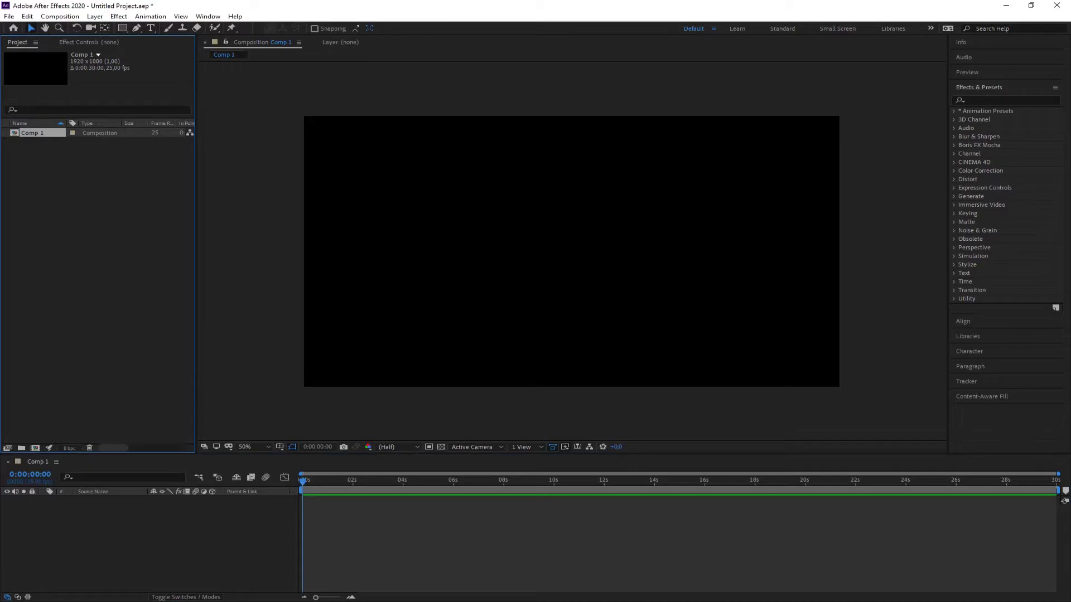
drag(0, 290, 71, 296)
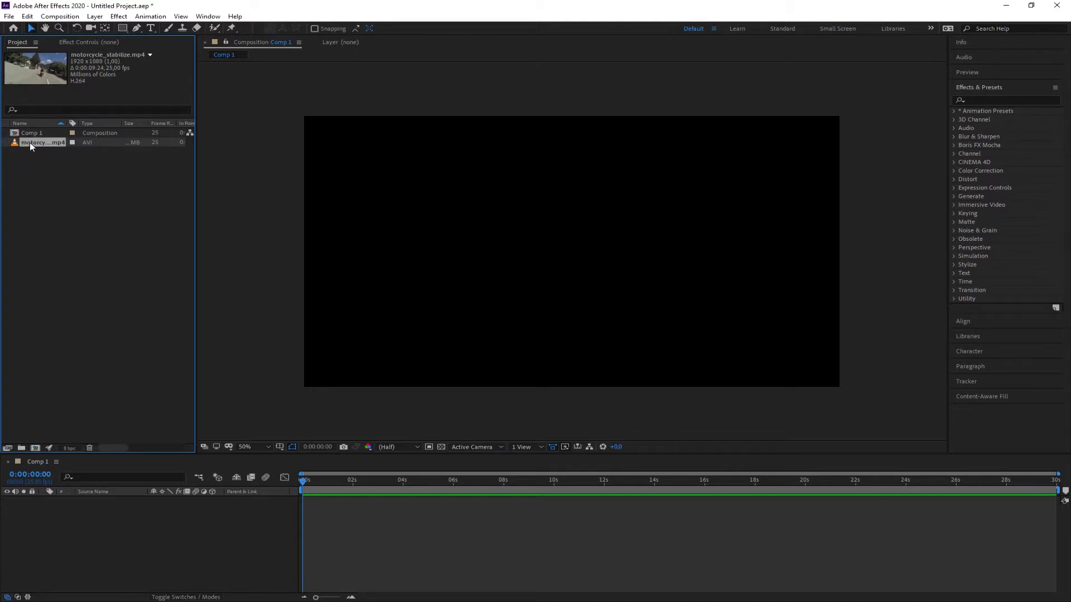
drag(97, 508, 98, 528)
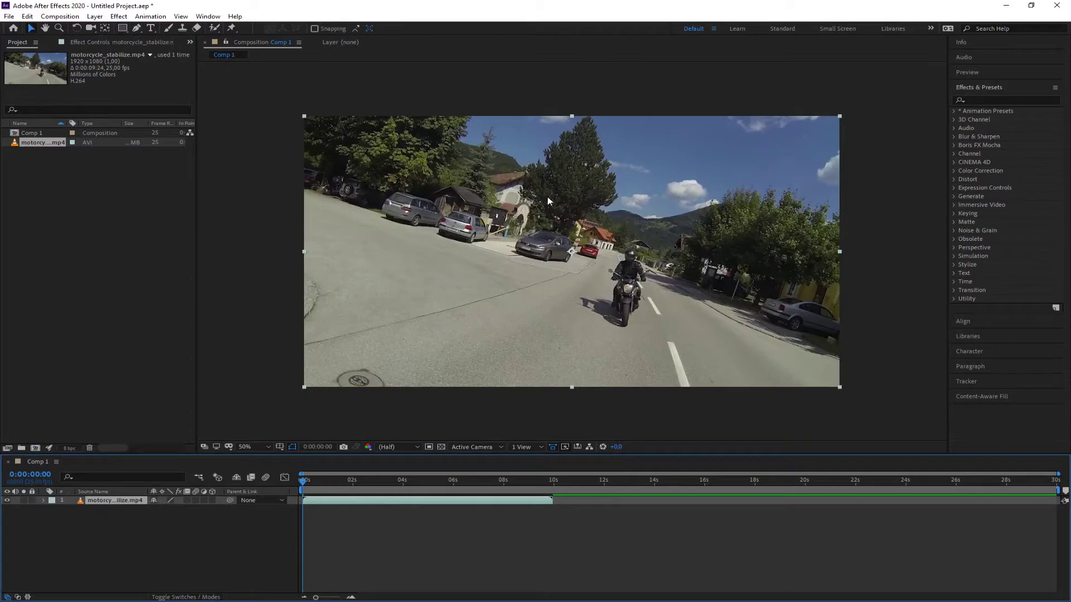
Play back the unstabilized motorcycle footage to examine its shake, and return to the first frame.
click(982, 72)
click(1003, 88)
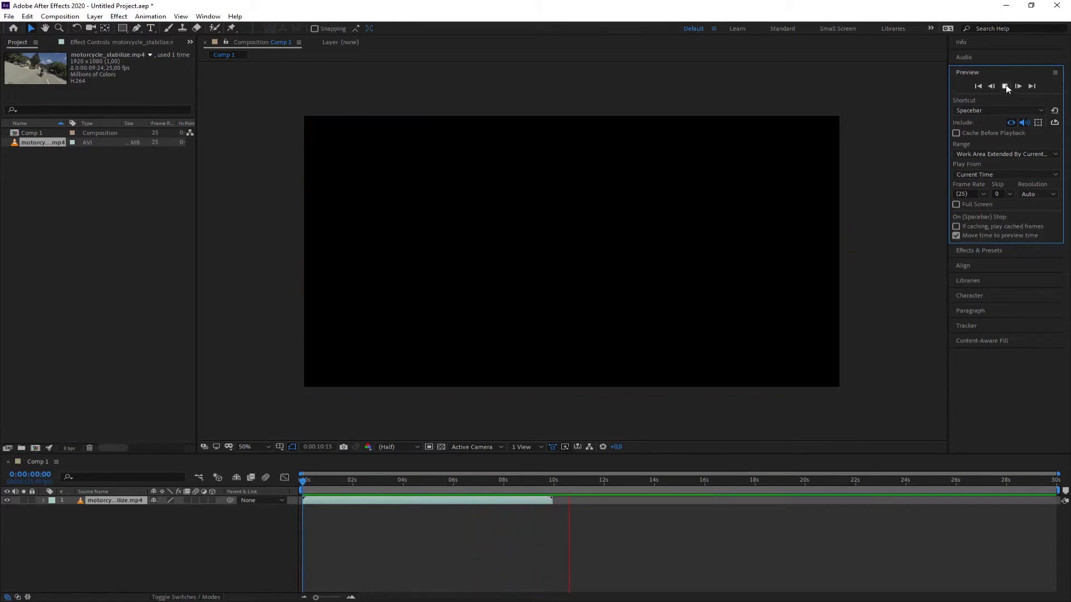
click(1004, 87)
drag(576, 482, 305, 490)
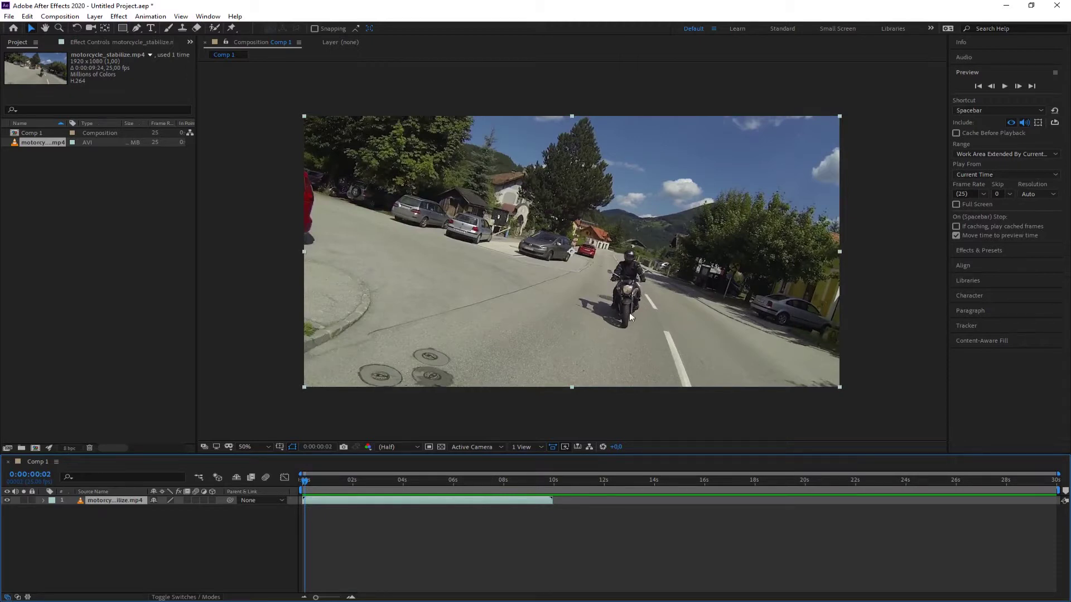
click(299, 485)
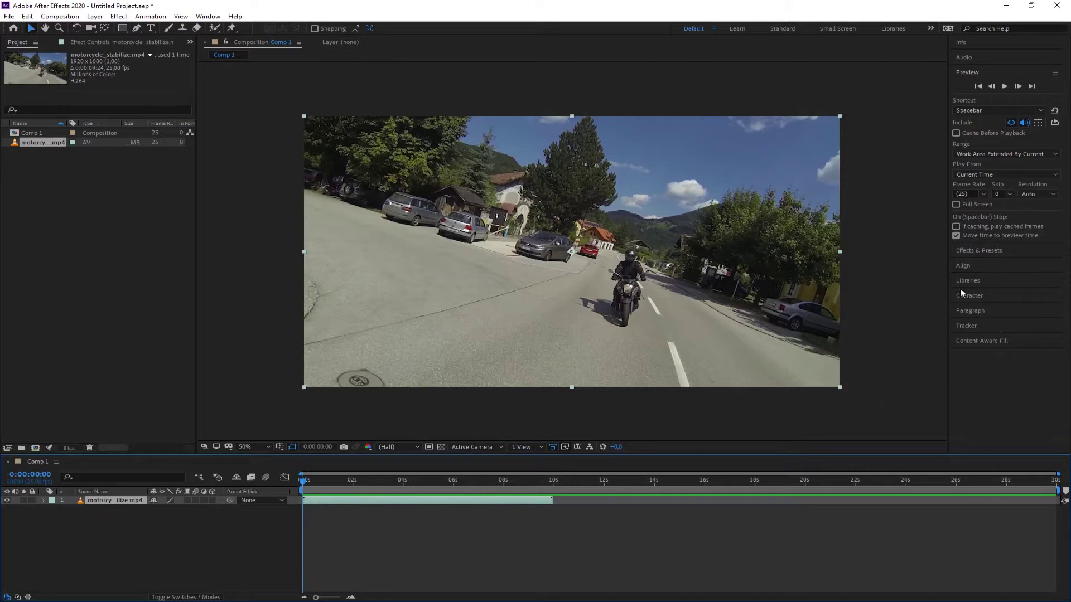
Start a Stabilize Motion track on the motorcycle clip using position only.
click(967, 326)
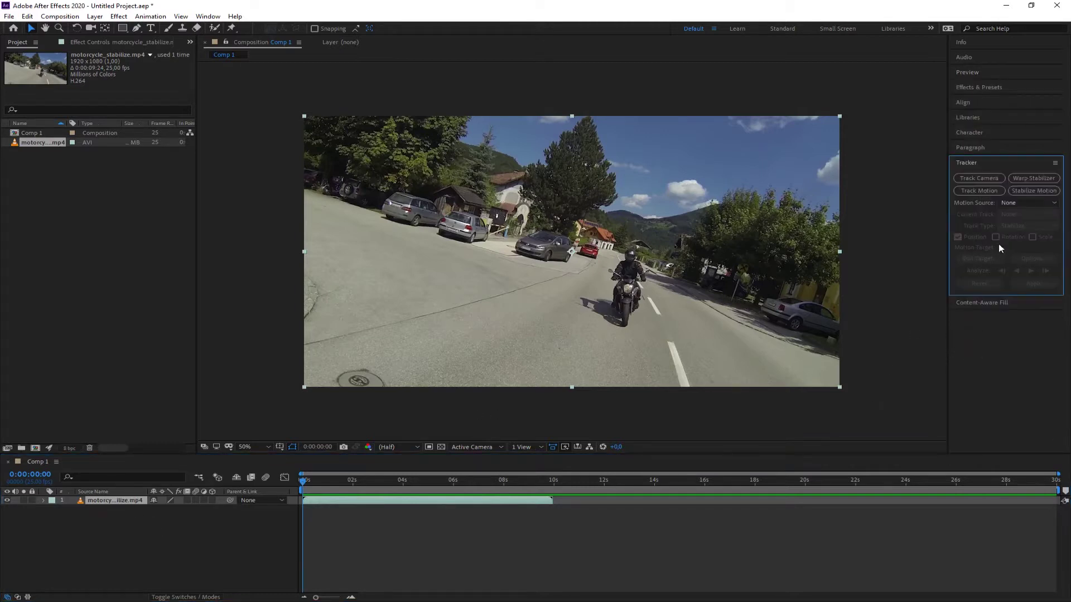
click(1034, 190)
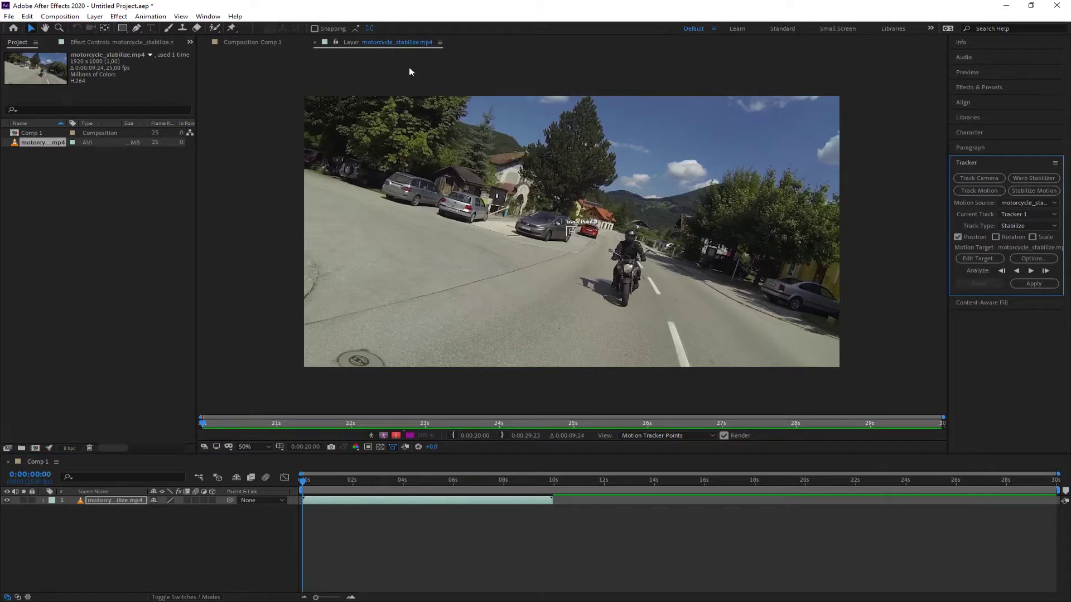
click(577, 235)
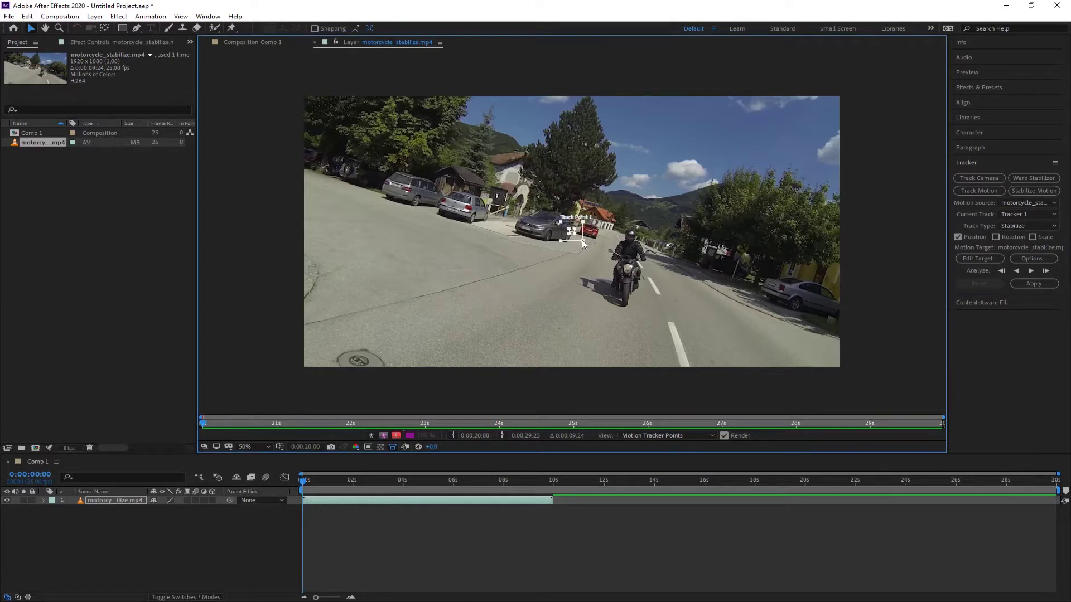
click(988, 227)
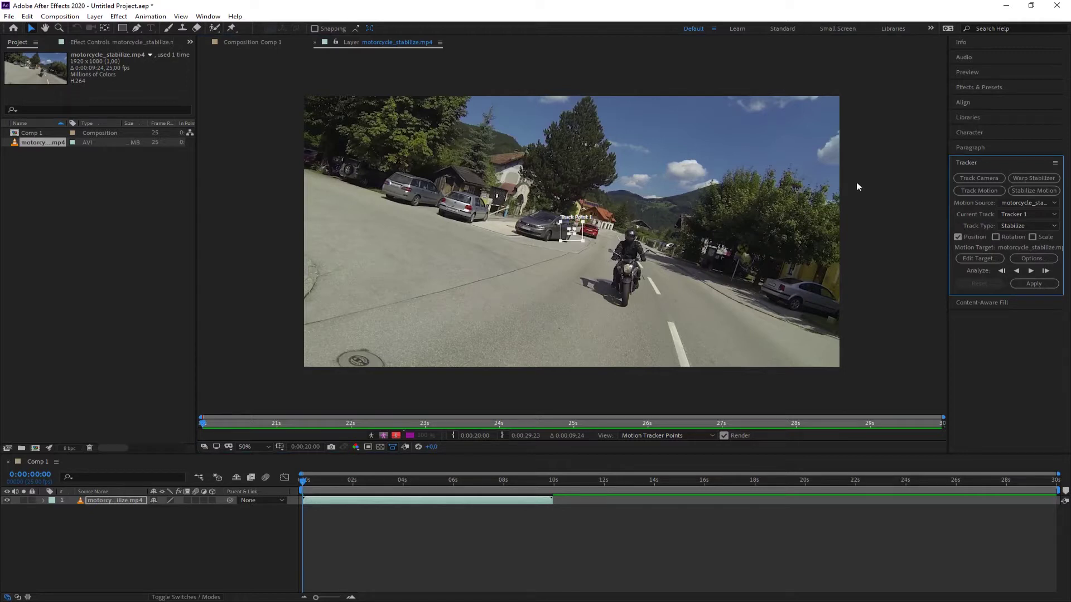
Place Track Point 1 on the motorcycle's headlight and analyze the clip forward from the first frame.
click(576, 237)
drag(577, 237, 638, 273)
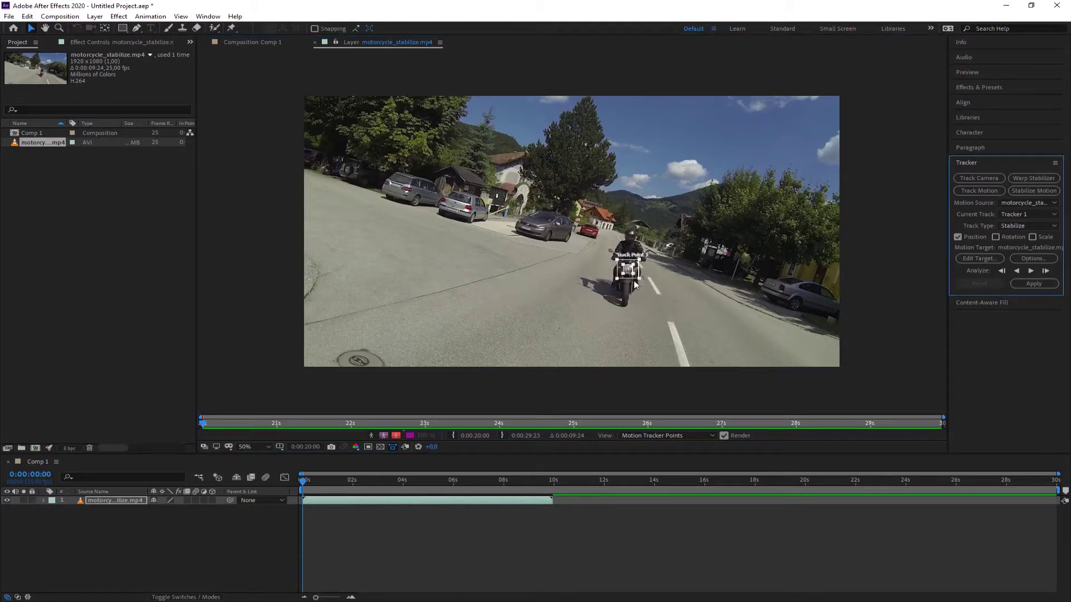
drag(639, 278, 631, 282)
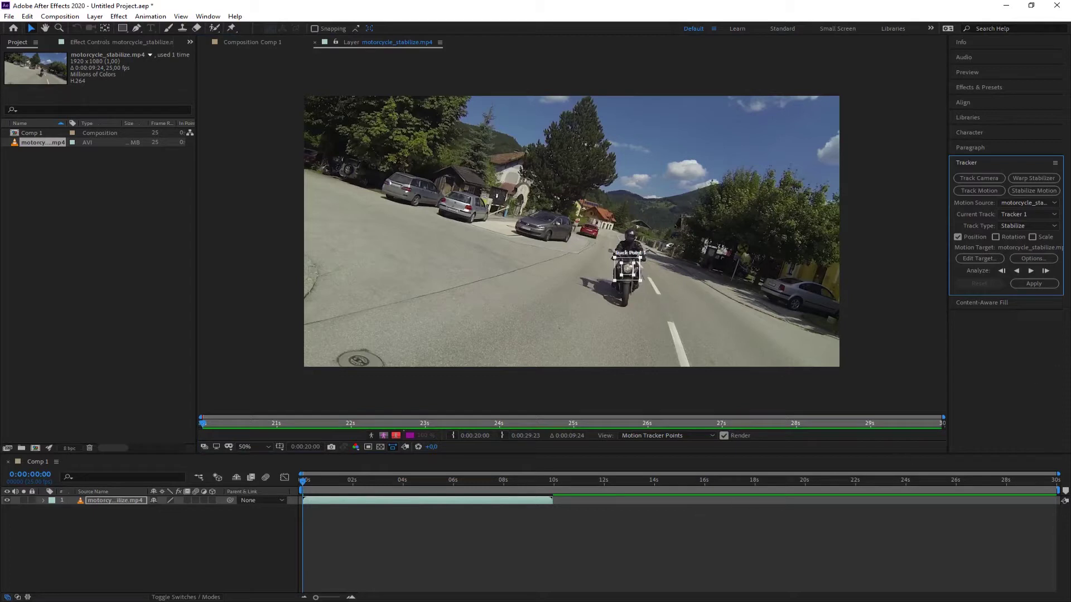
click(1031, 271)
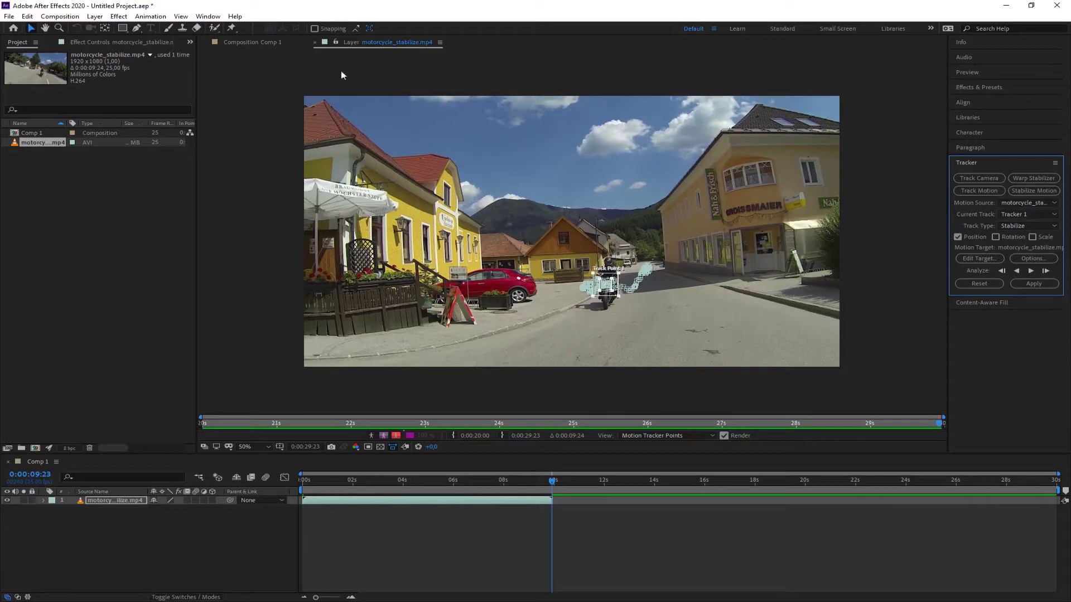
Examine closely how the track point follows the headlight from the clip's end back to the first frame.
click(250, 45)
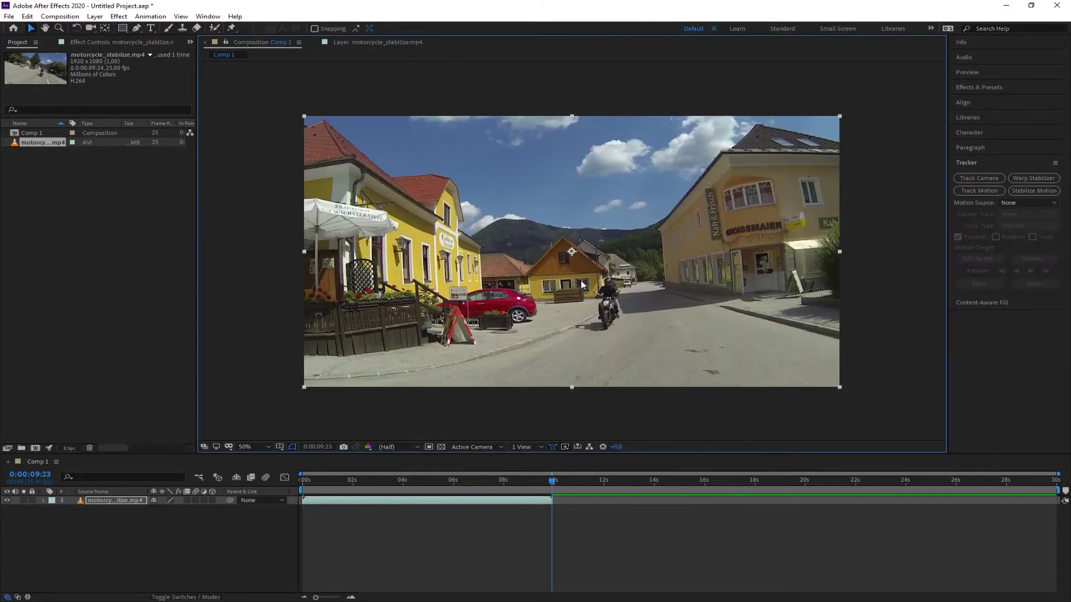
scroll(505, 211, up, 1)
click(362, 44)
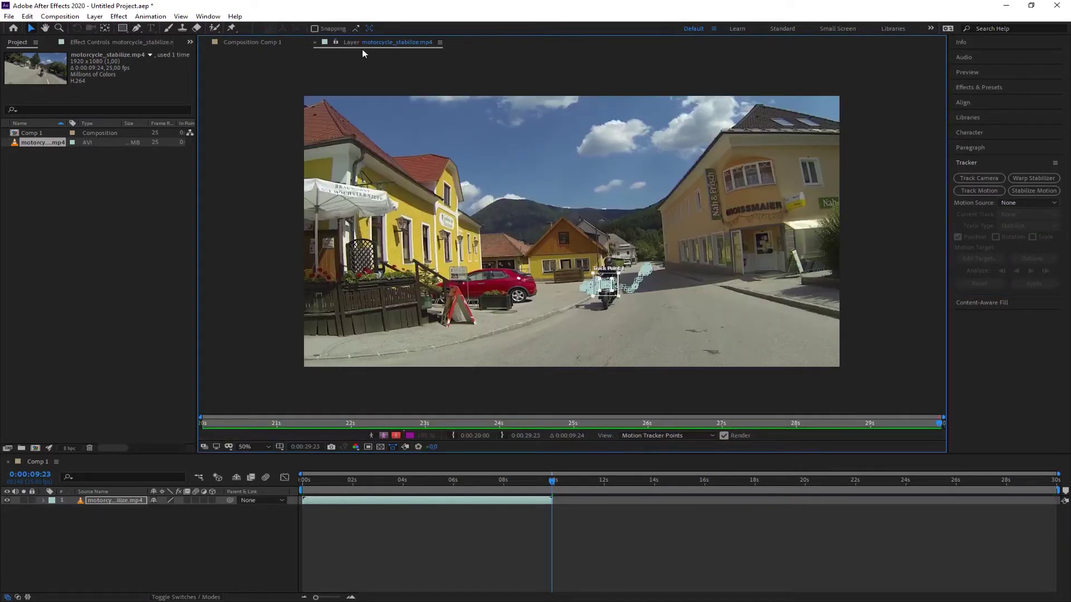
scroll(604, 305, up, 1)
scroll(604, 306, up, 1)
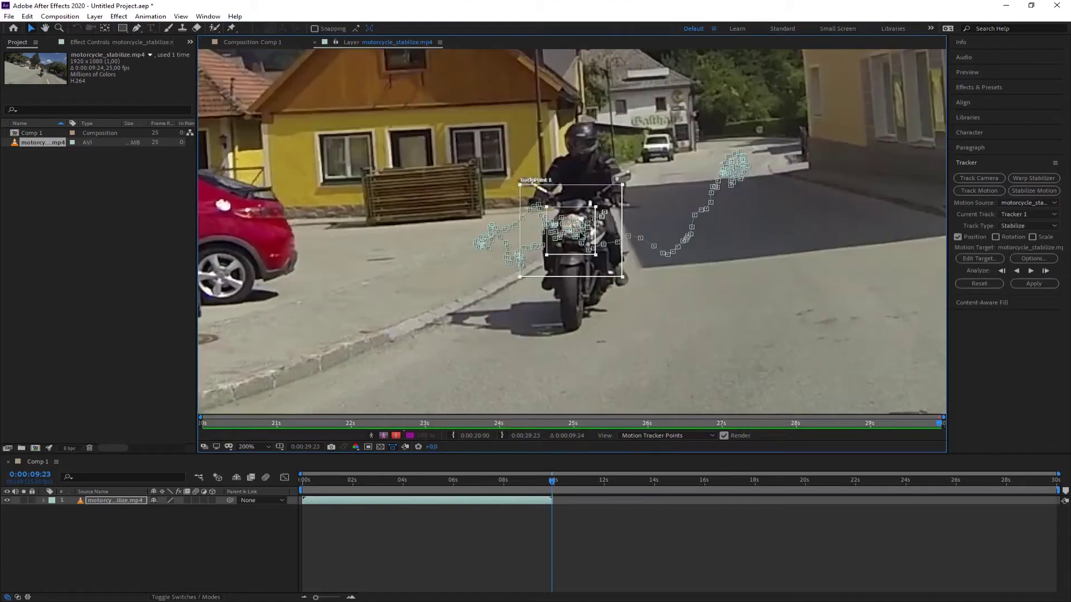
mouse_move(552, 487)
mouse_down()
mouse_move(464, 488)
mouse_move(568, 487)
mouse_move(539, 491)
mouse_up()
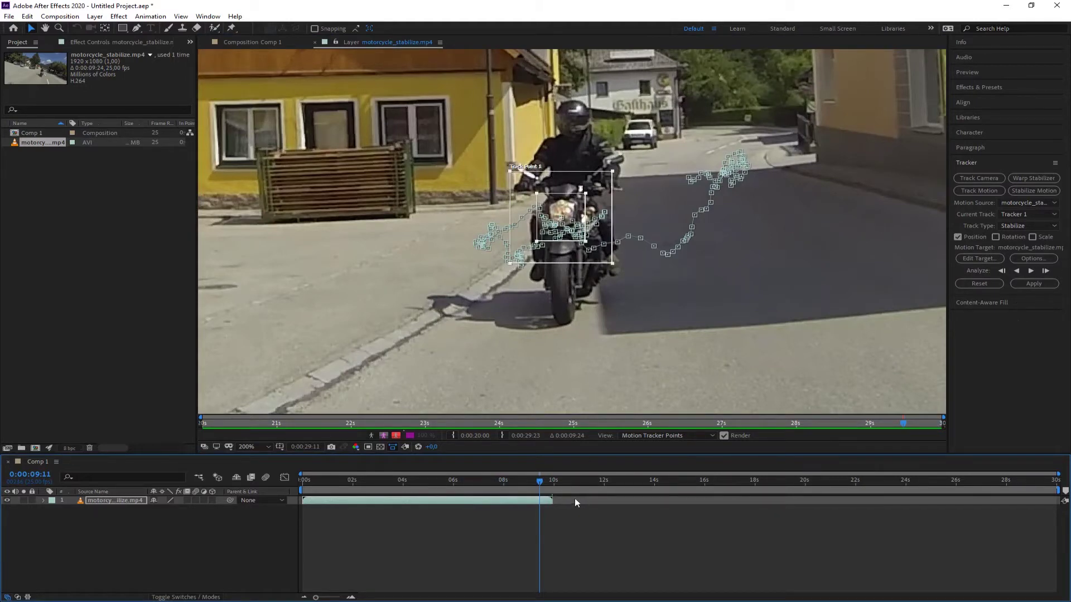
drag(542, 490, 302, 485)
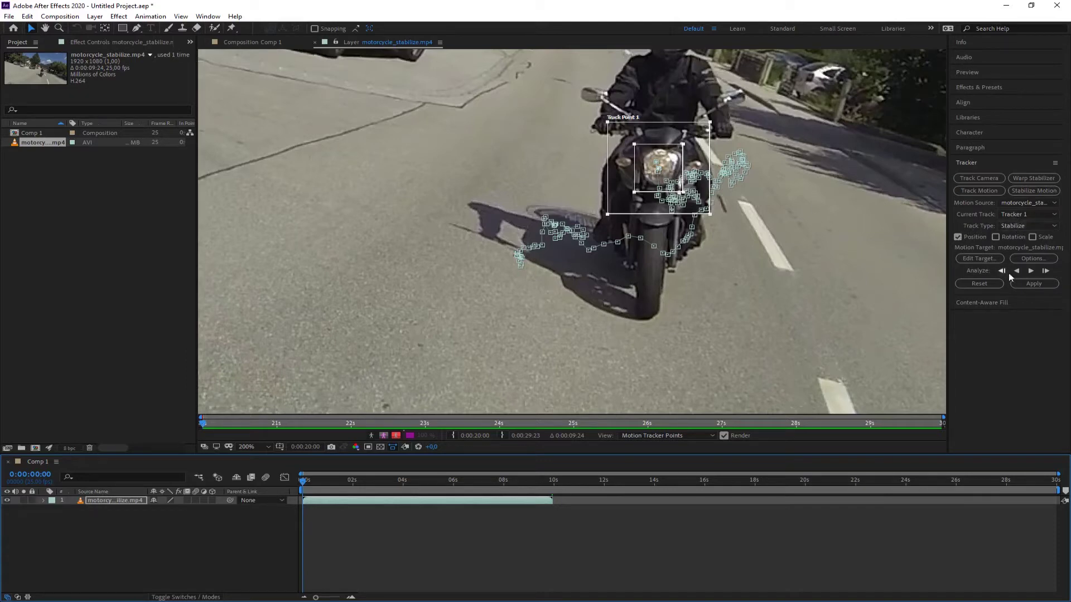
Apply the stabilization to the clip in the X and Y dimensions, then collapse the layer's tracker properties.
click(1032, 284)
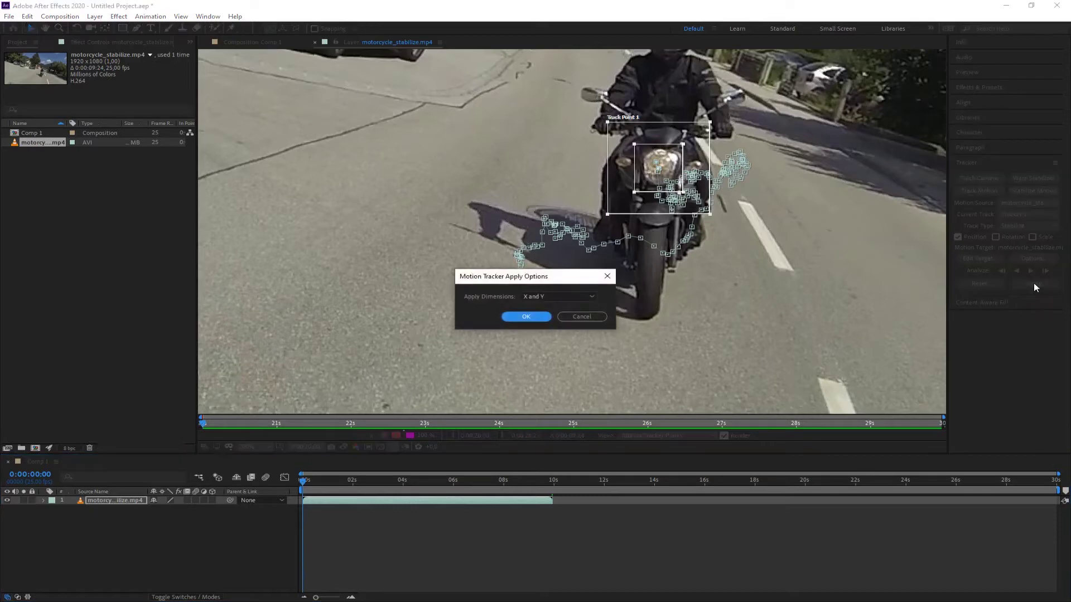
click(524, 317)
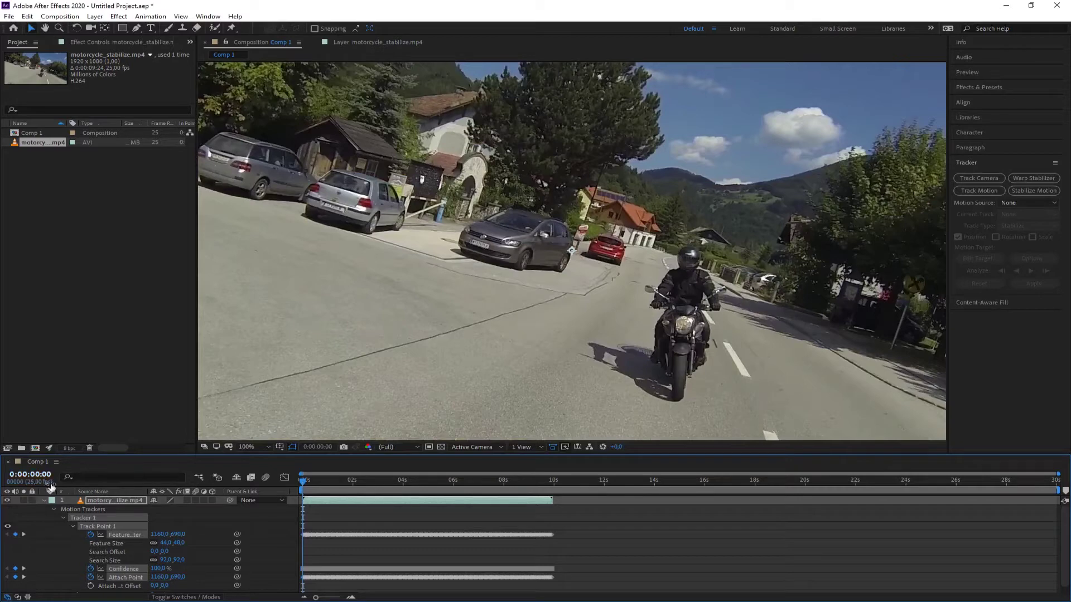
click(44, 500)
scroll(727, 337, down, 1)
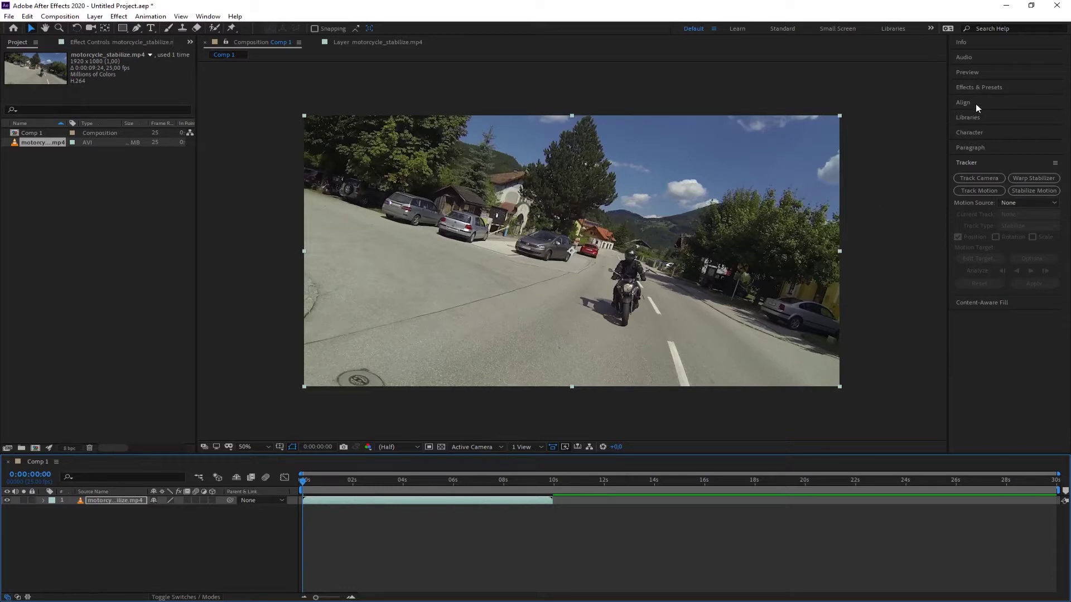
Play back the stabilized composition from the start to check the motorcycle's motion.
click(984, 71)
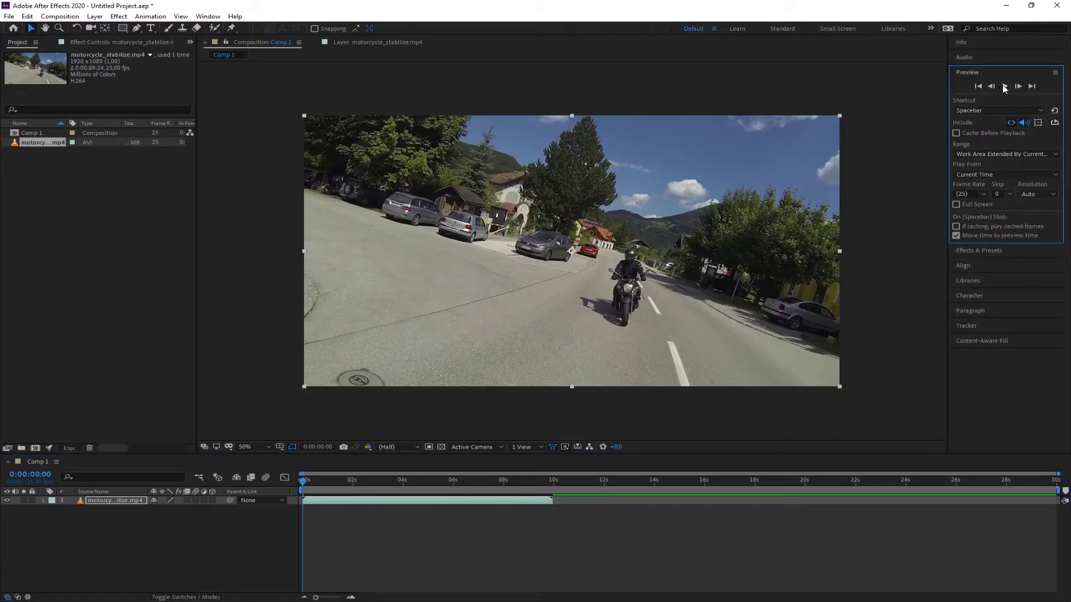
click(1004, 86)
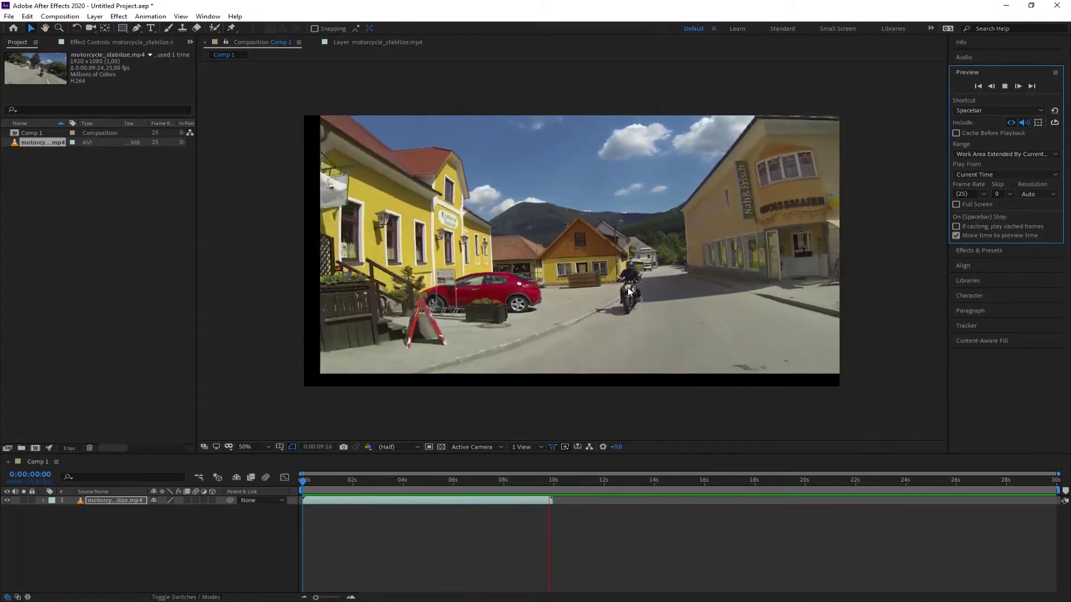
click(1004, 86)
Scrub between about 6 and 8 seconds to examine the black frame edges, and return to the first frame.
drag(608, 482, 481, 480)
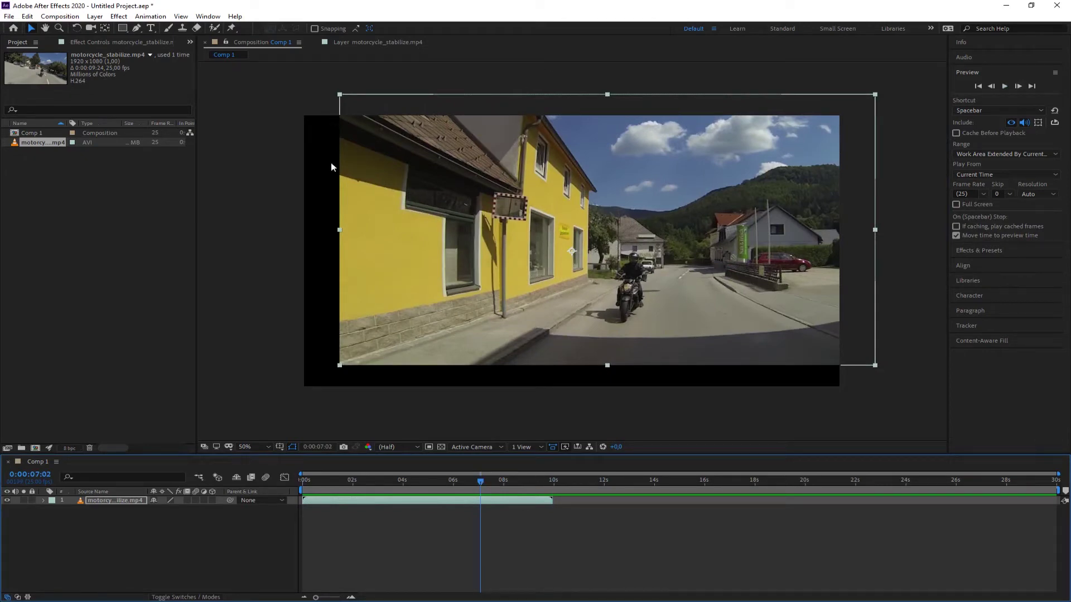
drag(479, 481, 508, 480)
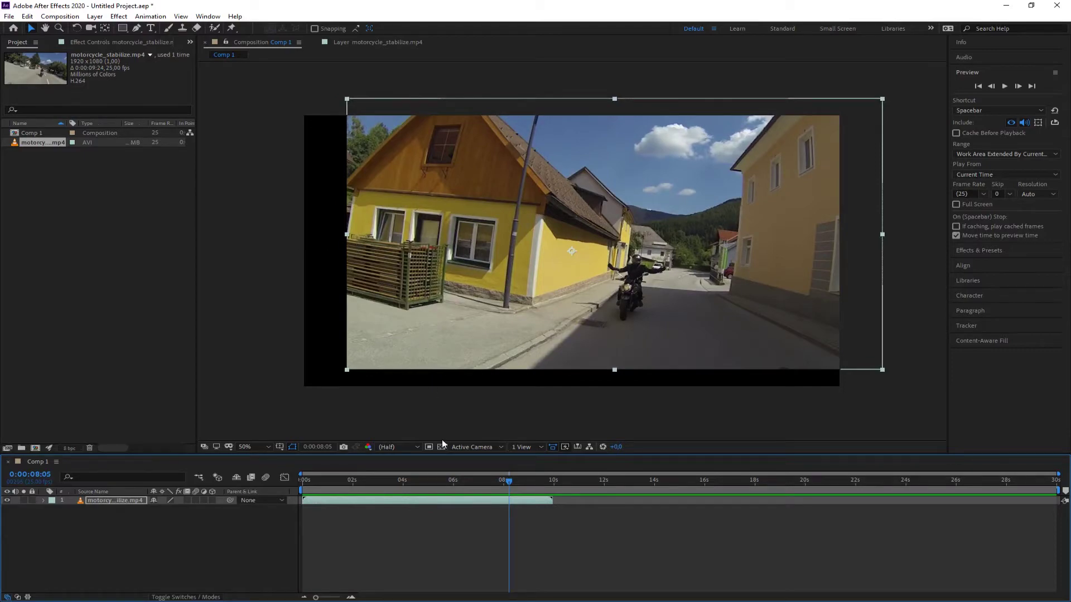
drag(509, 481, 469, 481)
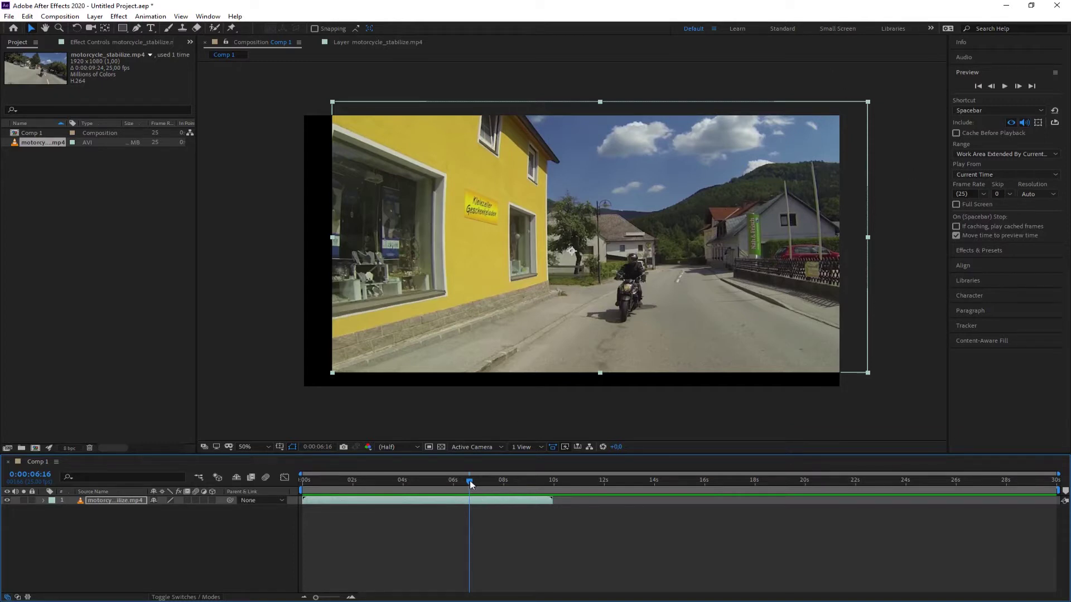
mouse_move(469, 481)
mouse_down()
mouse_move(440, 481)
mouse_move(452, 481)
mouse_up()
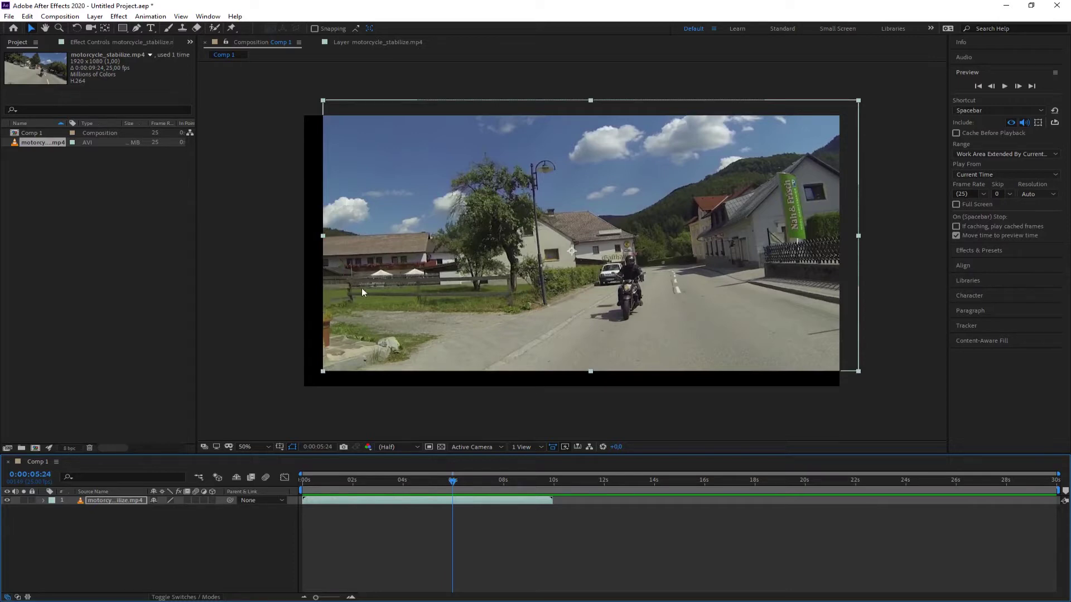
drag(452, 480, 481, 481)
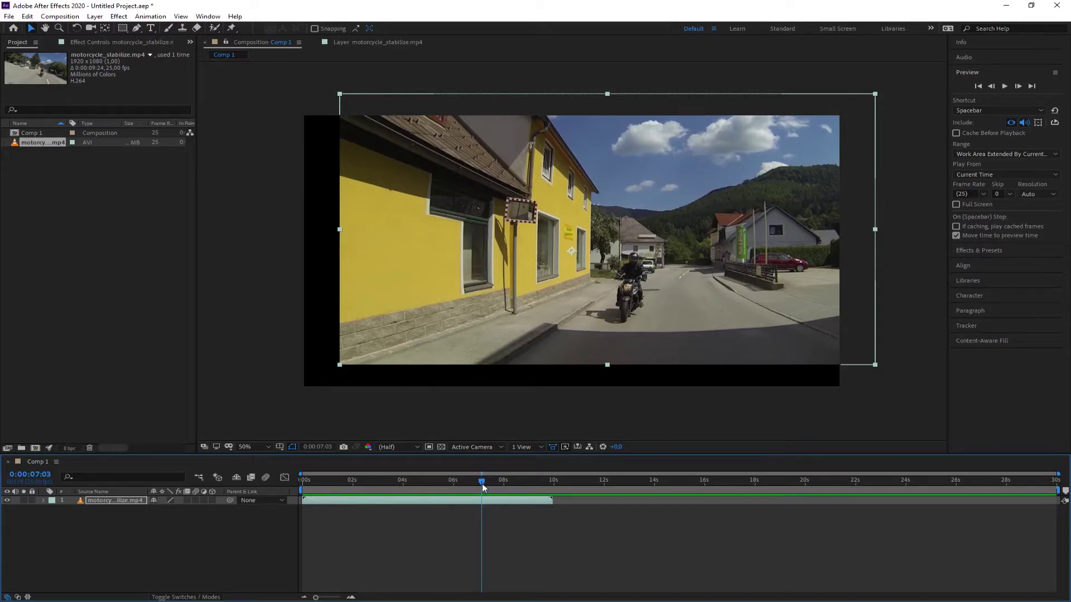
drag(482, 483, 290, 483)
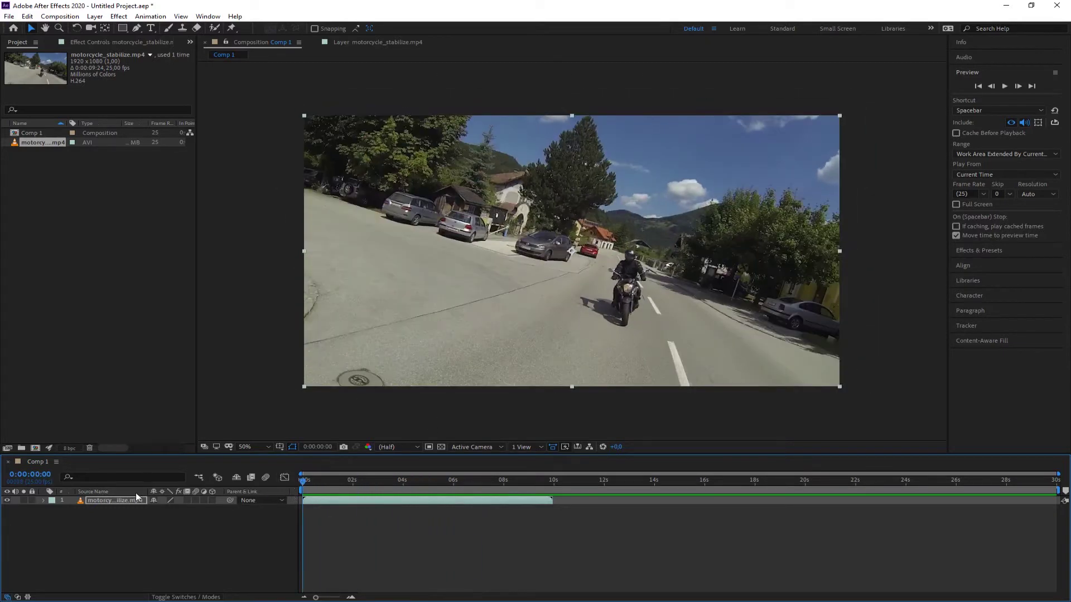
Keyframe the motorcycle layer's Position at 0:00:00:00, and shift it to about 972, 570 at 0:00:01:01 to cover the black edges.
click(107, 501)
key(p)
click(71, 509)
drag(304, 481, 329, 480)
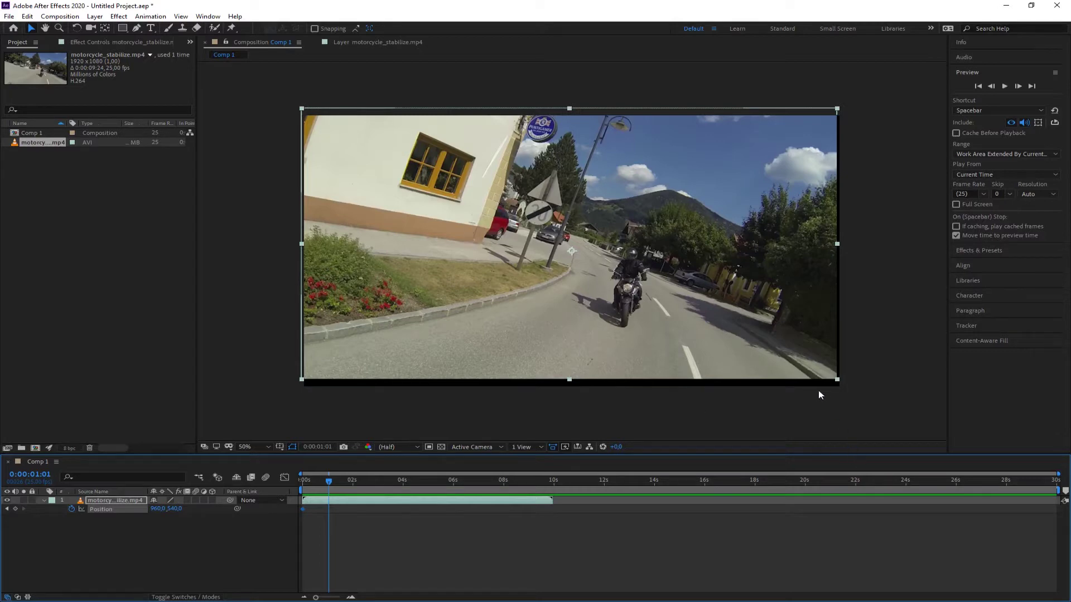
drag(786, 321, 790, 331)
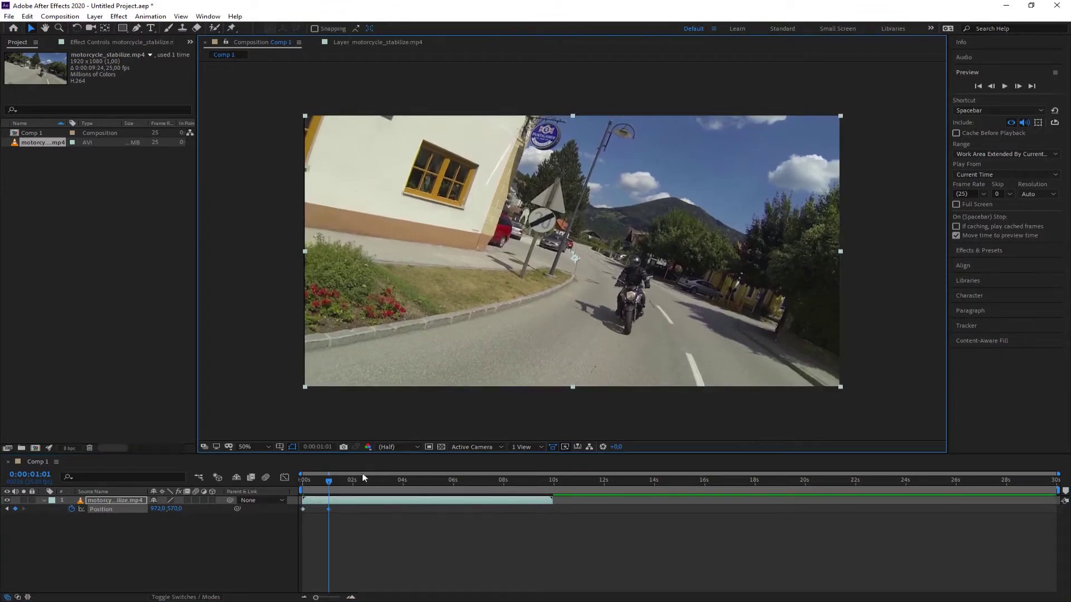
Shift the layer at about 2, 3 and 4 seconds to cover the black edges, adding a Position keyframe at each time.
drag(329, 484, 352, 481)
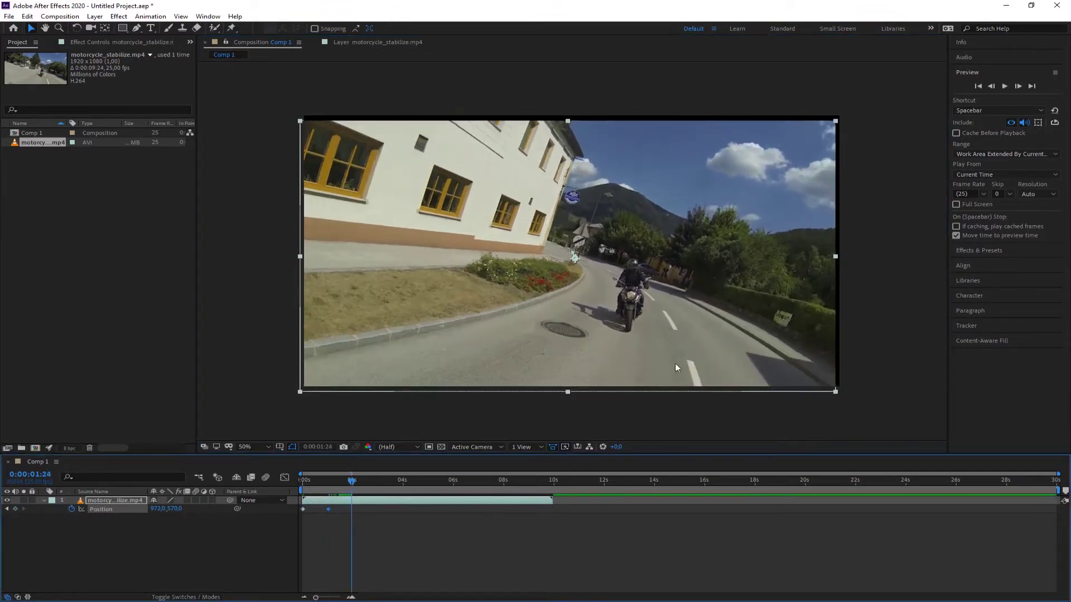
drag(697, 271, 702, 267)
drag(353, 481, 379, 481)
drag(753, 258, 763, 257)
drag(379, 482, 404, 481)
drag(713, 292, 717, 287)
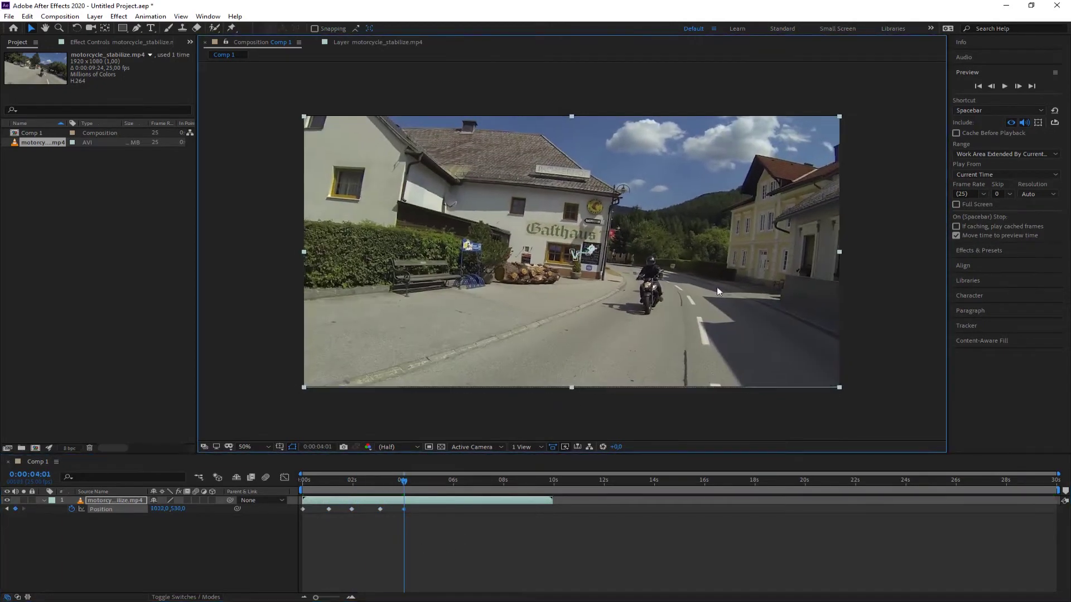
Add Position keyframes at about 5, 6 and 7 seconds by moving the layer over the black edges at each time.
drag(403, 482, 430, 482)
drag(448, 338, 430, 362)
drag(430, 482, 453, 481)
drag(469, 312, 450, 310)
drag(455, 481, 481, 482)
drag(490, 290, 472, 291)
Add Position keyframes at about 8 and 9 seconds and at 0:00:09:22, moving the layer to about 884, 600 on the last one.
drag(483, 482, 504, 482)
drag(504, 256, 494, 254)
drag(505, 483, 528, 482)
drag(510, 269, 518, 266)
drag(528, 482, 552, 483)
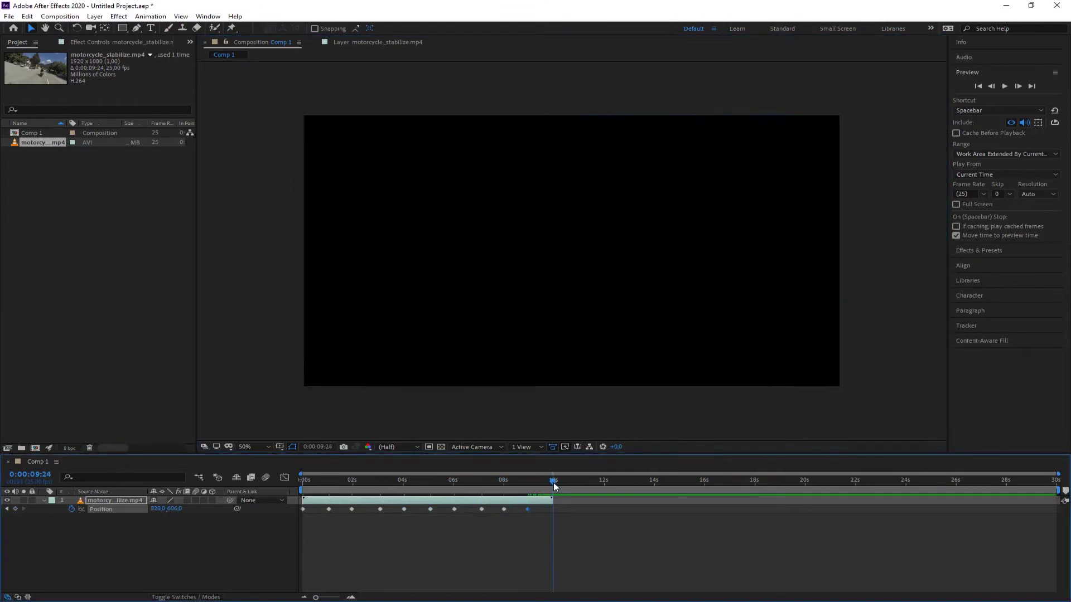
drag(665, 296, 684, 289)
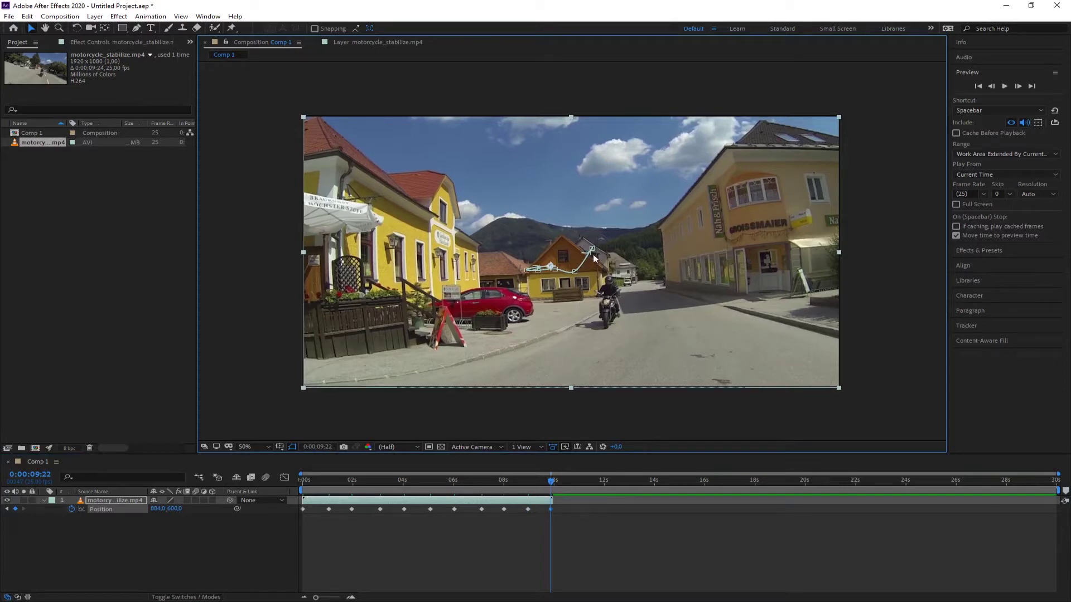
Add a Position keyframe at 0:00:05:14 that shifts the layer to about 874, 602, covering the black edge between existing keyframes.
drag(576, 265, 575, 269)
scroll(574, 269, up, 4)
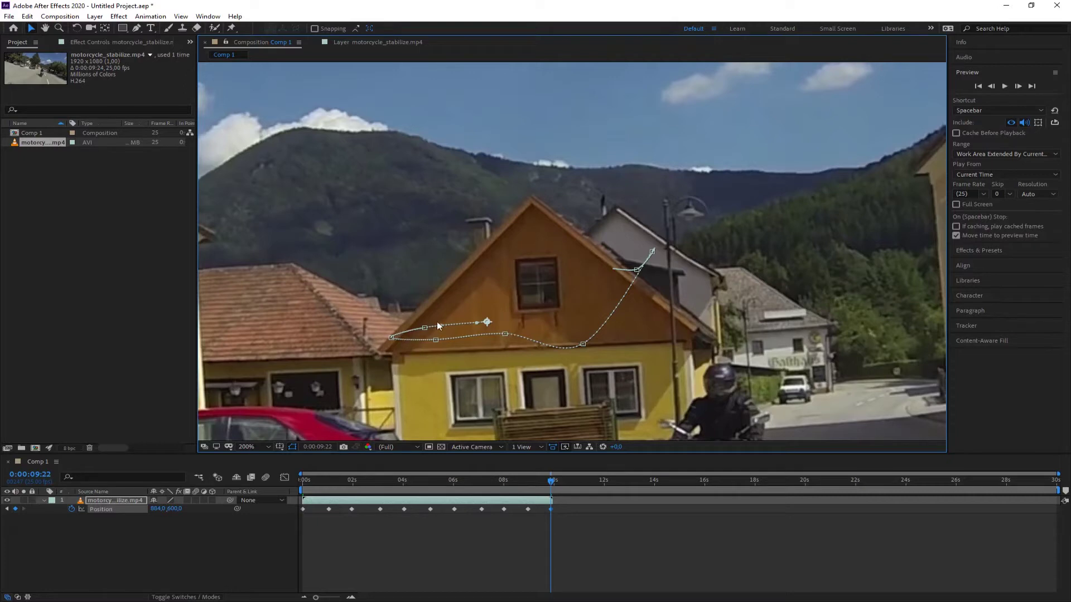
key(comma)
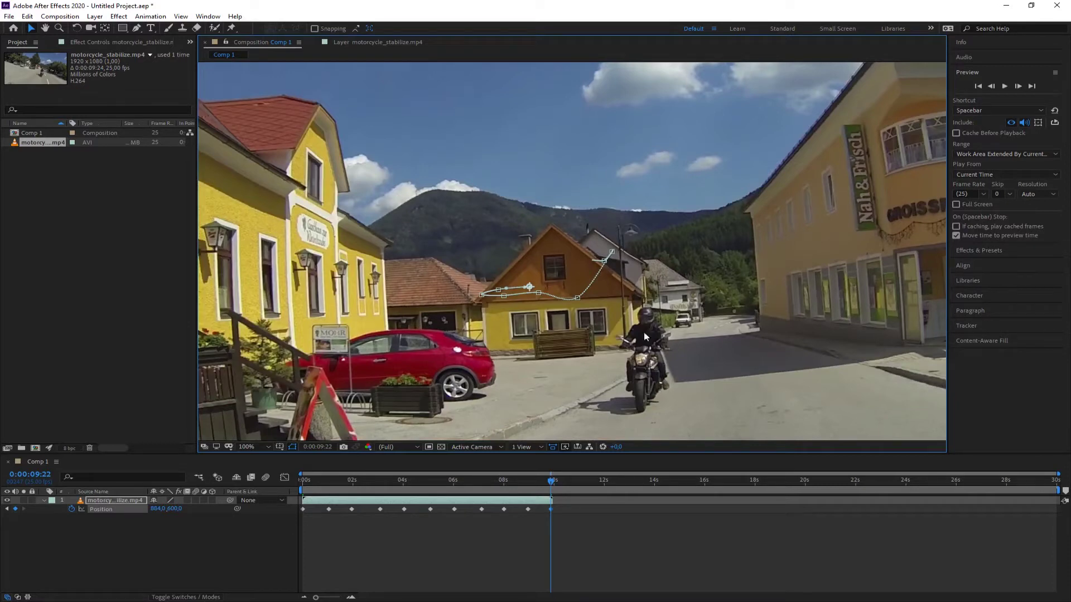
key(comma)
key(comma)
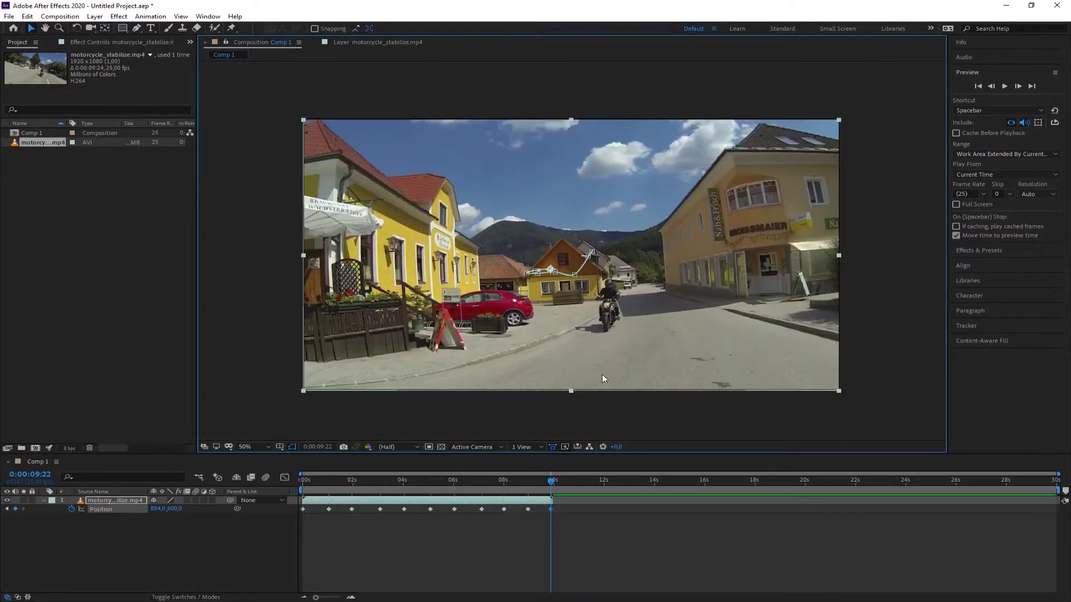
drag(551, 481, 441, 491)
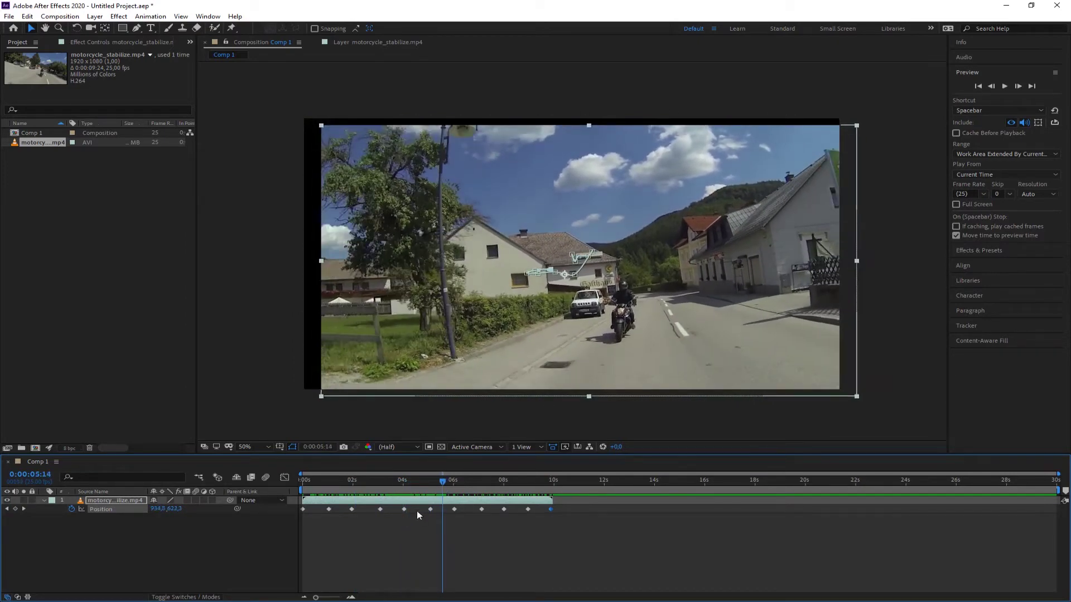
drag(367, 153, 350, 148)
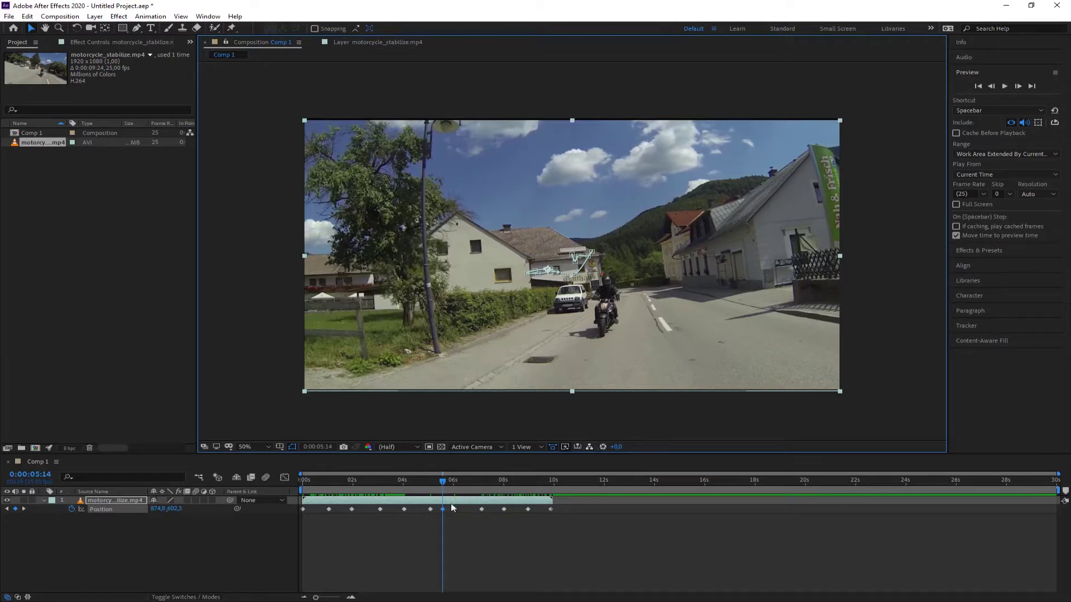
Show only the motorcycle layer's Scale property and set it to 102% at the first frame.
click(114, 501)
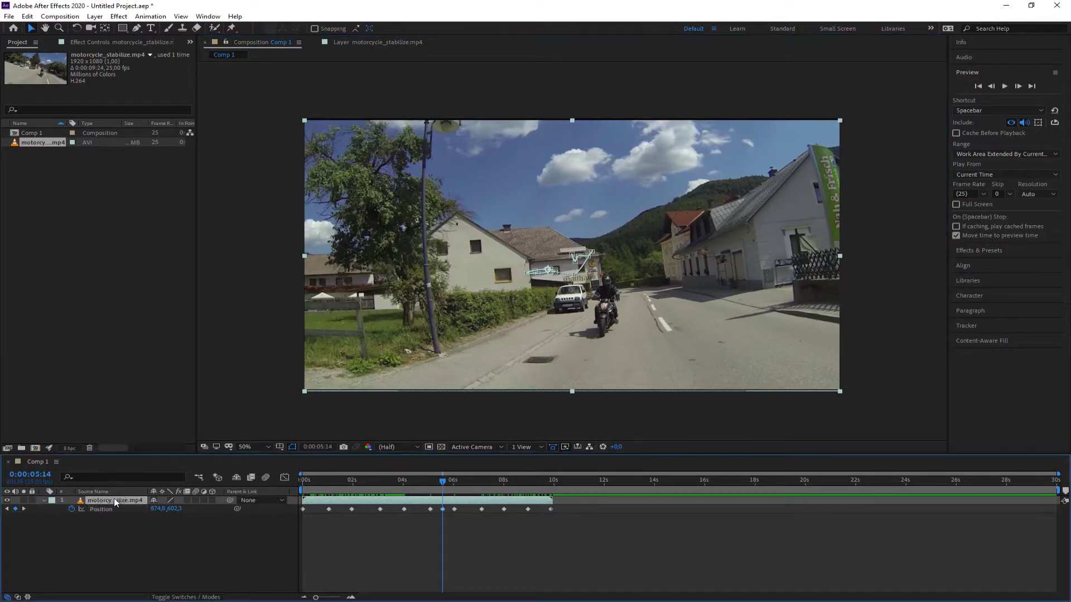
key(p)
key(s)
drag(444, 479, 287, 489)
click(186, 508)
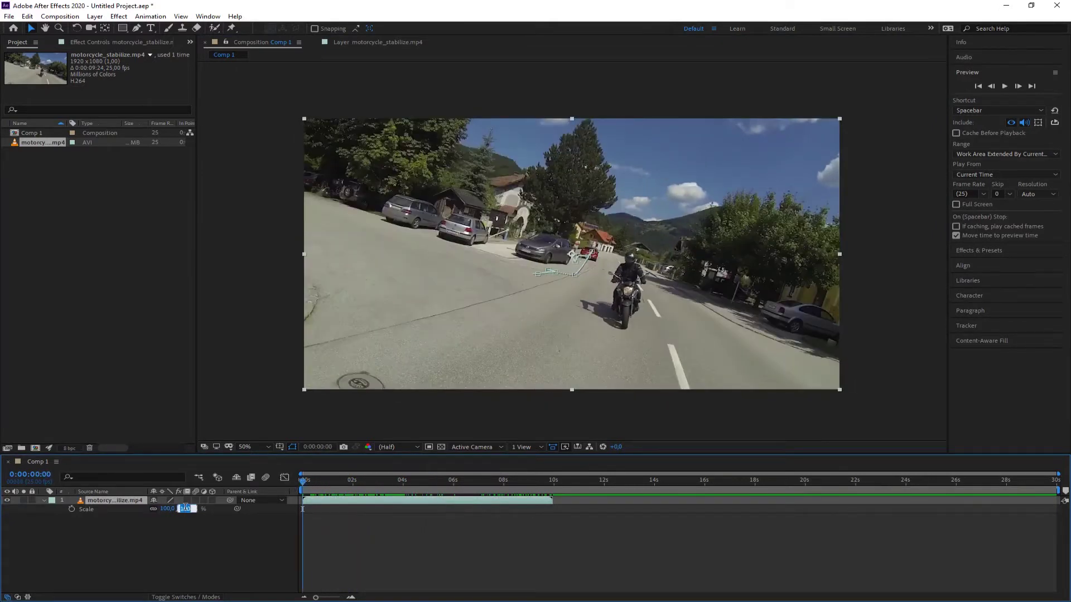
text(102)
key(Return)
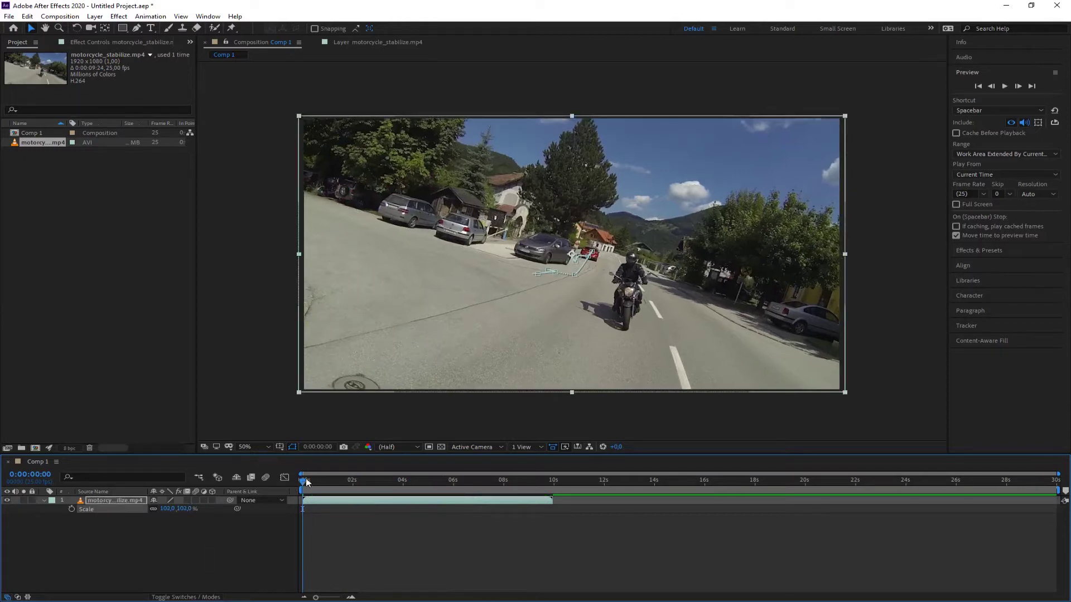
Check the frame edges at 0:00:02:18 and try a layer Scale of 103% to cover the remaining black border.
drag(305, 482, 371, 482)
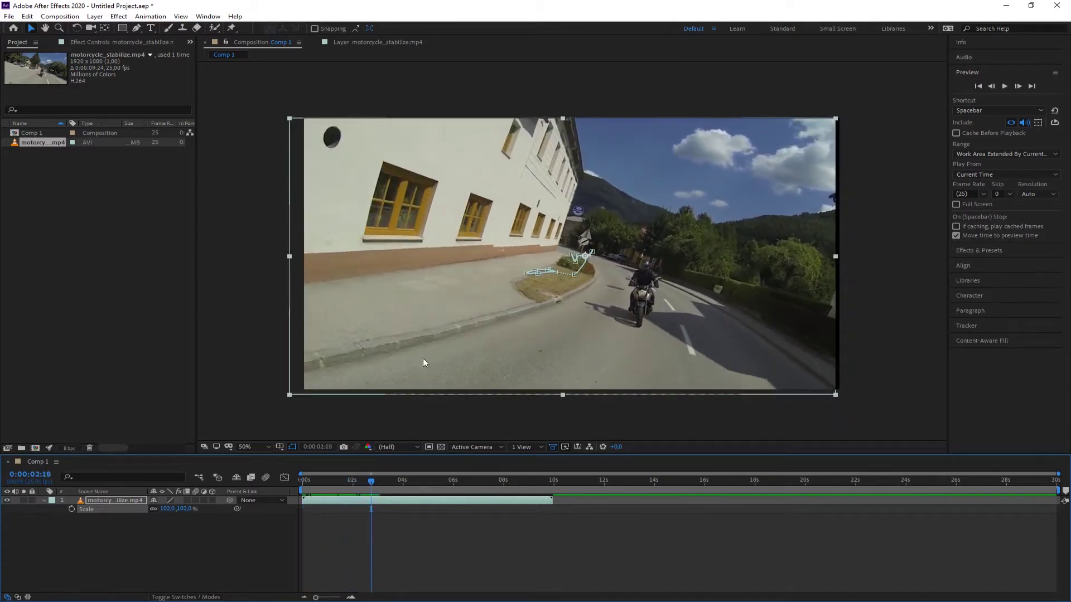
click(186, 508)
text(10,3)
key(Return)
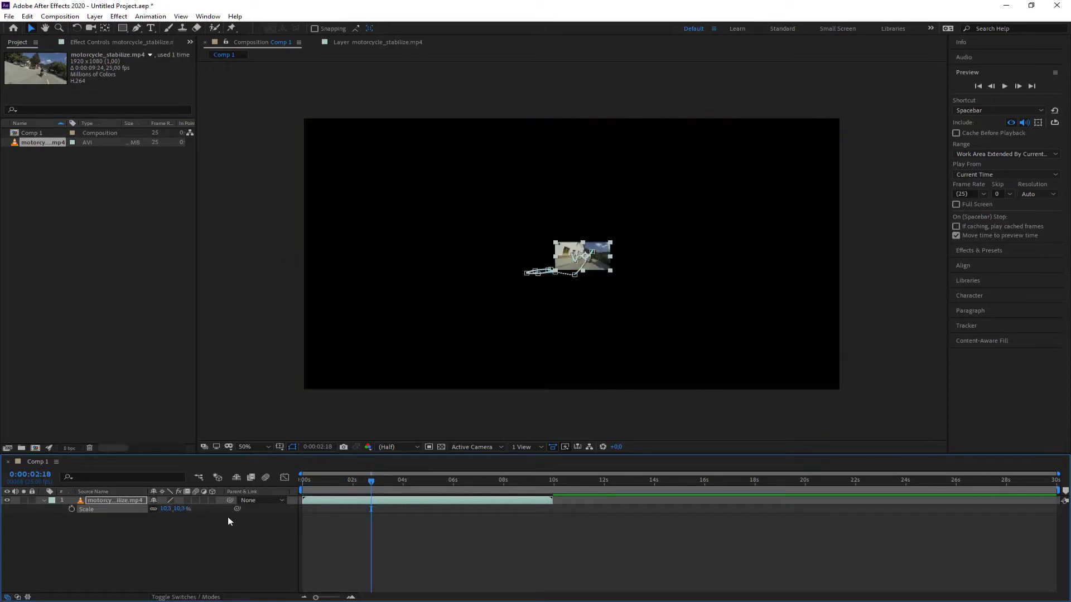
click(178, 509)
text(103)
key(Return)
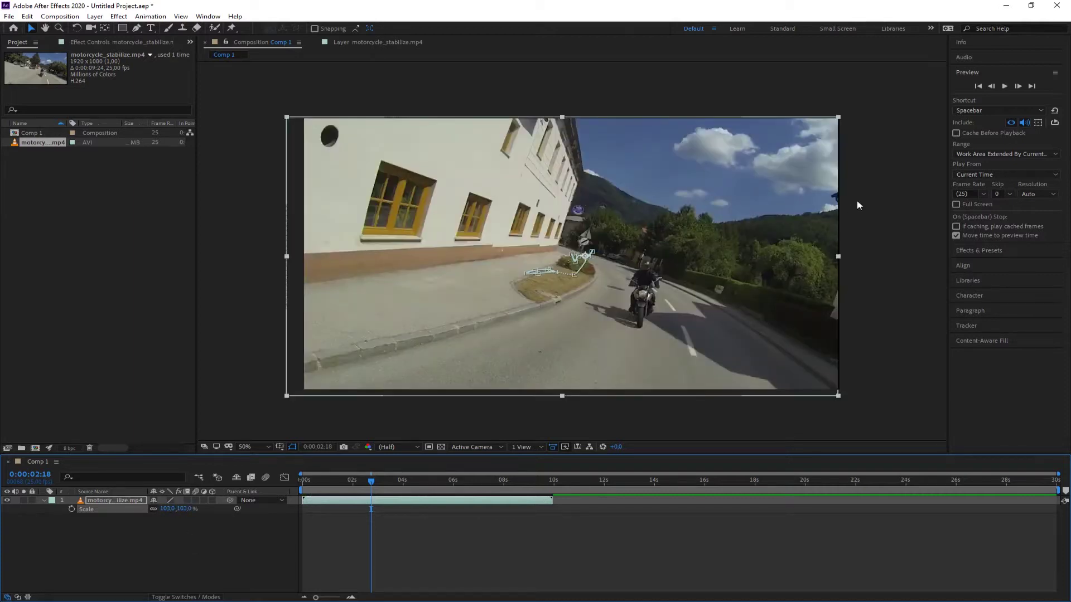
Set the layer's Scale to 104% and scrub back to the first frame to check the edges.
click(185, 509)
text(104)
key(Return)
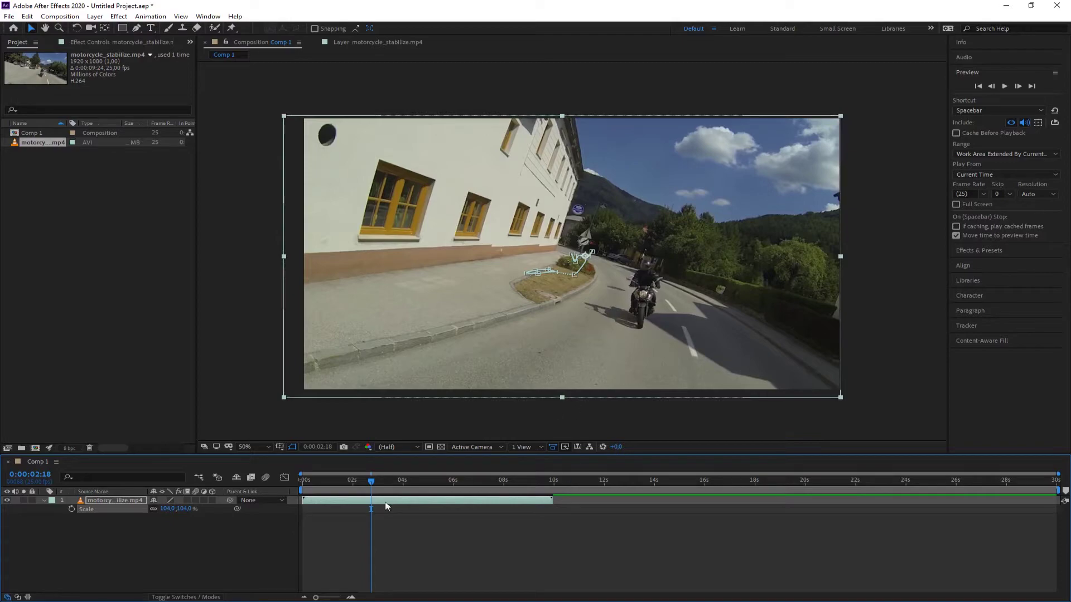
drag(368, 483, 246, 494)
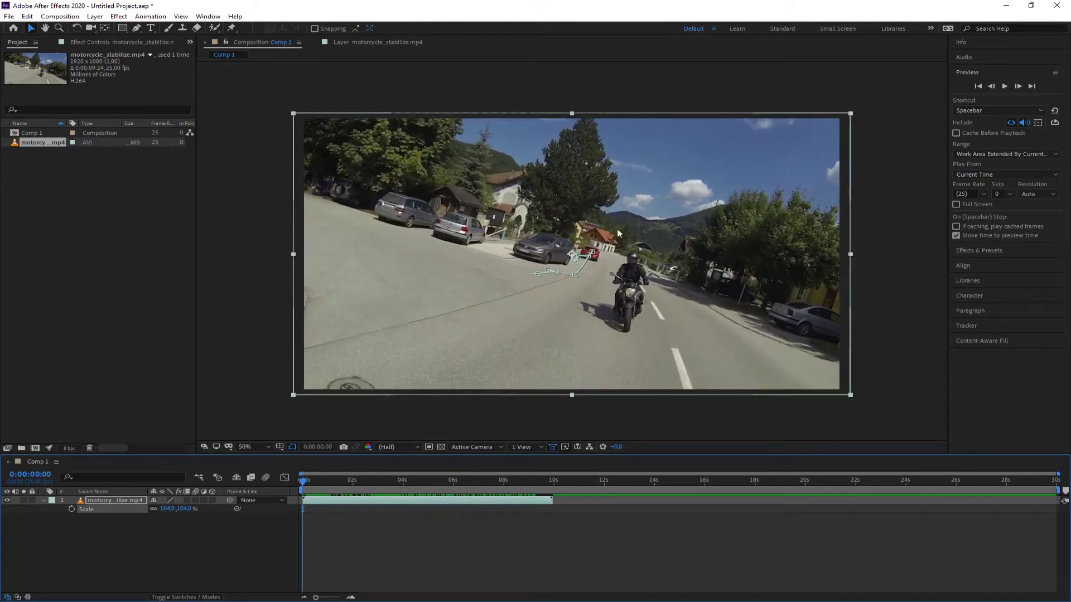
Collapse and hide the motorcycle layer, and rename it "tracking and scaling".
click(979, 323)
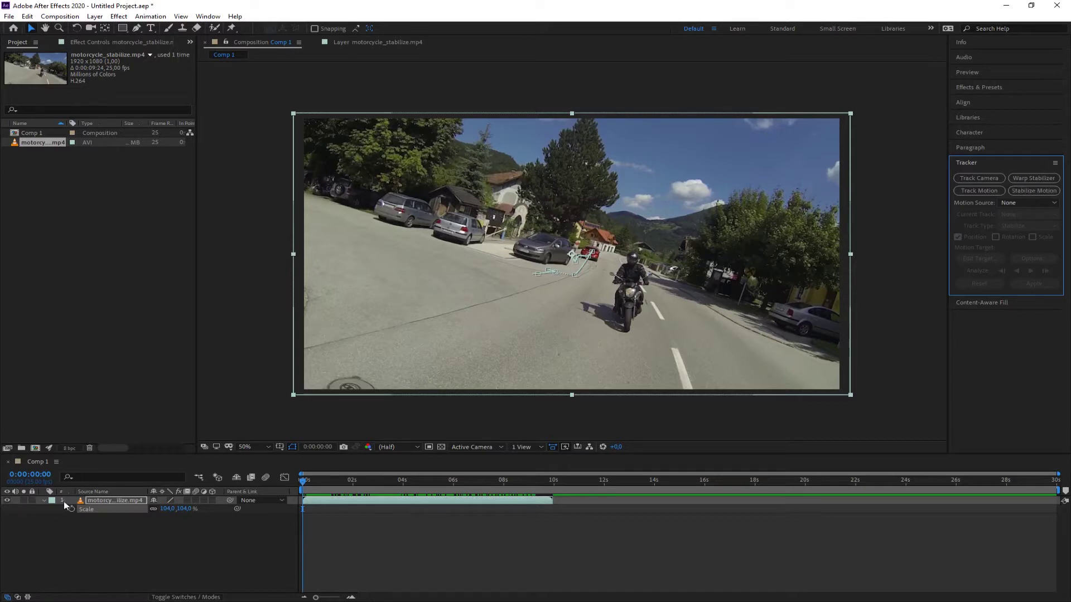
click(43, 501)
click(7, 500)
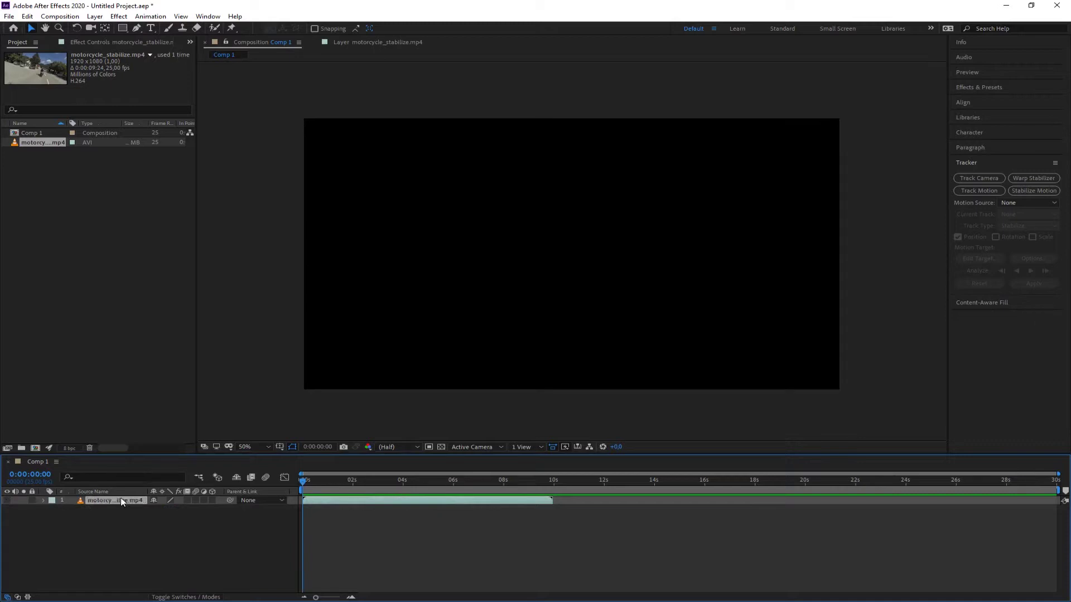
key(Return)
text(tracking and scaling)
key(Return)
Add motorcycle_stabilize.mp4 again beneath the "tracking and scaling" layer and apply the Warp Stabilizer effect to this new copy.
drag(25, 141, 78, 543)
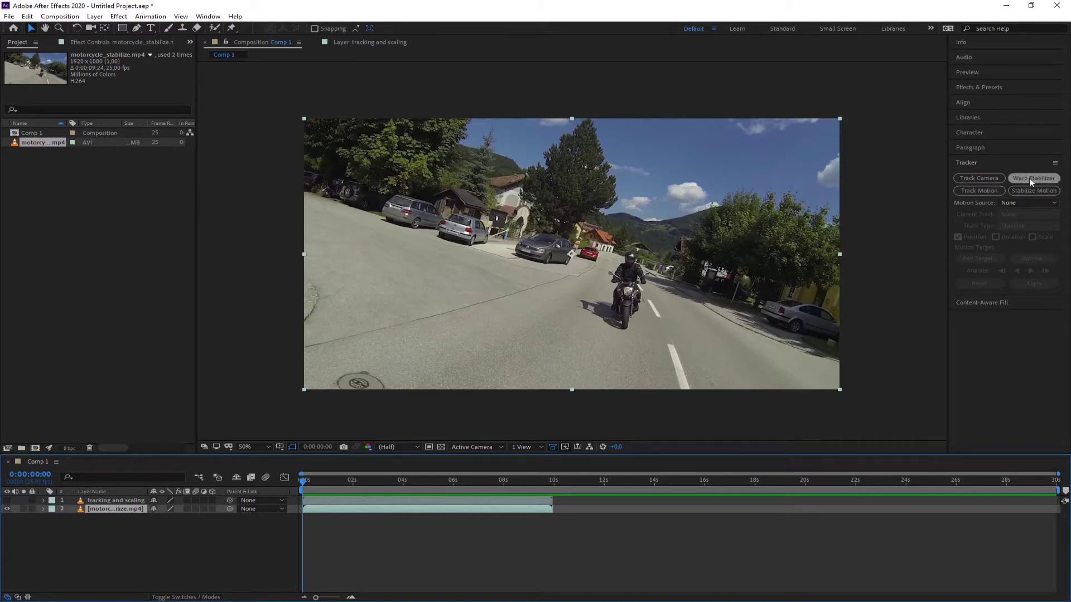
click(975, 86)
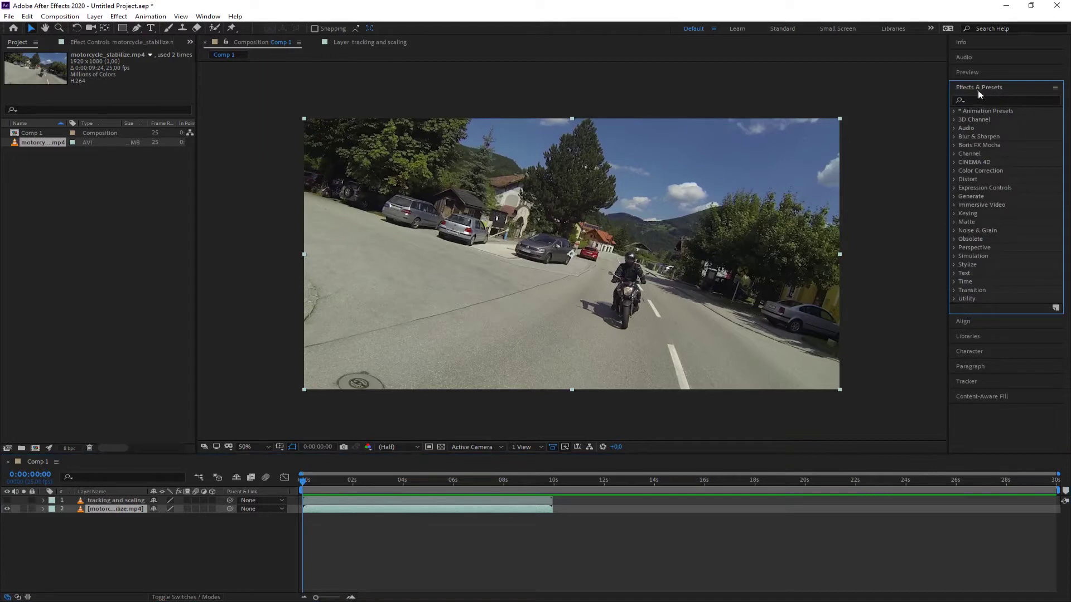
click(981, 99)
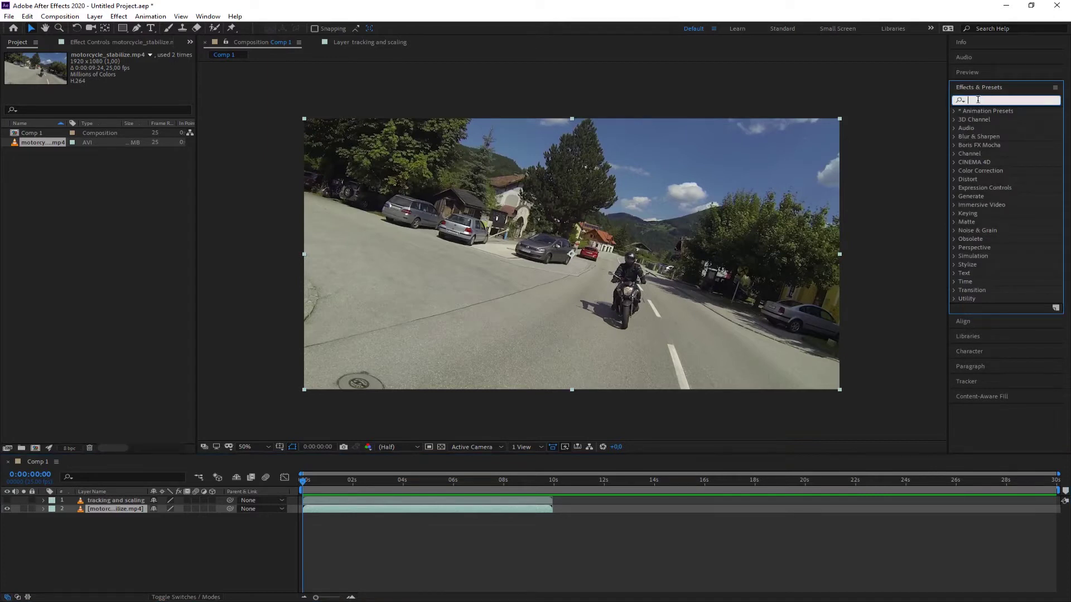
text(warp)
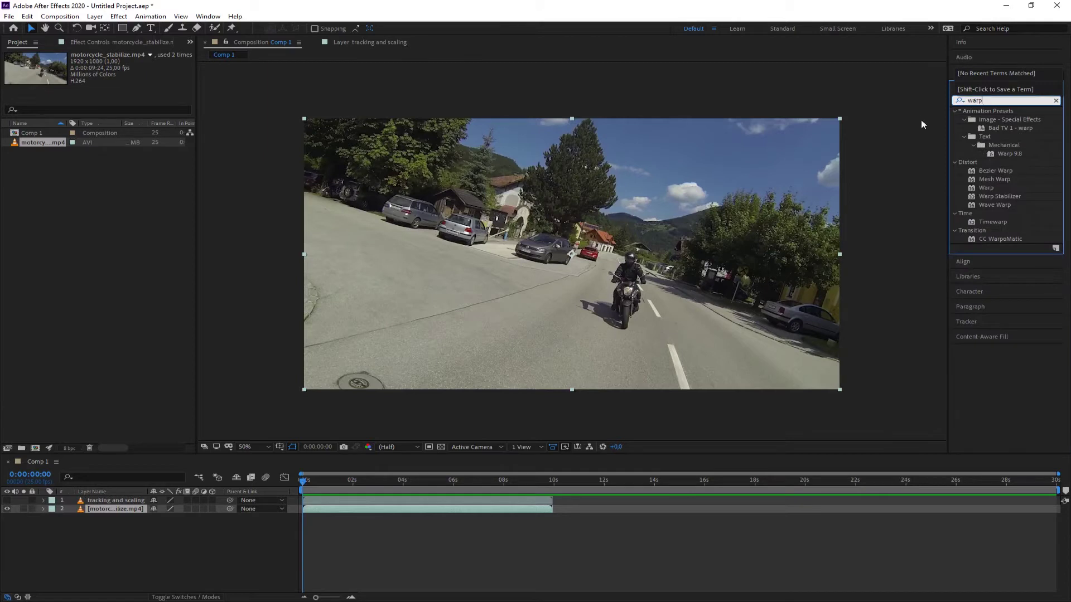
click(988, 197)
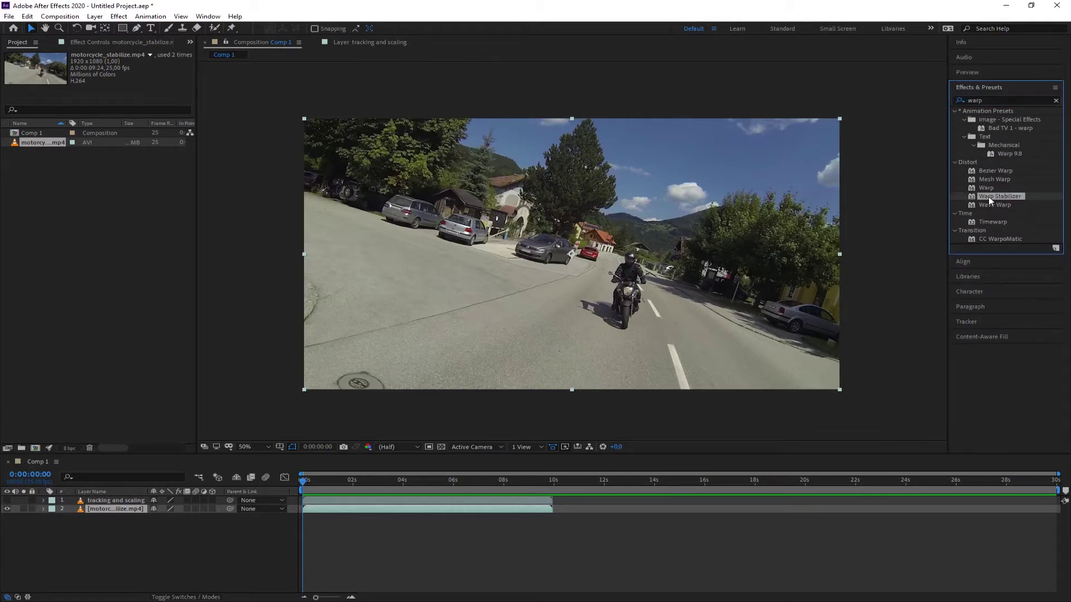
drag(992, 197, 112, 510)
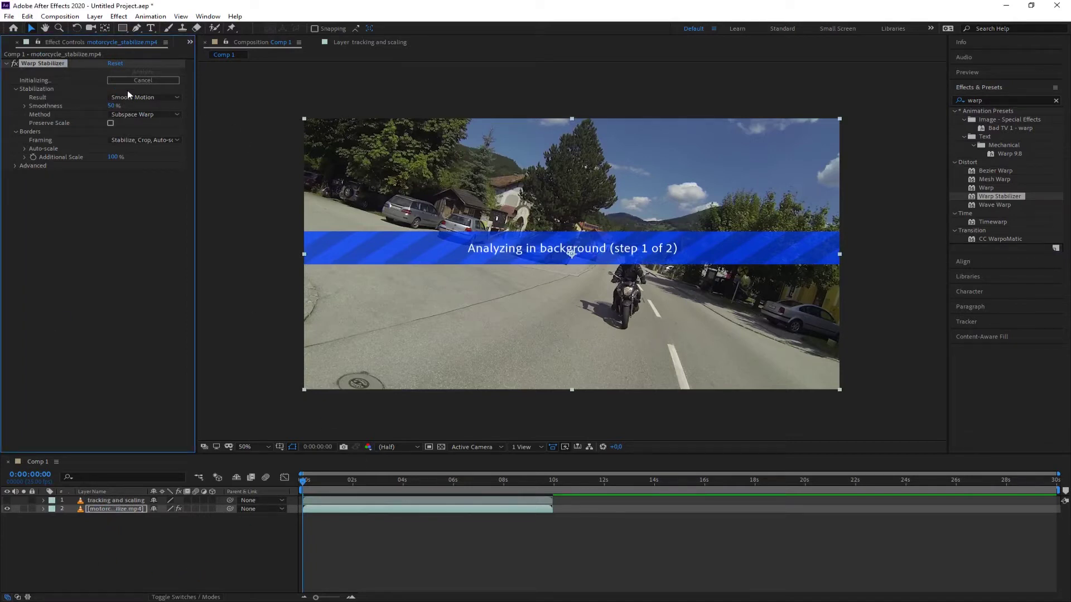
click(125, 509)
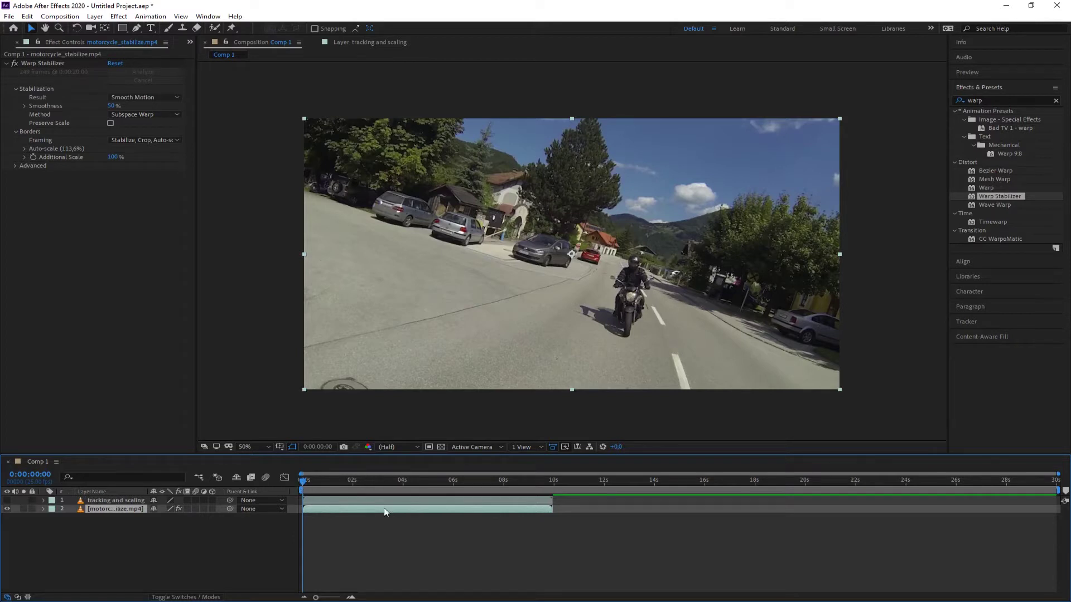
Play back the composition from the start to check the Warp Stabilizer result.
click(981, 73)
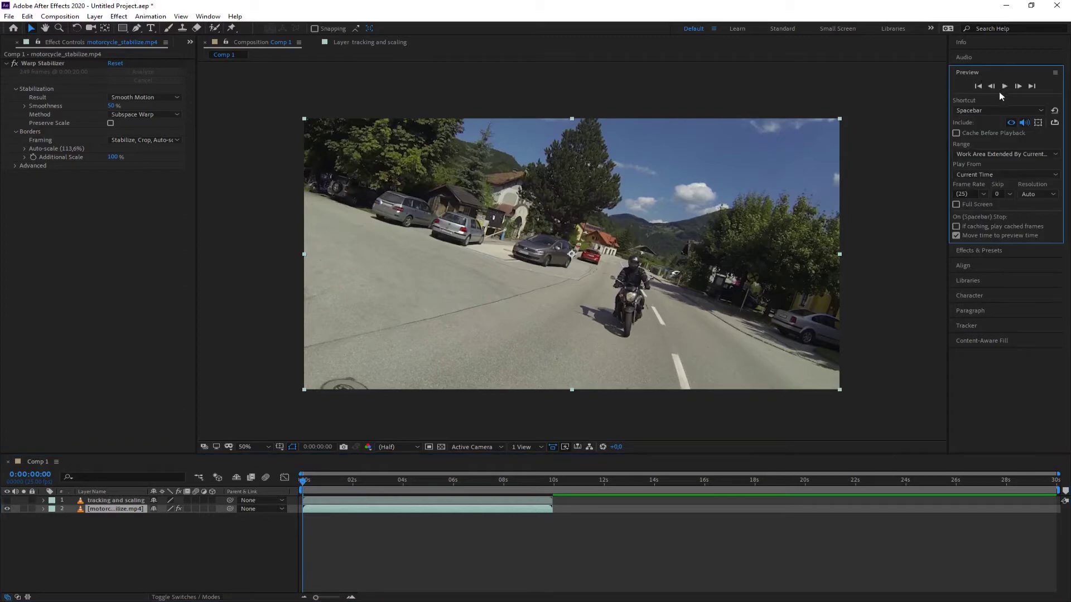
click(1006, 87)
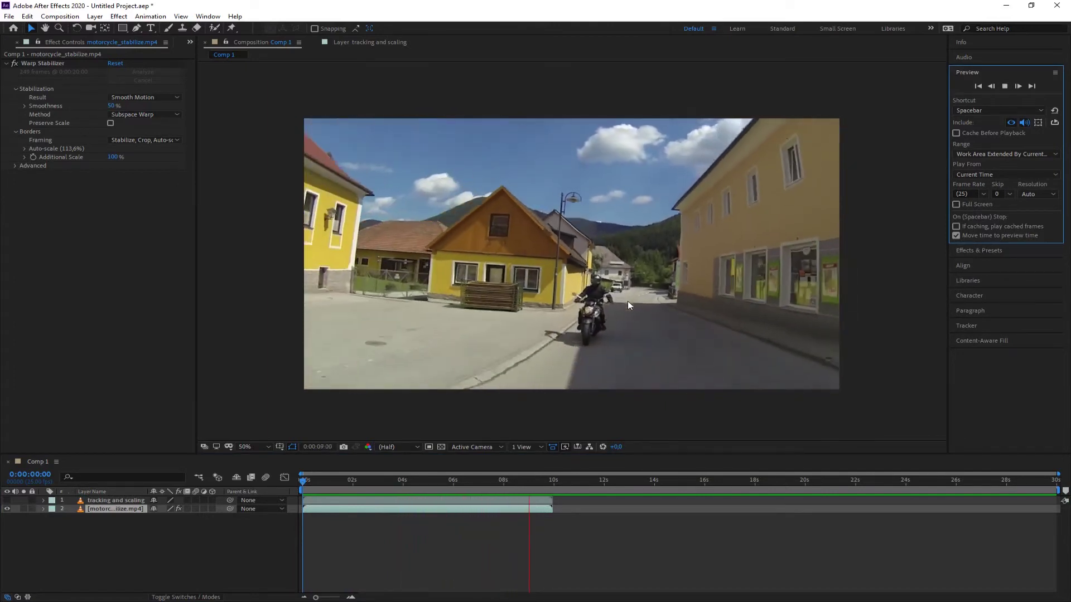
click(1005, 87)
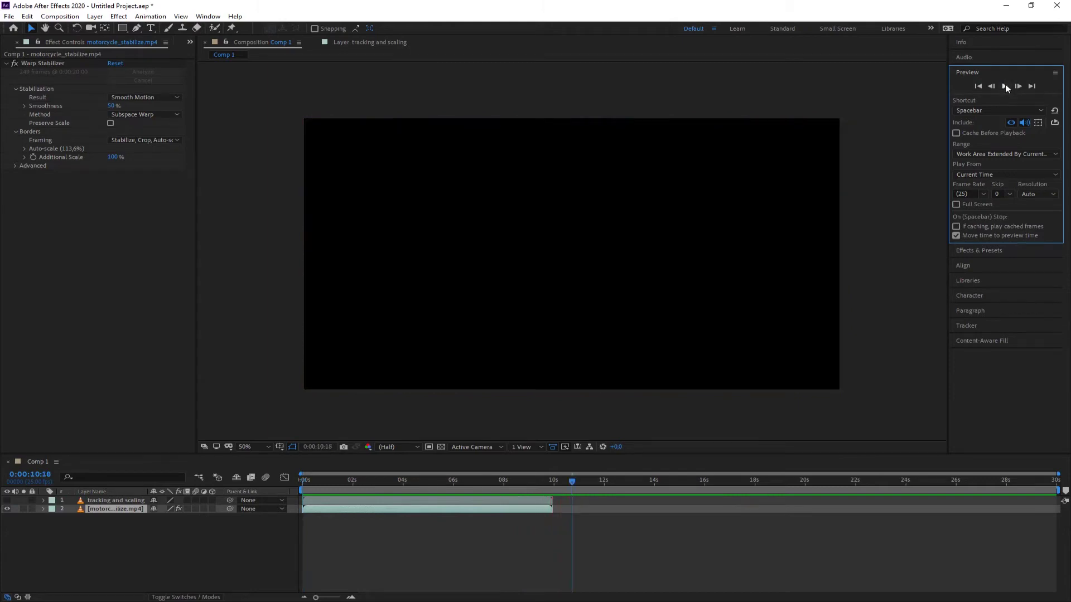
Compare both stabilization versions at 0:00:03:18 by repeatedly showing and hiding the "tracking and scaling" layer, leaving it hidden.
drag(572, 483, 397, 487)
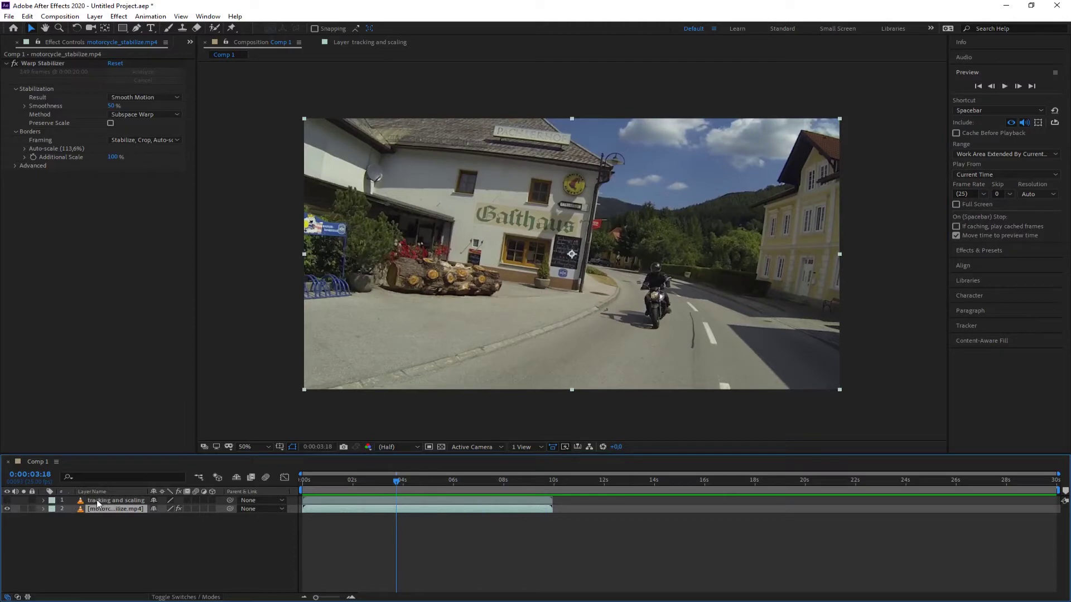
click(7, 502)
click(8, 502)
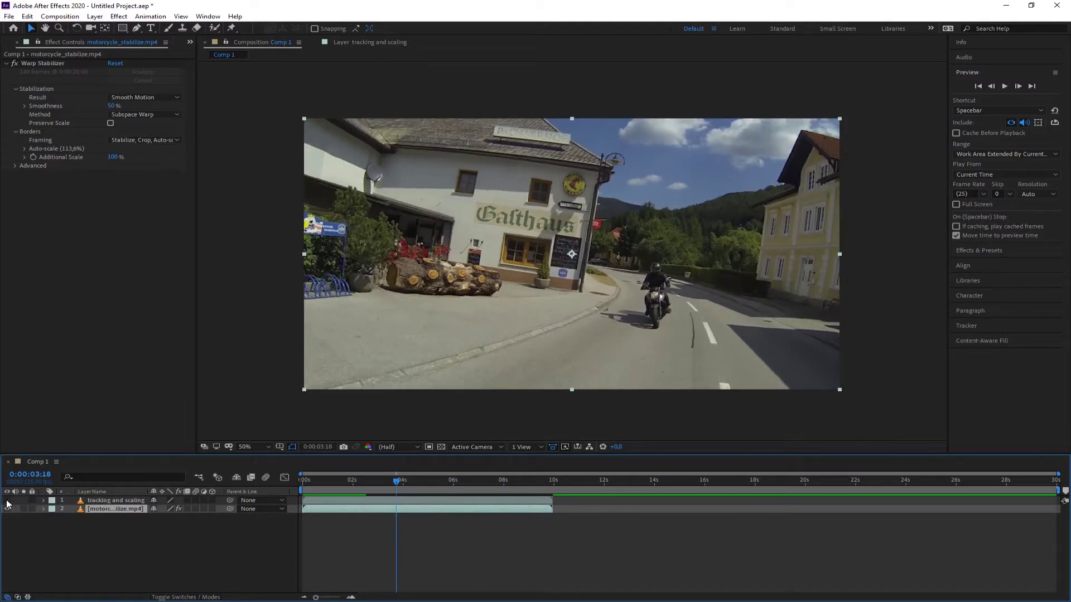
click(7, 502)
click(7, 502)
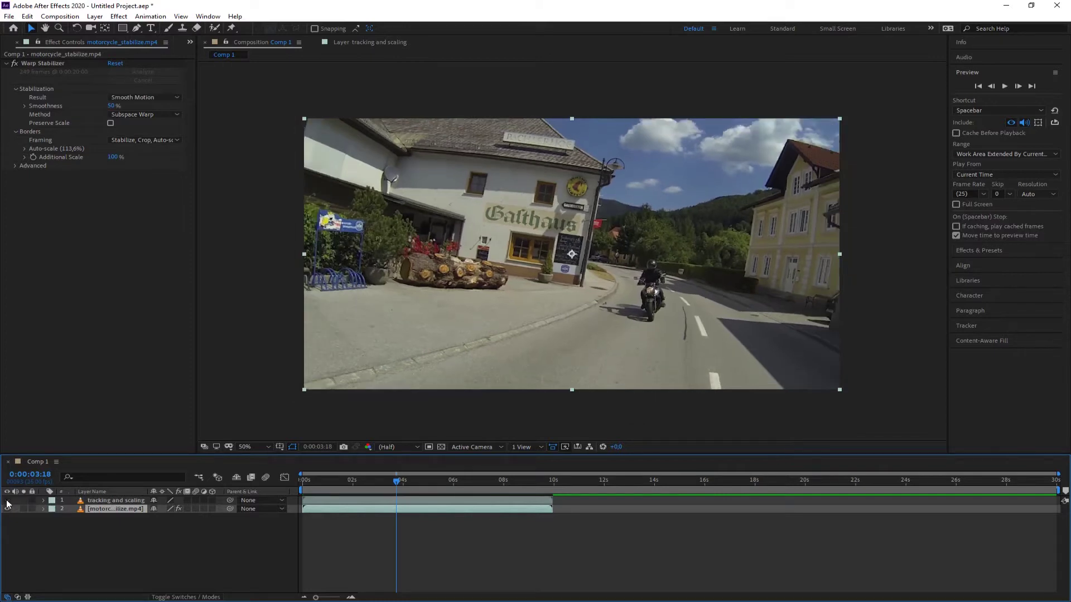
click(8, 502)
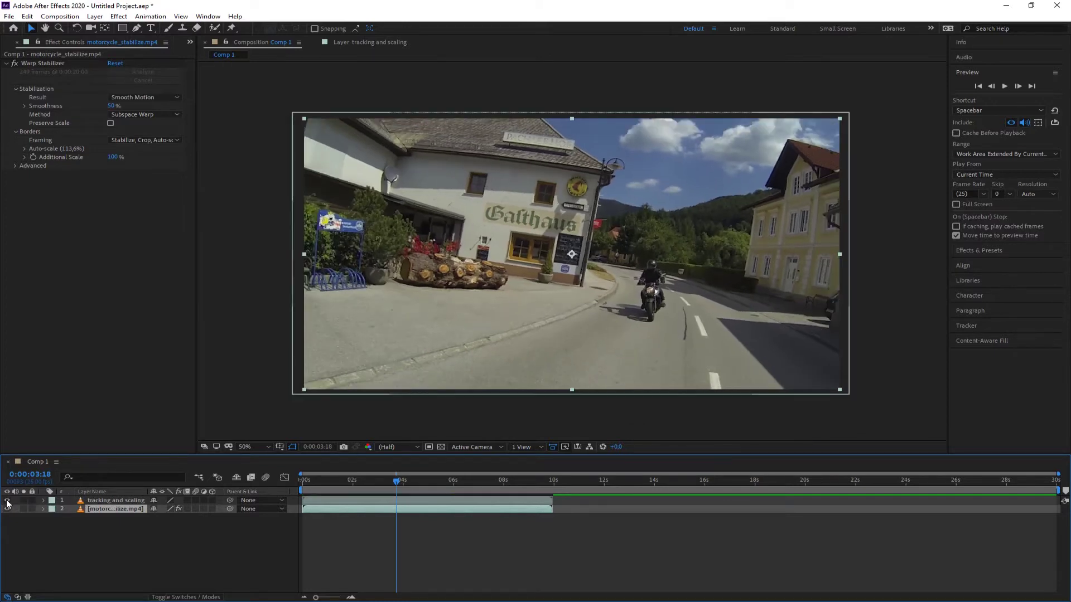
click(8, 501)
click(7, 502)
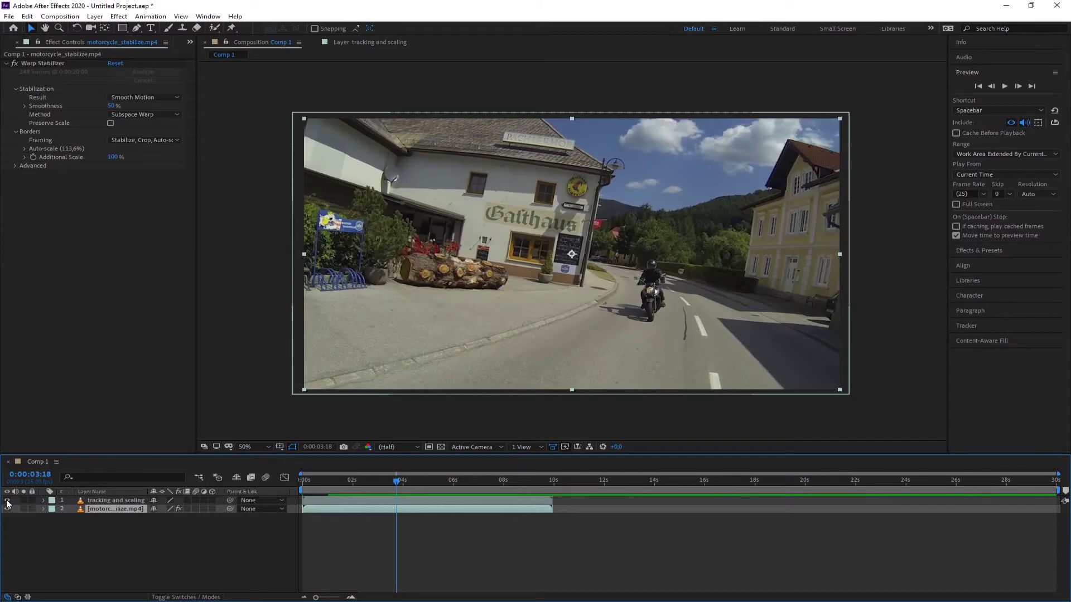
click(7, 501)
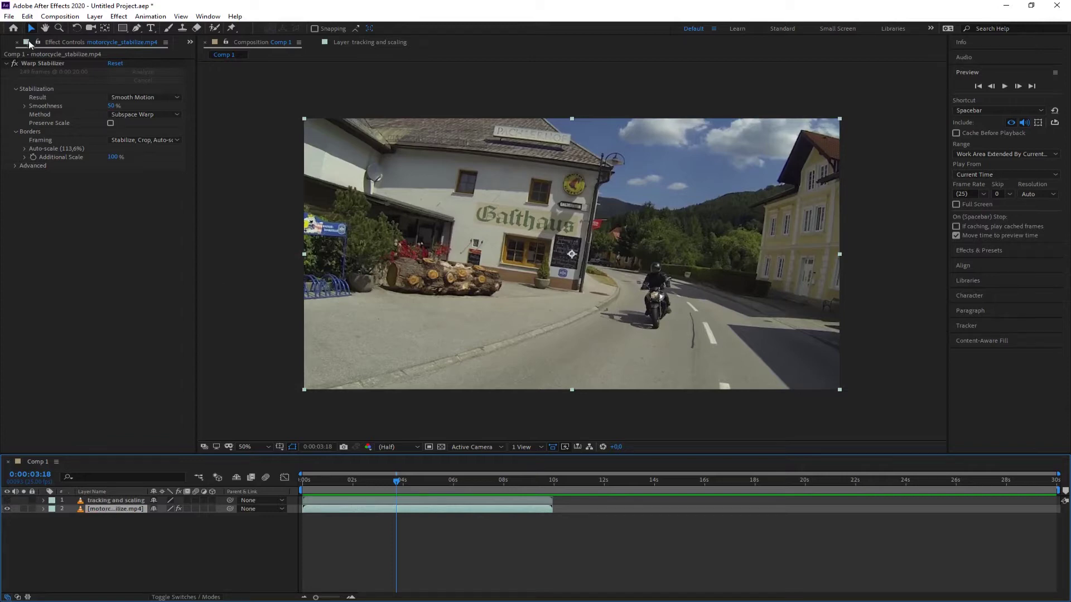
Add motorcycle_stabilize.mp4 from the project as the topmost layer of Comp 1 and rename this layer "unstabilized".
click(190, 42)
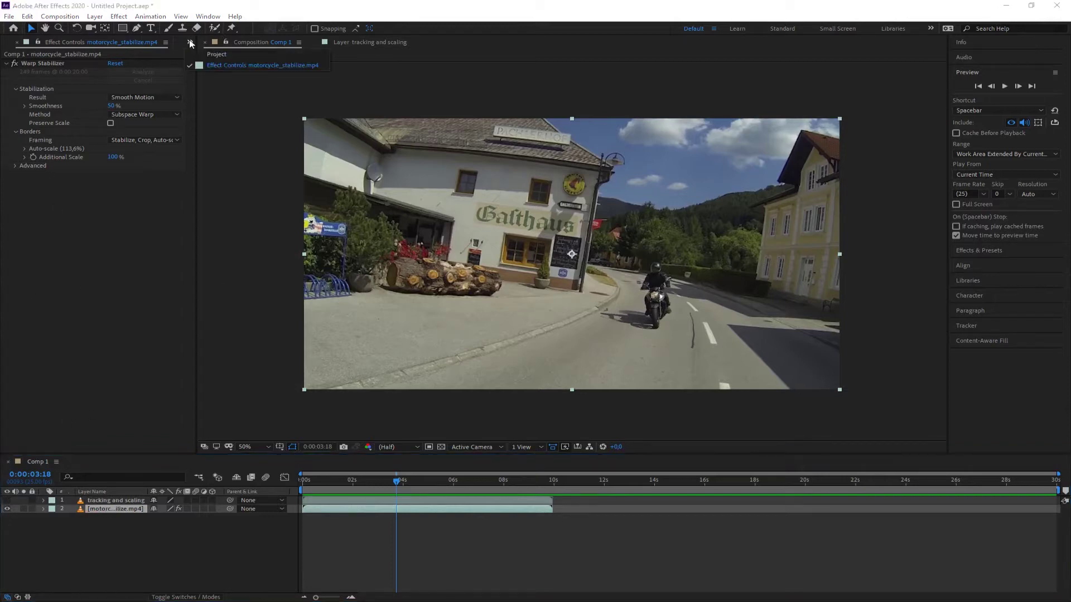
click(211, 56)
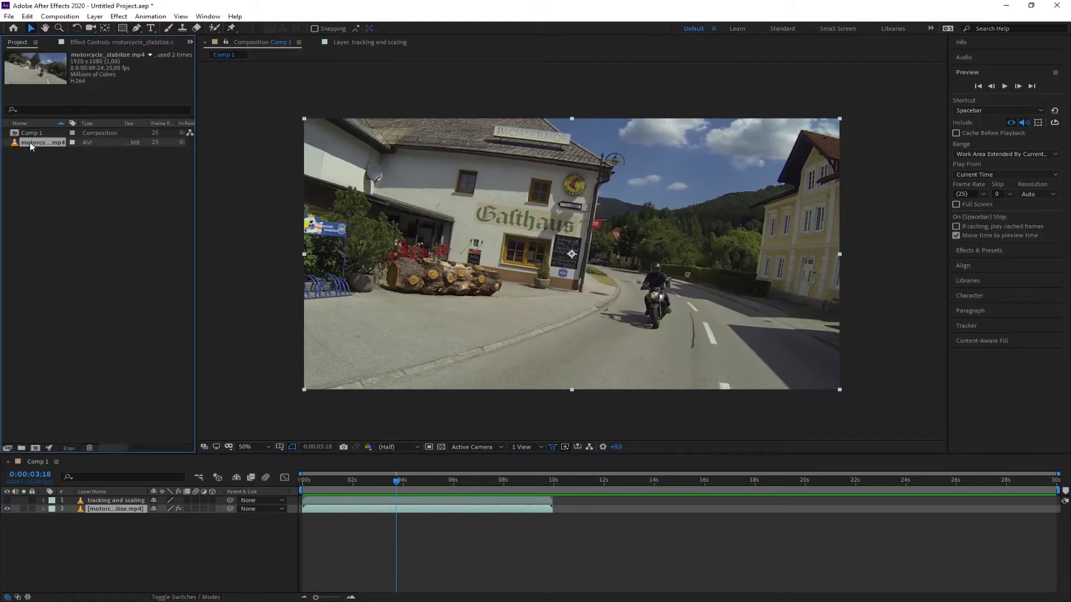
drag(28, 143, 79, 501)
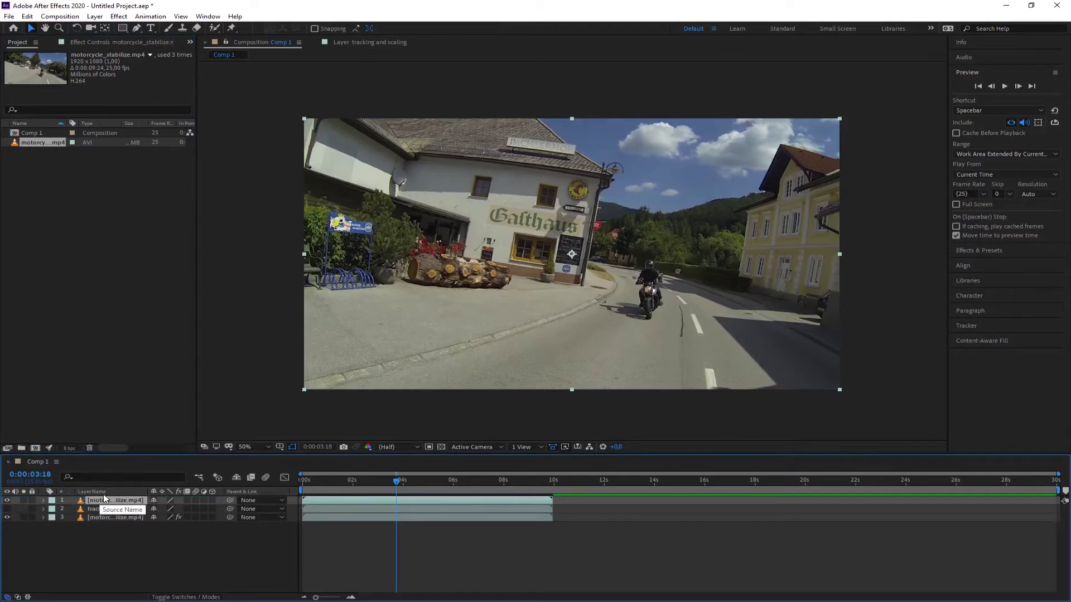
key(Return)
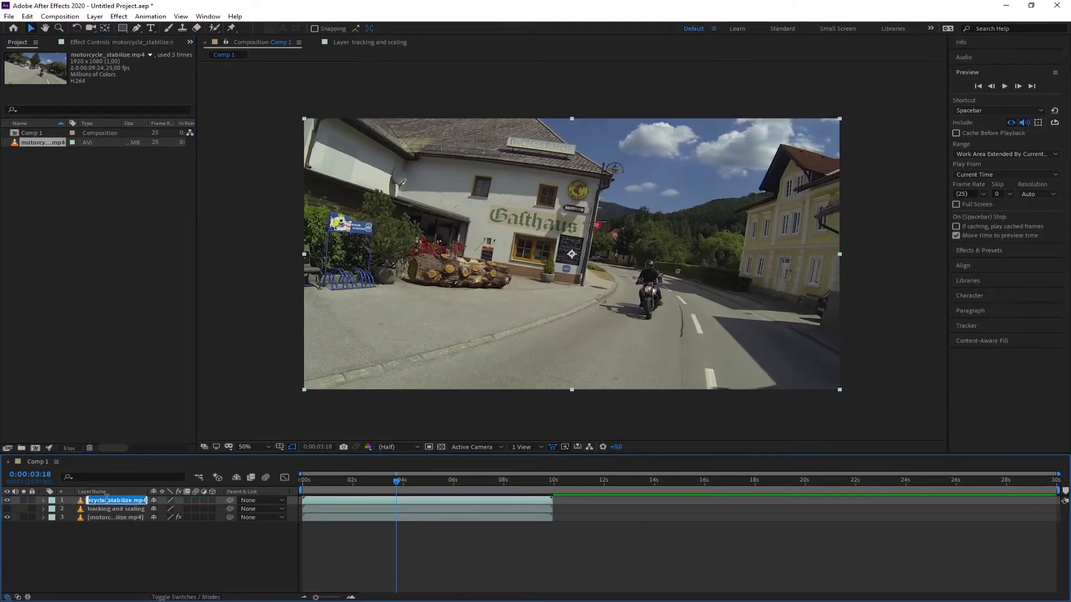
text(unstabilized)
key(Return)
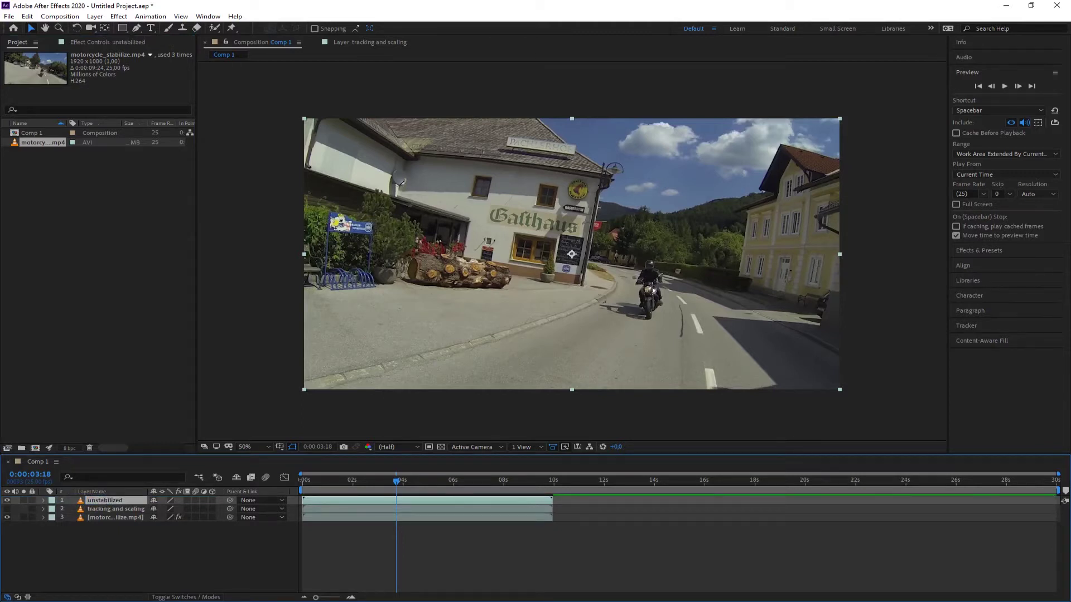
Compare the original footage with the Warp Stabilizer version by repeatedly showing and hiding the "unstabilized" layer, leaving it hidden.
click(7, 500)
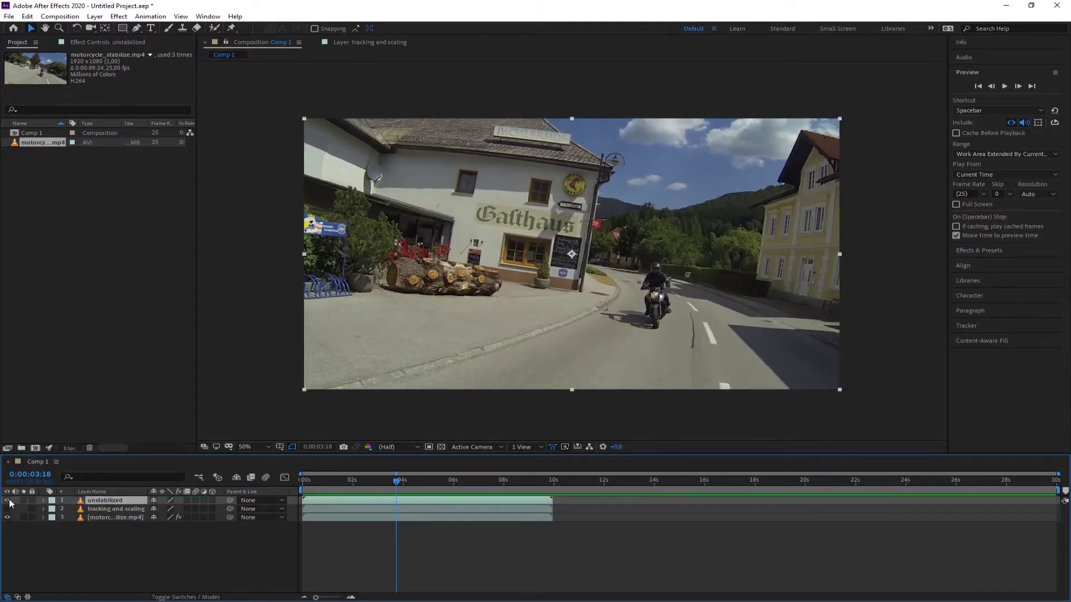
click(10, 501)
click(10, 501)
click(9, 501)
click(10, 502)
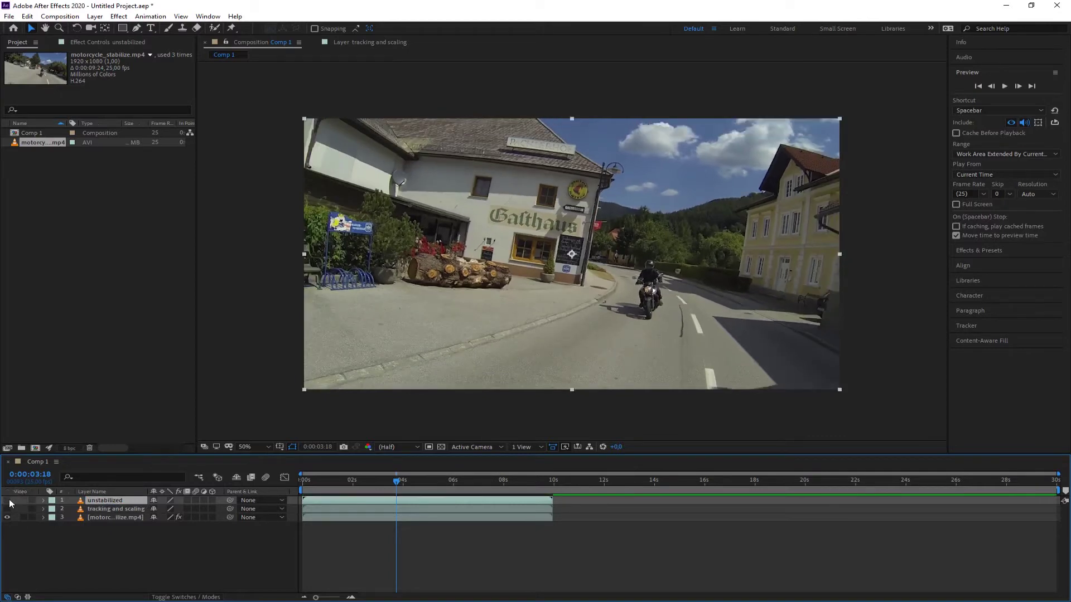
click(10, 502)
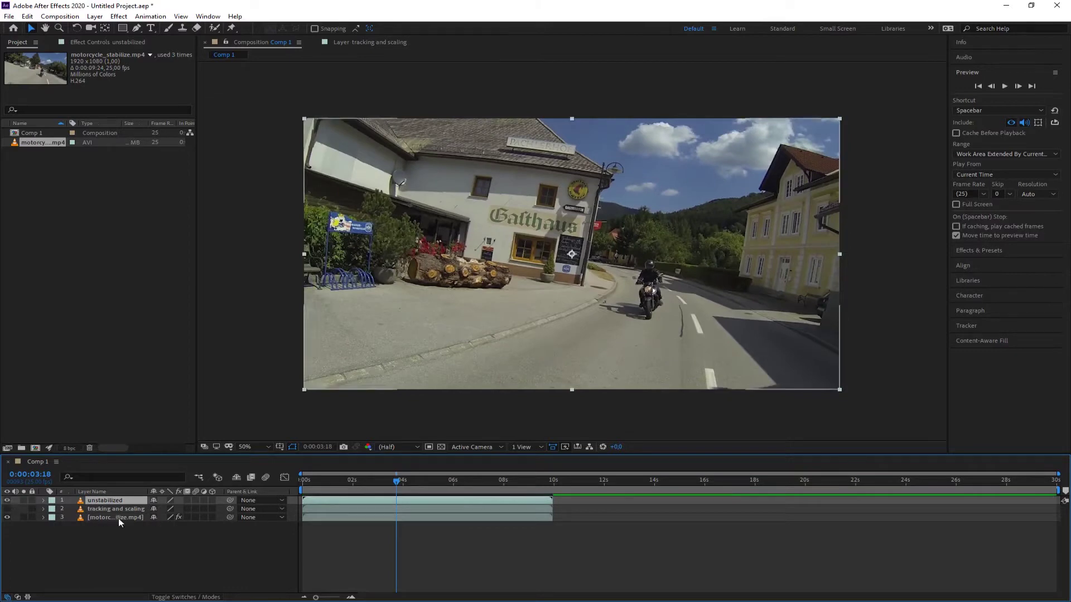
click(7, 501)
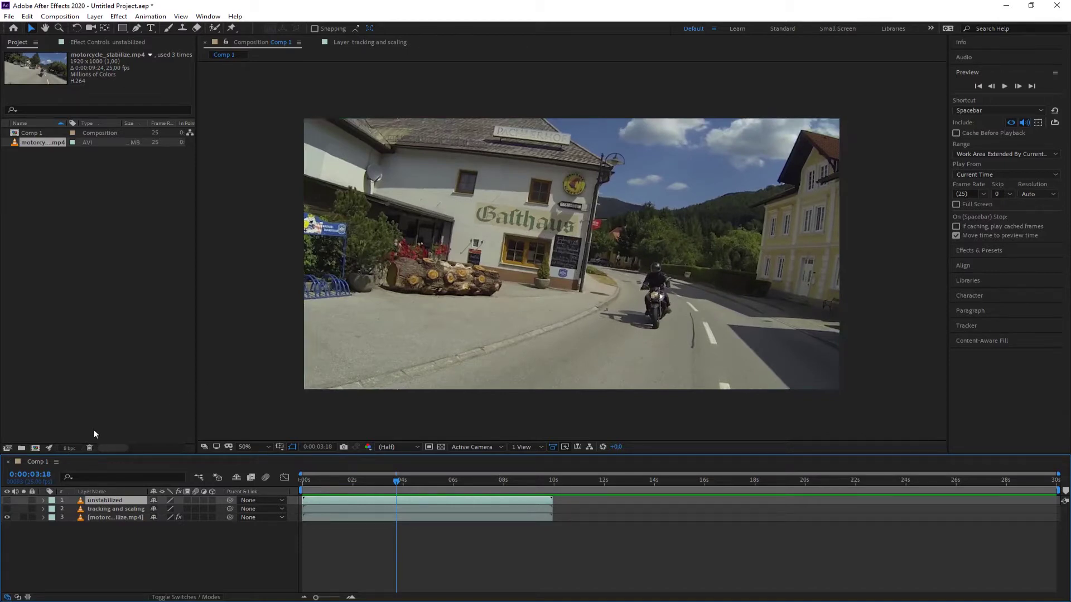
click(7, 501)
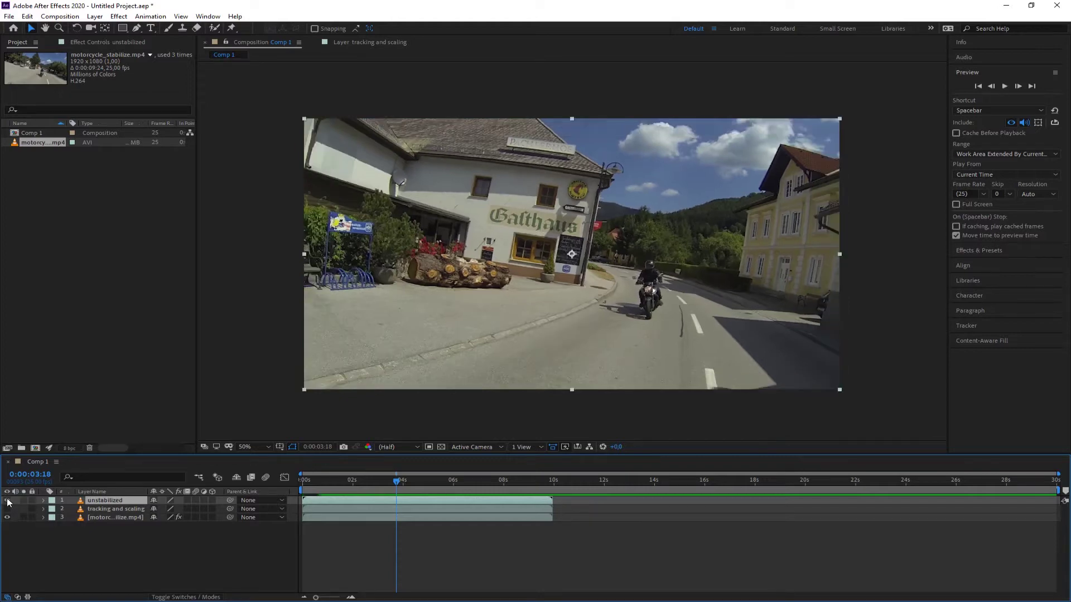
click(7, 501)
click(8, 501)
click(7, 502)
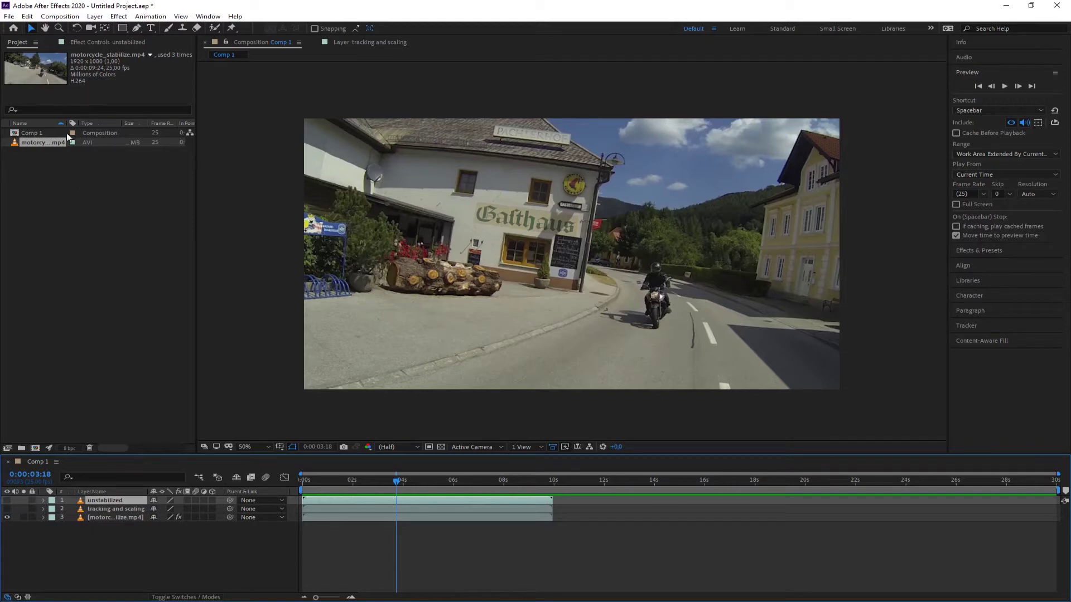
Create a new 30-second composition at 1920 x 1080 and 25 fps, and import pouring nuts.mov into the project.
click(60, 222)
click(35, 448)
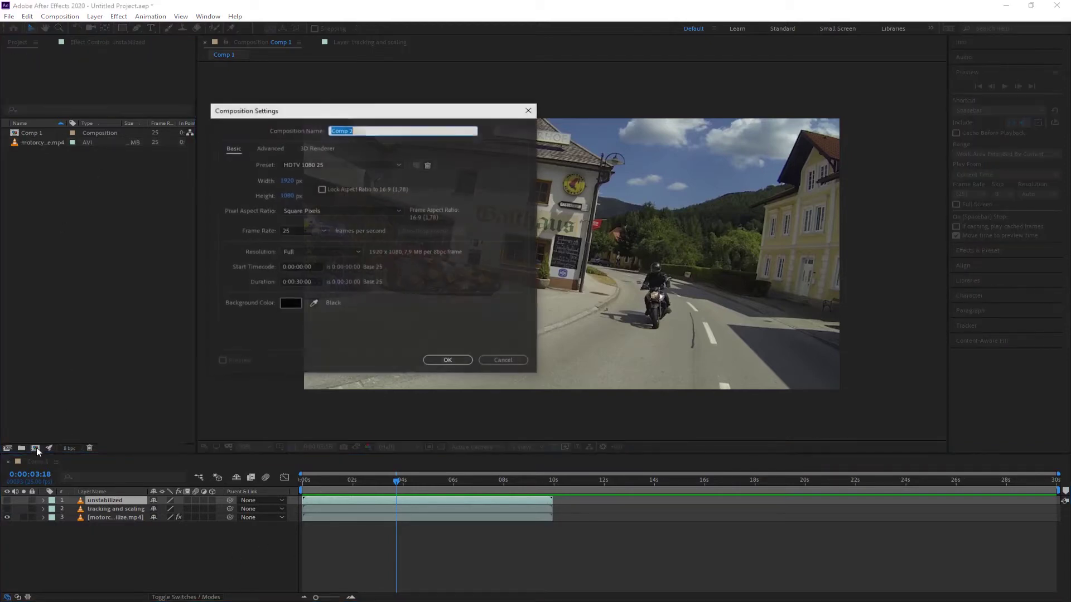
click(468, 363)
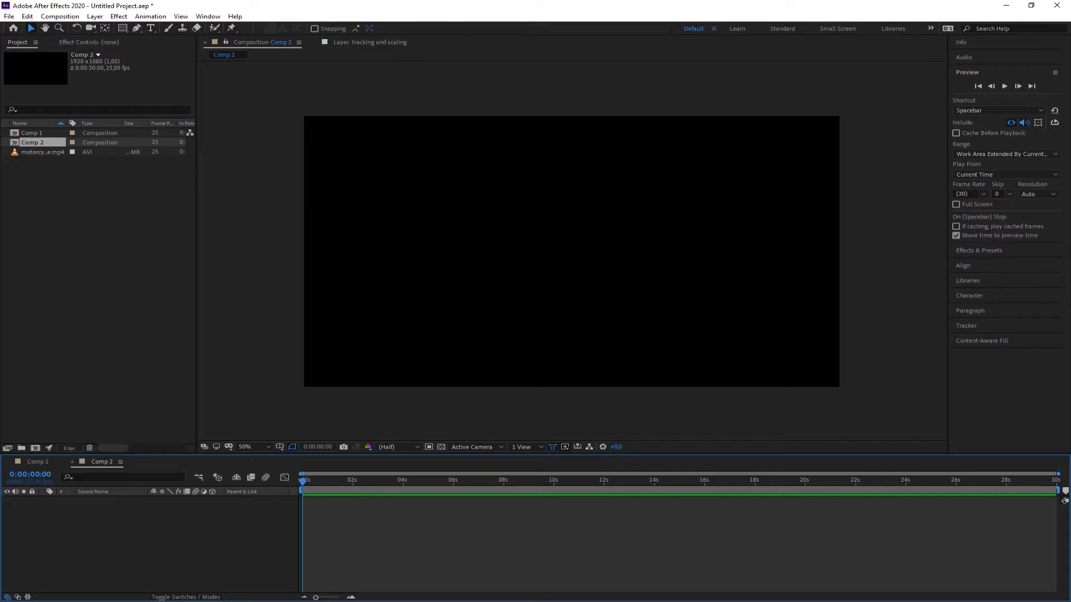
drag(0, 255, 54, 243)
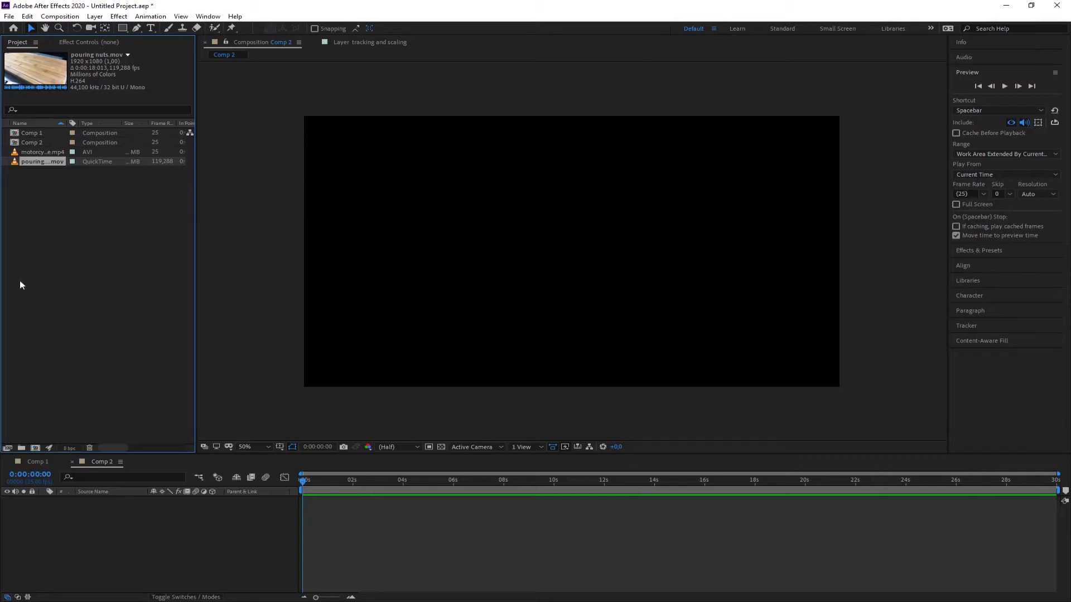
click(44, 191)
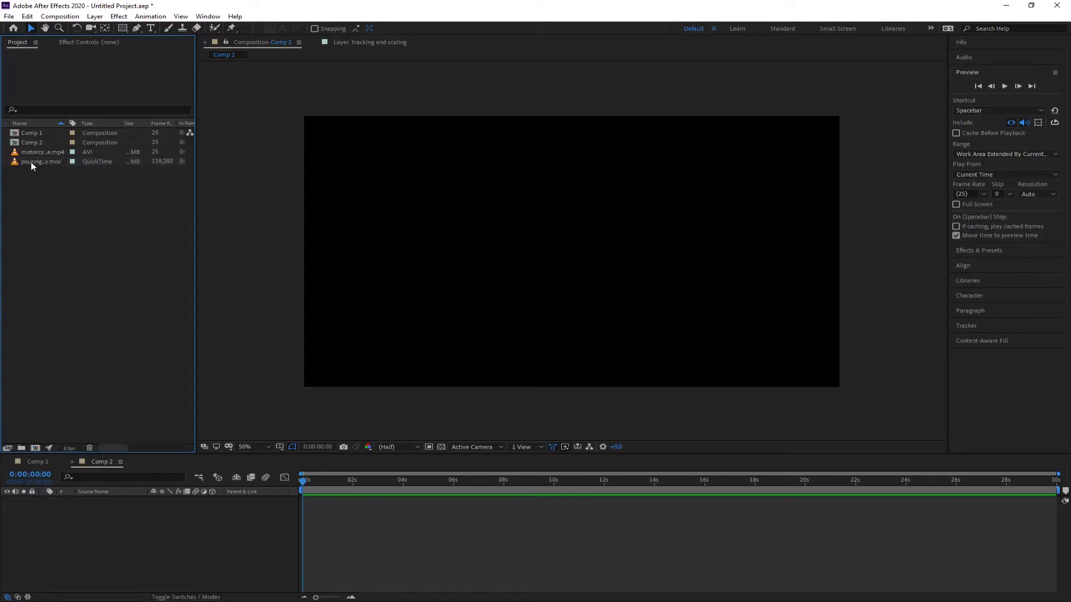
Open pouring nuts.mov as footage and play it to examine the original clip.
double_click(31, 162)
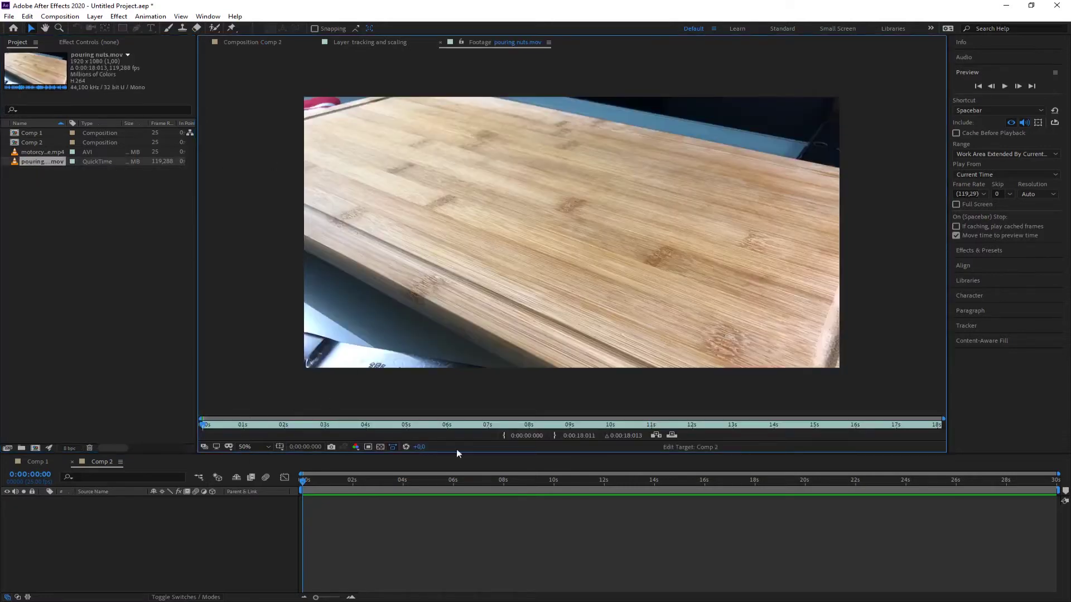
click(1004, 85)
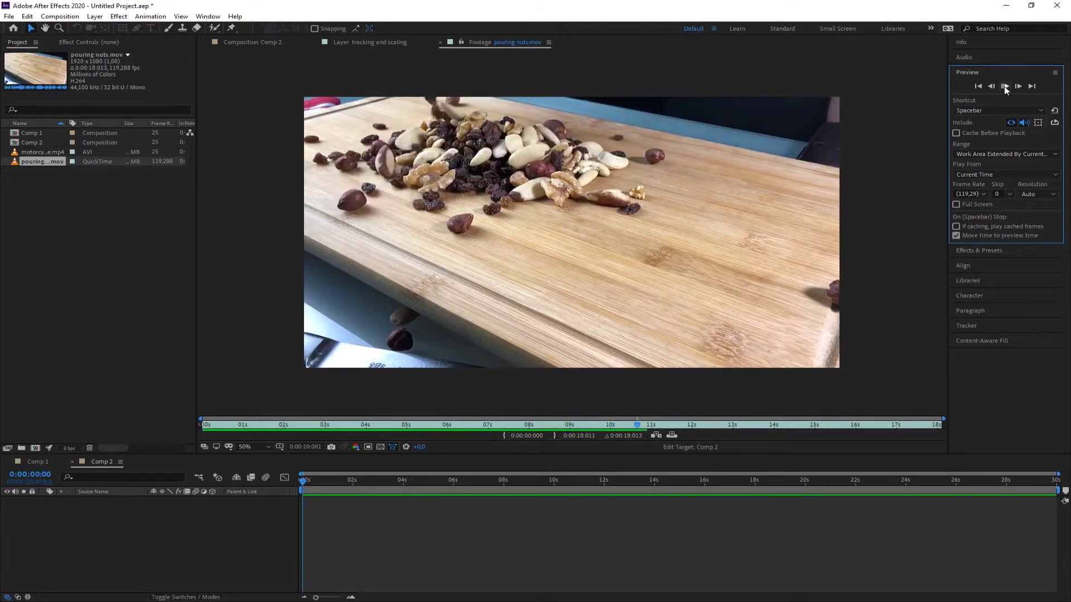
click(1005, 88)
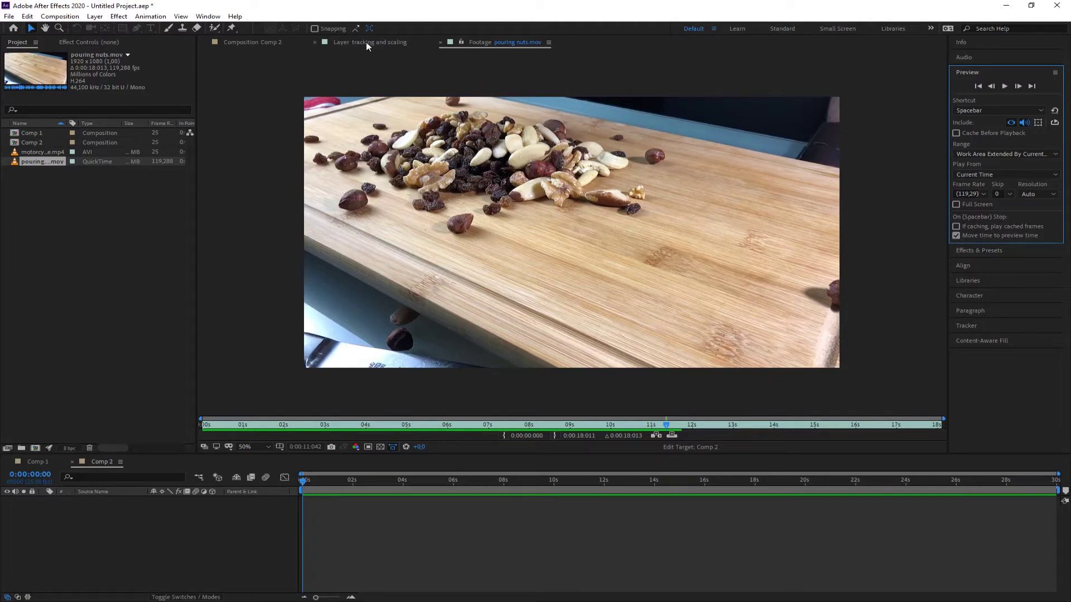
Add pouring nuts.mov as a layer in Comp 2, preview it, and return the playhead to the start.
click(263, 41)
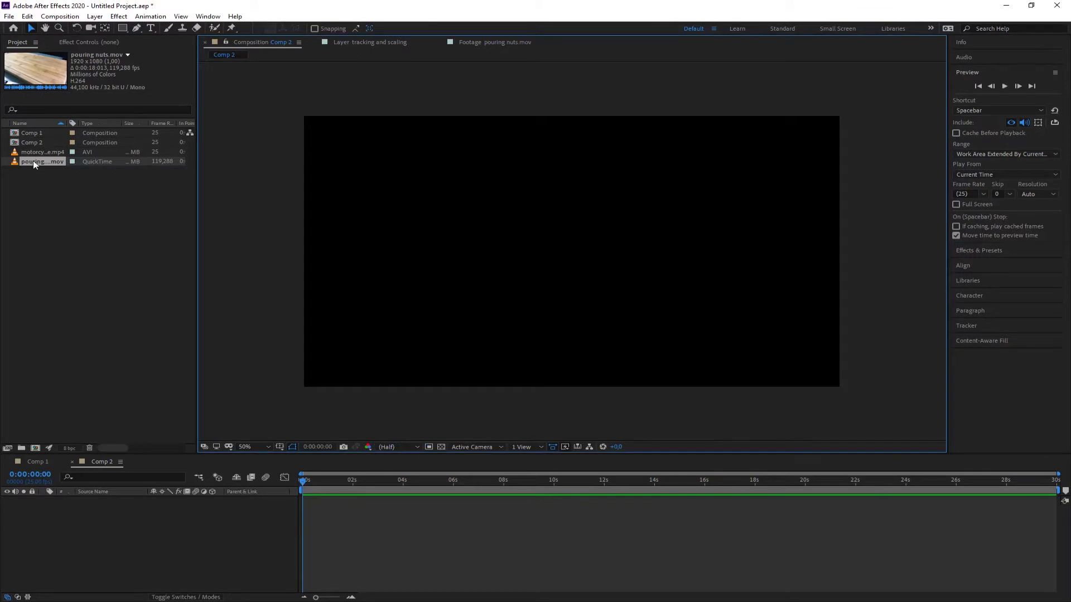
drag(34, 161, 88, 545)
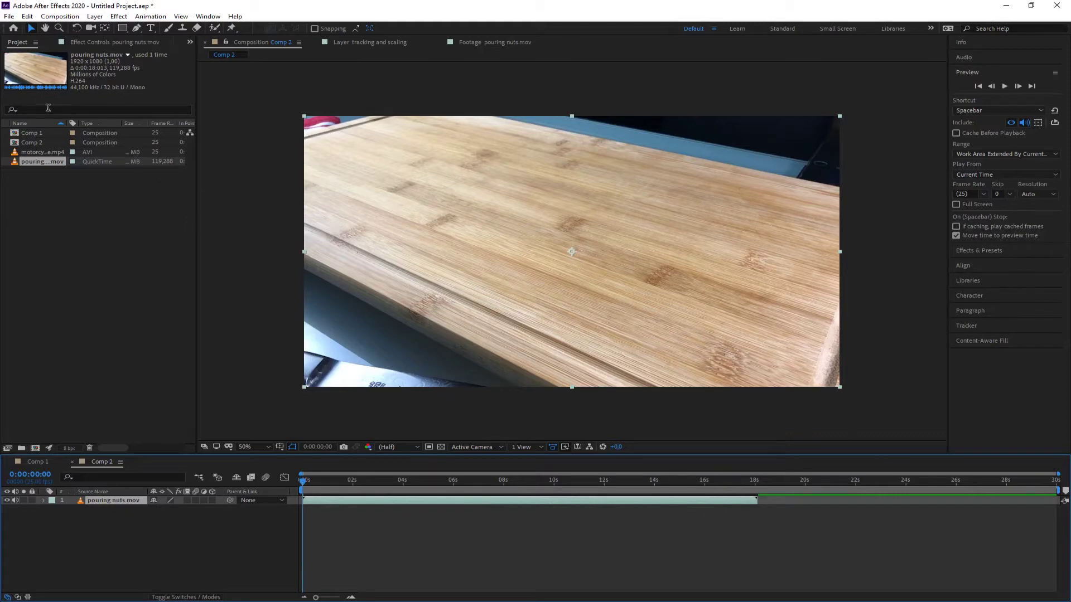
click(1004, 87)
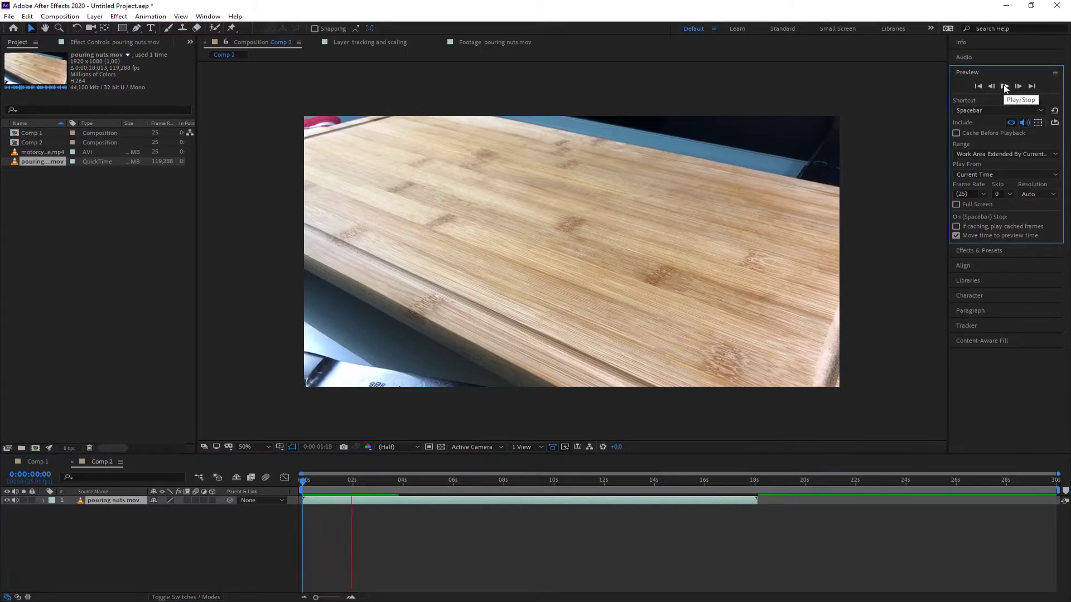
click(1004, 87)
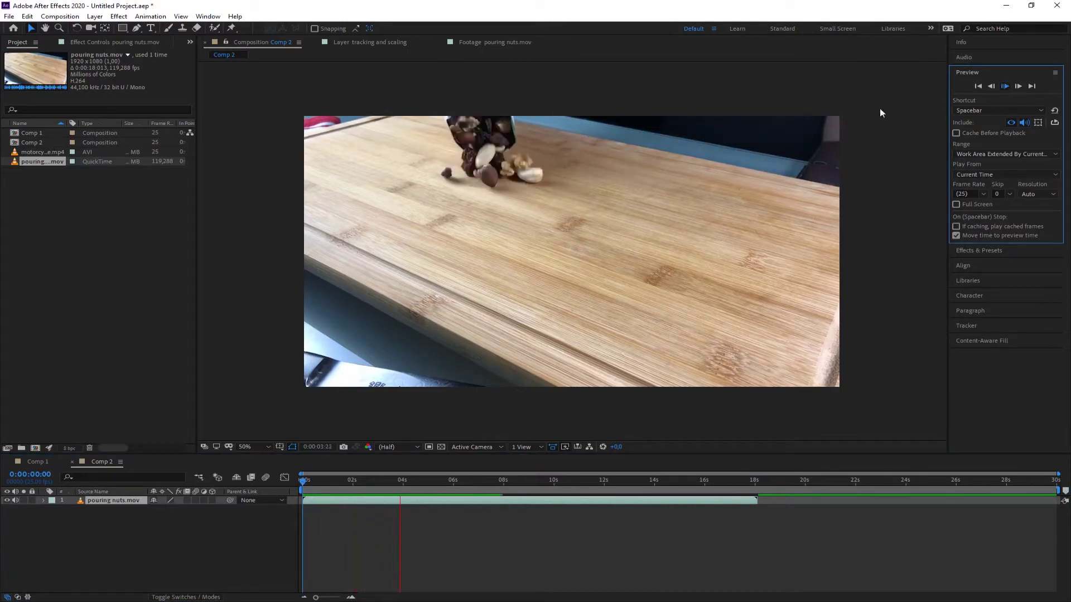
drag(401, 480, 301, 483)
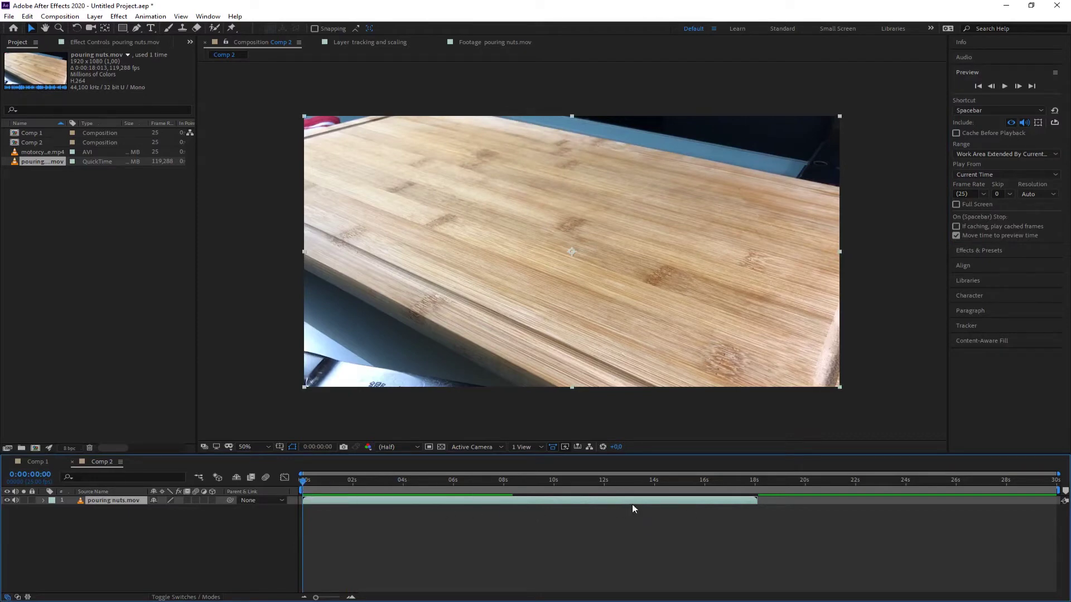
Slow down the pouring nuts.mov layer with Time Stretch, using a stretch factor of 200.
click(147, 544)
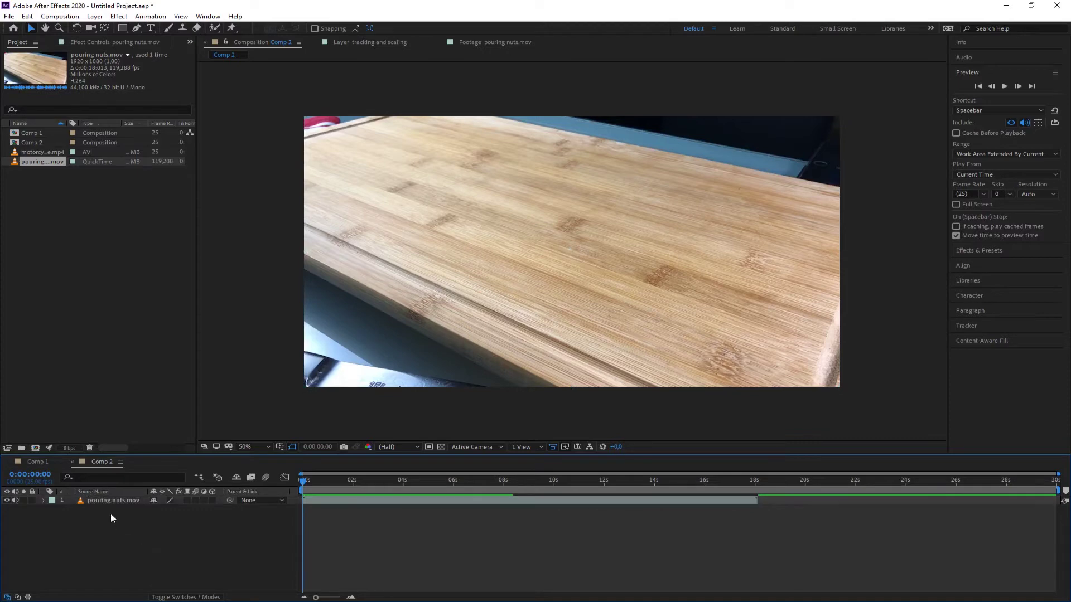
click(111, 500)
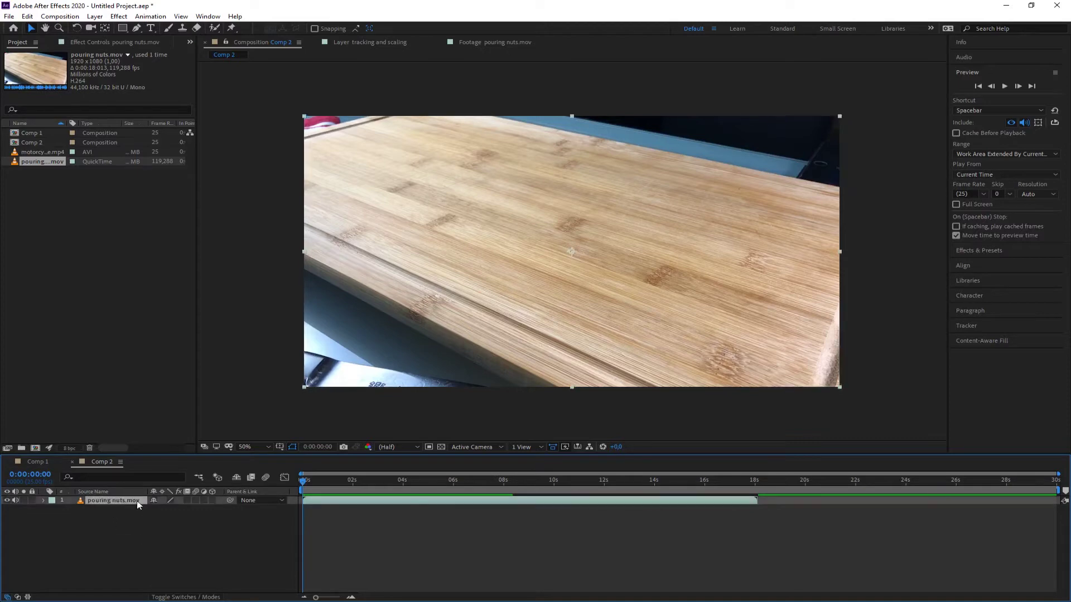
right_click(104, 502)
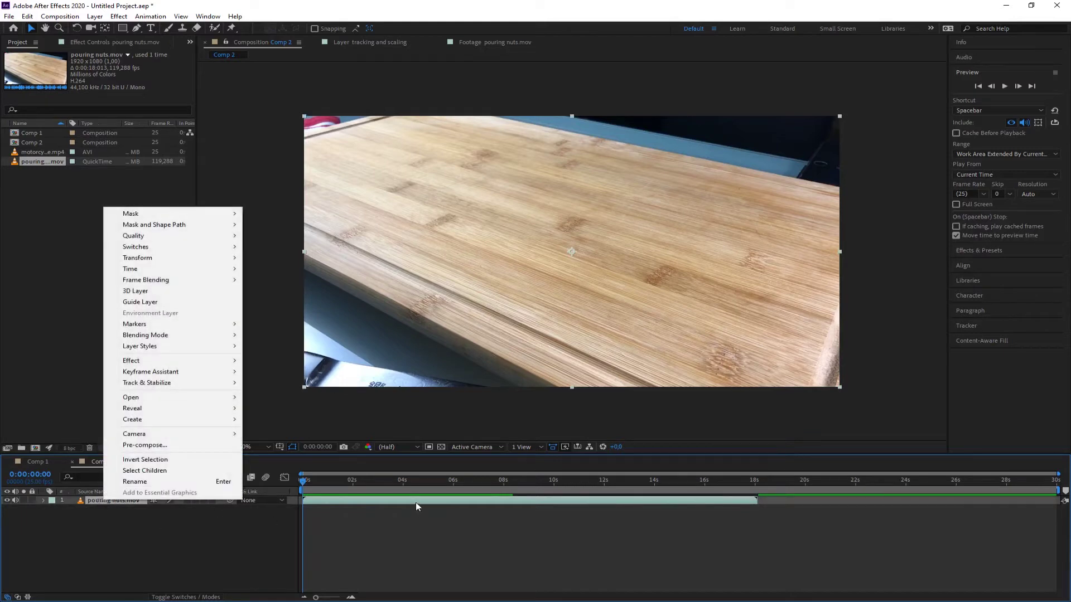
right_click(417, 505)
right_click(106, 500)
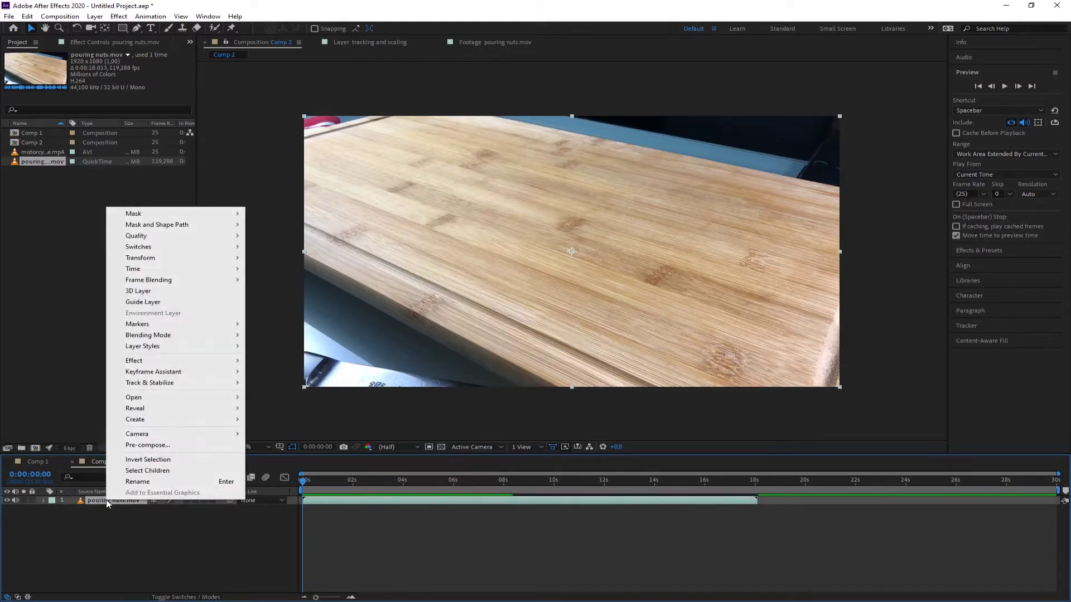
mouse_move(141, 271)
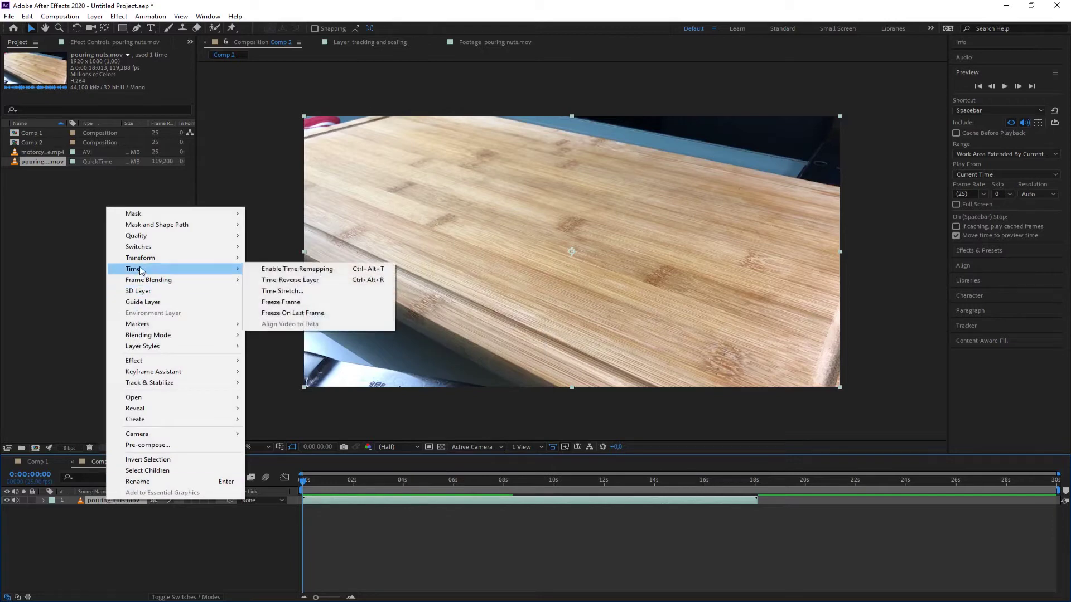
click(297, 291)
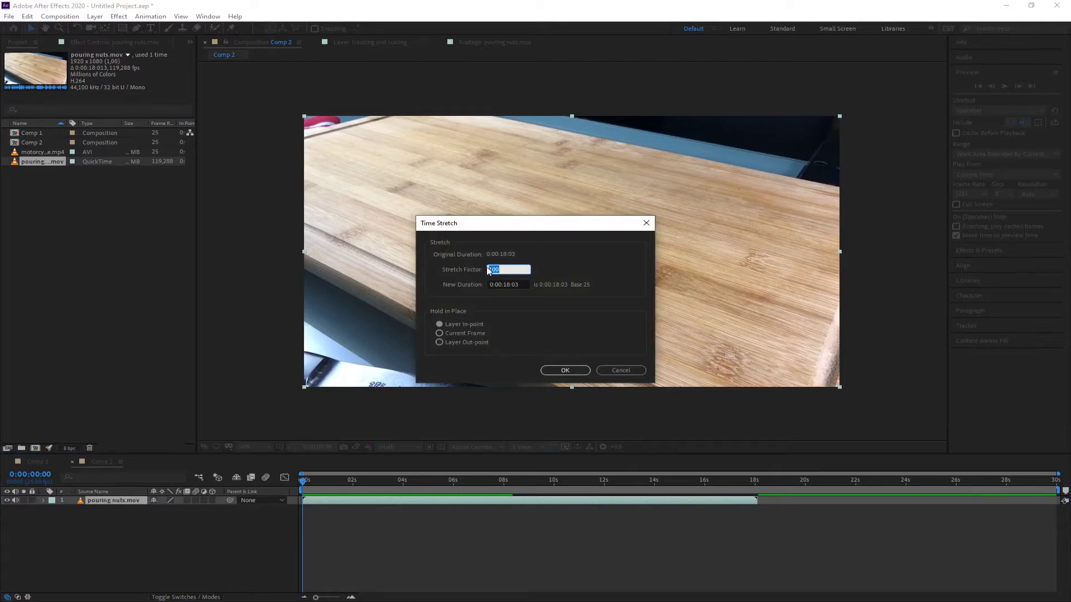
text(200)
click(568, 372)
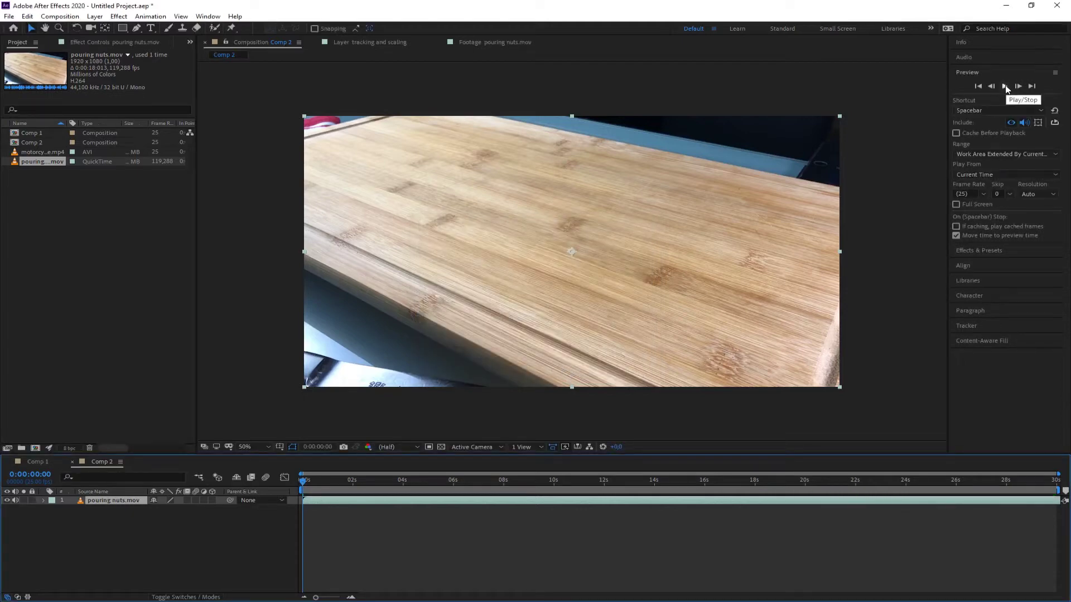
Speed up the pouring nuts.mov layer by setting its Time Stretch factor to 25, and play back the result.
right_click(122, 499)
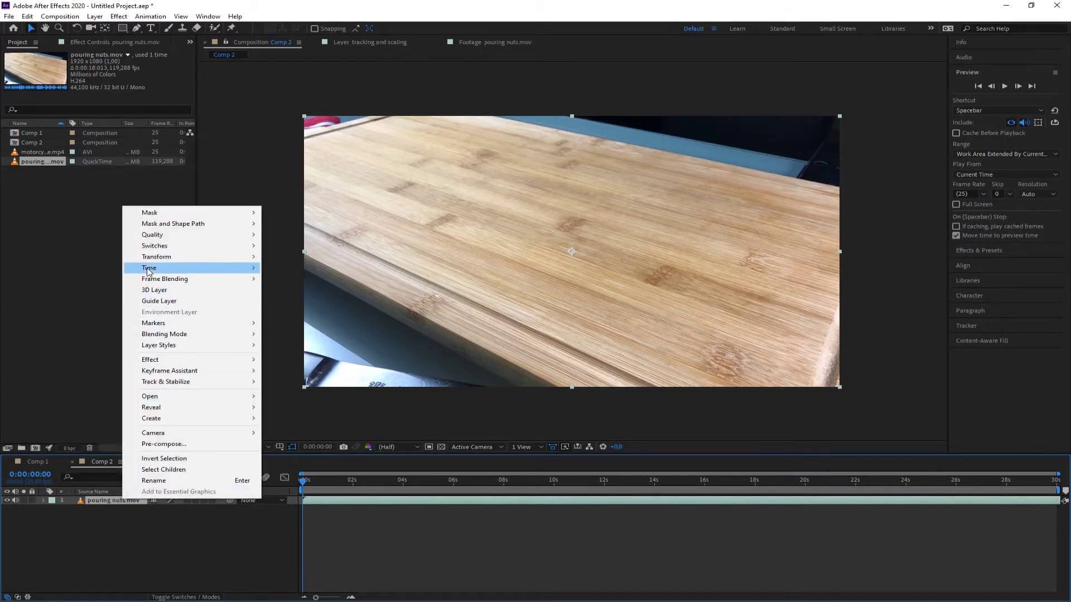
mouse_move(148, 269)
click(320, 290)
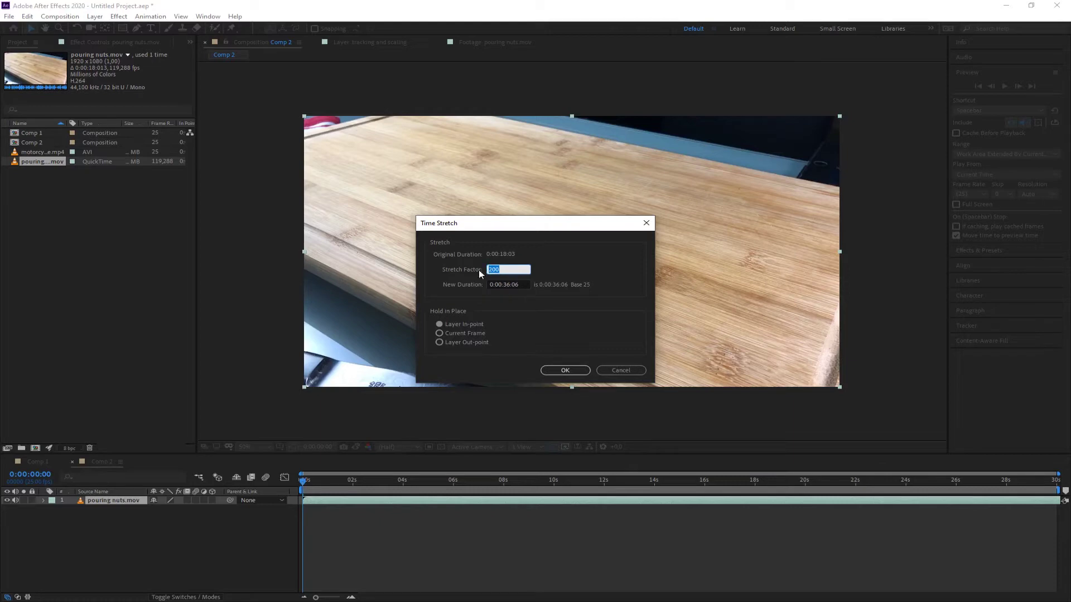
text(25)
click(565, 370)
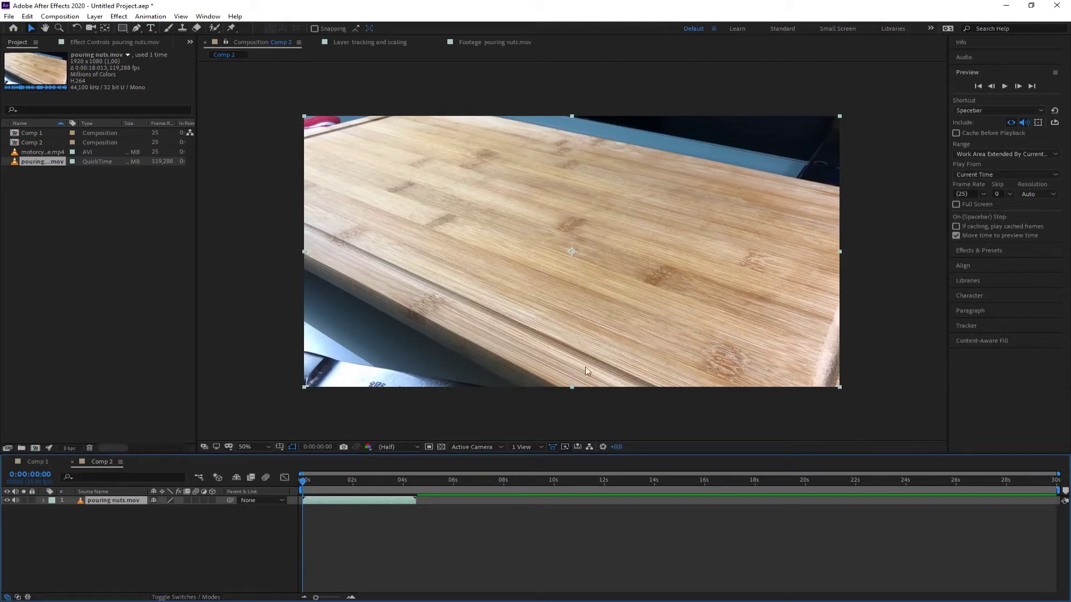
click(1004, 87)
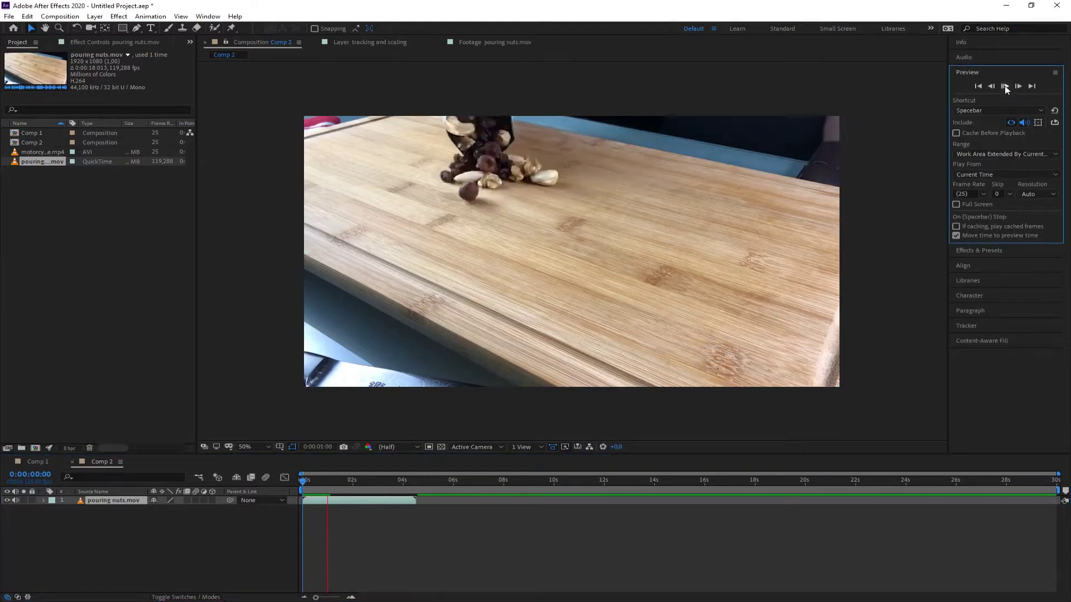
click(1005, 86)
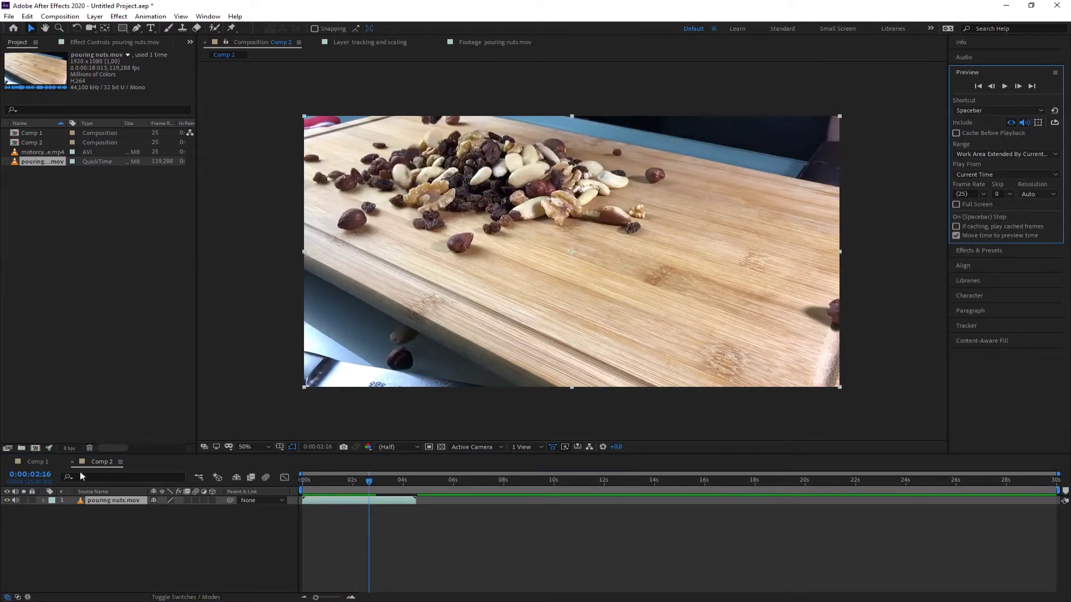
Mute the pouring nuts.mov layer's audio and play back the sped-up clip.
click(15, 500)
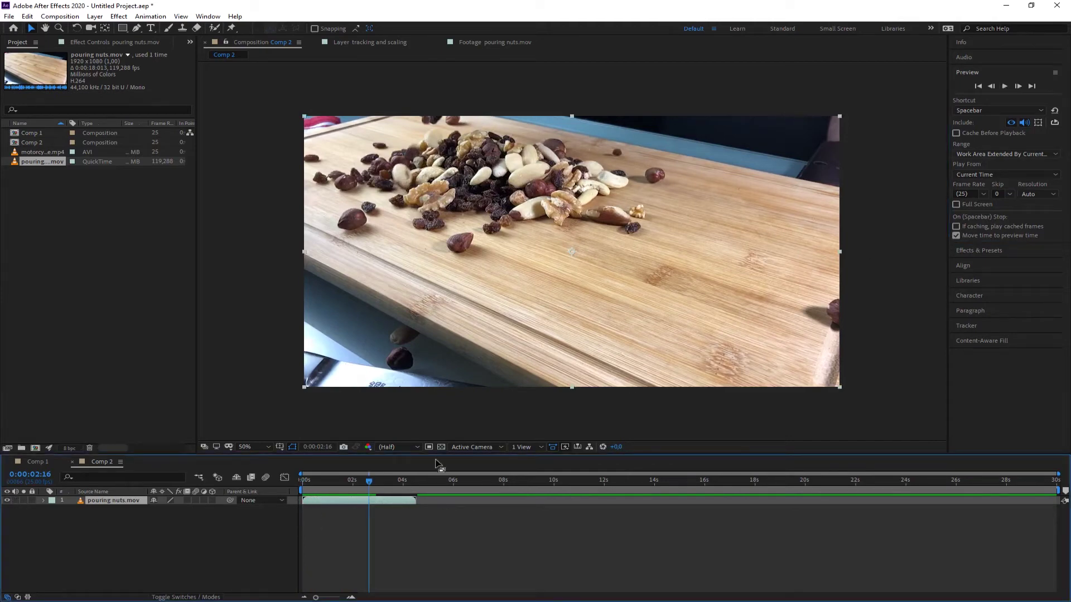
click(1005, 87)
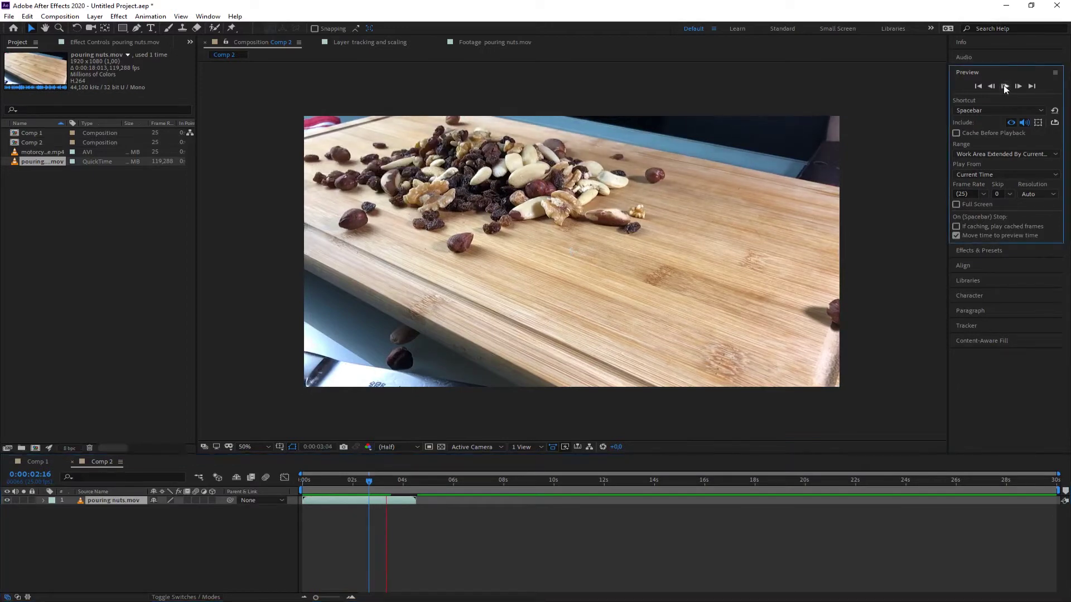
key(space)
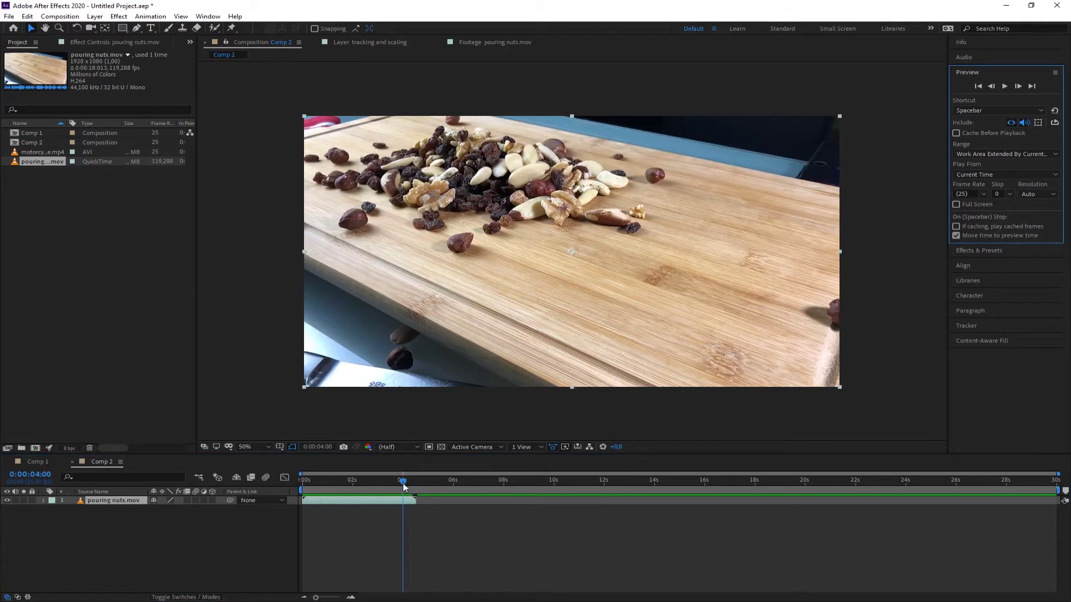
drag(403, 483, 355, 483)
Restore the pouring nuts.mov layer's original speed with a Time Stretch factor of 100, and return the playhead to the start.
right_click(96, 502)
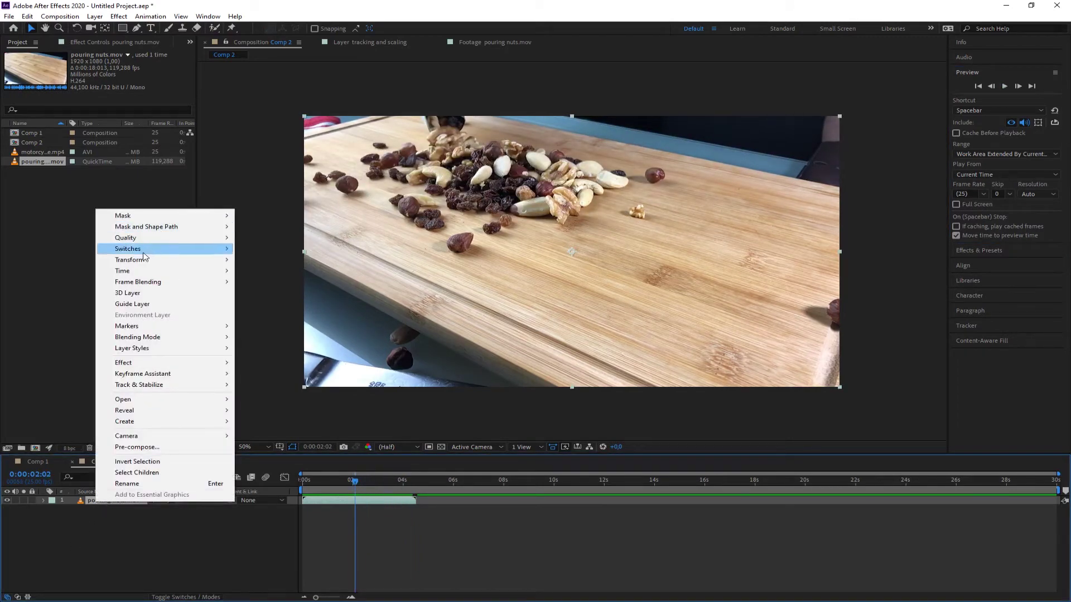
mouse_move(130, 272)
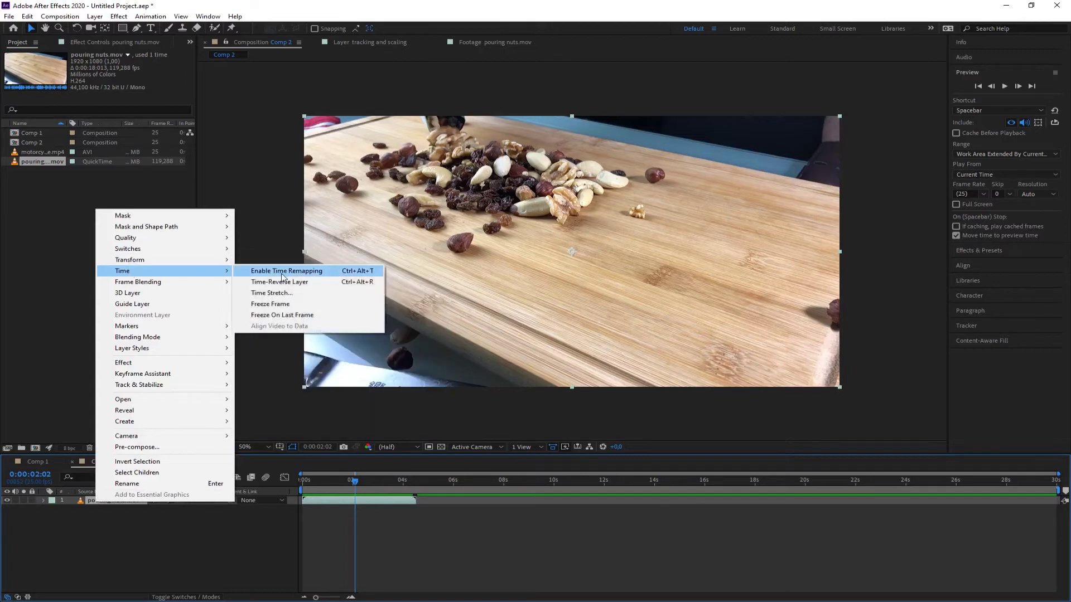
click(280, 294)
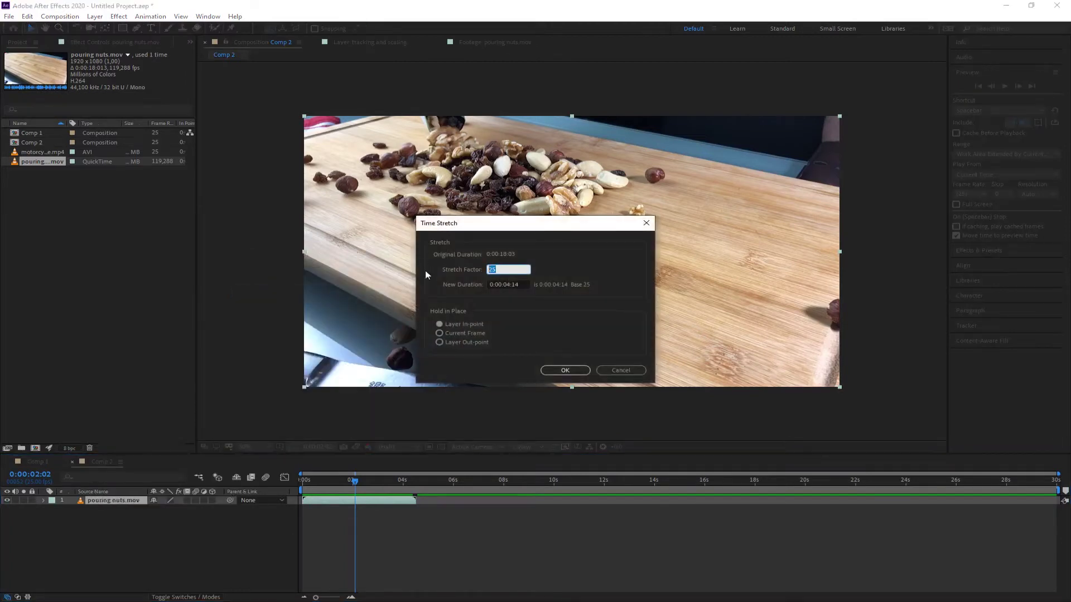
text(100)
click(563, 371)
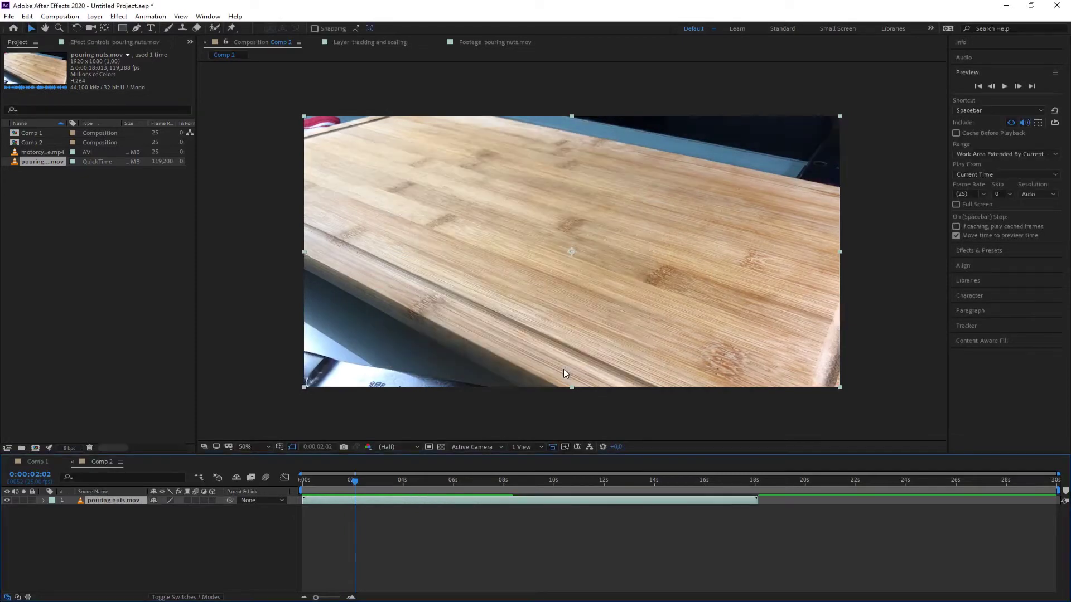
drag(356, 484, 286, 497)
right_click(99, 501)
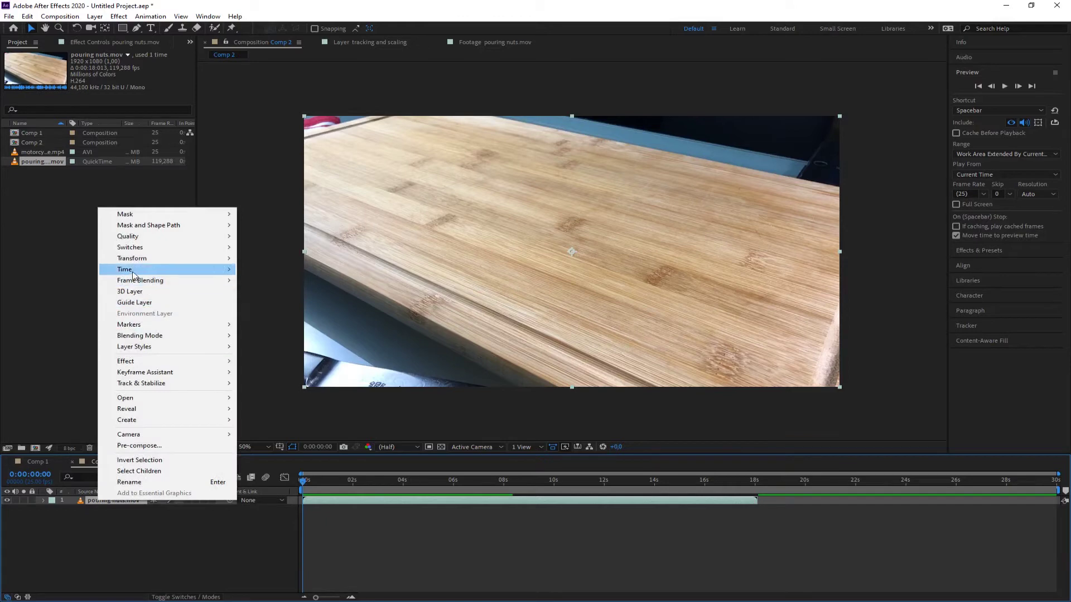
mouse_move(137, 271)
click(273, 291)
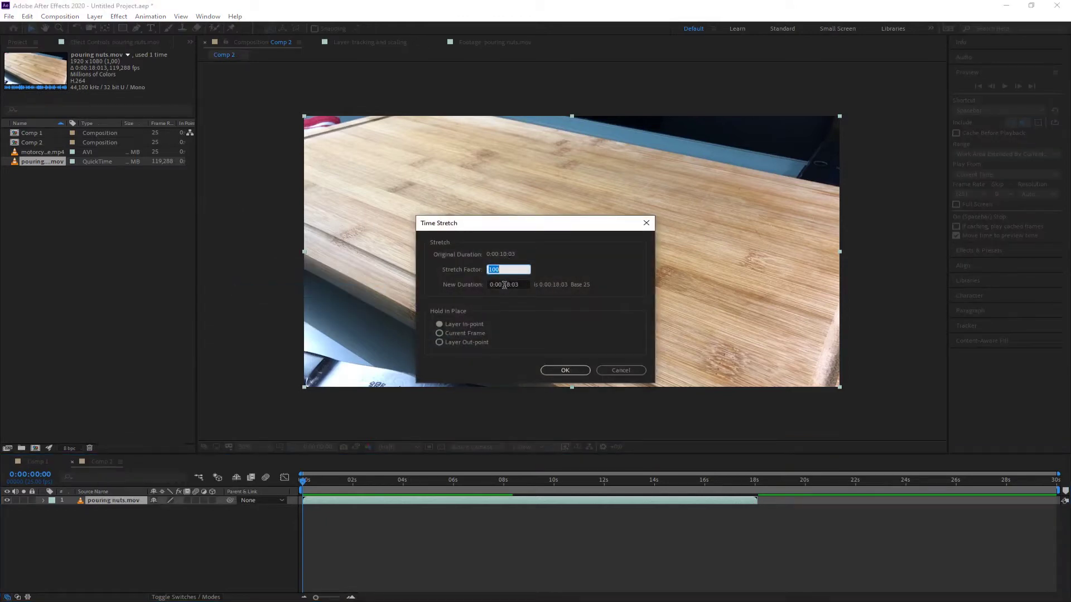
text(25)
drag(499, 270, 453, 271)
click(621, 369)
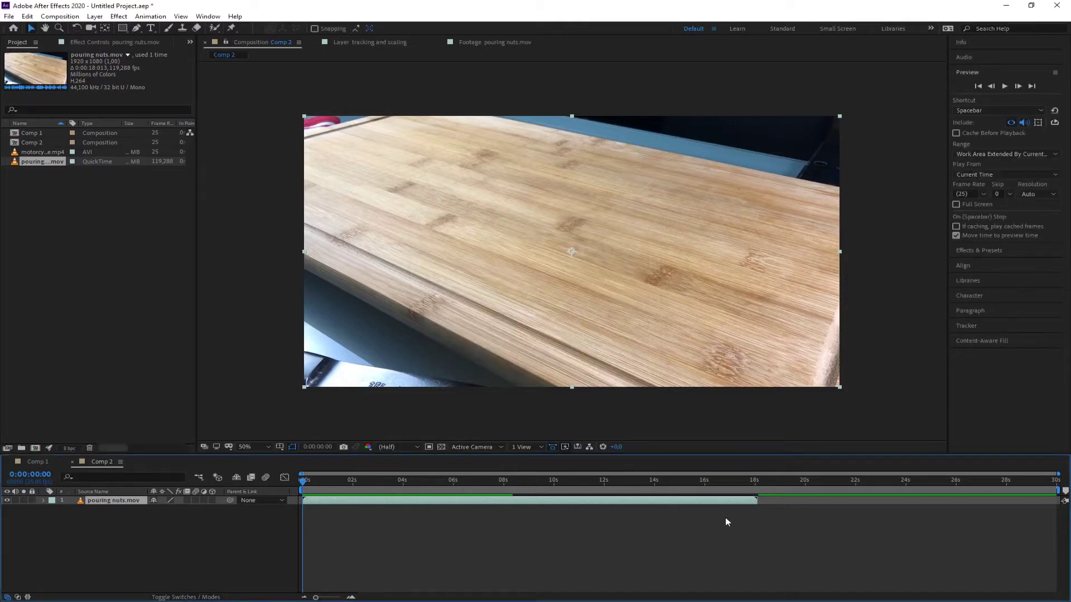
Enable time remapping on the pouring nuts.mov layer and go to its final Time Remap keyframe.
right_click(122, 500)
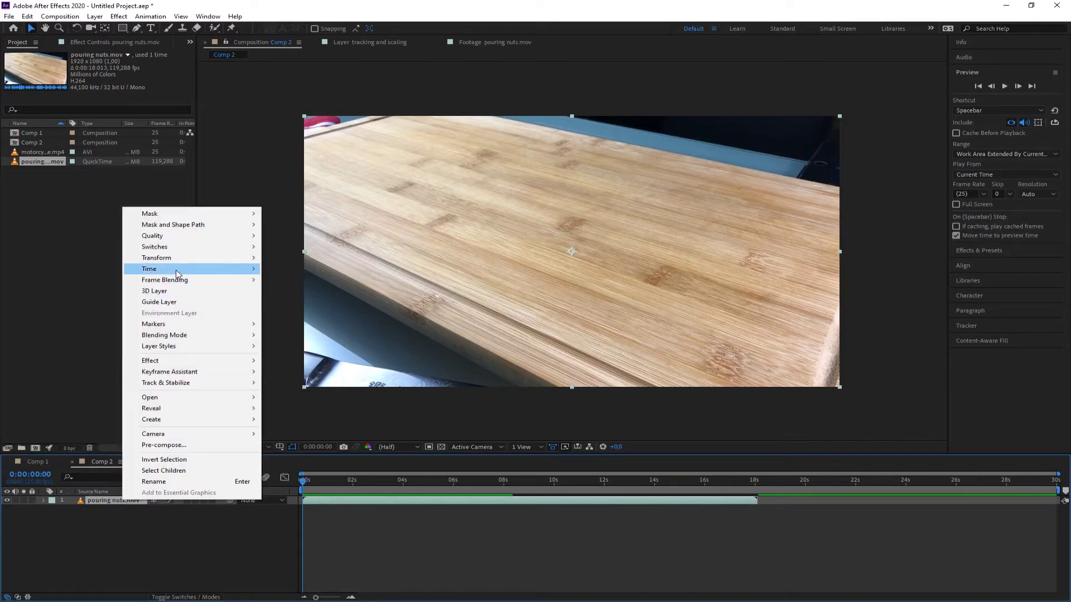
mouse_move(176, 272)
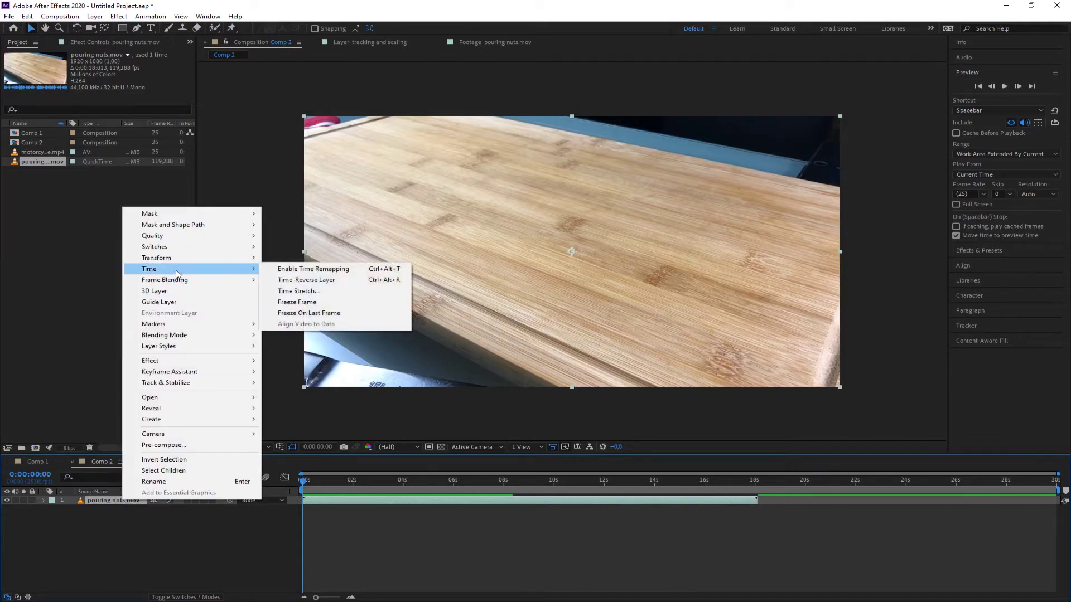
click(316, 270)
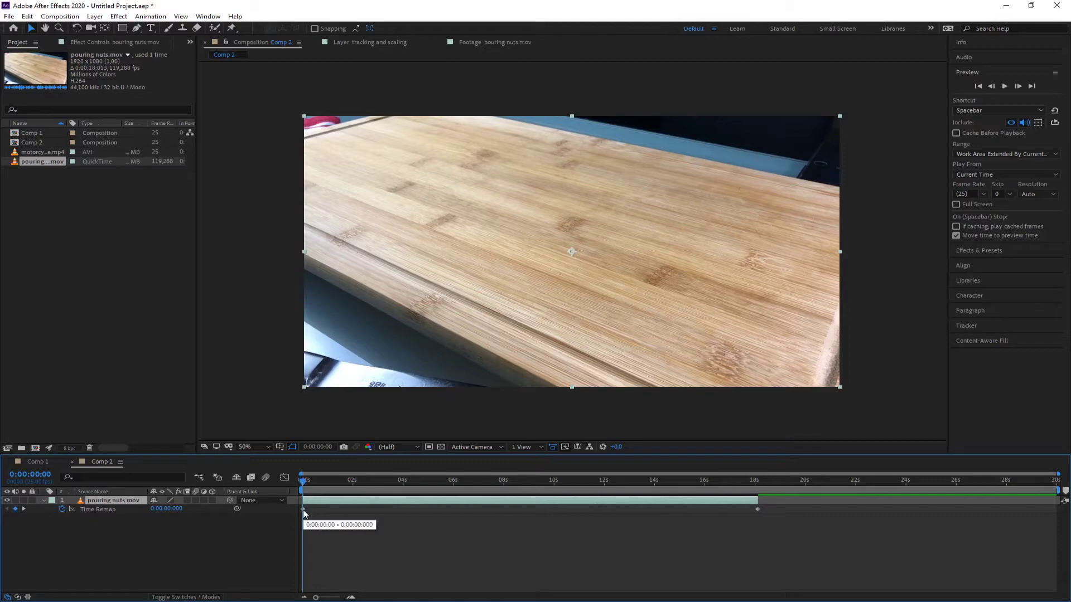
drag(302, 482, 754, 488)
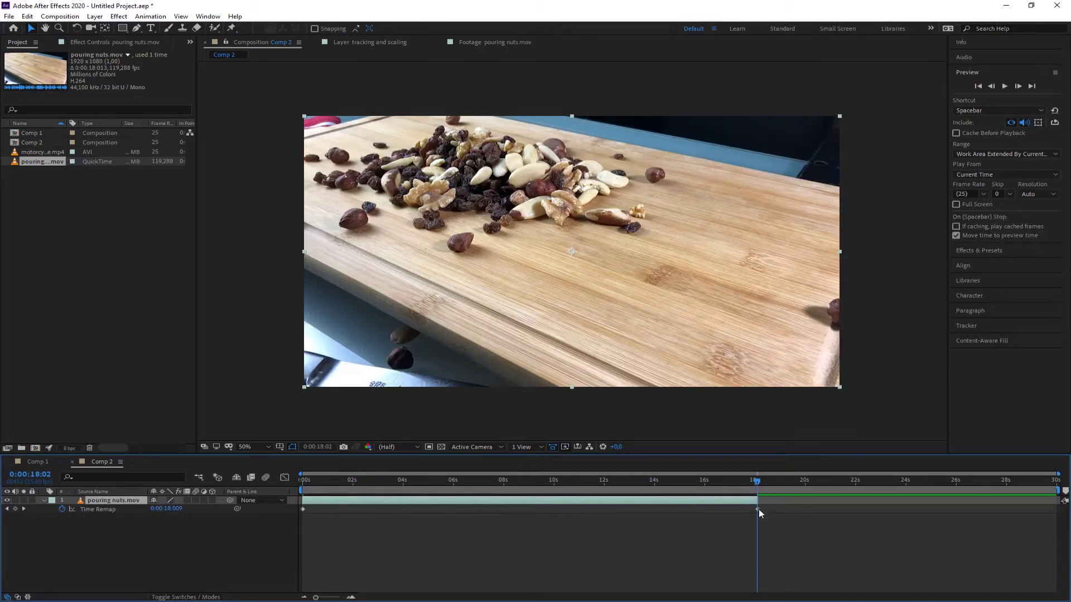
mouse_move(759, 510)
Add Time Remap keyframes at 0:00:03:15, where the pouring begins, and at 0:00:06:06.
drag(756, 482, 396, 491)
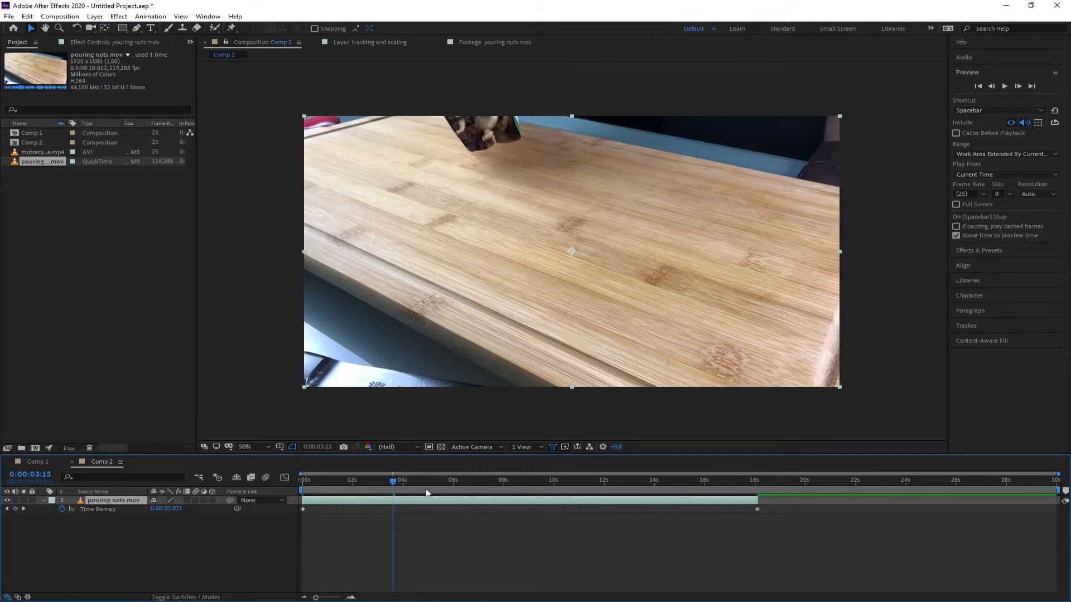
click(16, 509)
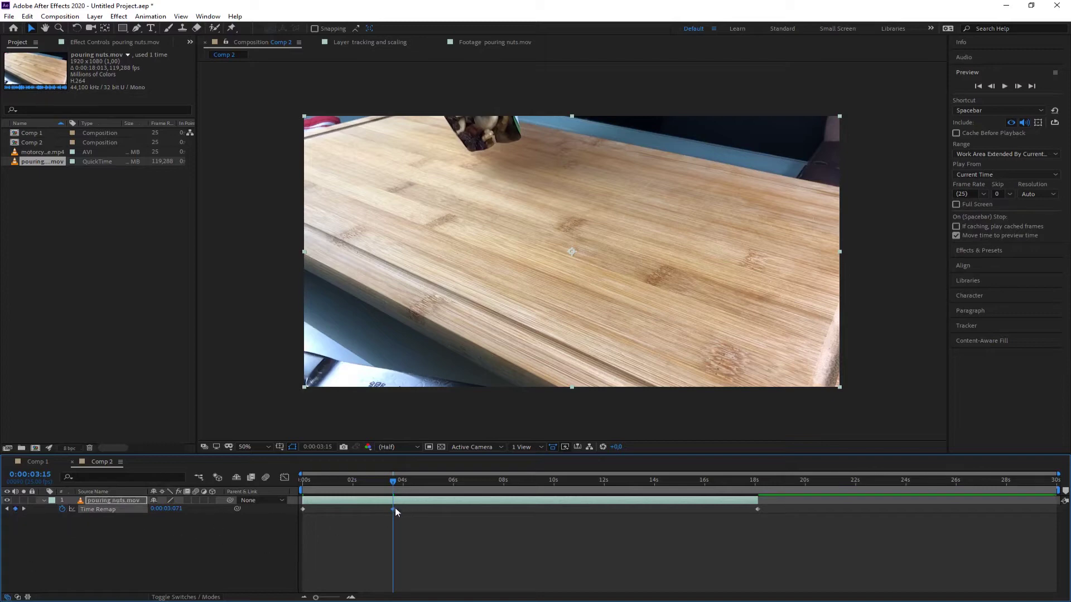
mouse_move(394, 508)
drag(395, 480, 462, 489)
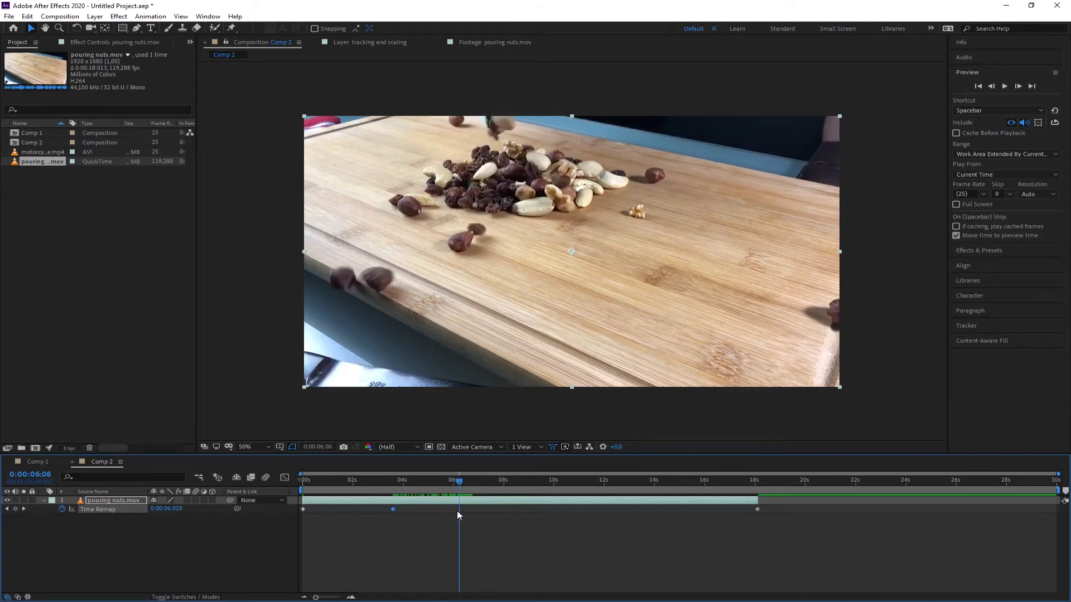
click(15, 509)
Move the second Time Remap keyframe earlier to about 2.3 seconds and the third one later to 0:00:09:15.
drag(393, 510, 361, 510)
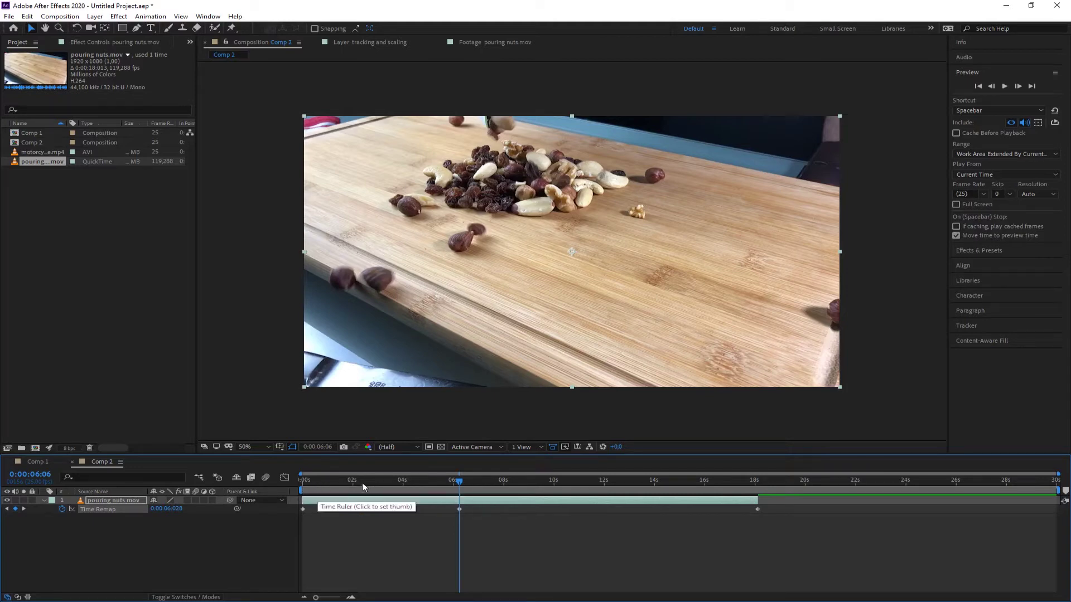
click(360, 510)
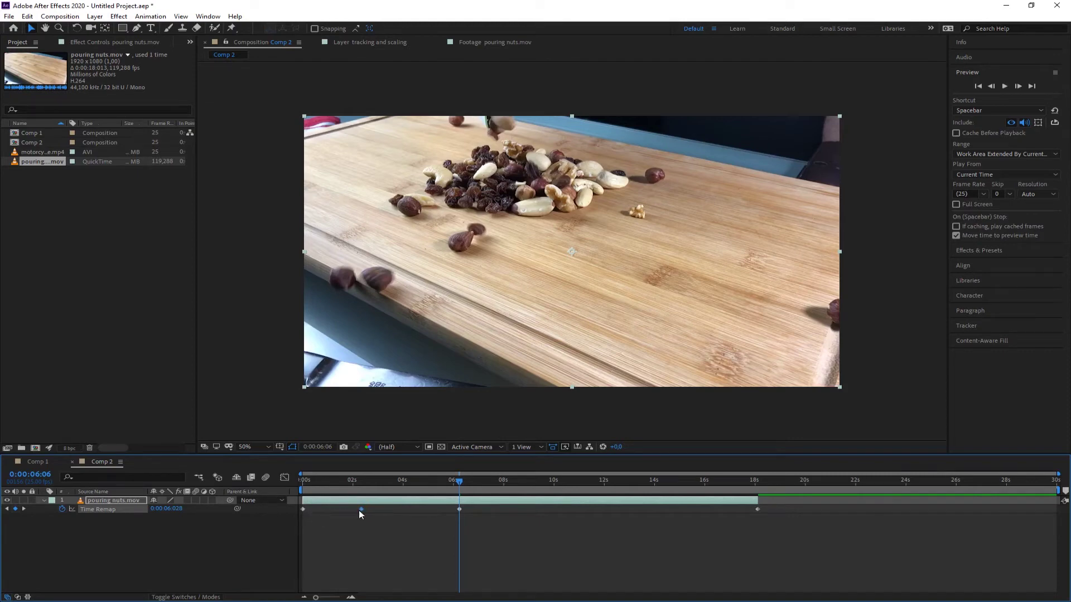
mouse_move(362, 510)
click(461, 509)
drag(459, 508, 544, 508)
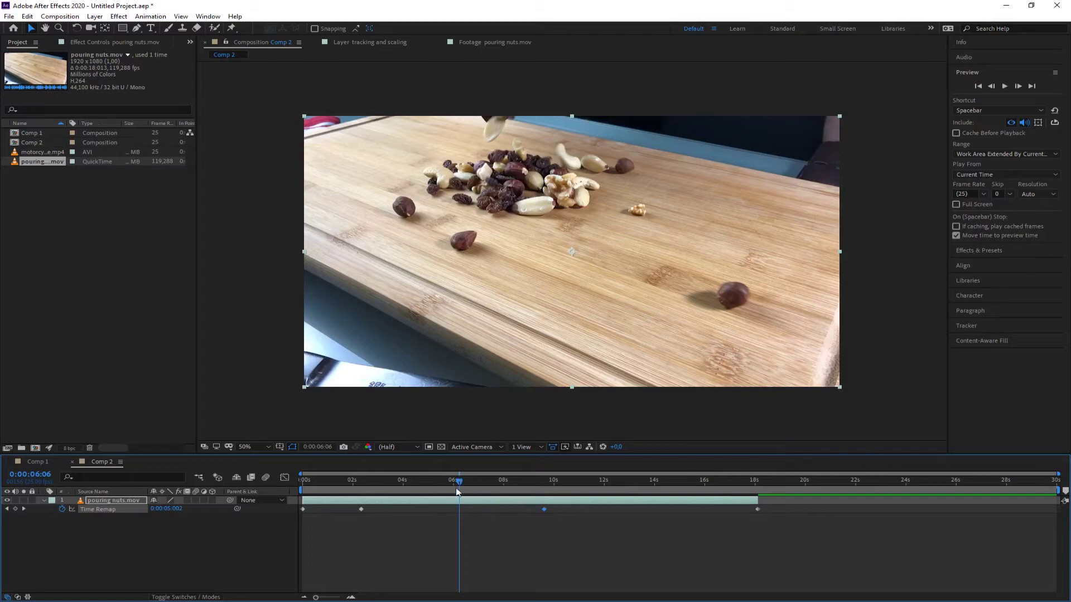
Show the Time Remap curve in the Graph Editor and select its second keyframe.
click(284, 478)
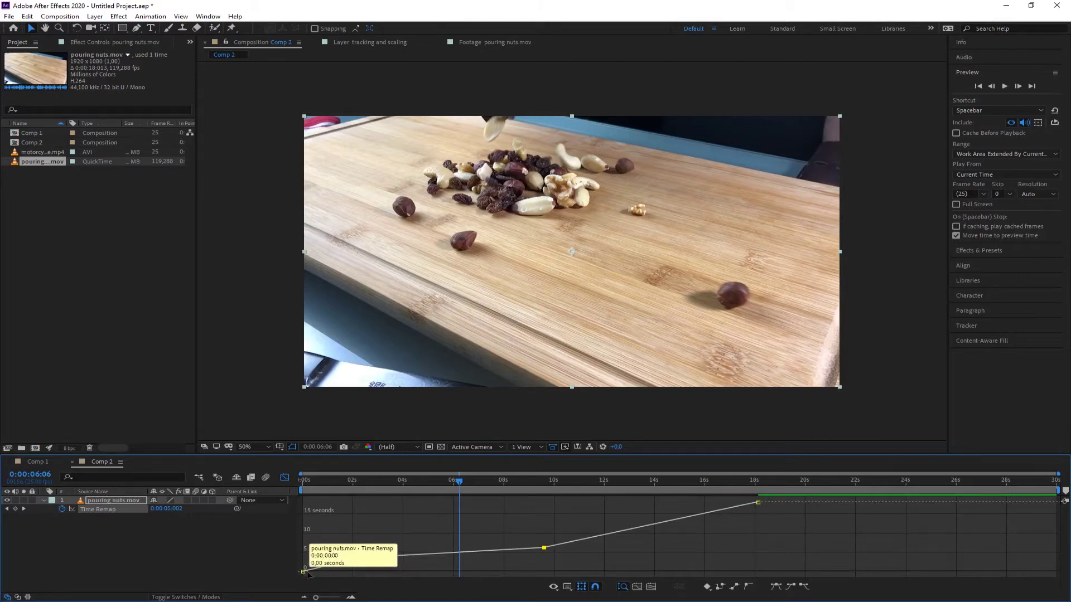
ctrl+click(362, 558)
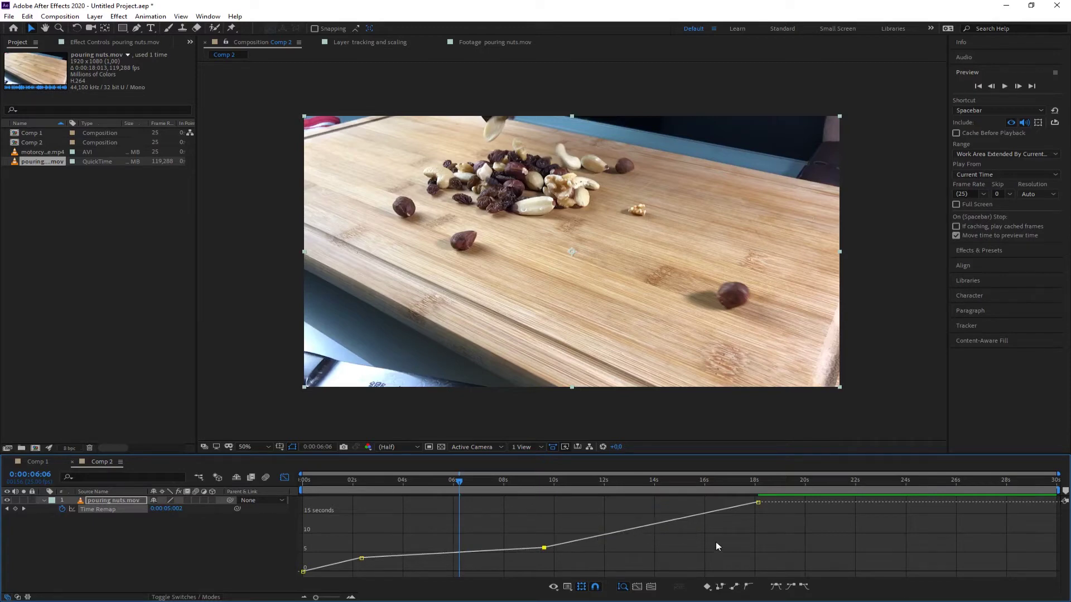
click(361, 559)
Play the time-remapped clip from the beginning to examine how its speed changes between keyframes.
drag(460, 481, 438, 488)
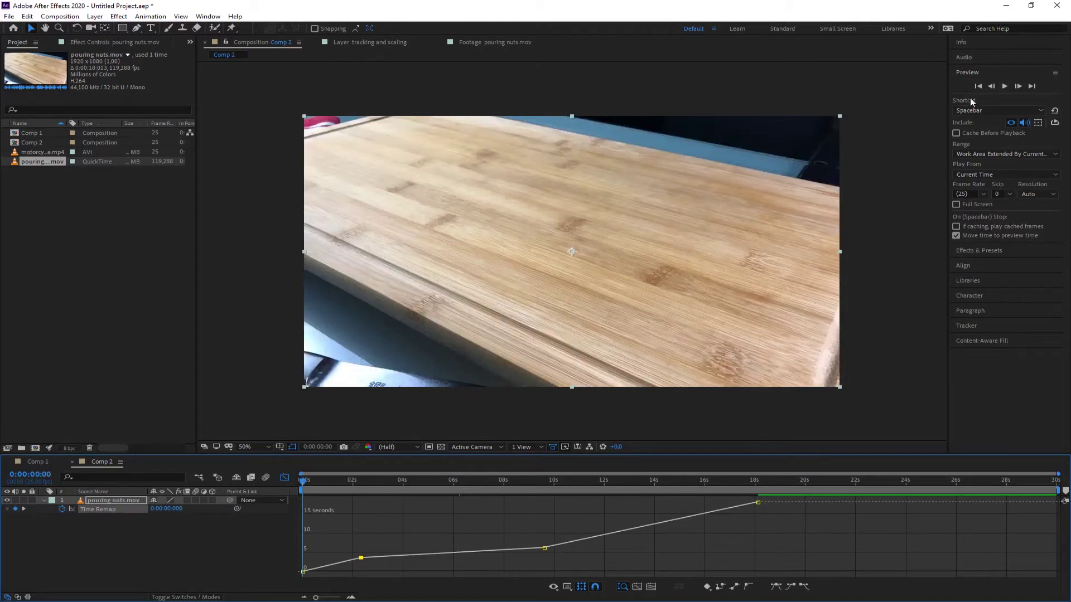
click(1005, 87)
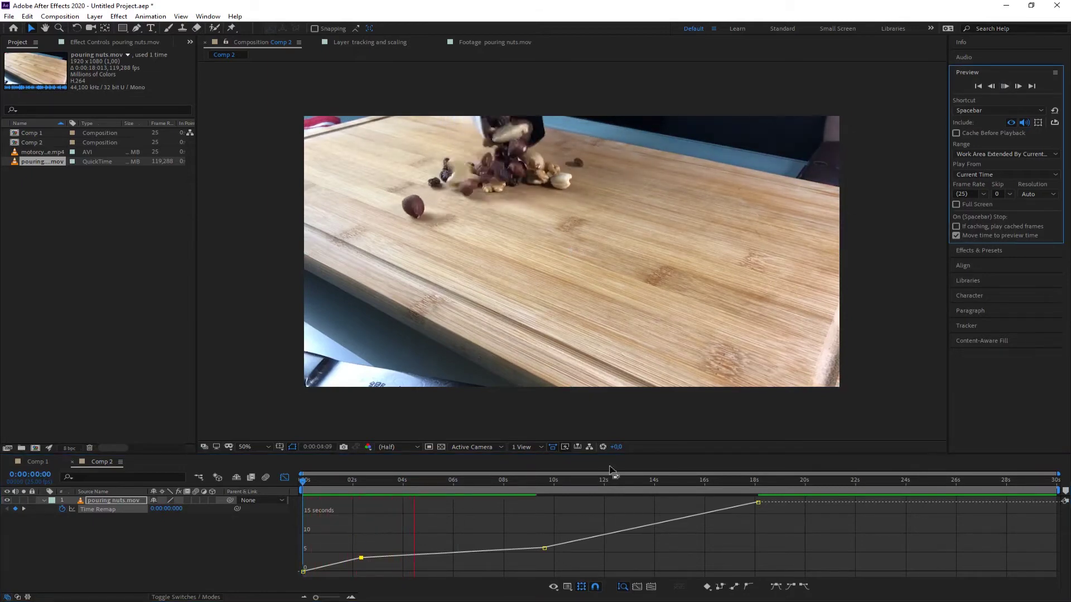
click(1005, 86)
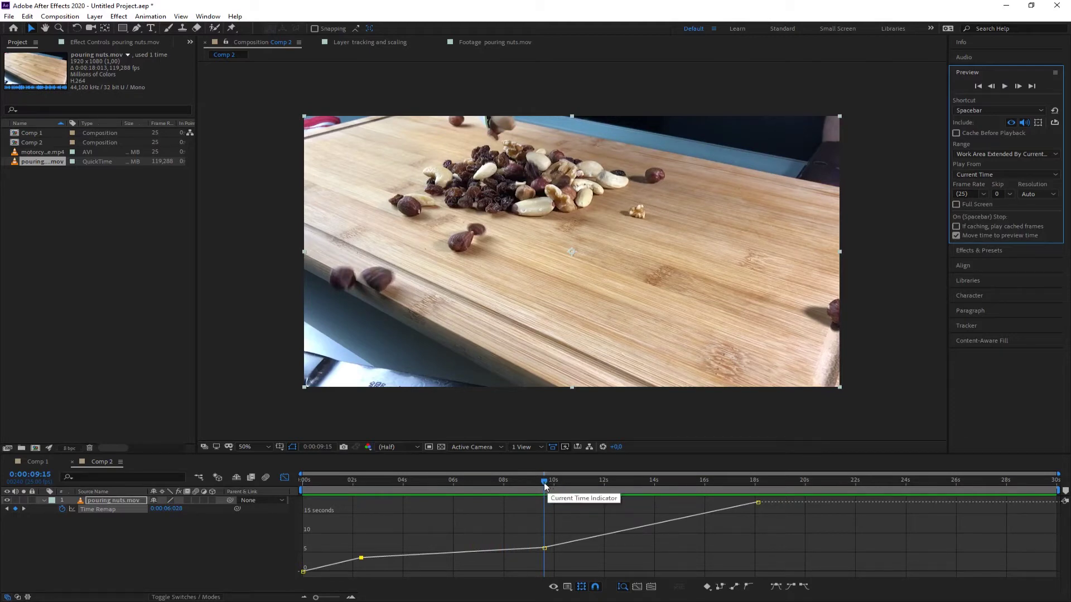
click(407, 483)
drag(401, 490, 296, 496)
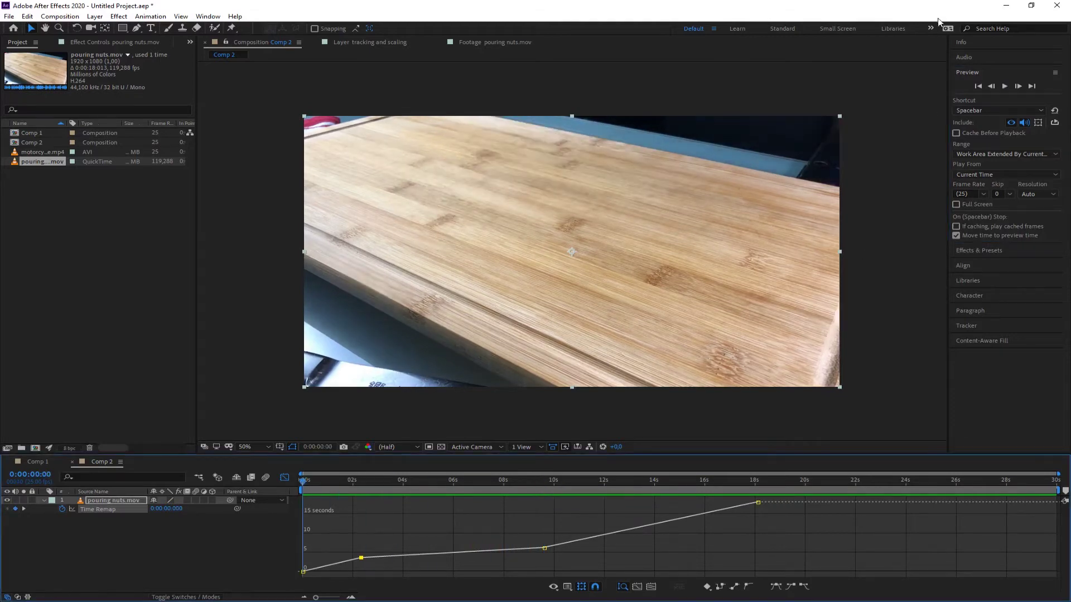
click(1005, 86)
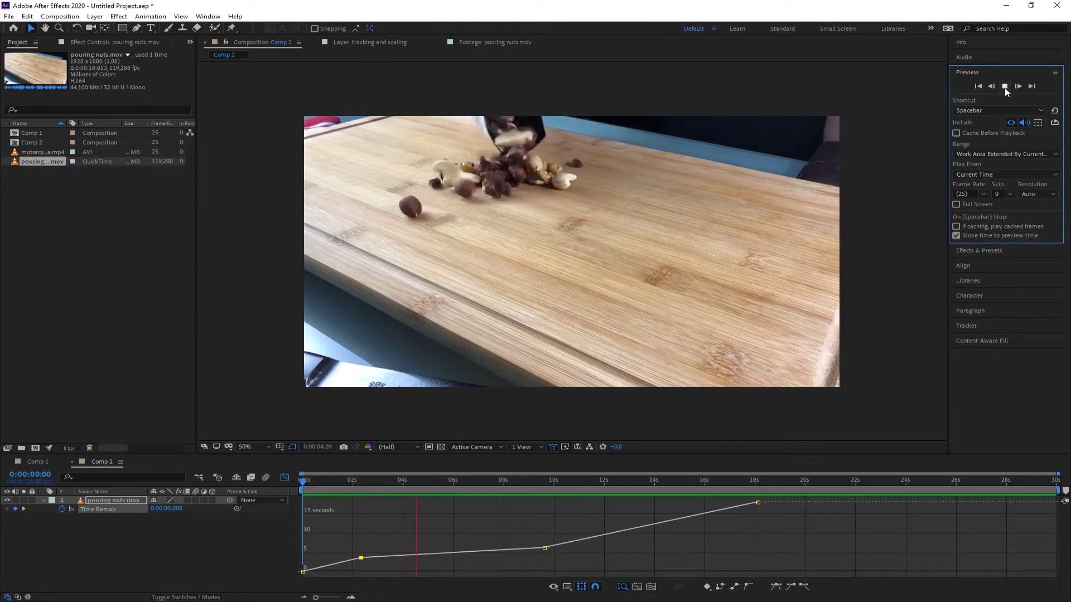
click(761, 220)
Replay the time-remapped clip at 100% magnification to examine the slow-motion pouring of the nuts up close.
scroll(476, 210, up, 1)
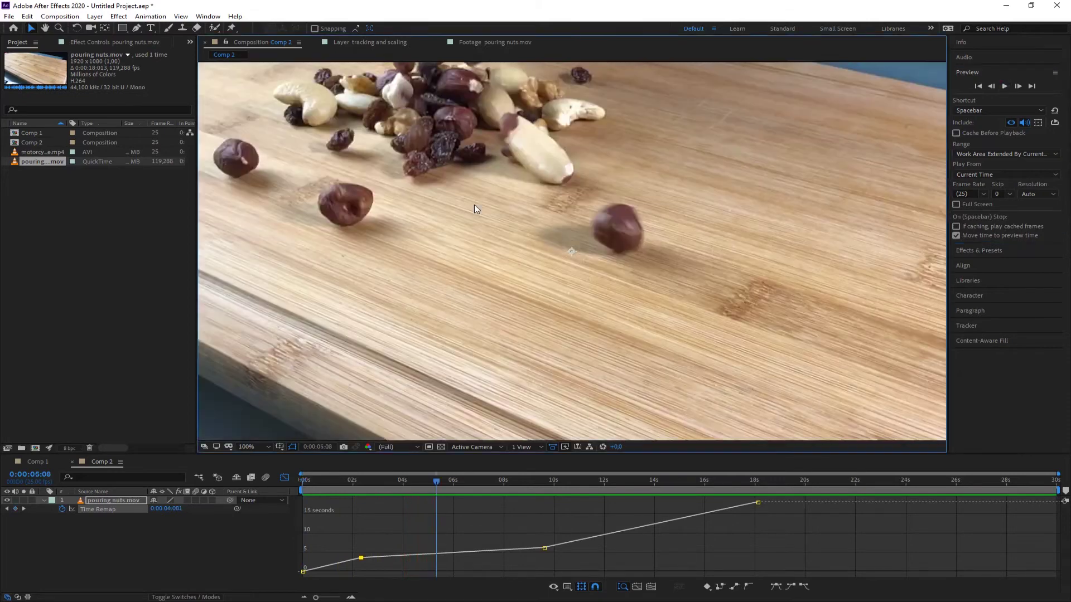
drag(447, 181, 556, 280)
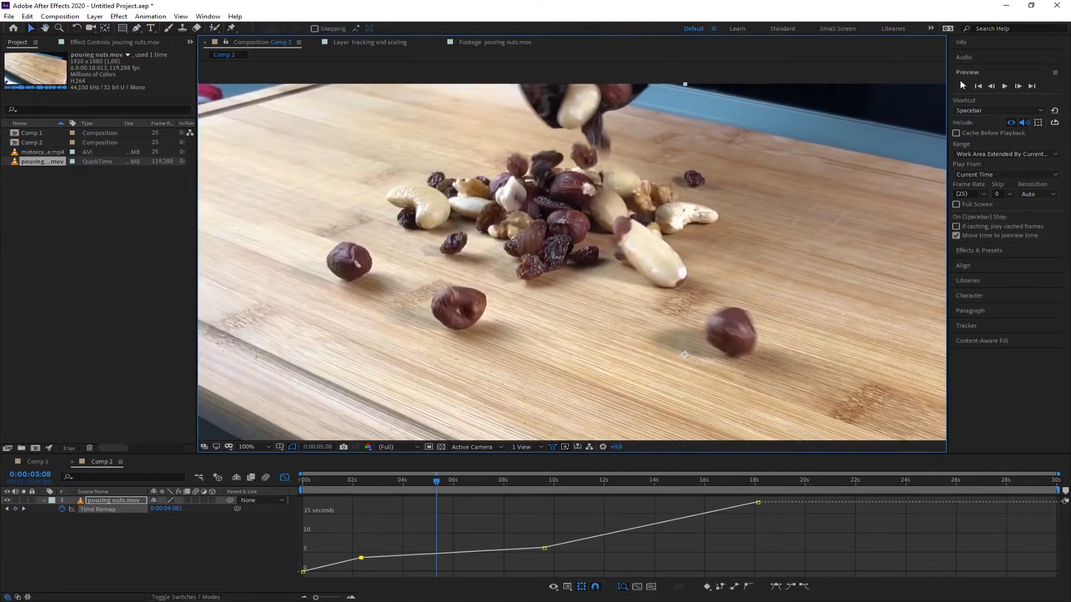
drag(438, 480, 316, 481)
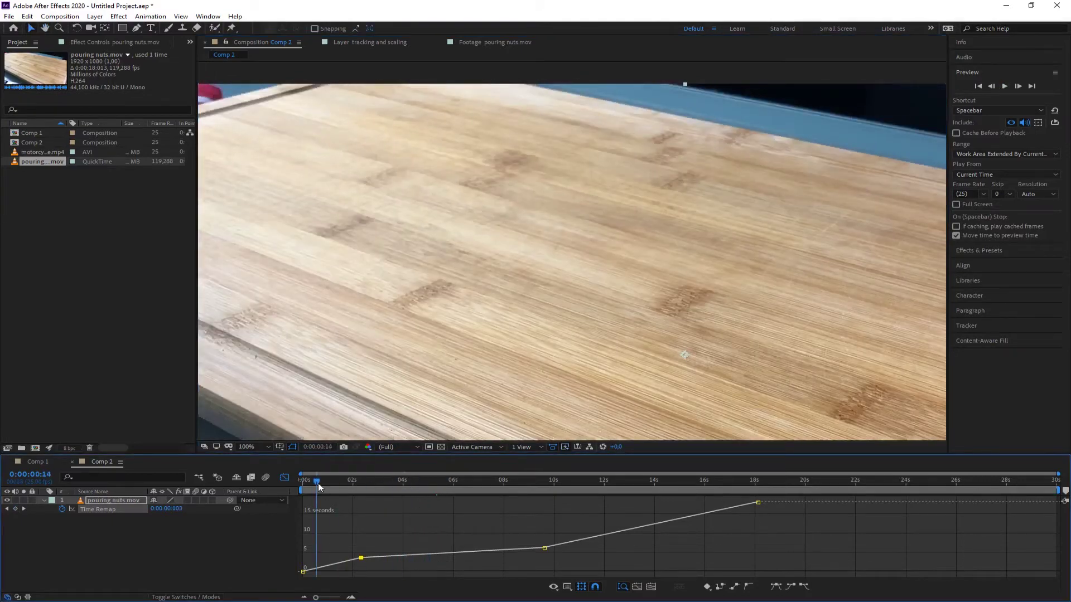
key(Home)
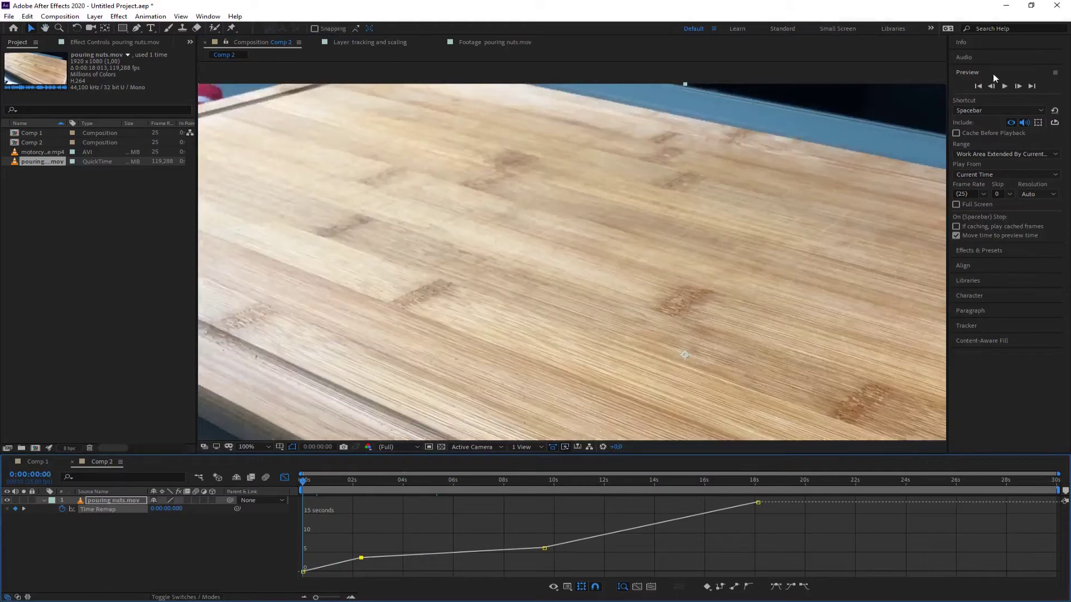
click(1004, 86)
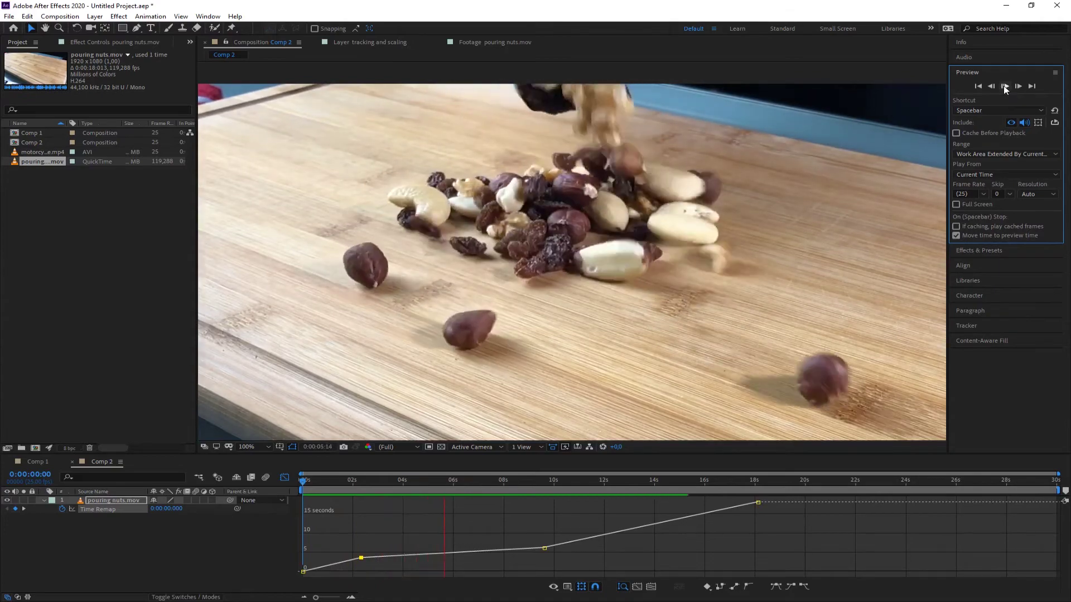
key(space)
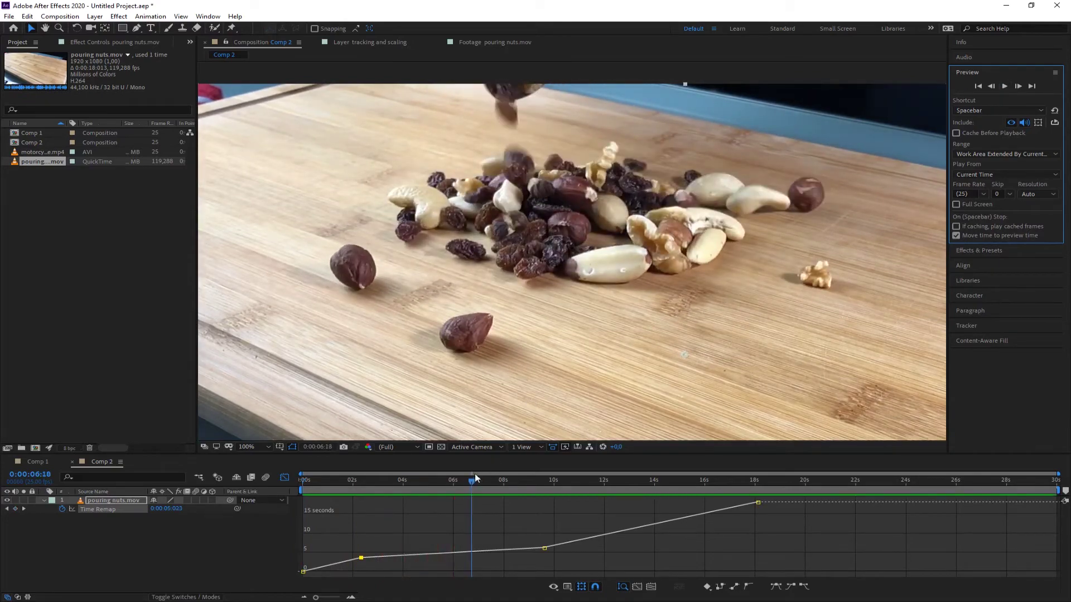
drag(472, 481, 356, 480)
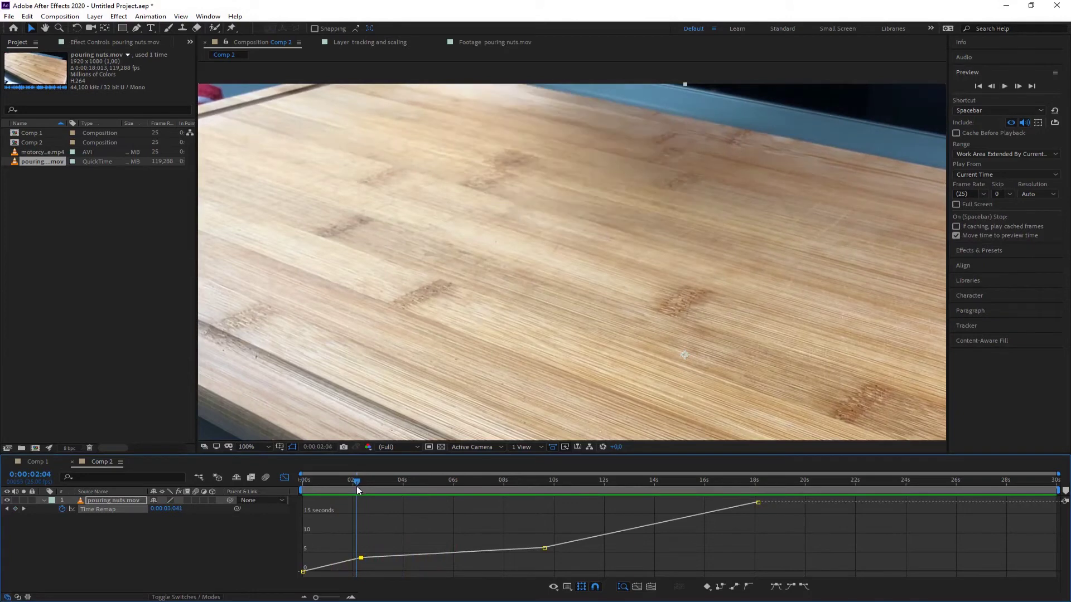
click(1007, 86)
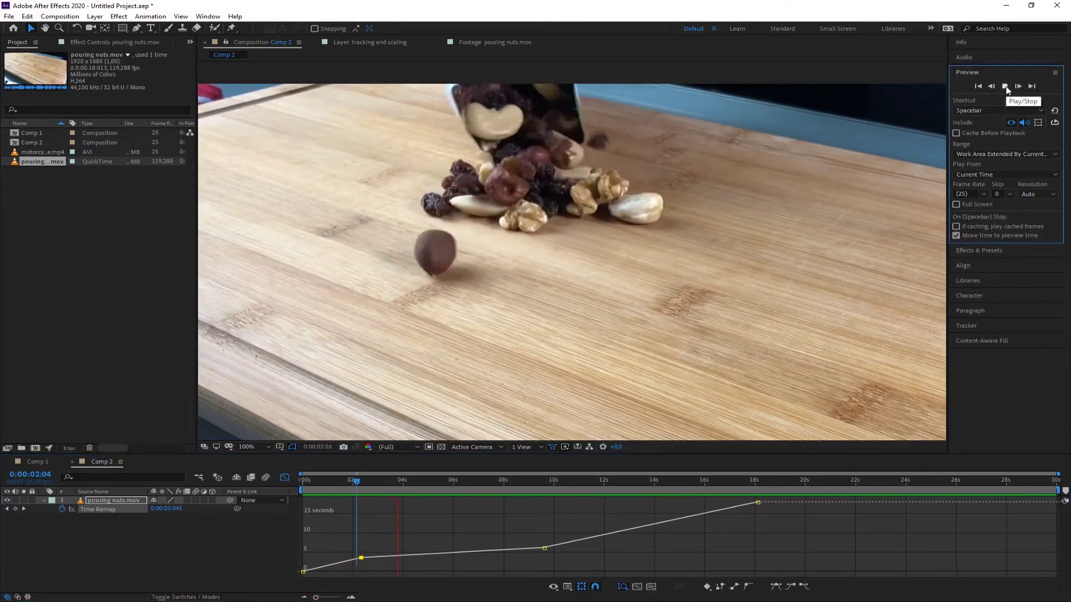
Lower the third Time Remap keyframe at 0:00:09:15 to about 5.6 seconds and shift the second one slightly later to about 2.4 seconds.
key(space)
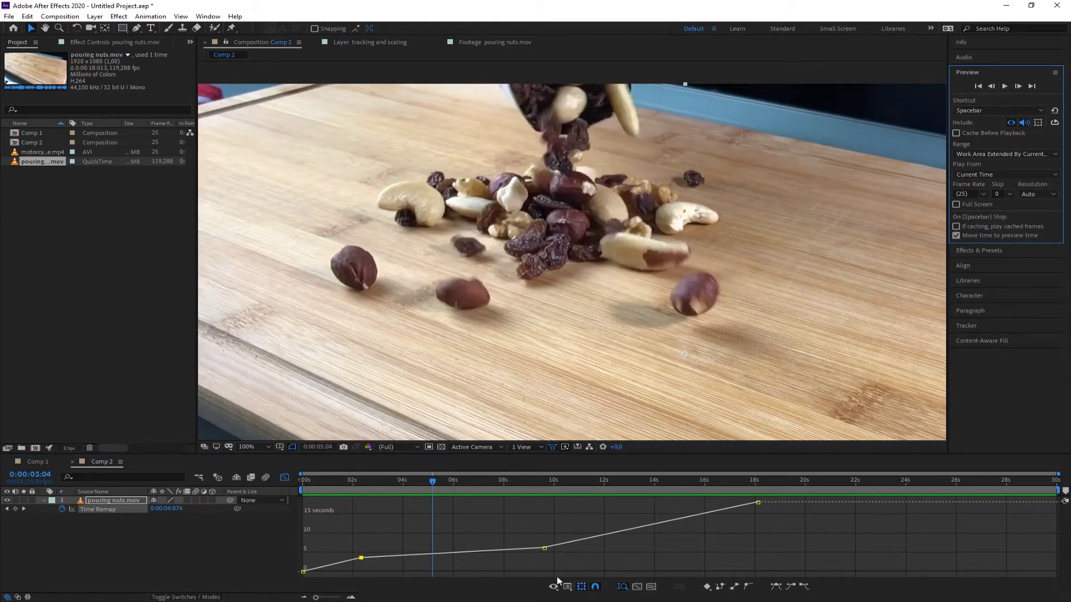
click(545, 549)
drag(545, 549, 547, 555)
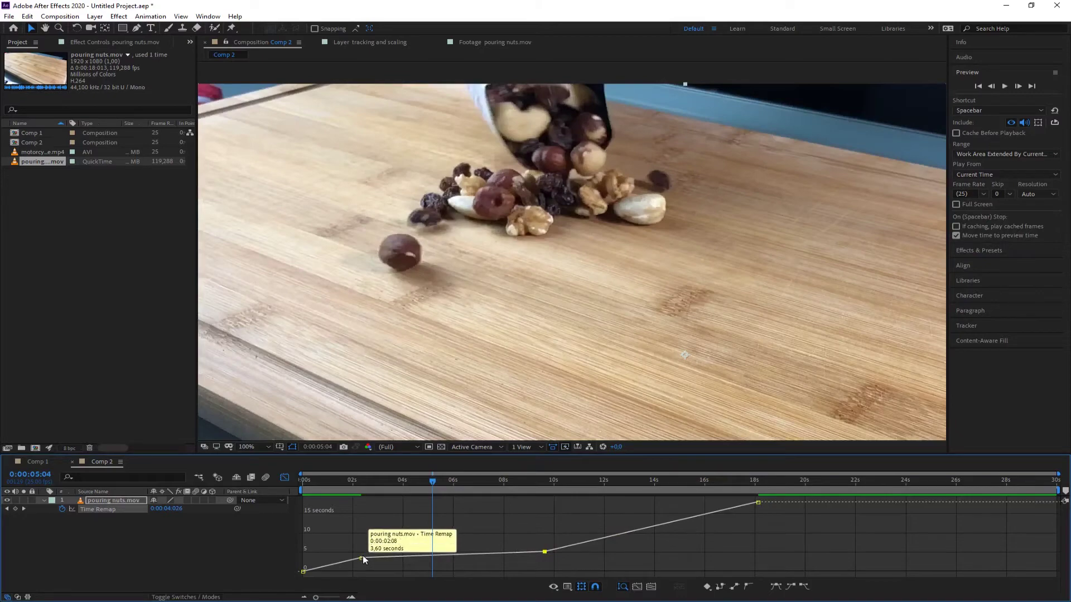
drag(363, 557, 363, 554)
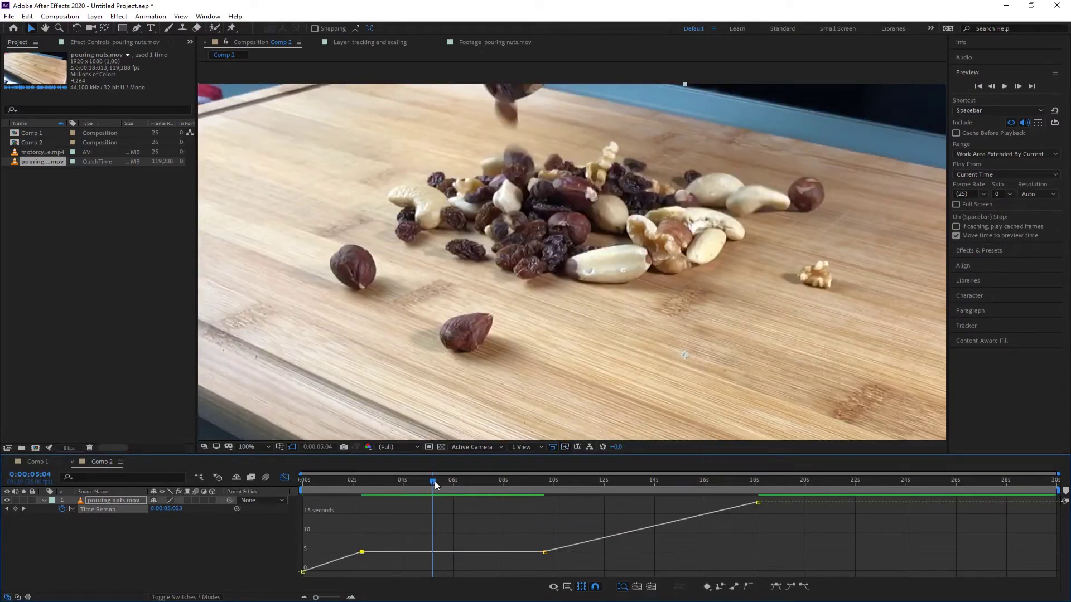
mouse_move(436, 485)
mouse_down()
mouse_move(526, 484)
mouse_move(422, 483)
mouse_up()
drag(362, 552, 364, 558)
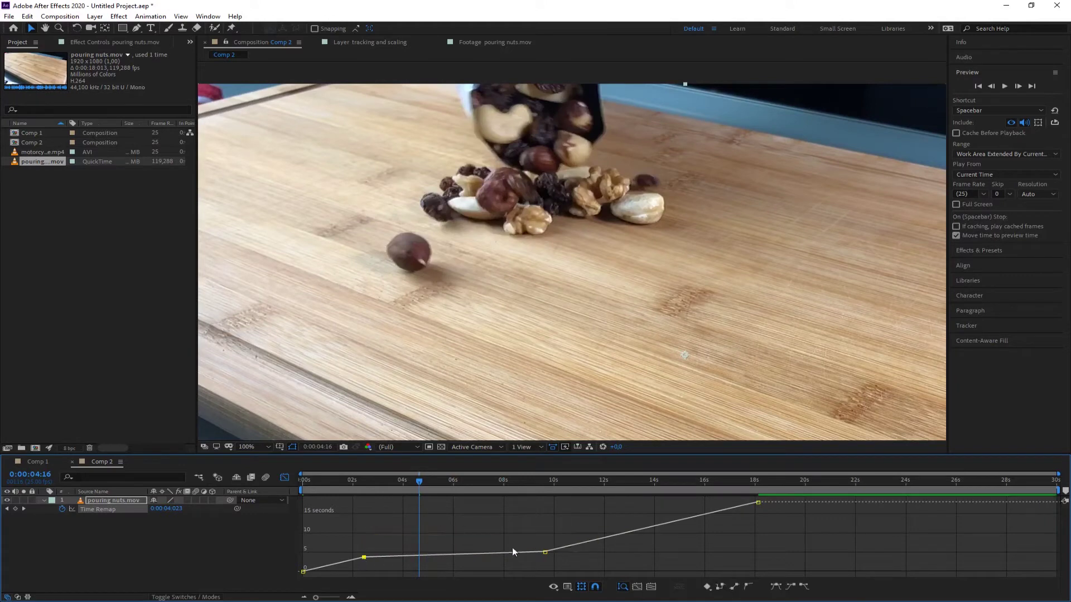
mouse_move(547, 552)
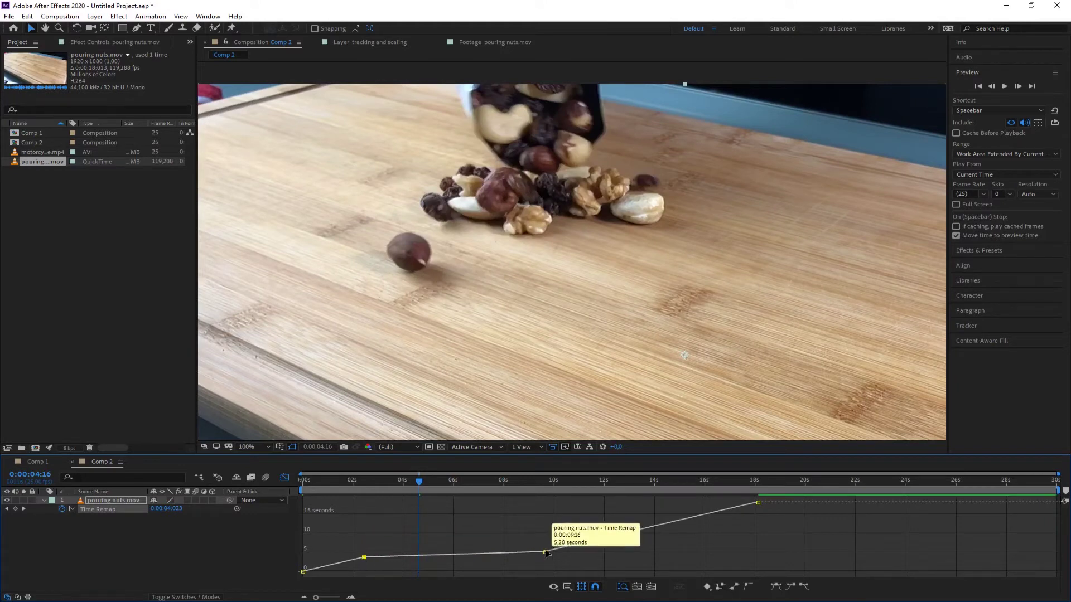
drag(547, 551, 546, 552)
Play the clip from the beginning to examine the slow-motion section between the second and third Time Remap keyframes.
drag(421, 482, 296, 490)
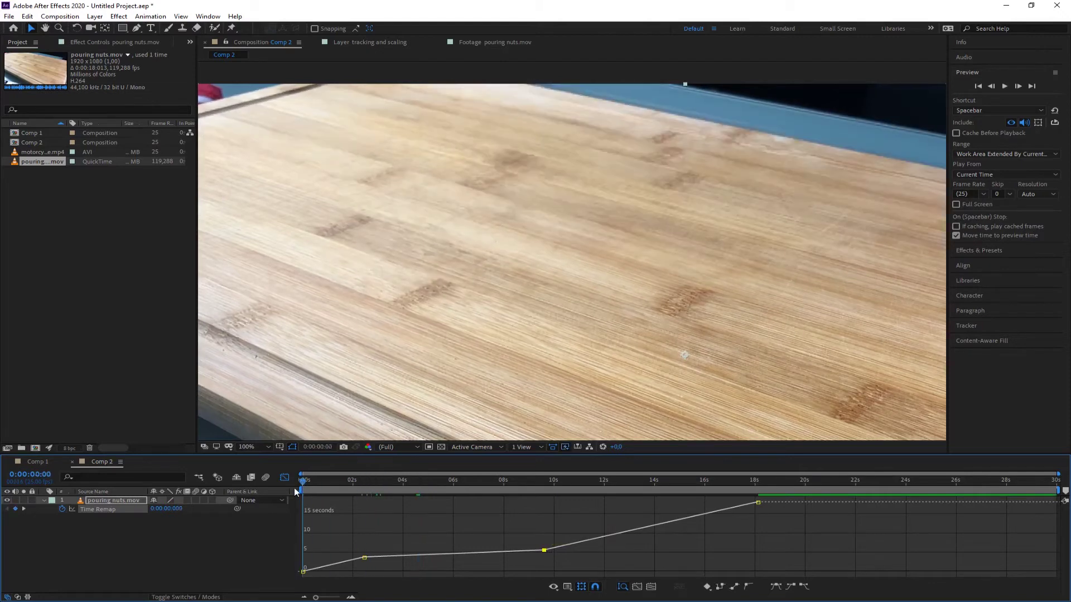
click(1003, 87)
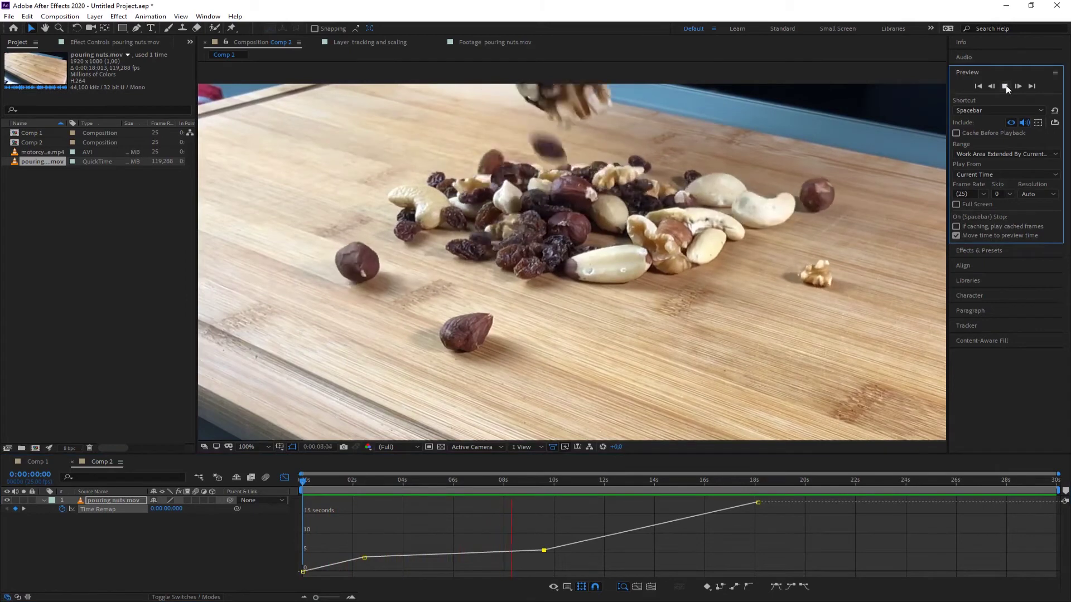
click(1004, 86)
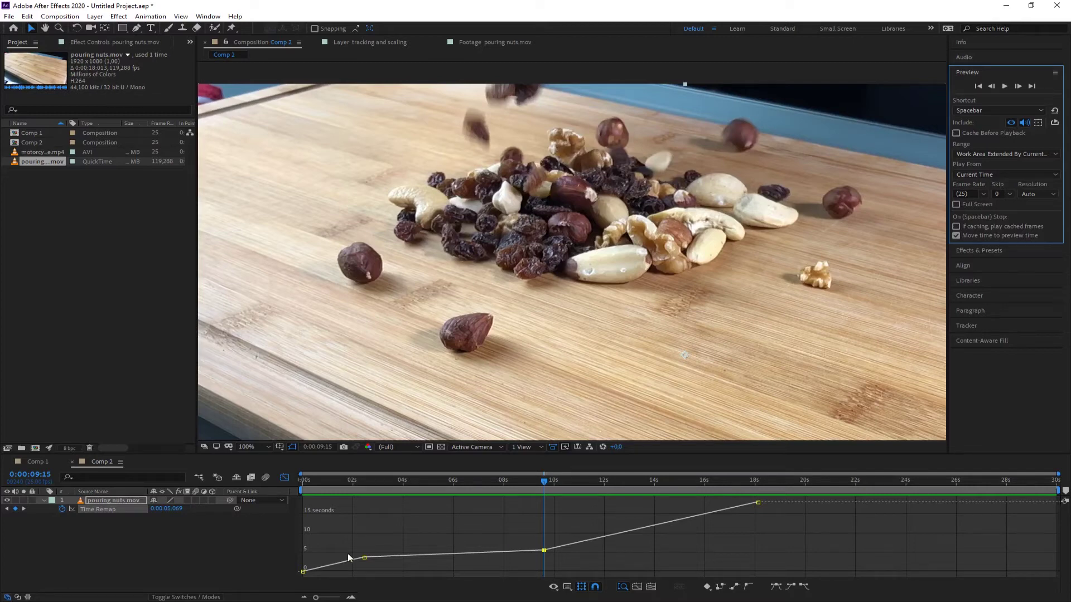
mouse_move(758, 503)
Import the cliff.mov footage into the project.
click(72, 258)
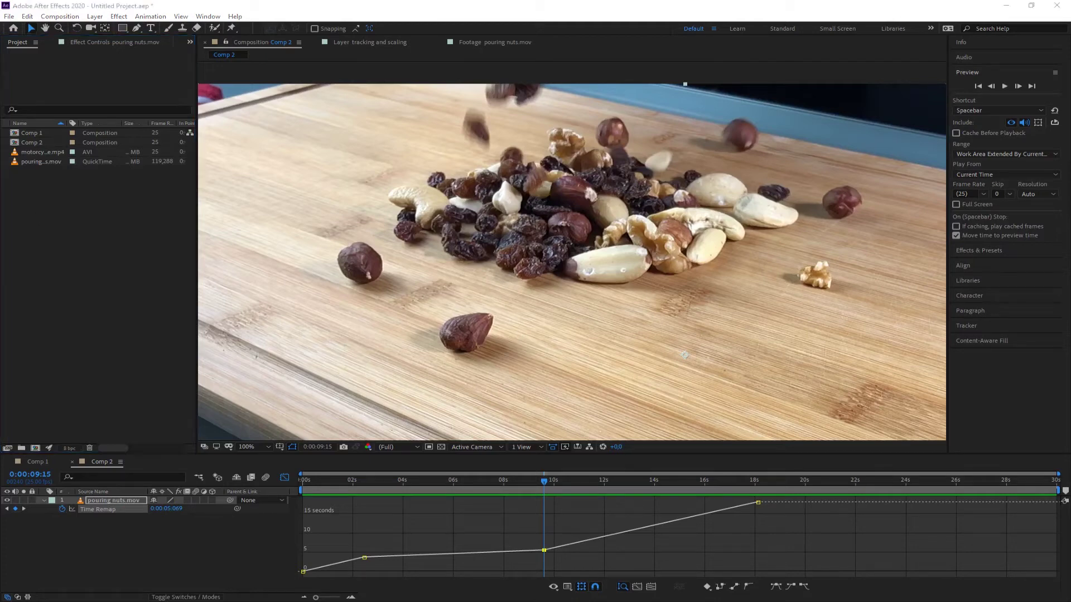
drag(61, 260, 62, 262)
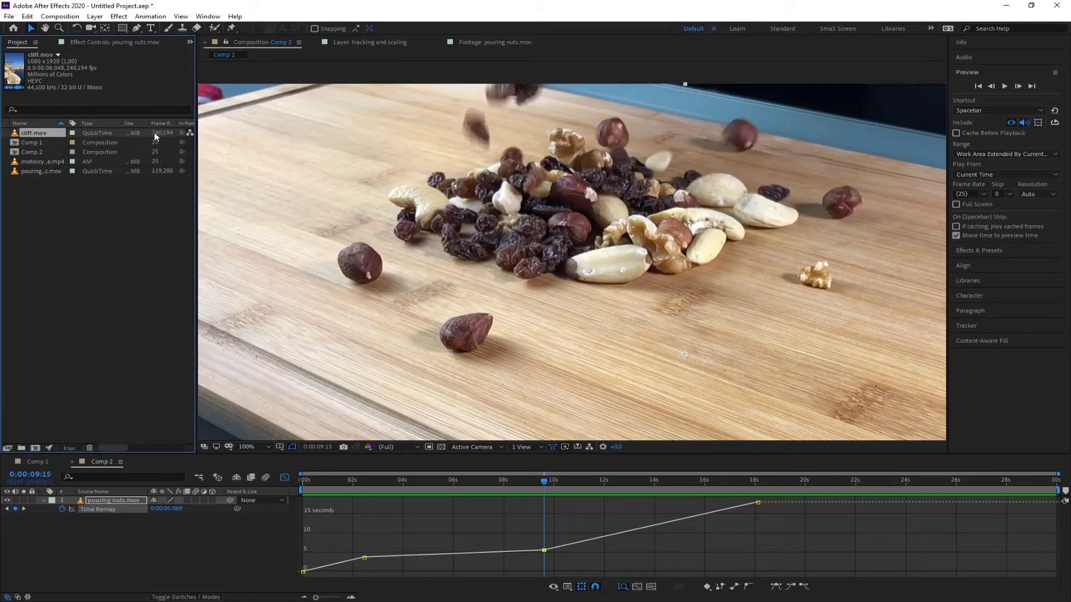
click(122, 302)
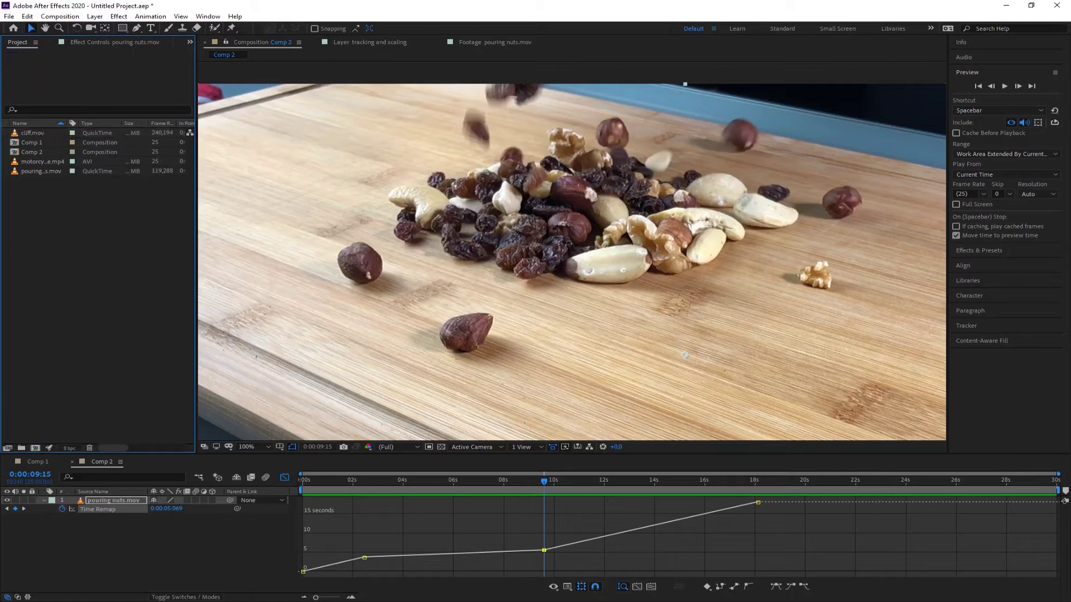
Create a composition directly from the cliff.mov footage and preview it from the beginning at 25% magnification.
click(28, 133)
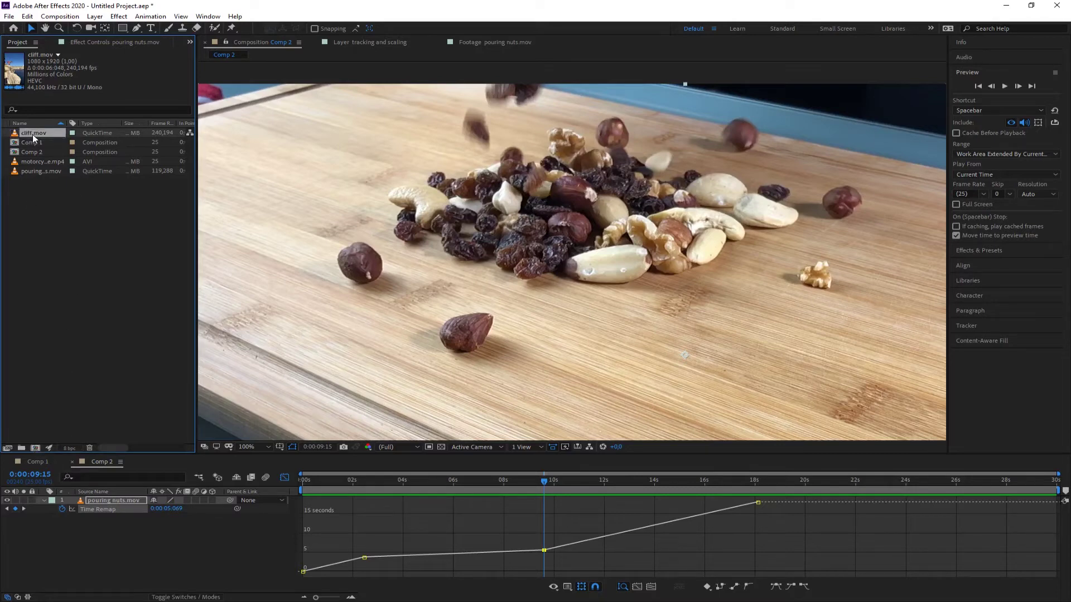
drag(28, 134, 35, 451)
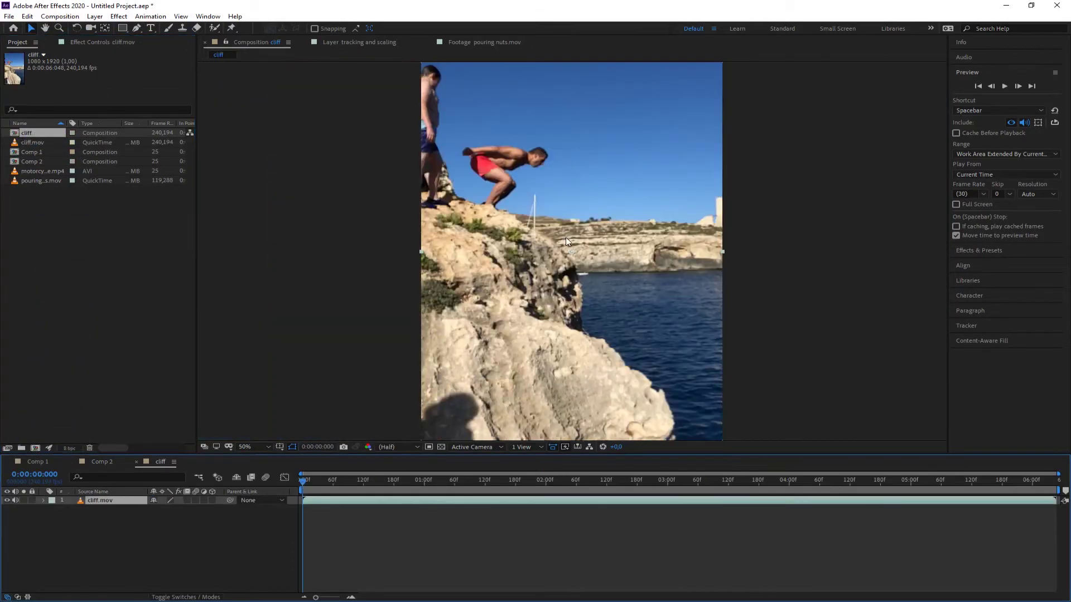
key(comma)
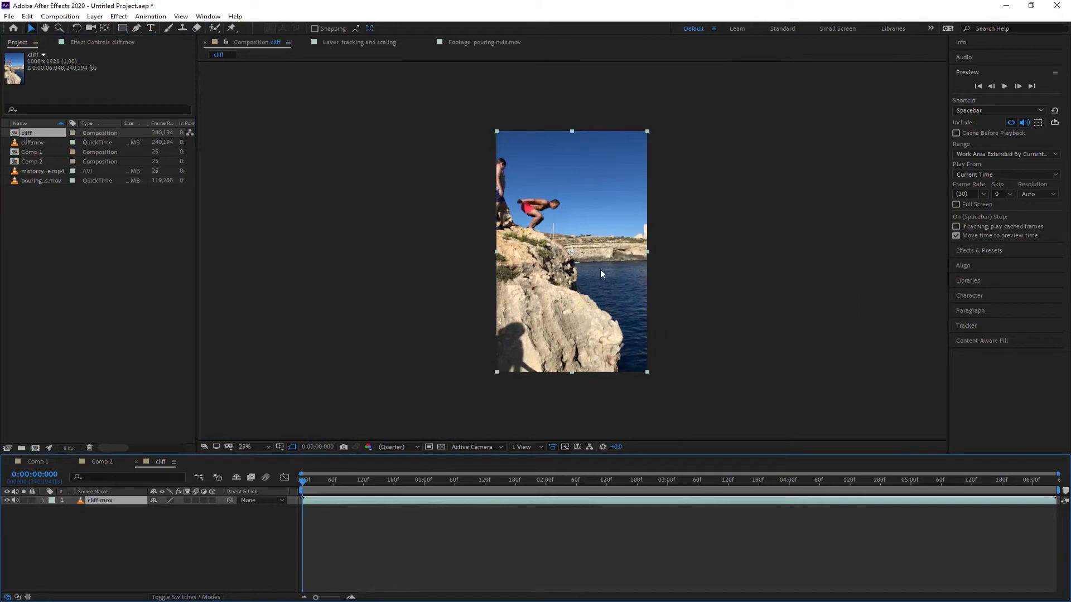
key(period)
key(comma)
mouse_move(305, 485)
mouse_down()
mouse_move(1059, 491)
mouse_move(296, 503)
mouse_up()
click(1005, 86)
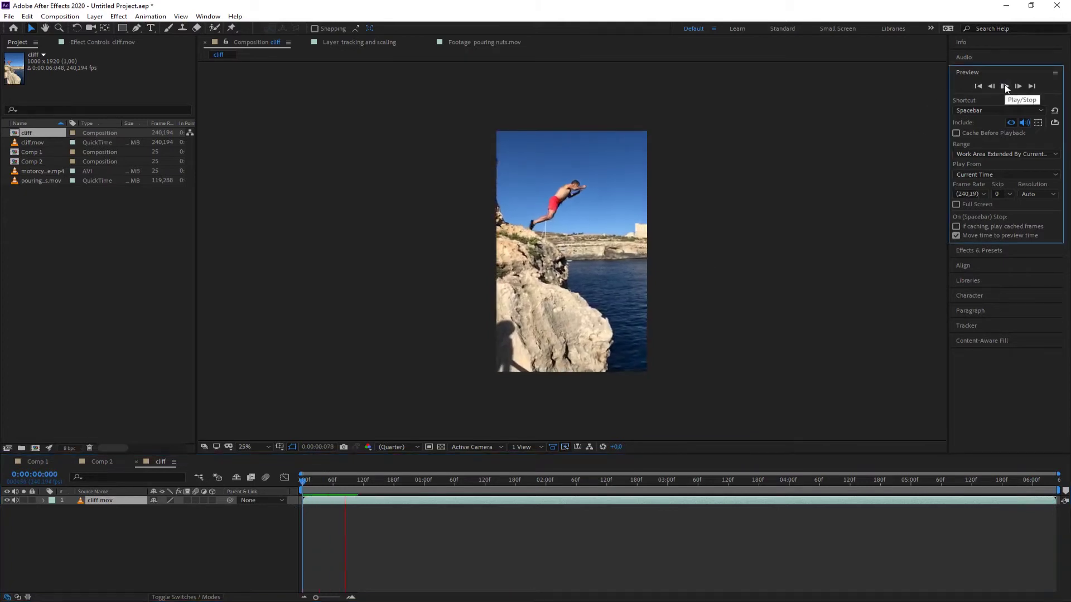
key(space)
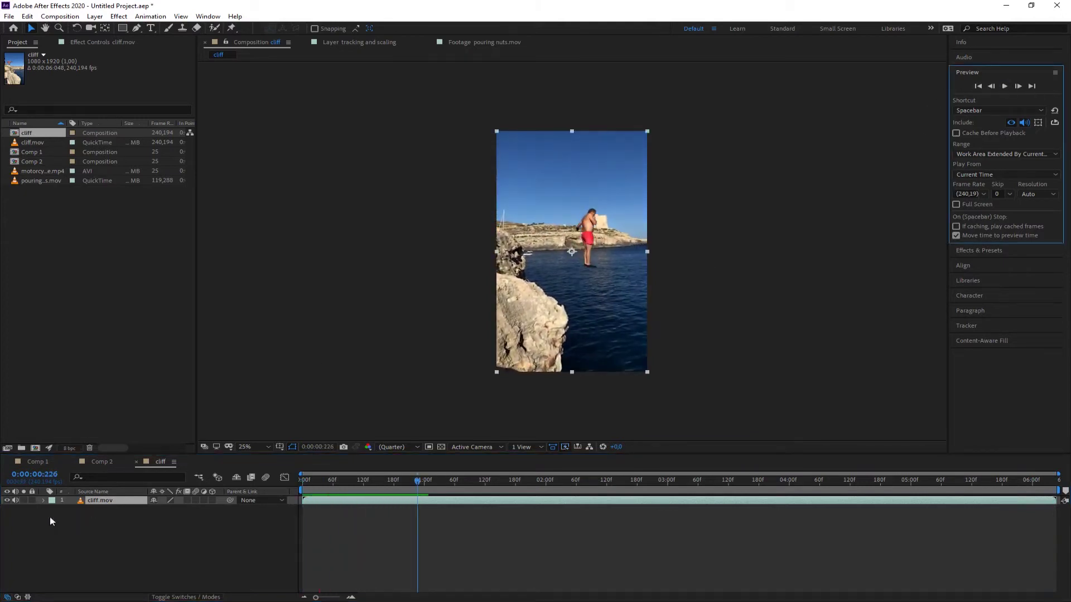
Mute the audio of the cliff.mov layer in the cliff composition and replay the jump from the beginning.
click(15, 501)
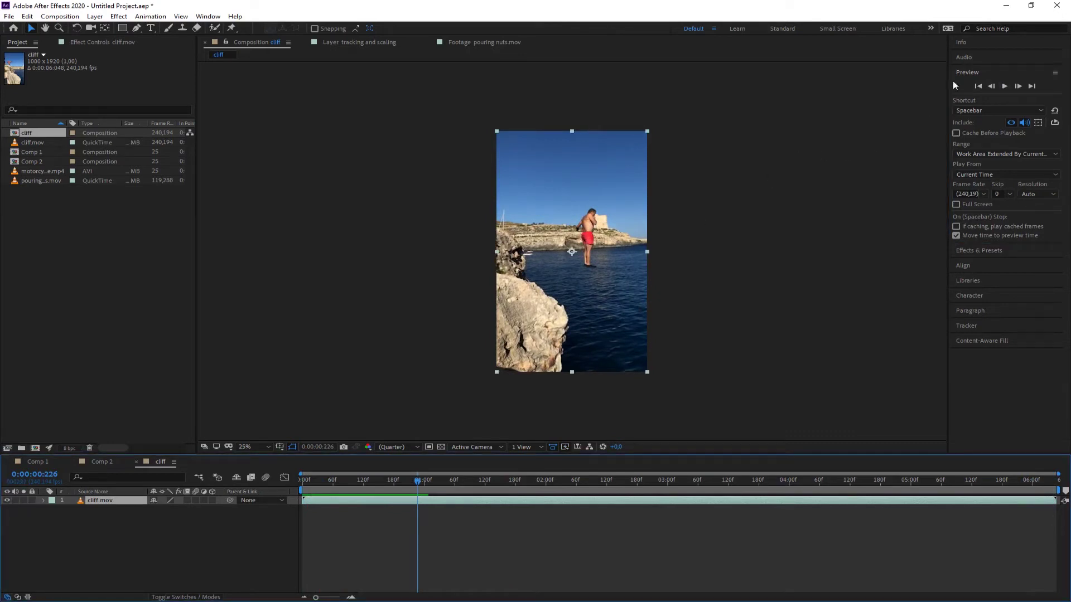
drag(413, 480, 293, 489)
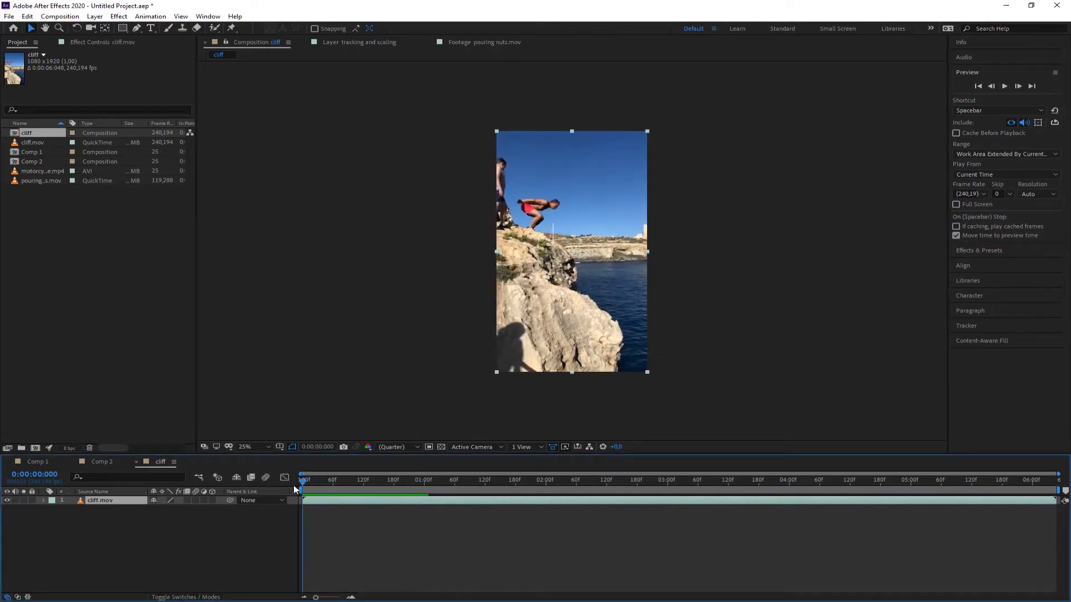
click(1005, 87)
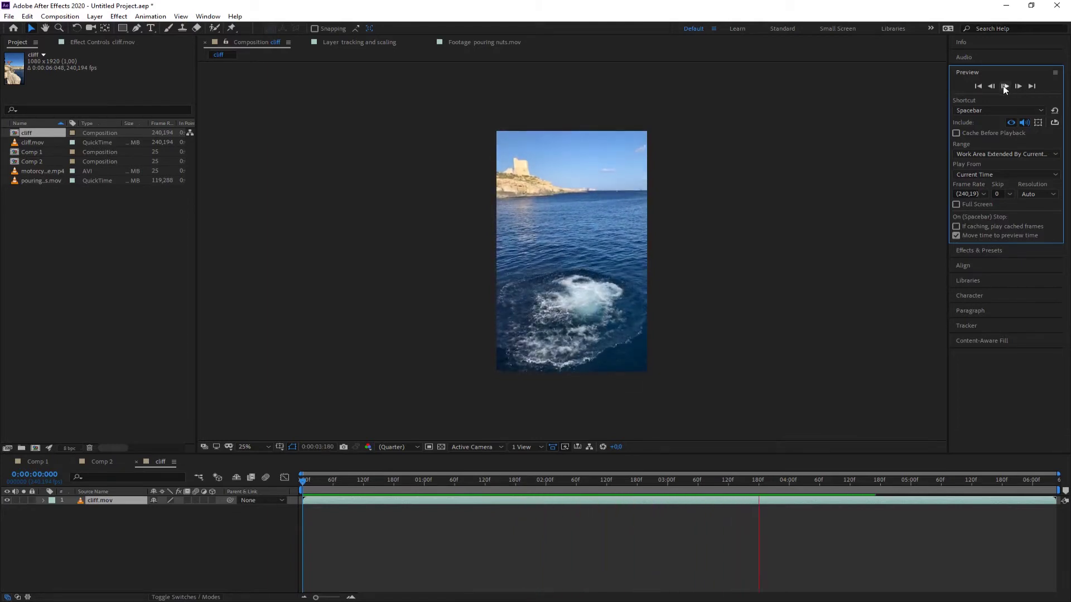
click(1004, 86)
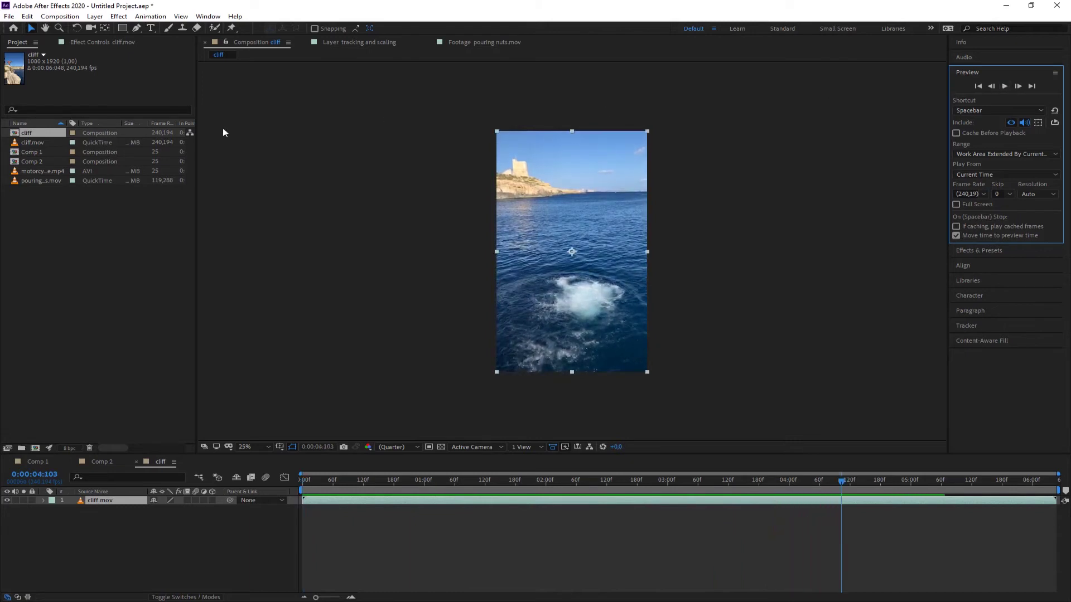
Delete the cliff.mov layer from its composition and remove the cliff composition from the project.
click(115, 522)
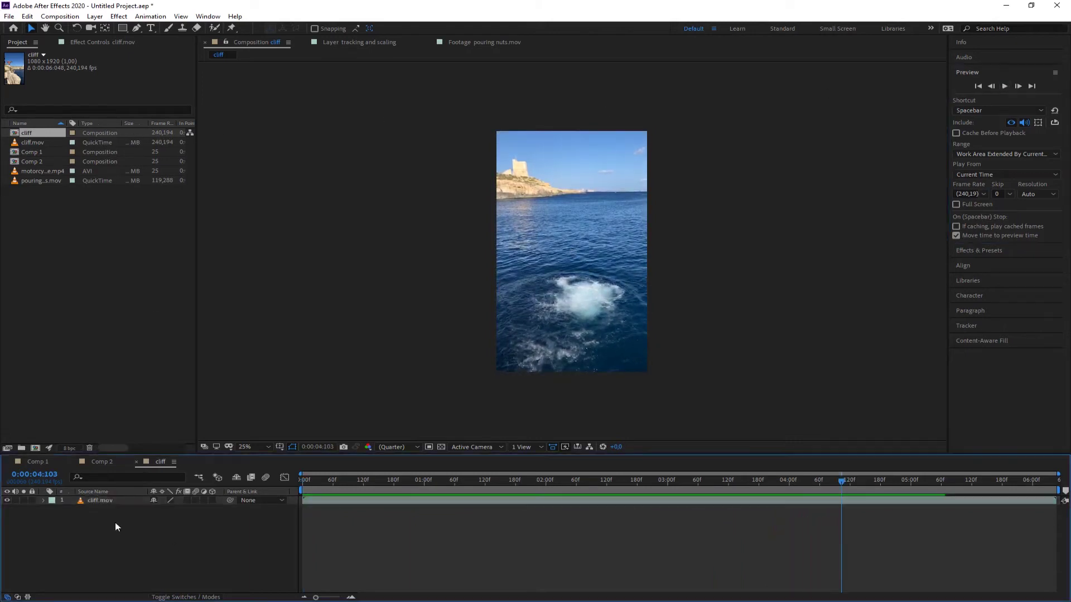
click(98, 501)
key(Delete)
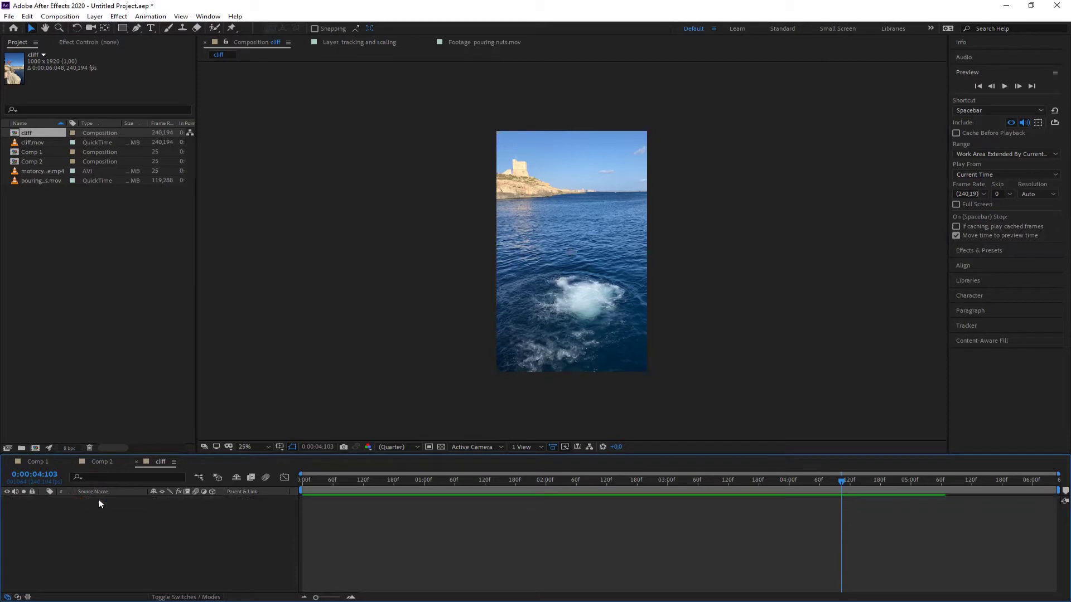
click(26, 133)
key(Delete)
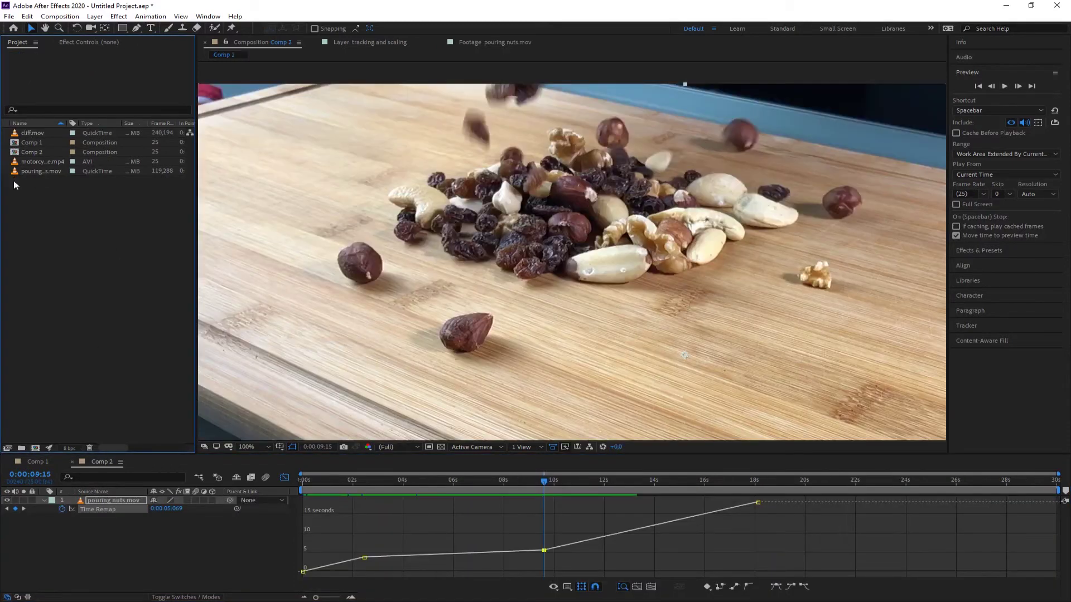
Create a new composition with a width of 1080 px and a height of 1920 px, at 25 fps and 30 seconds long.
click(35, 449)
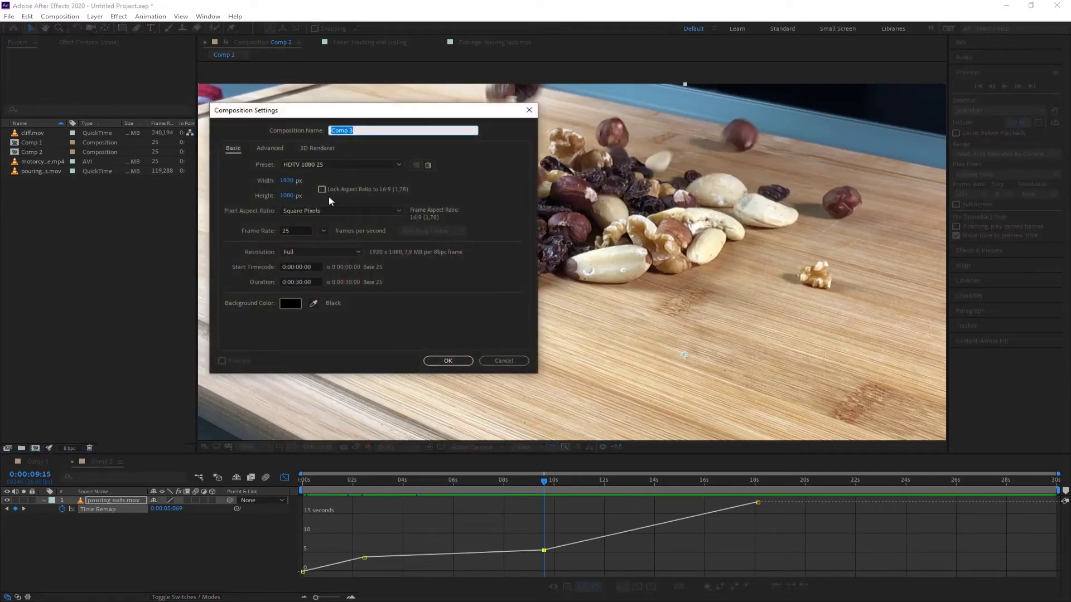
click(287, 180)
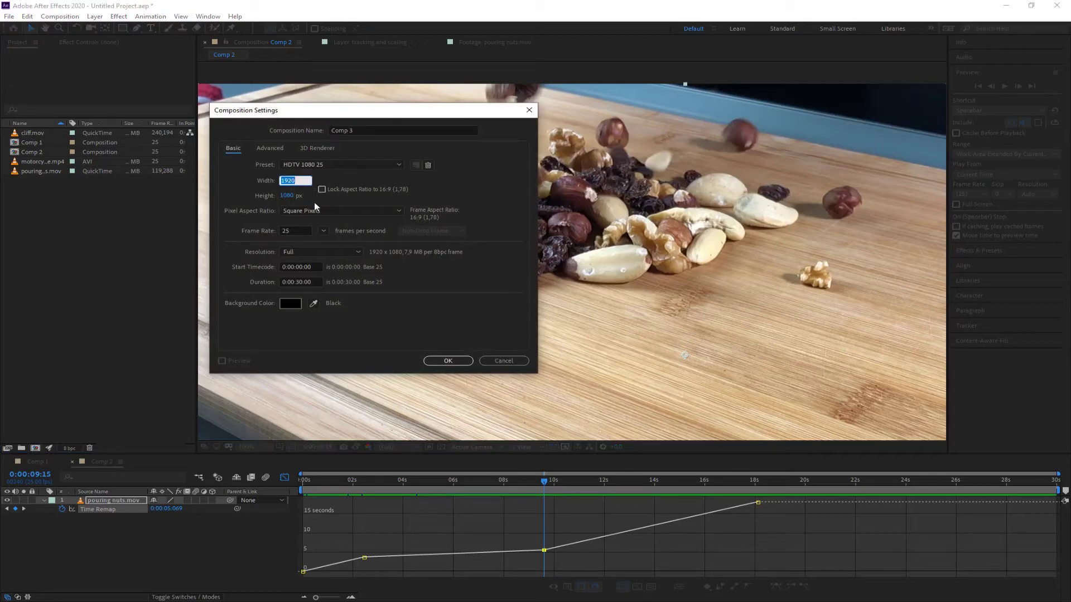
text(1080)
key(Tab)
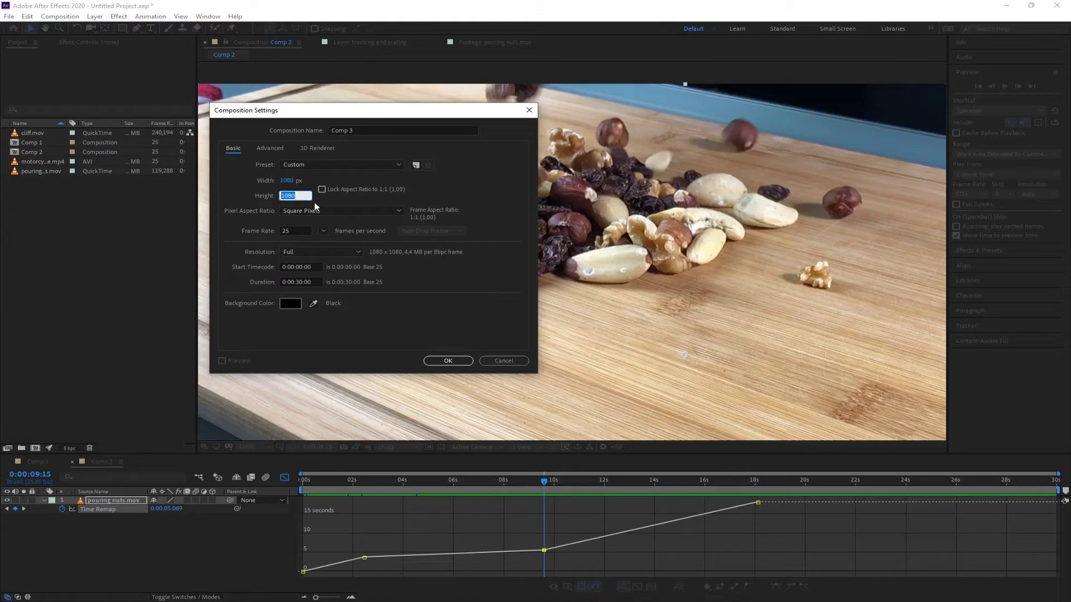
text(1920)
click(449, 361)
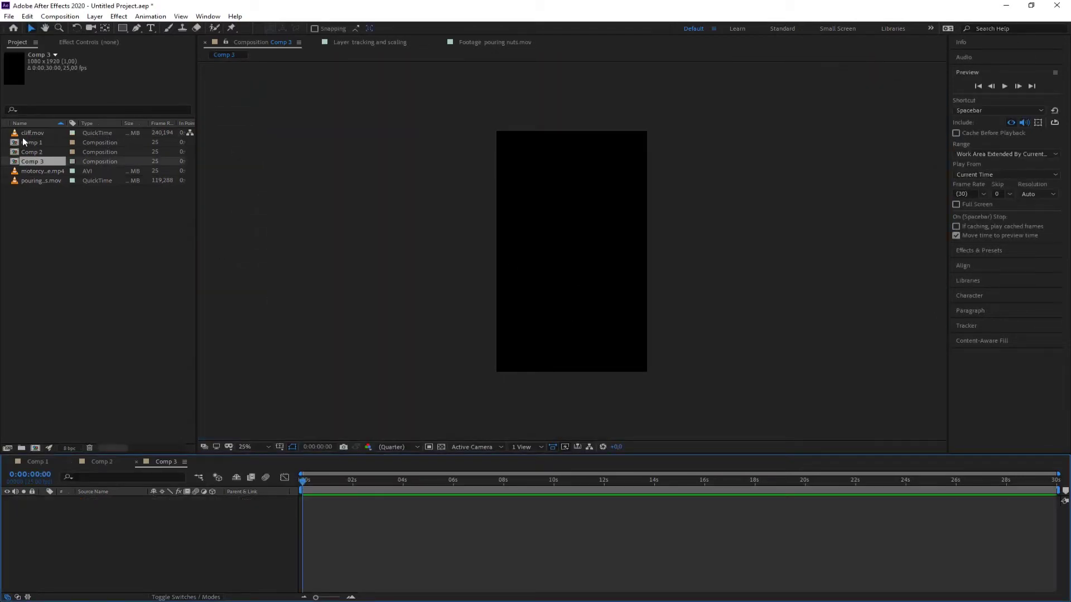
Add the cliff.mov footage to Comp 3 as a layer starting at 0:00:00:00 and briefly preview it.
drag(29, 133, 75, 388)
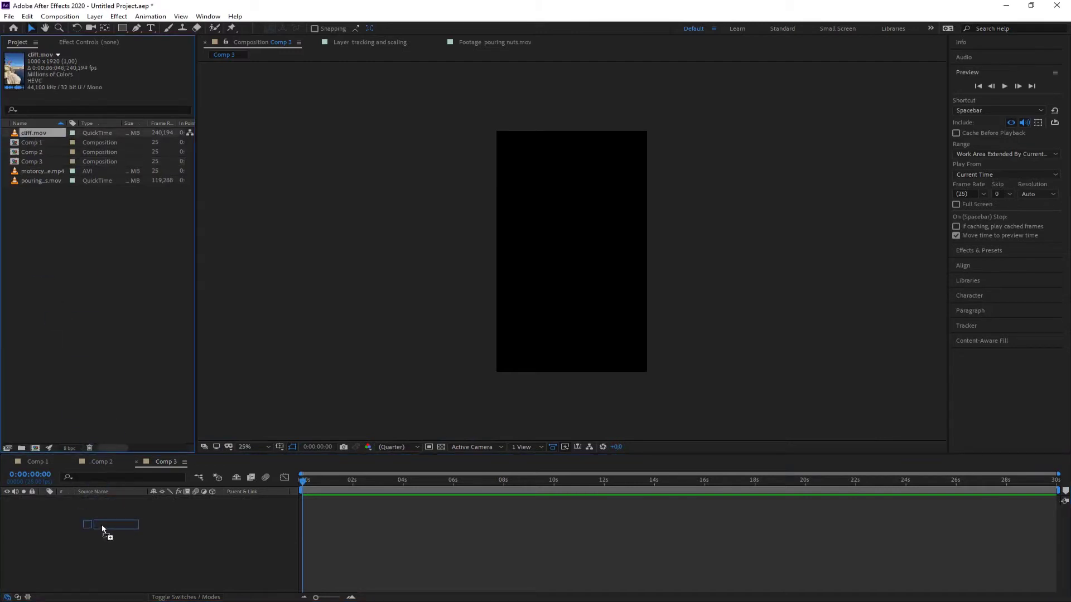
drag(101, 524, 102, 524)
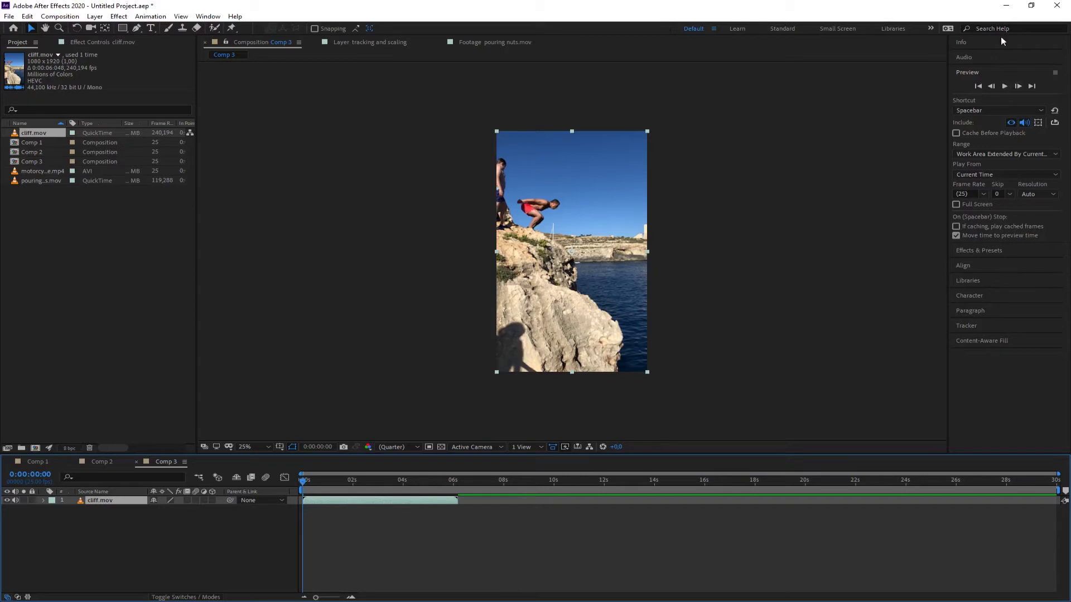
click(1005, 87)
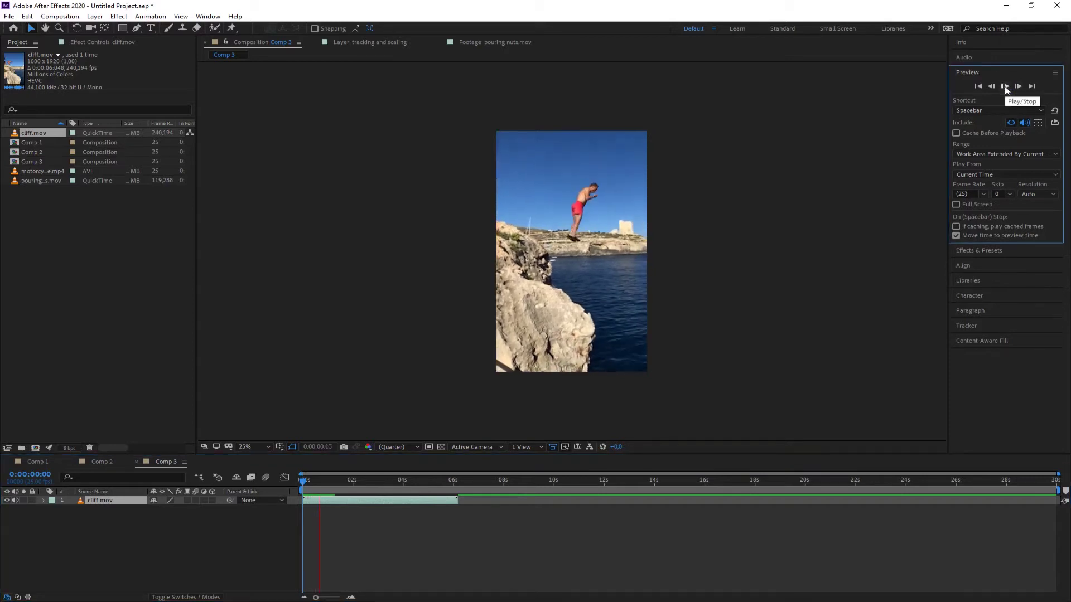
click(1005, 87)
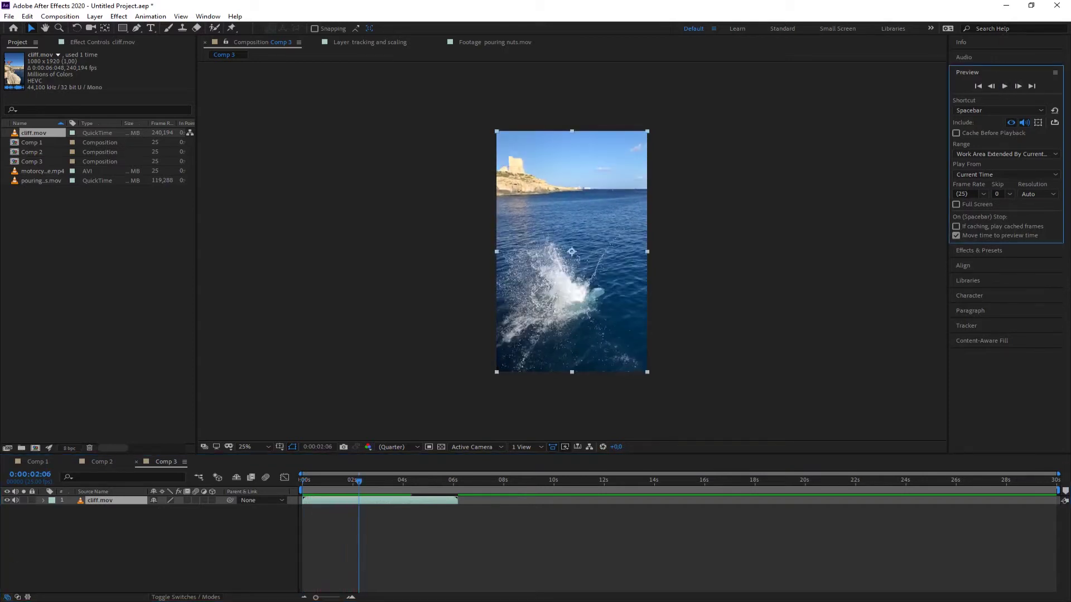
Mute the audio of the cliff.mov layer in Comp 3 and play it from the beginning to about 0:00:02:05.
click(15, 500)
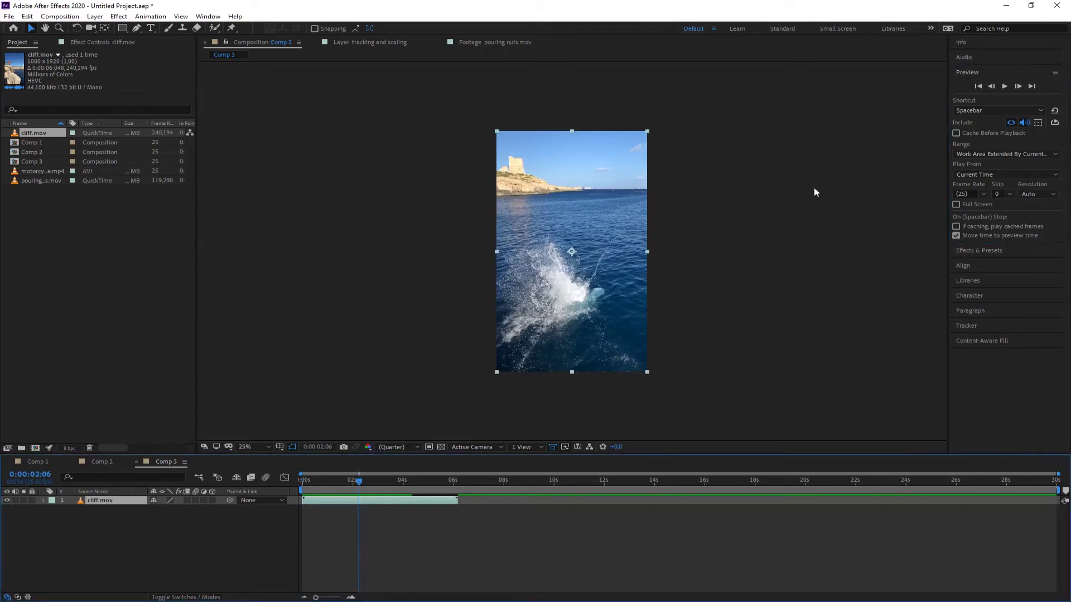
drag(362, 480, 276, 485)
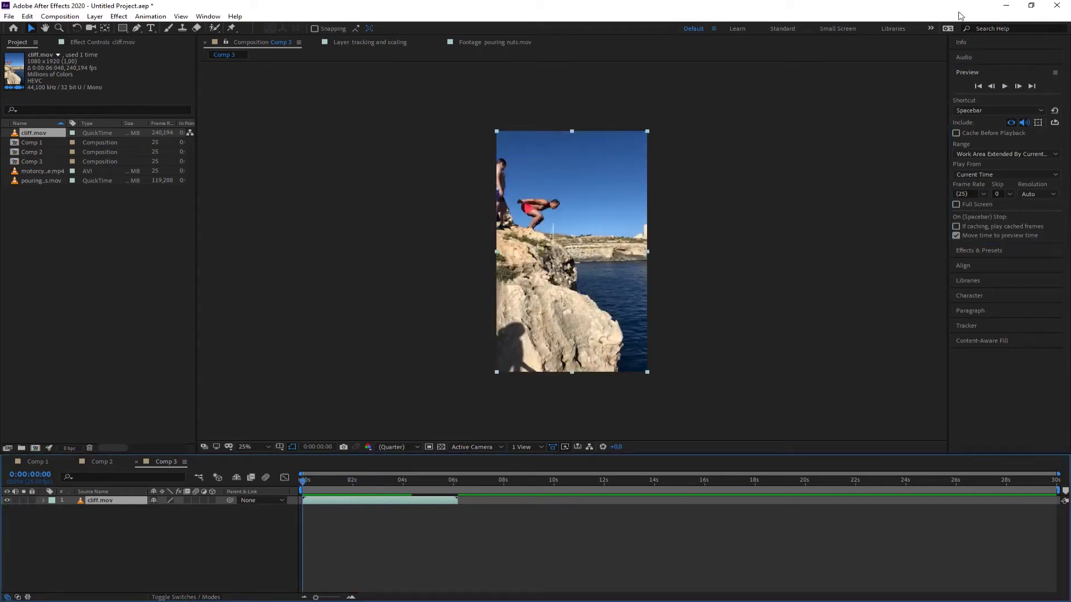
click(1005, 85)
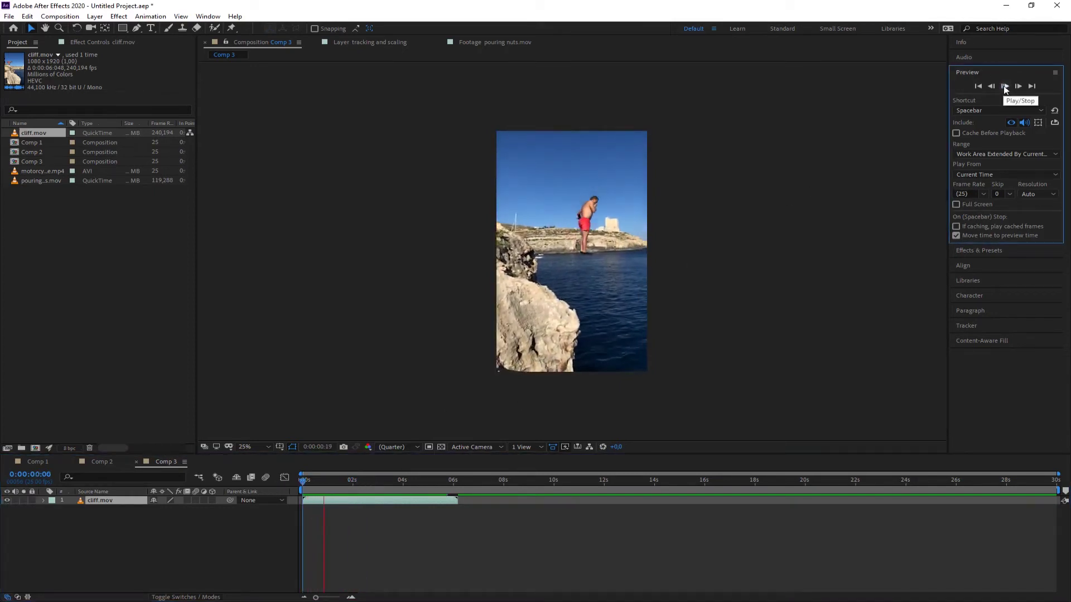
click(1005, 87)
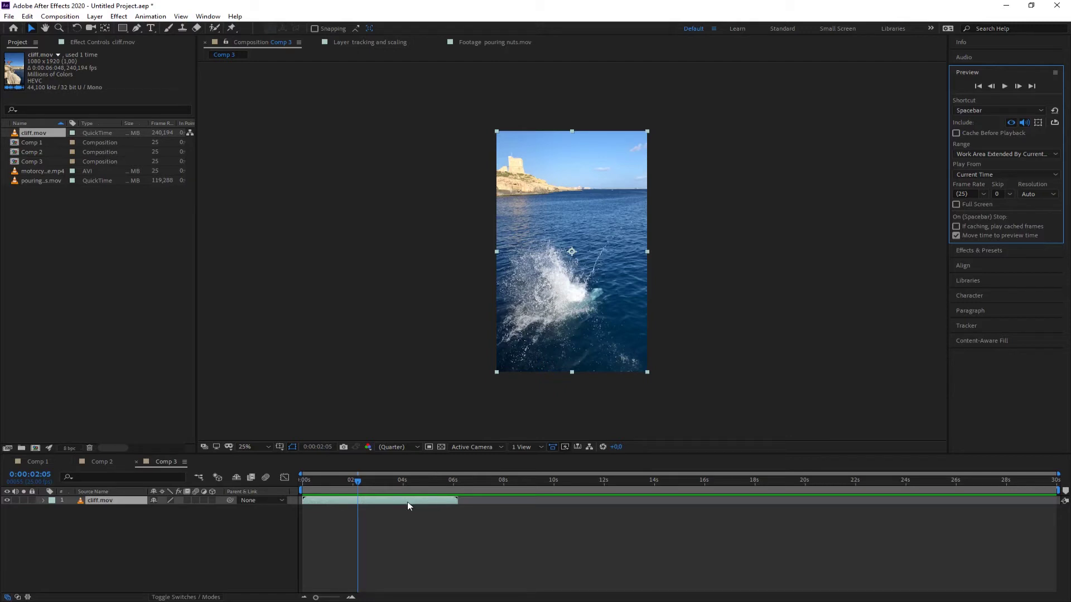
Time-stretch the cliff.mov layer with a stretch factor of 400.
click(109, 499)
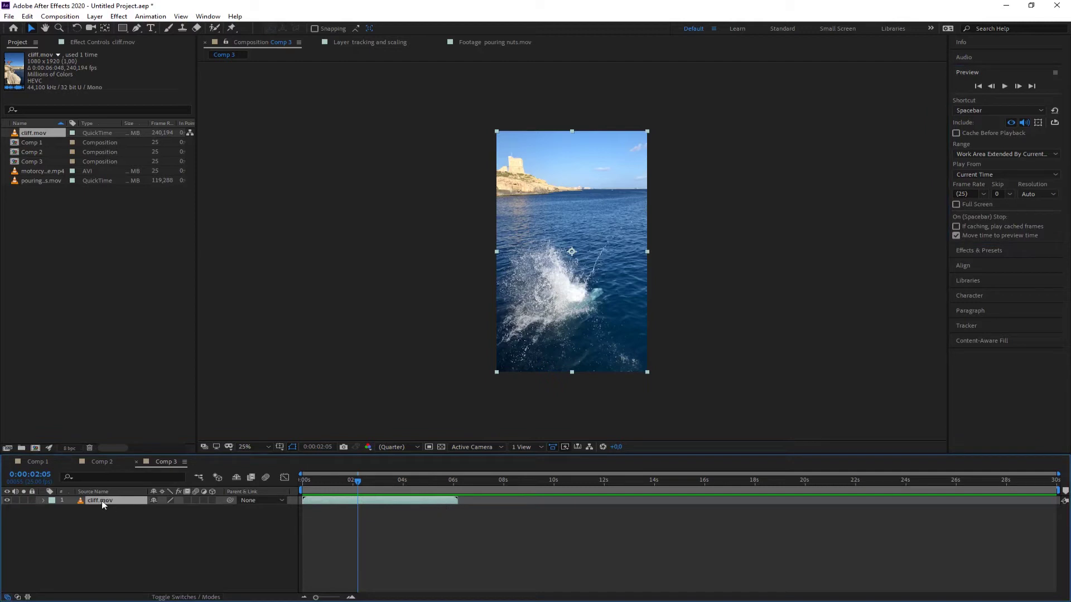
right_click(101, 500)
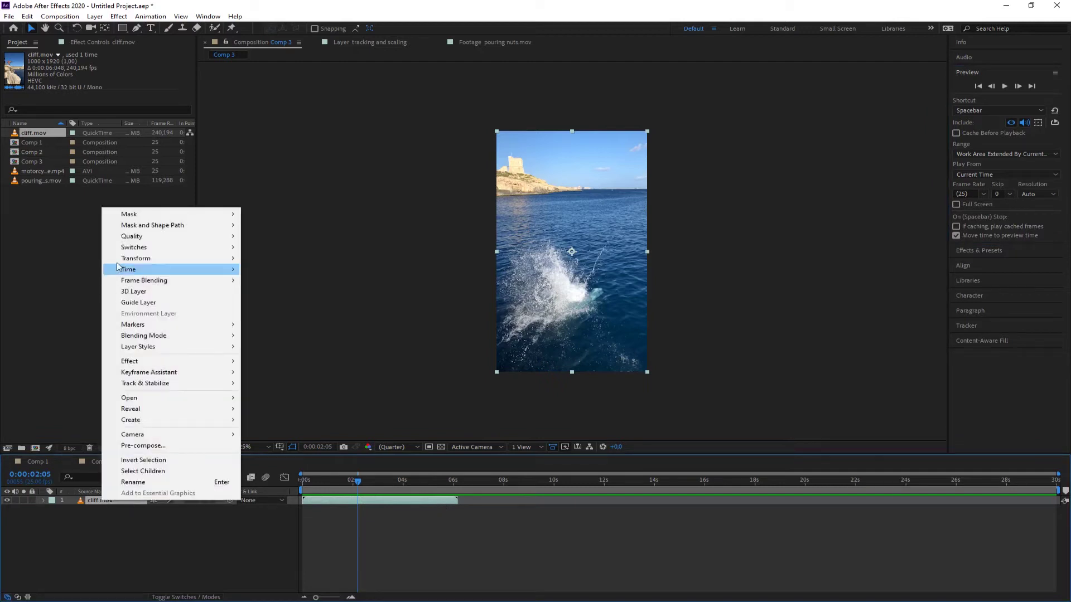
mouse_move(129, 271)
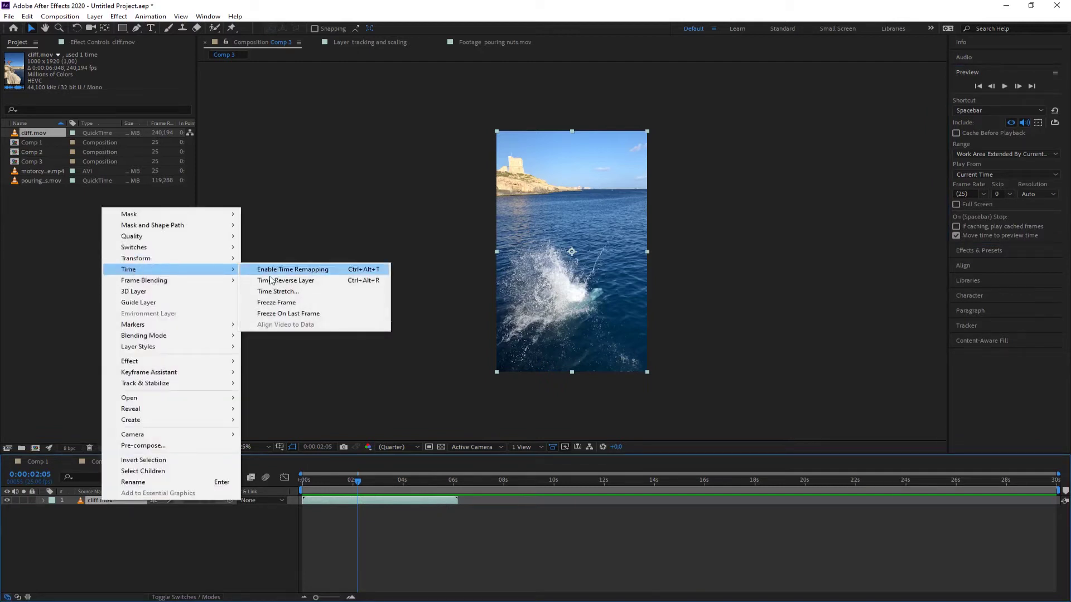
click(278, 292)
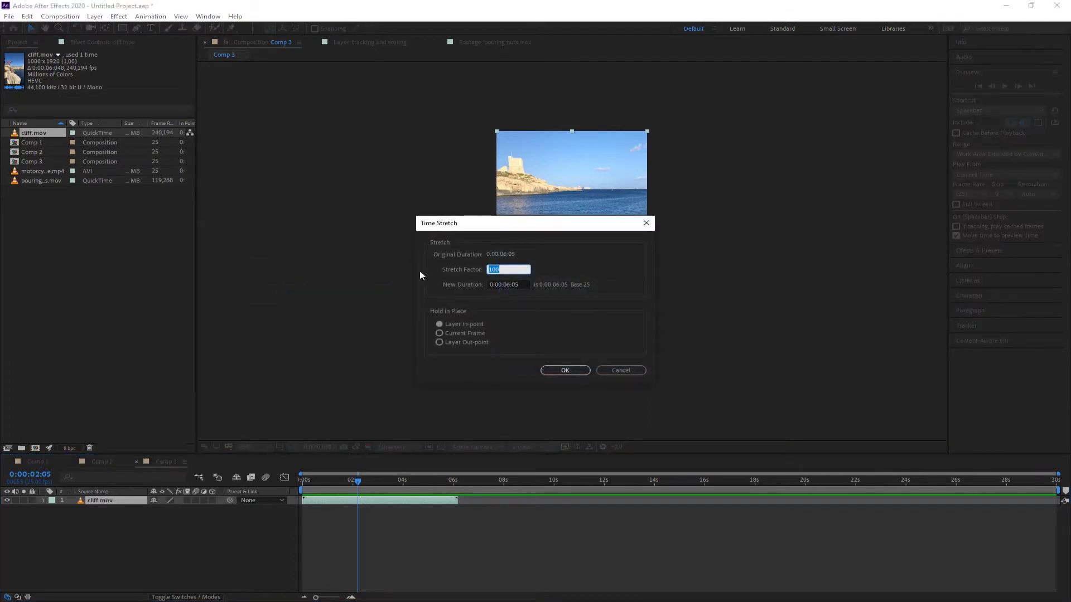
text(400)
key(Return)
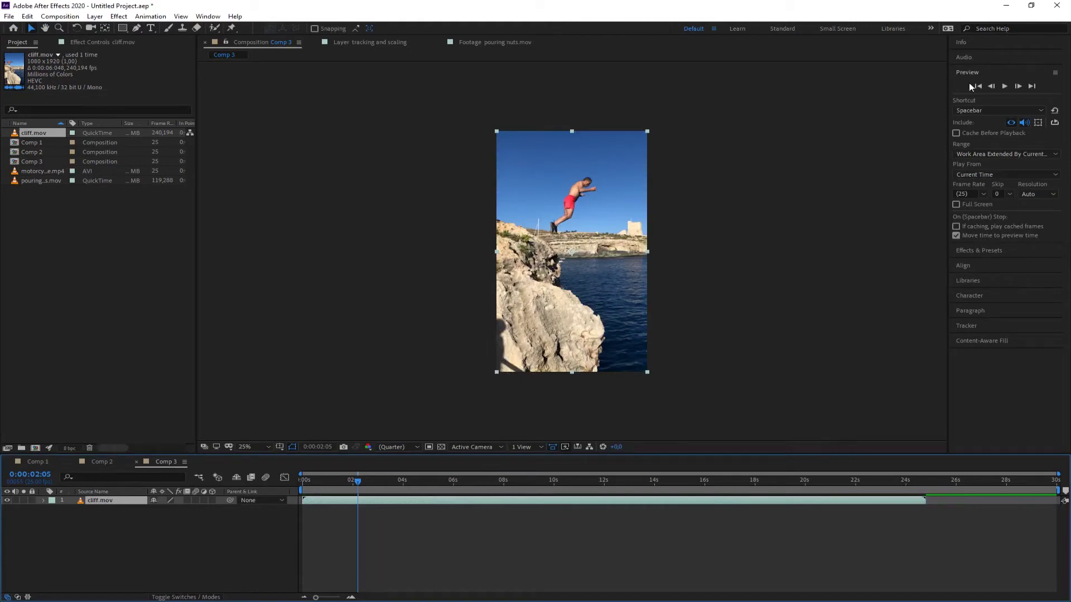
Play the stretched clip from the beginning to about 0:00:06:17.
drag(358, 481, 302, 480)
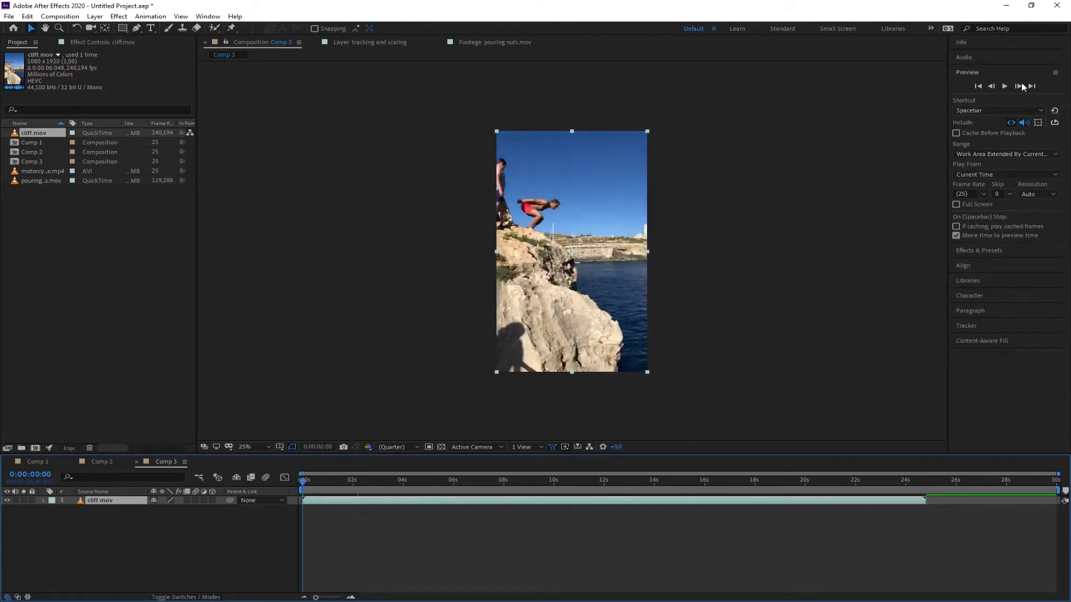
click(1004, 86)
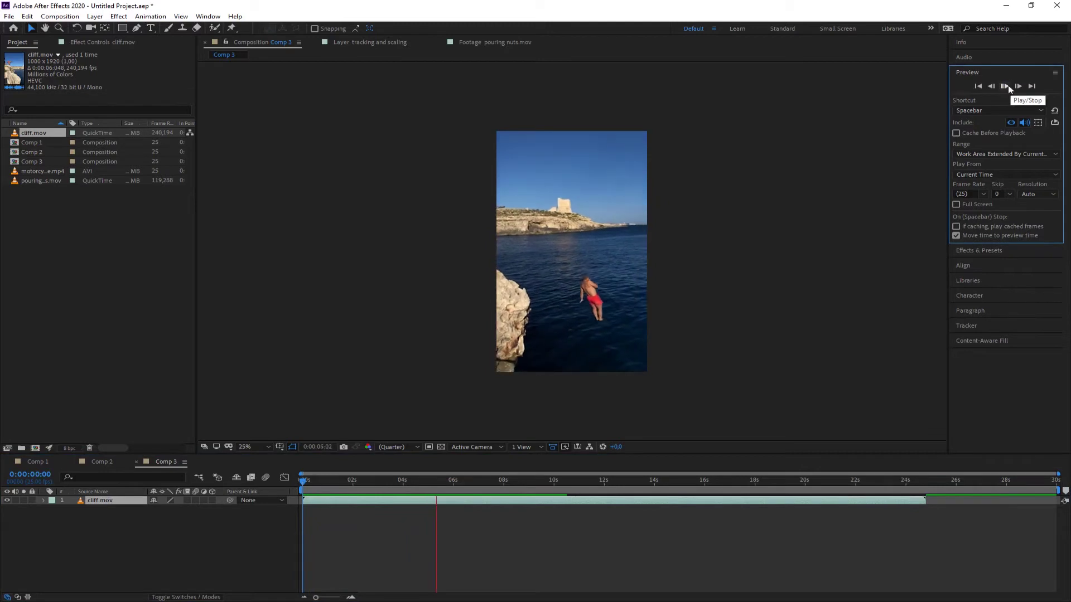
click(1006, 88)
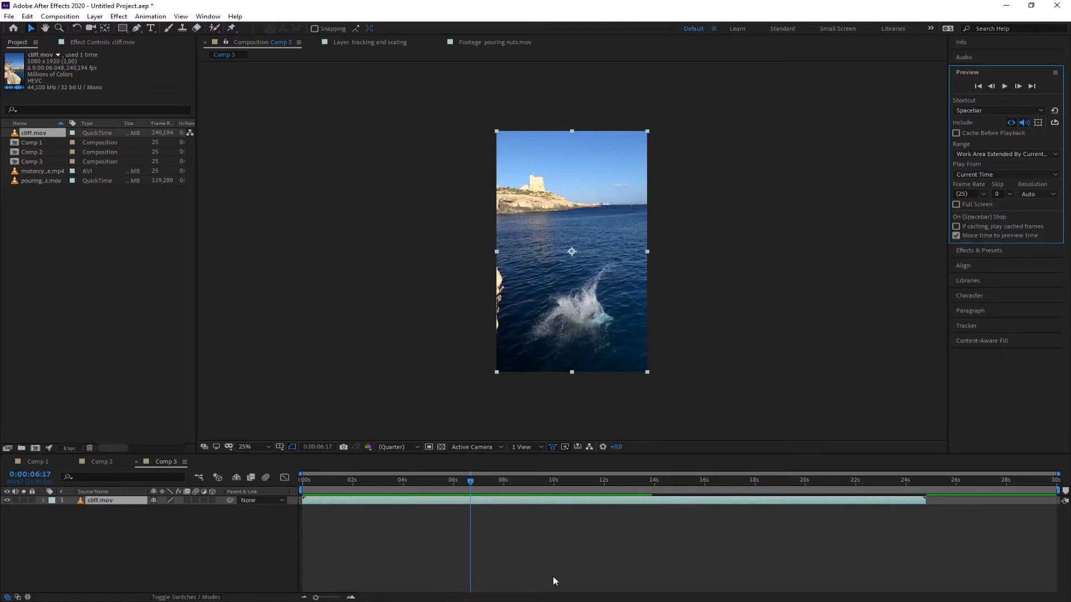
Enable Time Remapping on the cliff.mov layer in Comp 3.
click(127, 516)
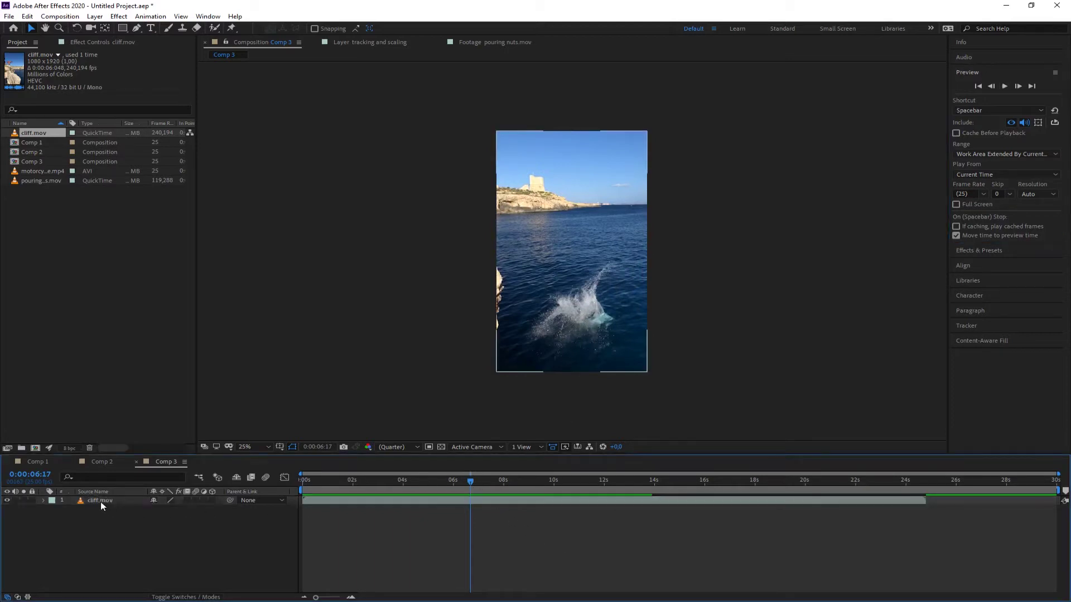
click(101, 500)
right_click(100, 500)
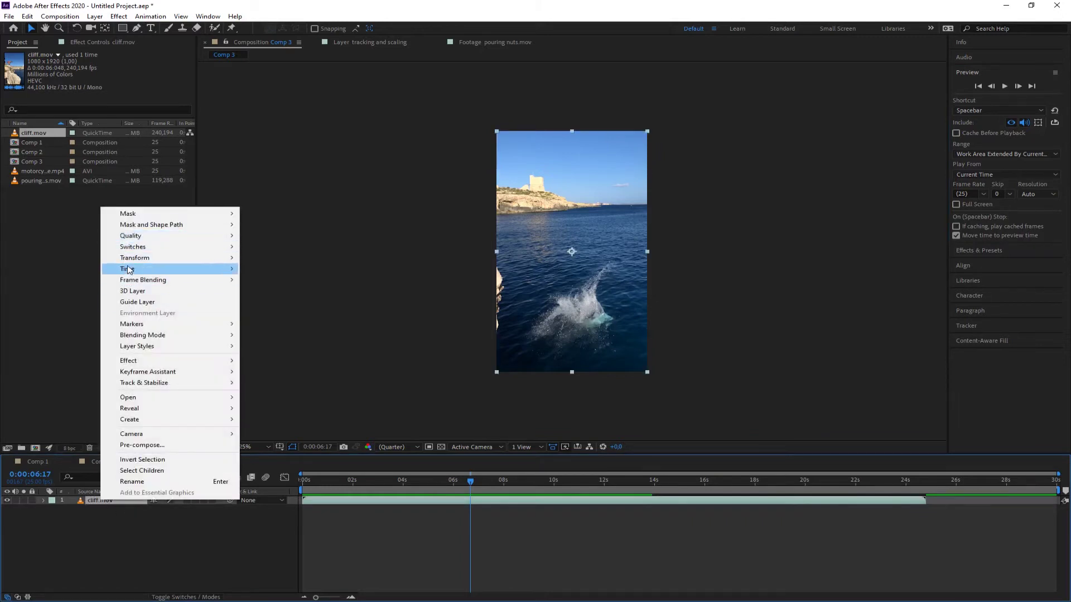
mouse_move(130, 270)
click(276, 271)
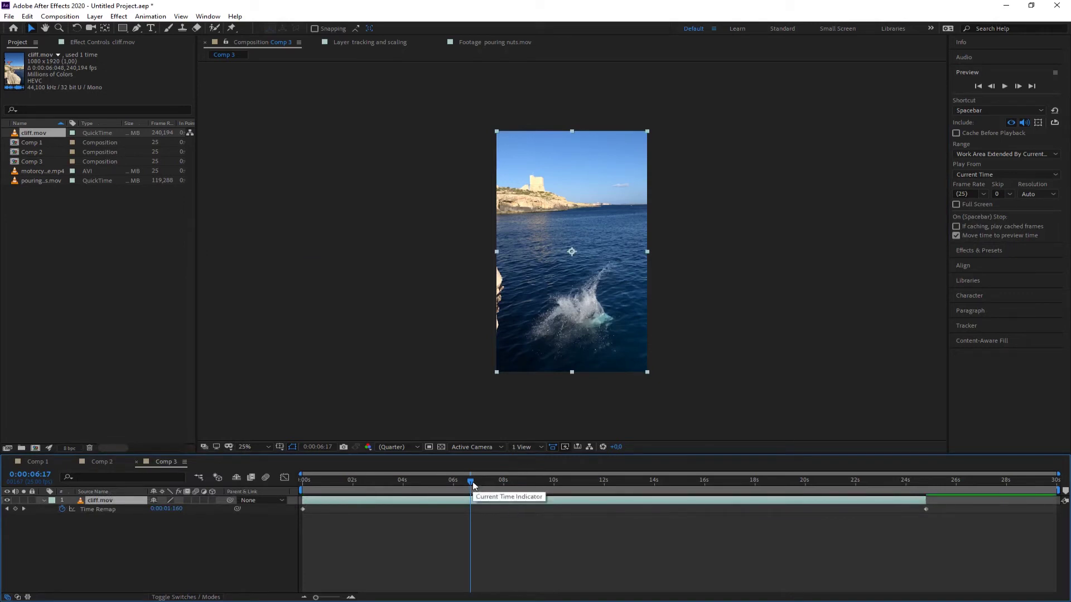
Add Time Remap keyframes at 0:00:05:06, before the diver hits the water, and at 0:00:08:22, during the splash.
drag(473, 484, 437, 487)
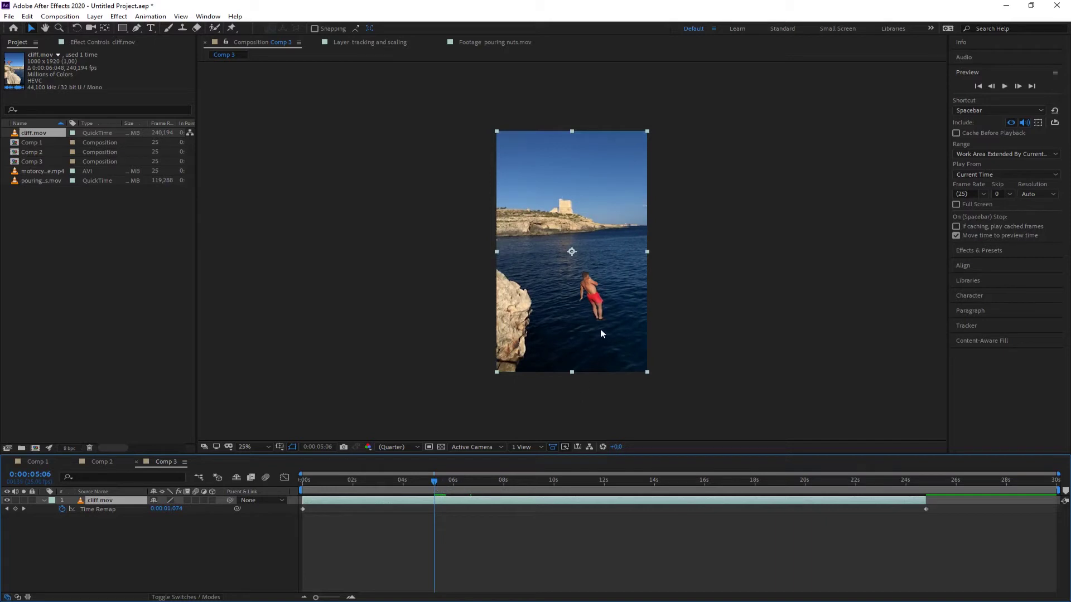
click(16, 509)
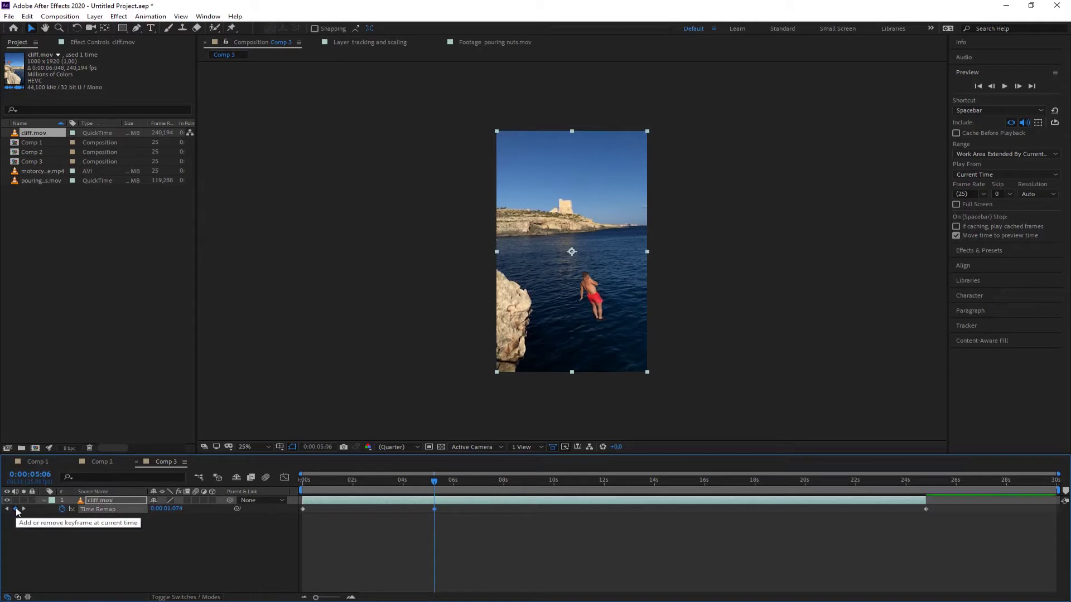
drag(434, 481, 525, 491)
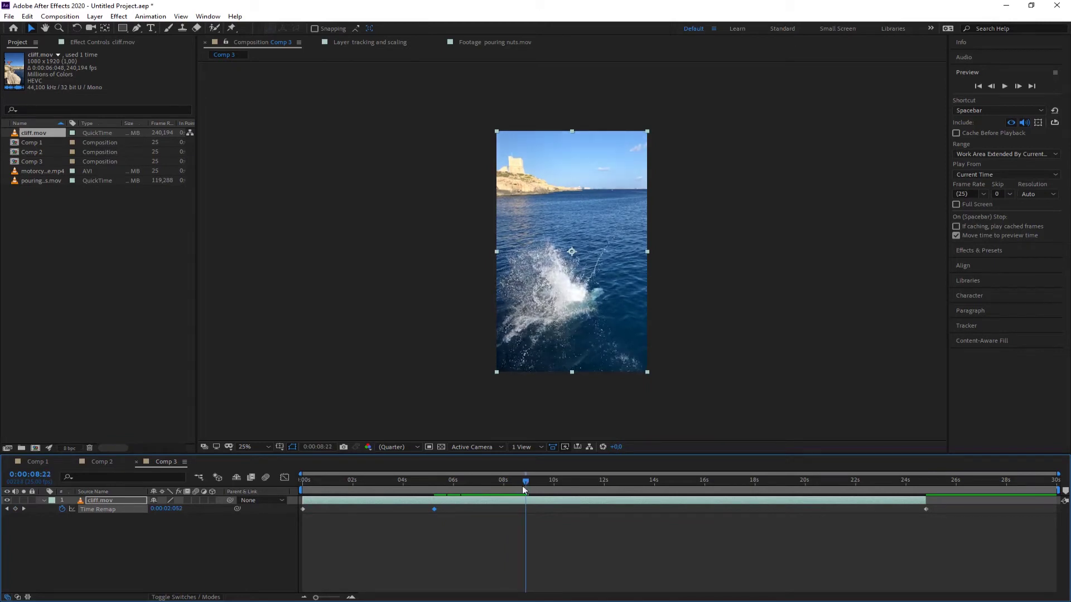
click(17, 509)
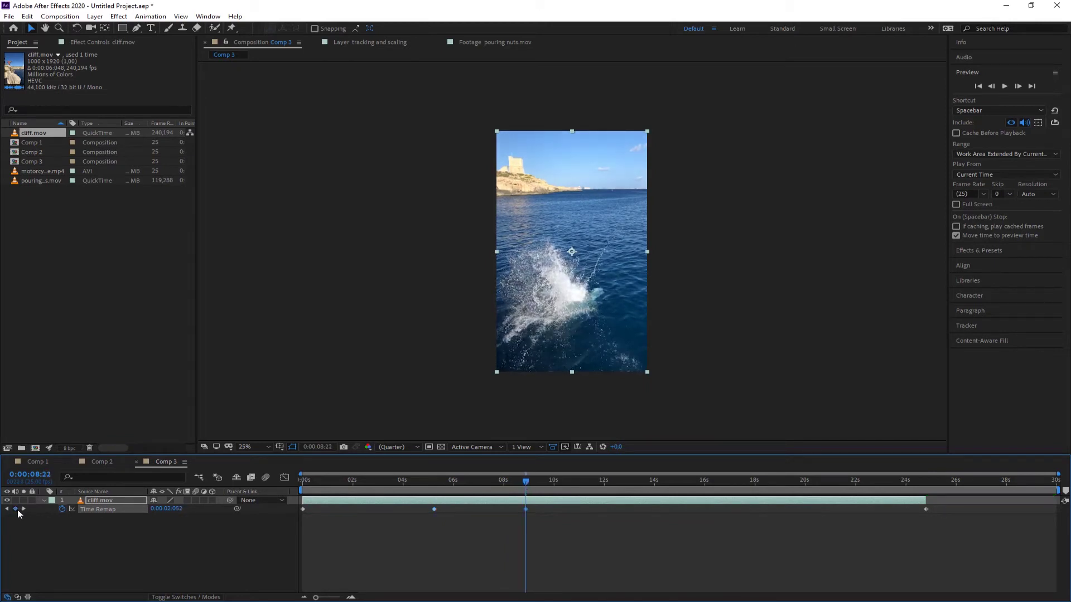
Check the Time Remap graph and spread the two middle keyframes apart to about 4.3 s and 12.9 s.
click(285, 478)
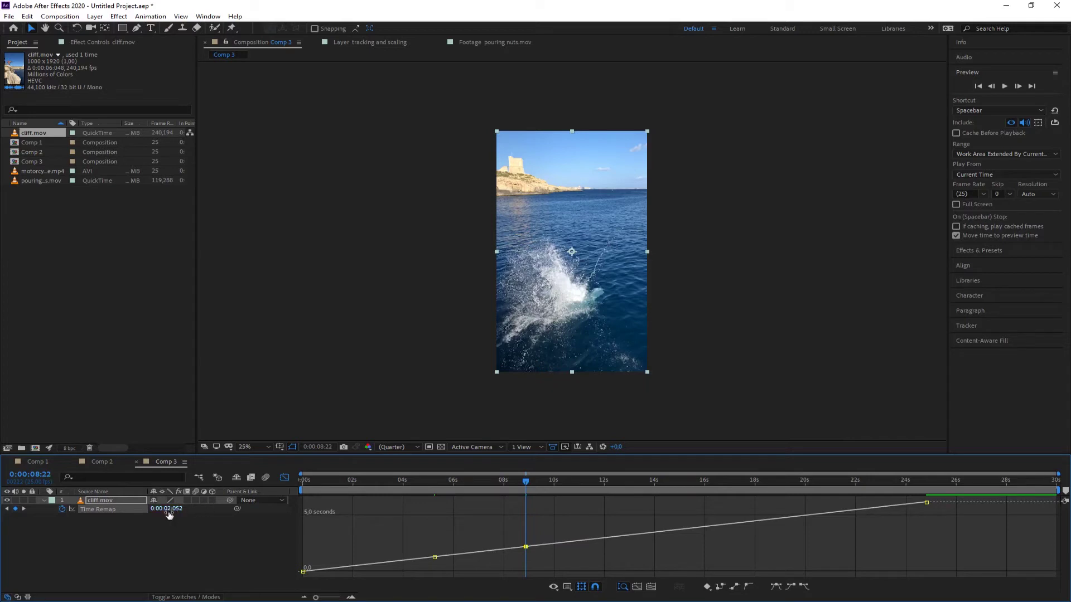
click(285, 477)
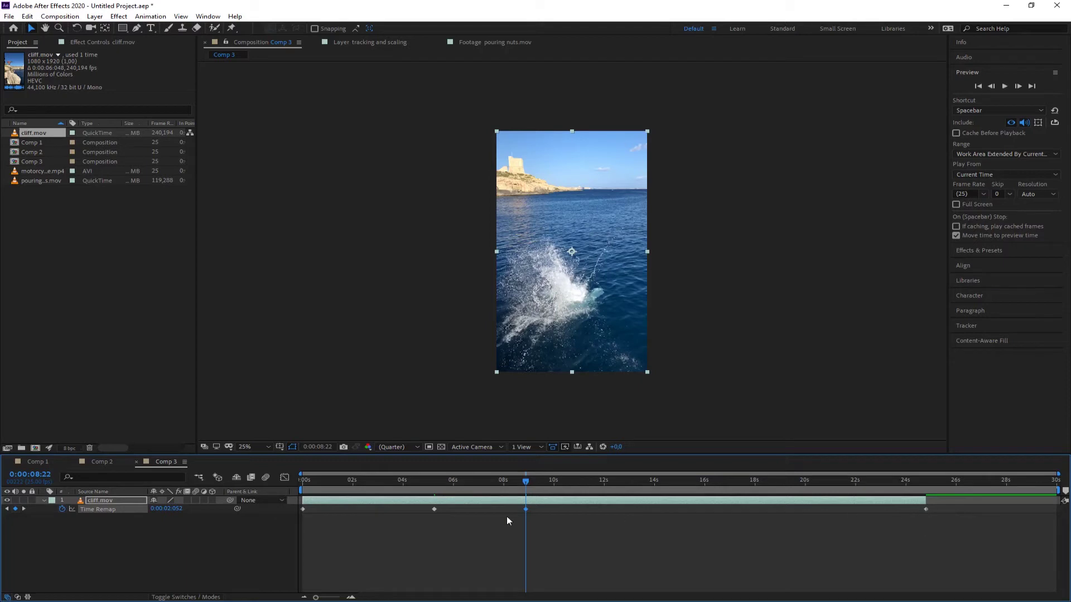
click(525, 509)
click(434, 509)
drag(434, 509, 411, 509)
click(526, 509)
drag(527, 509, 627, 510)
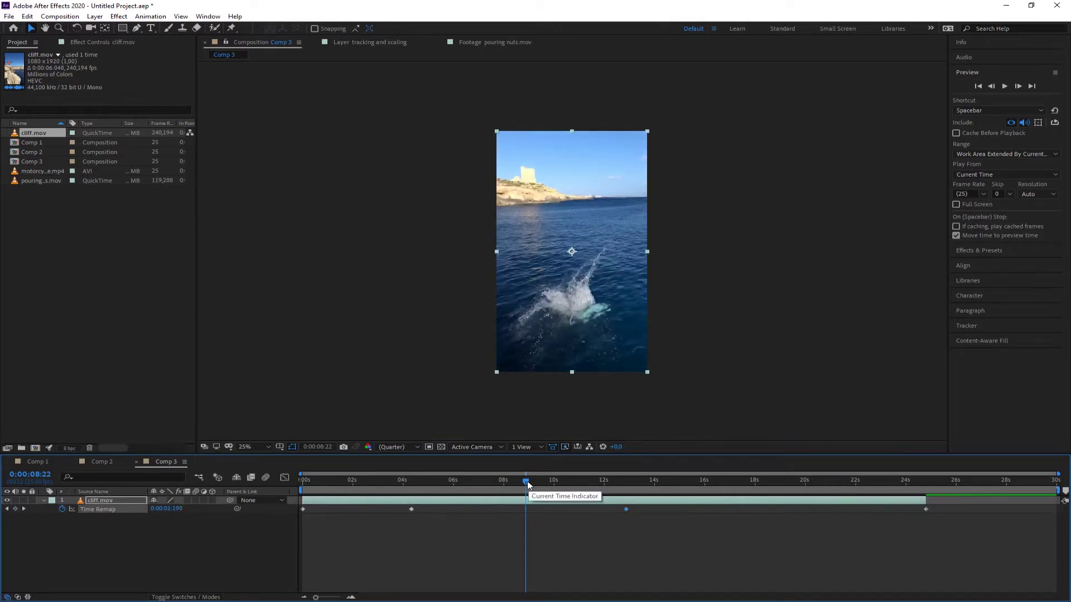
Scrub through the remapped section and play the clip from the beginning to about 0:00:08:00.
drag(526, 481, 630, 485)
drag(663, 483, 319, 481)
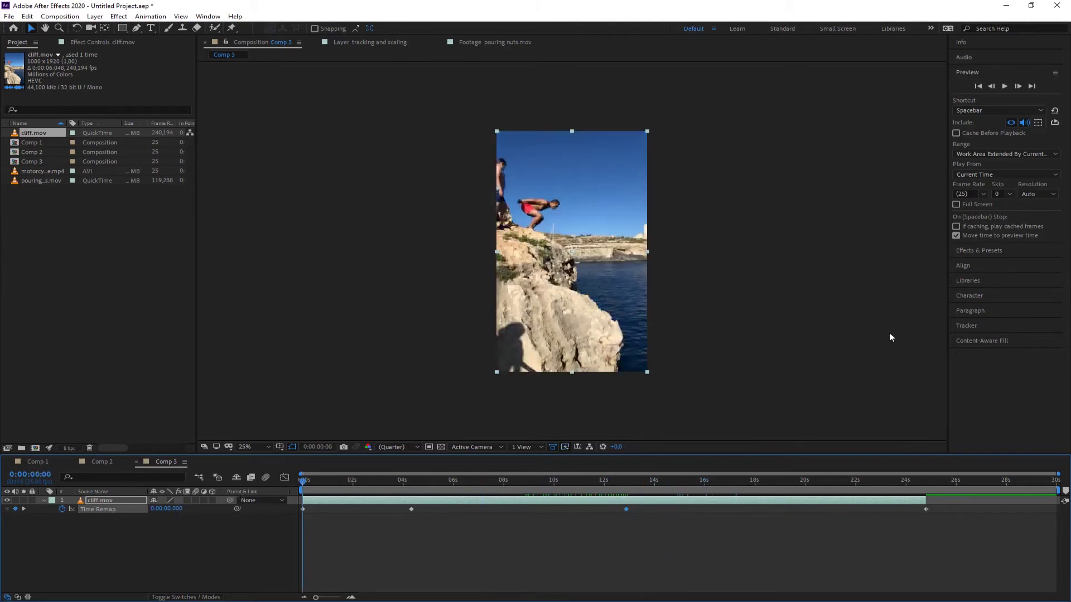
click(1006, 85)
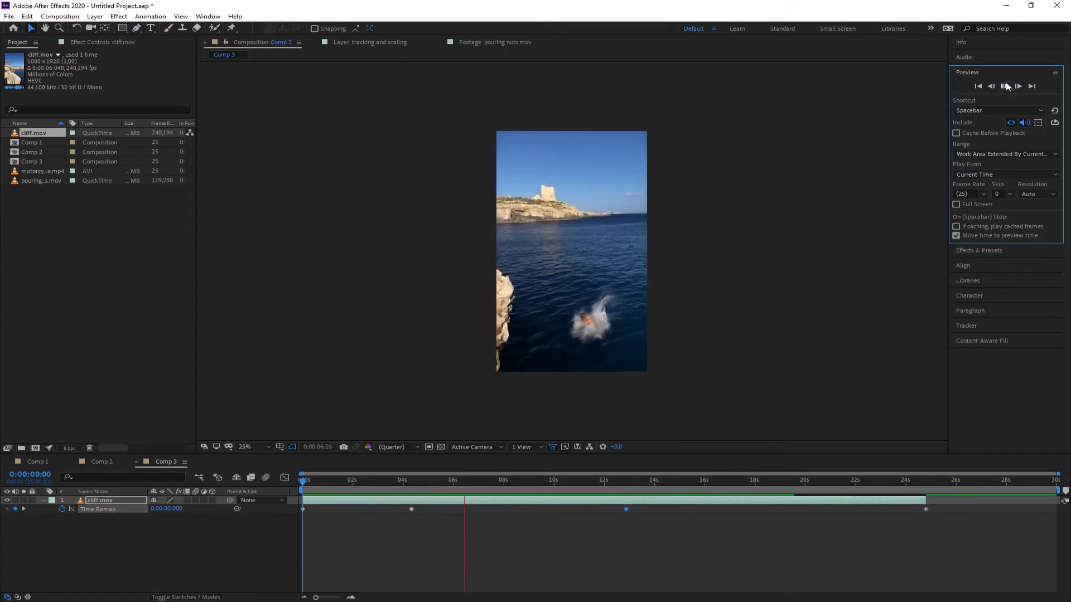
click(1005, 84)
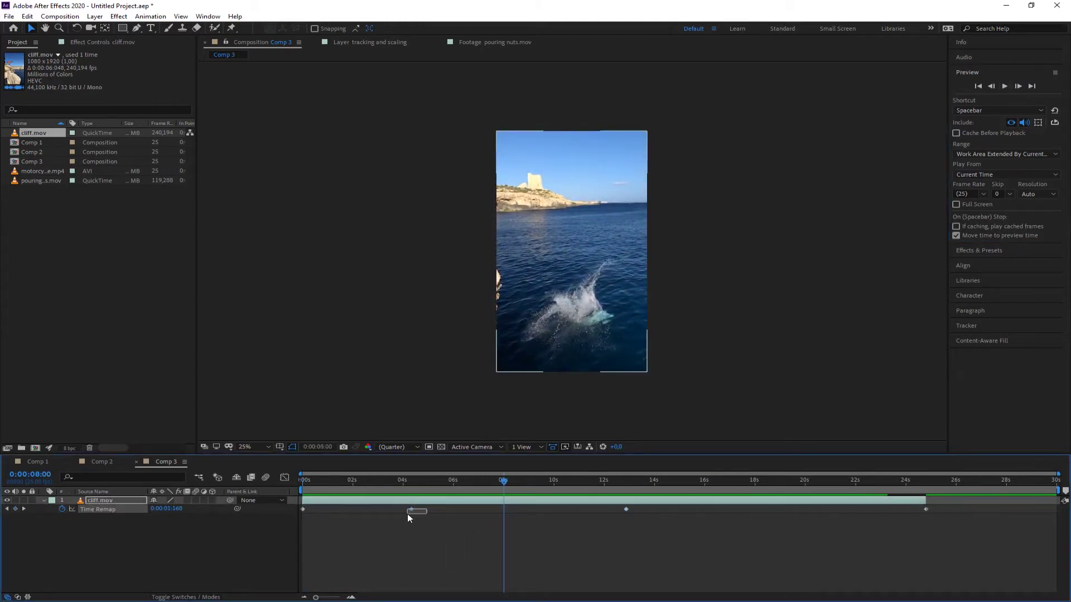
Move the second Time Remap keyframe to about 3.2 s and the third to about 13.7 s.
drag(411, 509, 384, 508)
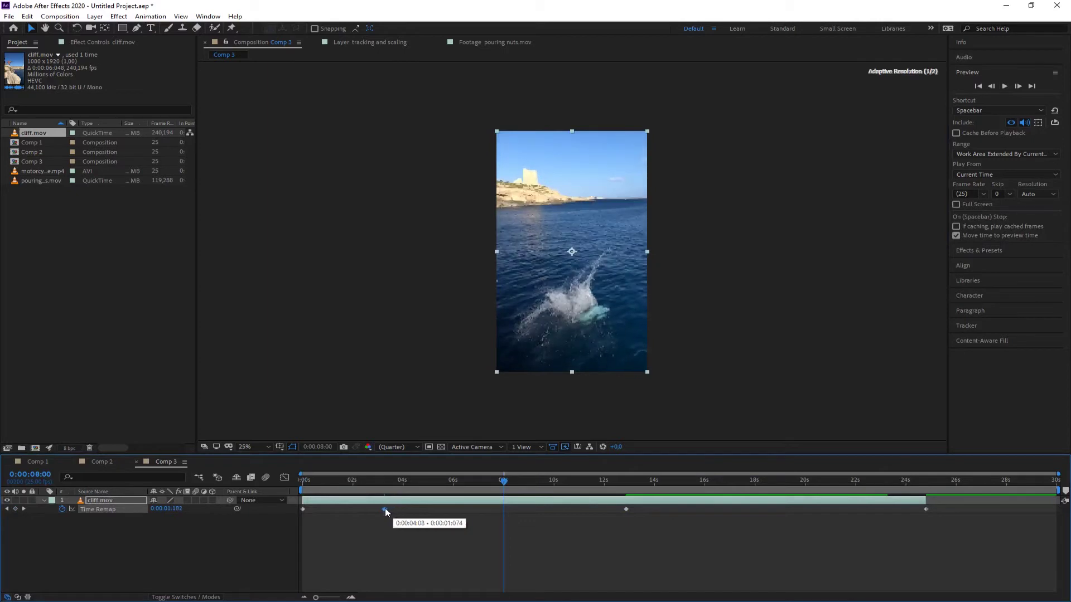
click(626, 509)
key(Delete)
drag(645, 507, 647, 508)
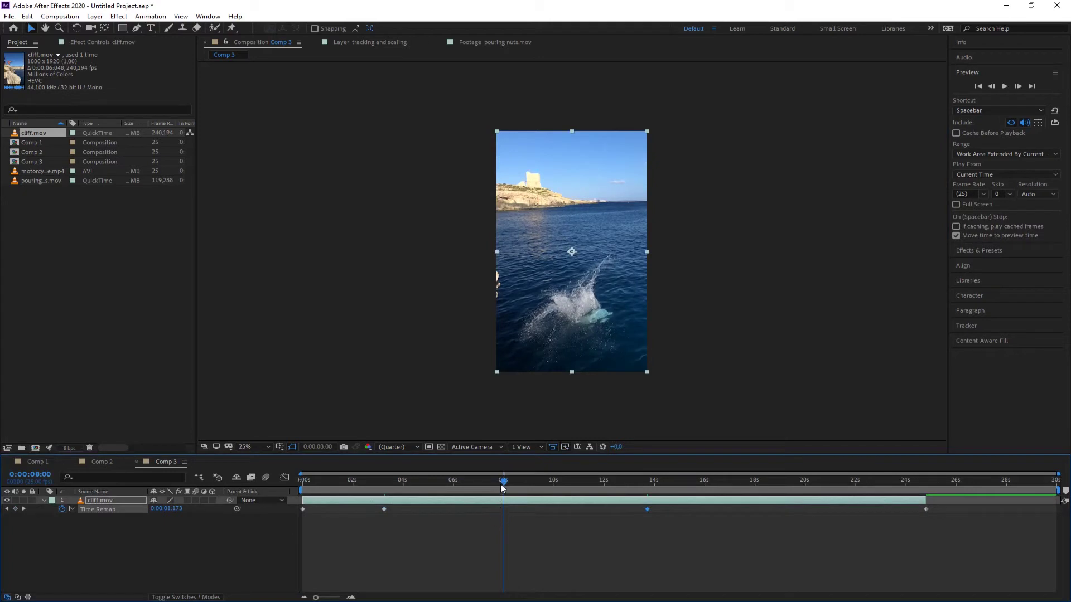
Preview the retimed clip from the beginning, enlarge the view to 50% around the diver, and replay to about 0:00:20:18.
drag(500, 484, 298, 487)
click(1005, 86)
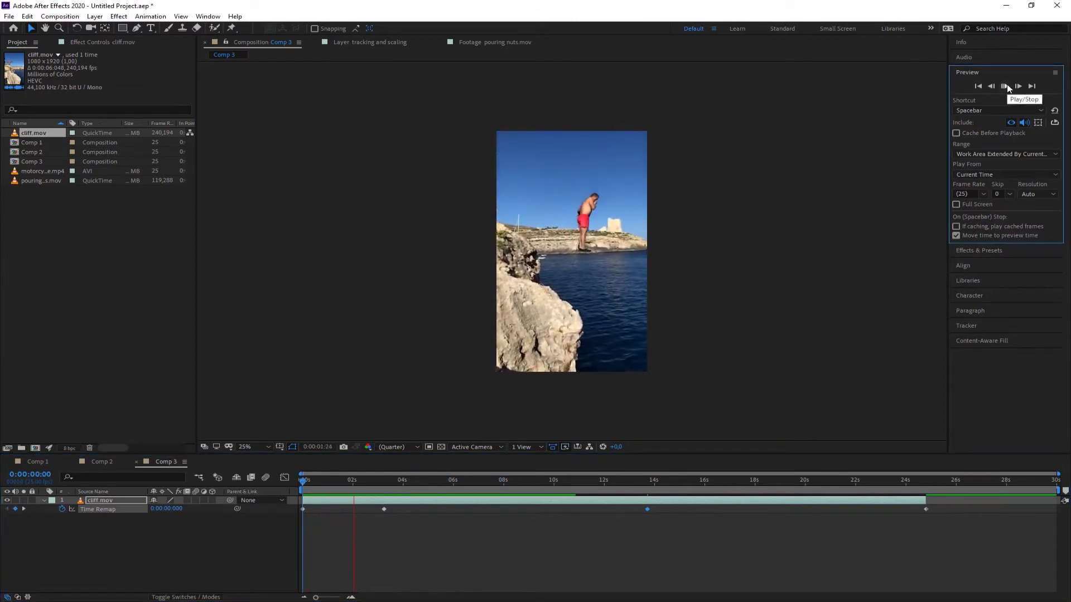
click(1008, 88)
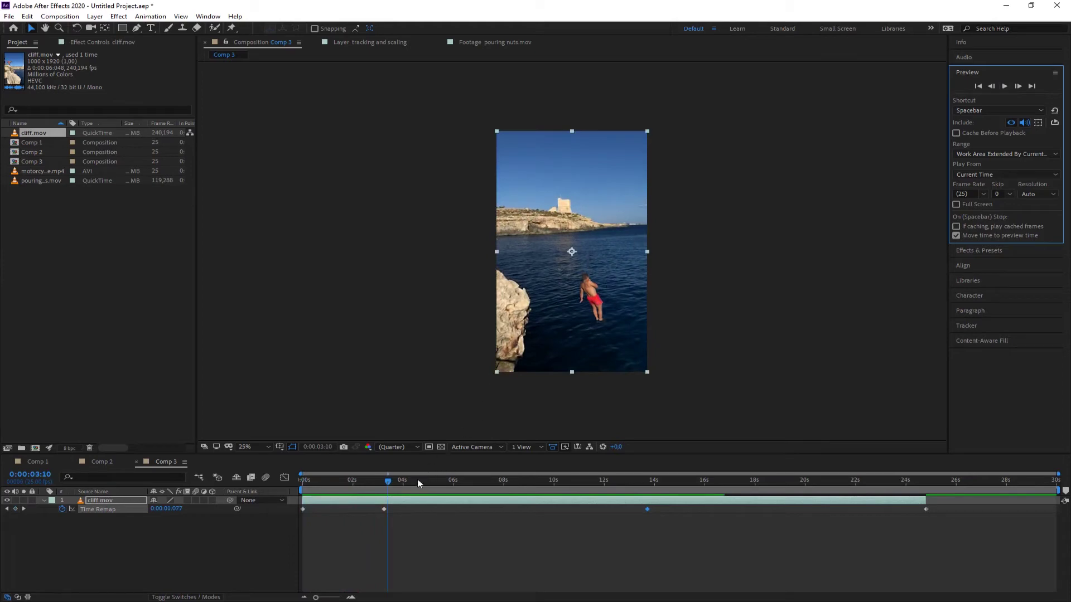
scroll(587, 267, up, 2)
drag(589, 282, 590, 206)
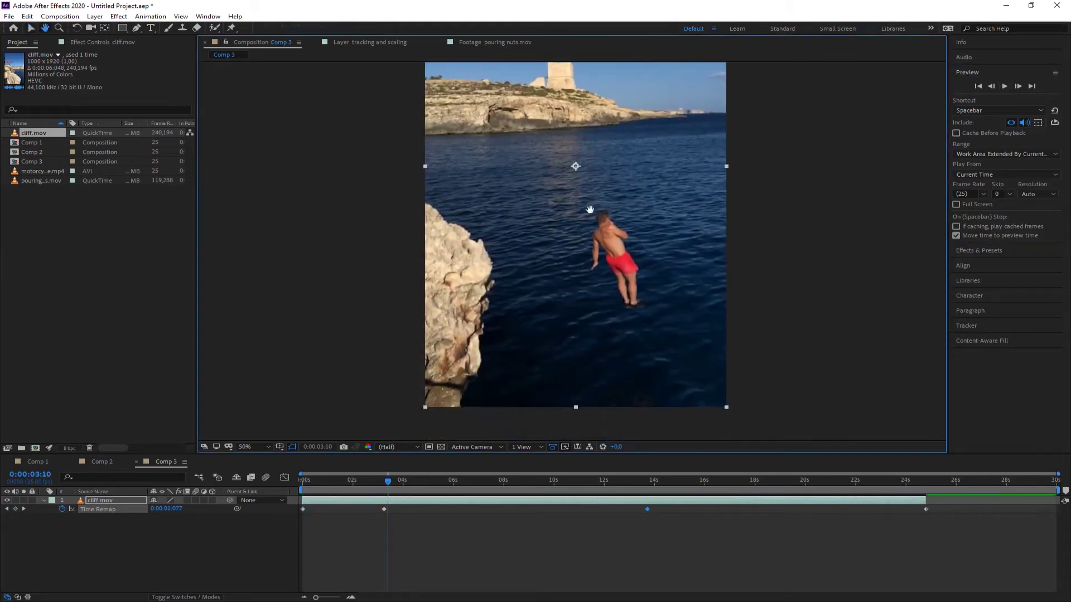
key(Home)
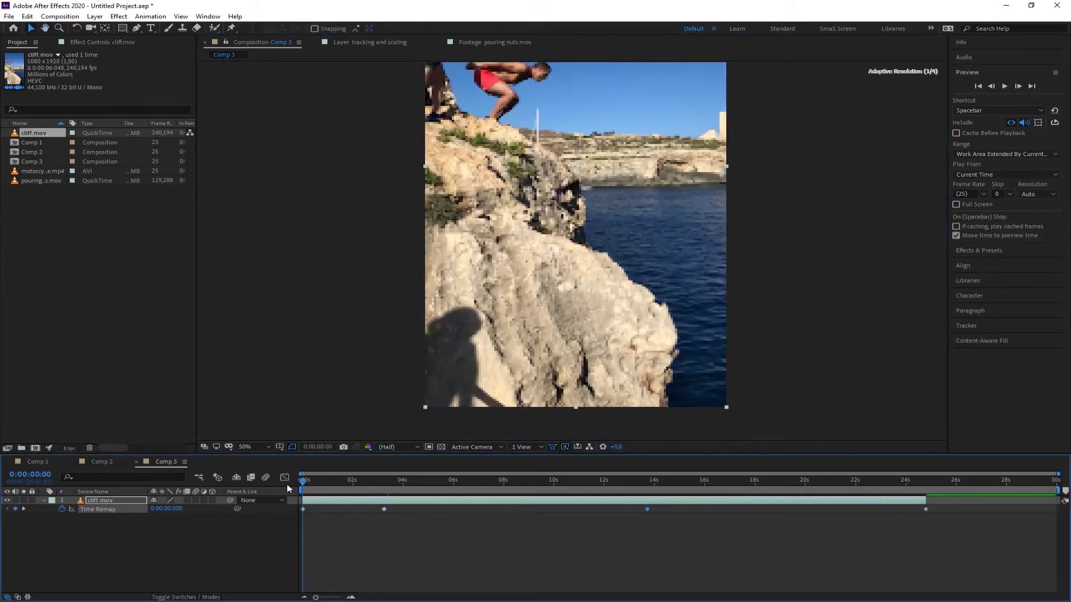
click(1006, 87)
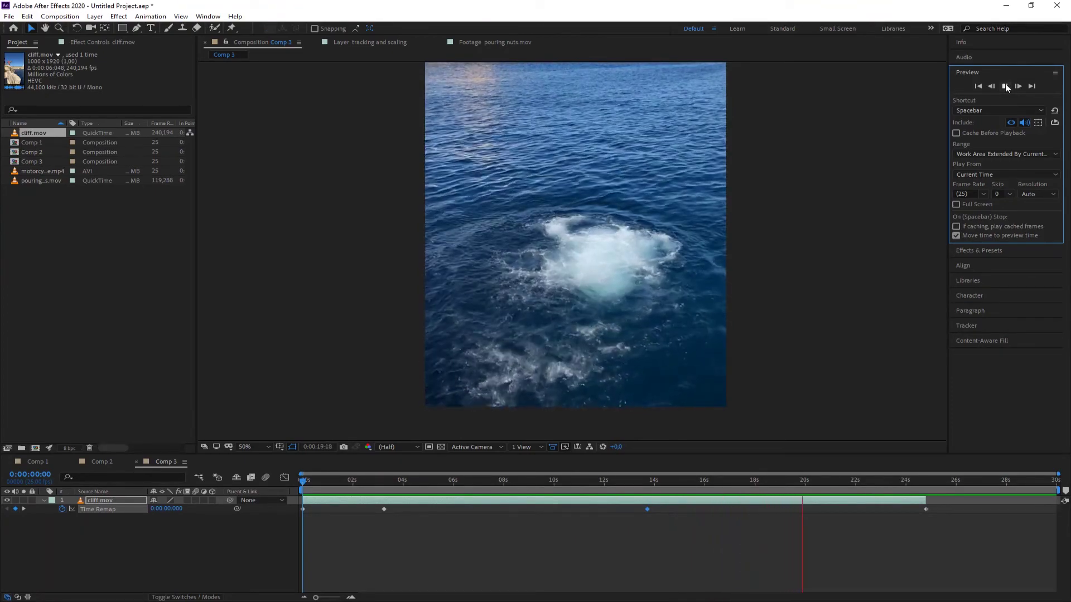
click(1005, 85)
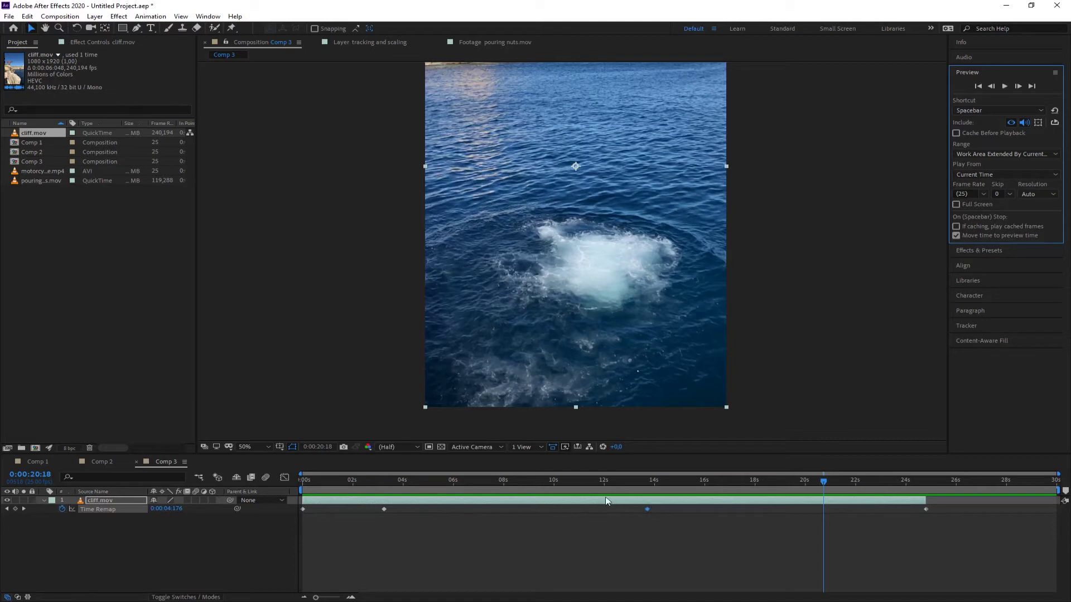
Show the Time Remap curve in the Graph Editor and convert its second keyframe, near 3 s, to Auto Bezier.
click(284, 477)
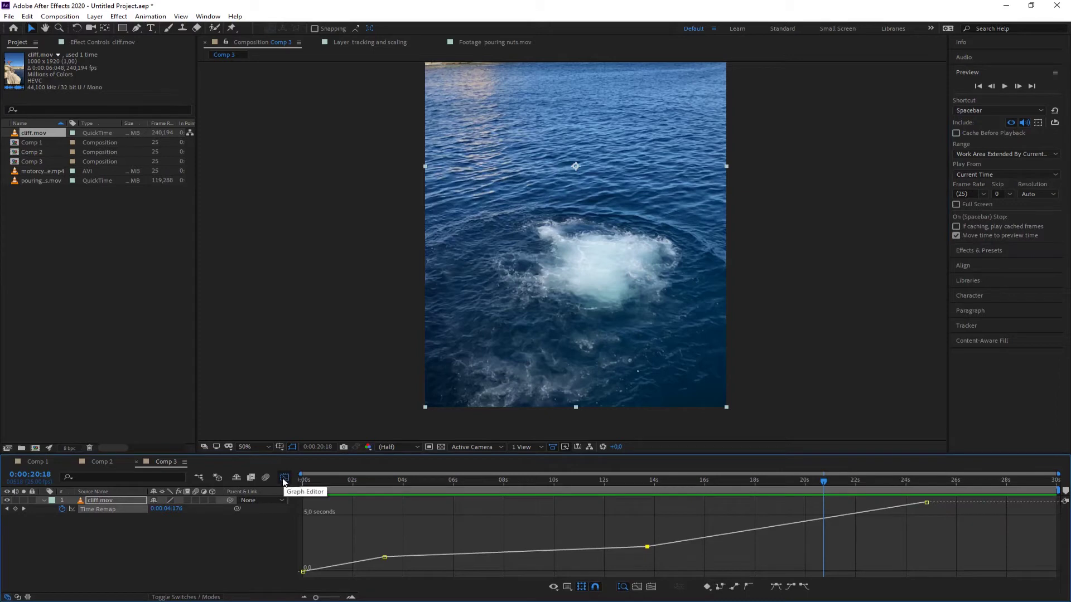
drag(369, 551, 404, 578)
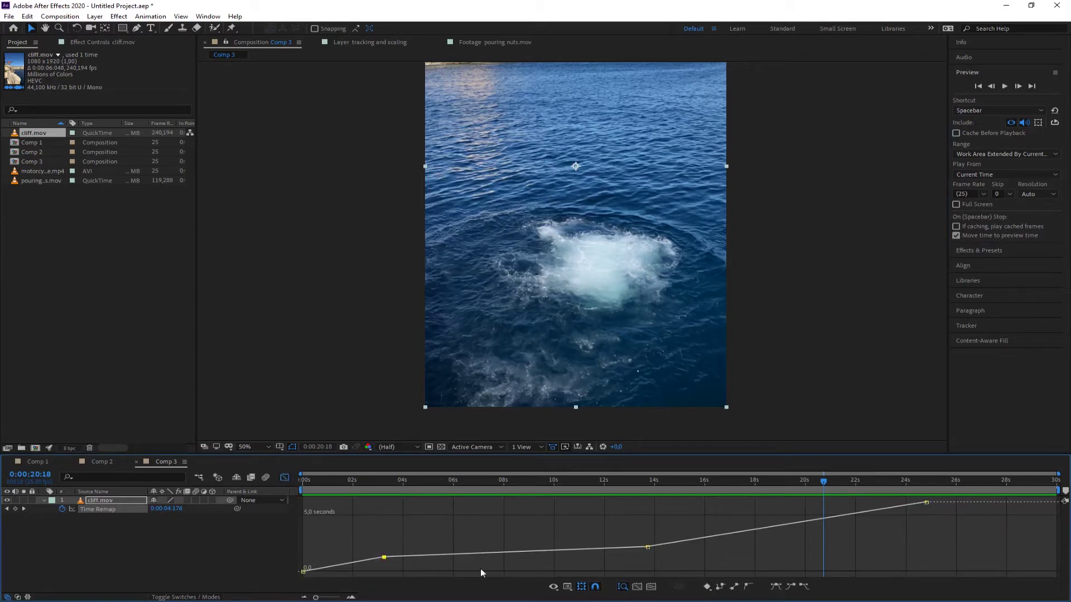
click(749, 587)
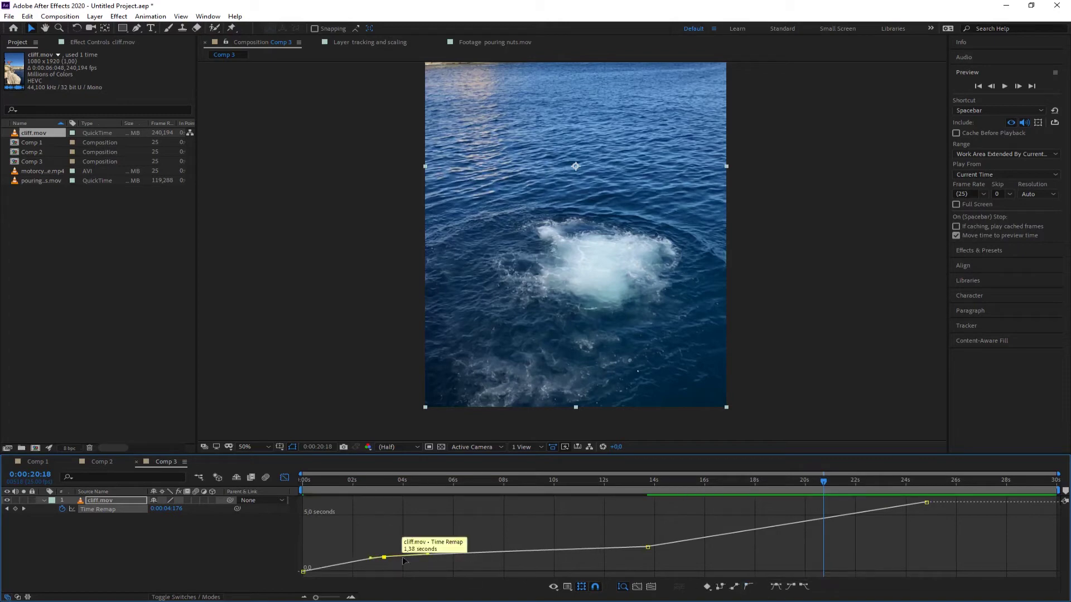
Convert the third Time Remap keyframe, near 14 s, to Auto Bezier and flatten its incoming handle slightly.
click(647, 547)
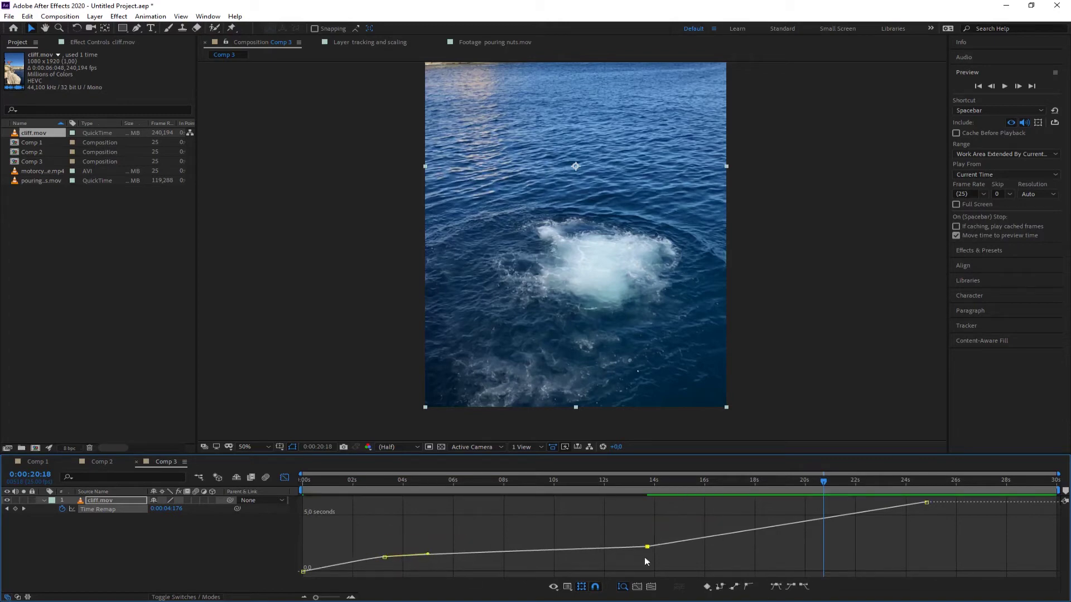
click(749, 588)
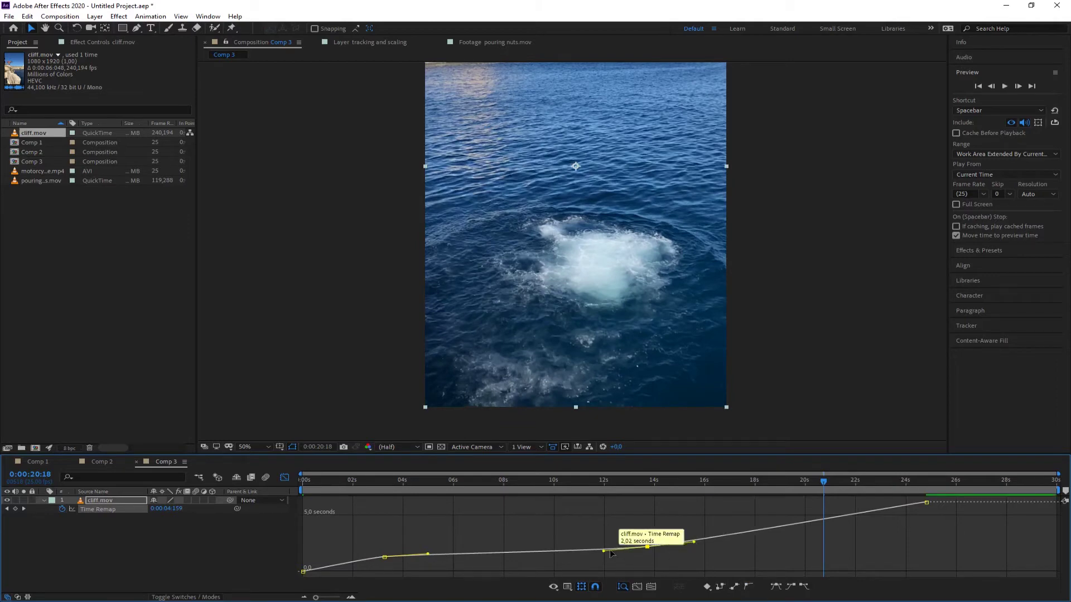
drag(604, 551, 604, 548)
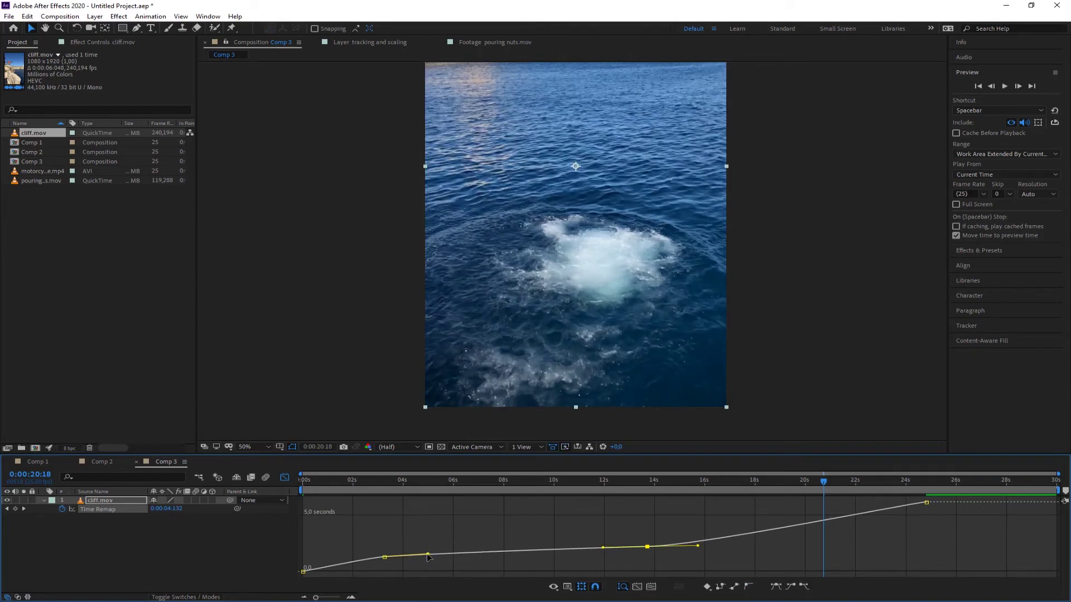
Flatten the Bezier handles of the second Time Remap keyframe near 3 s and preview the retimed clip from the beginning.
drag(427, 554, 349, 557)
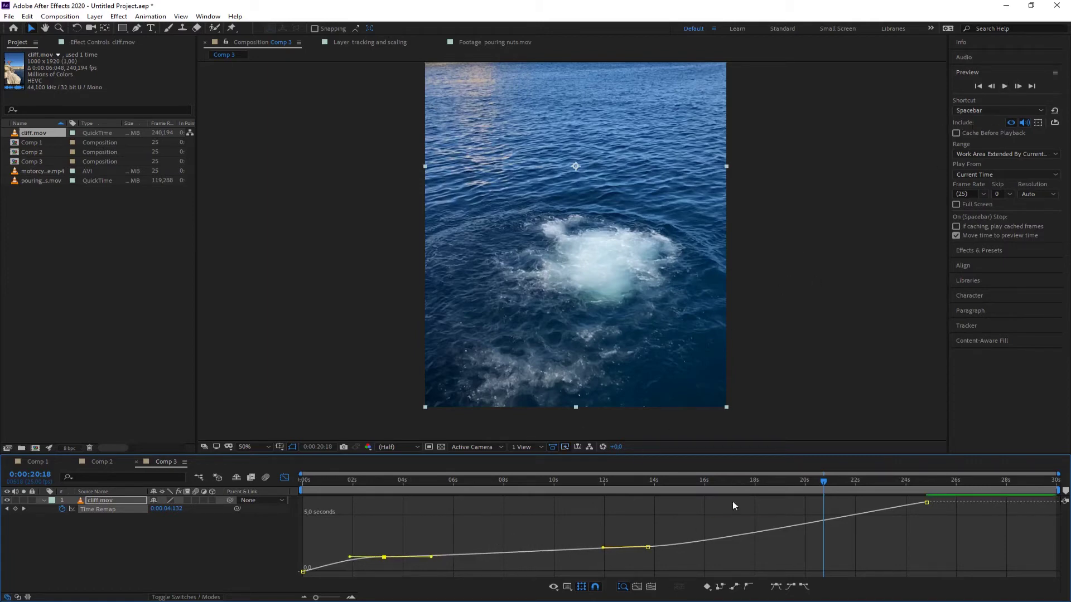
drag(829, 487, 302, 484)
click(1004, 86)
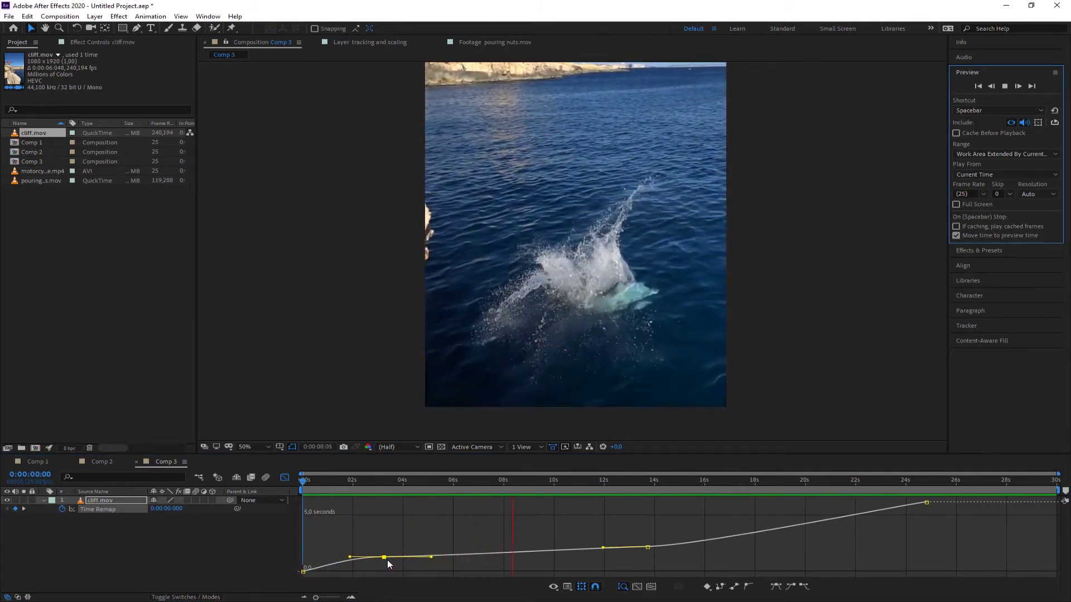
click(1004, 87)
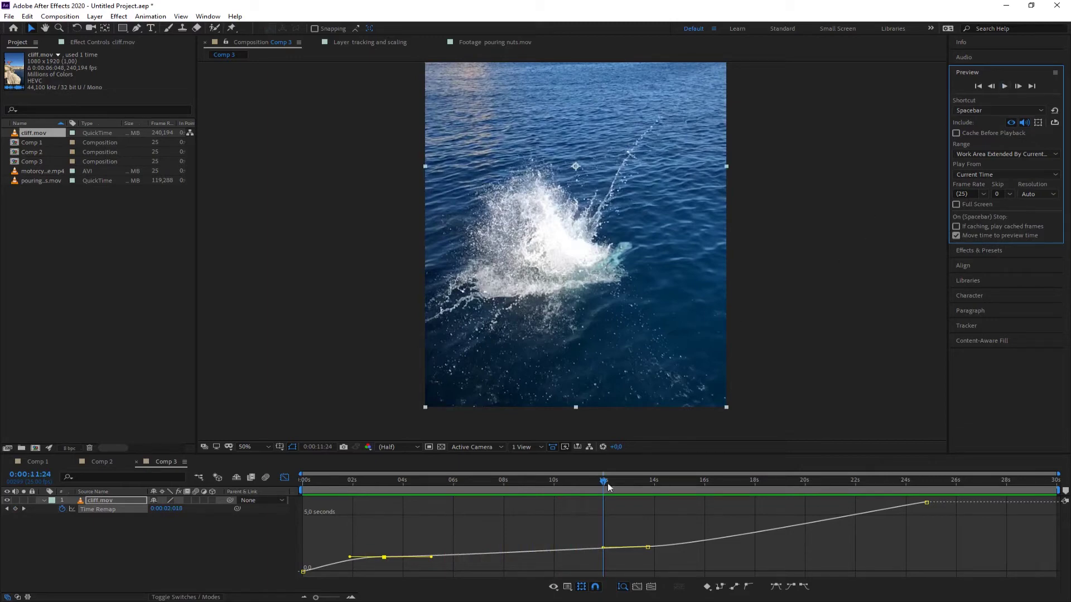
drag(603, 480, 413, 493)
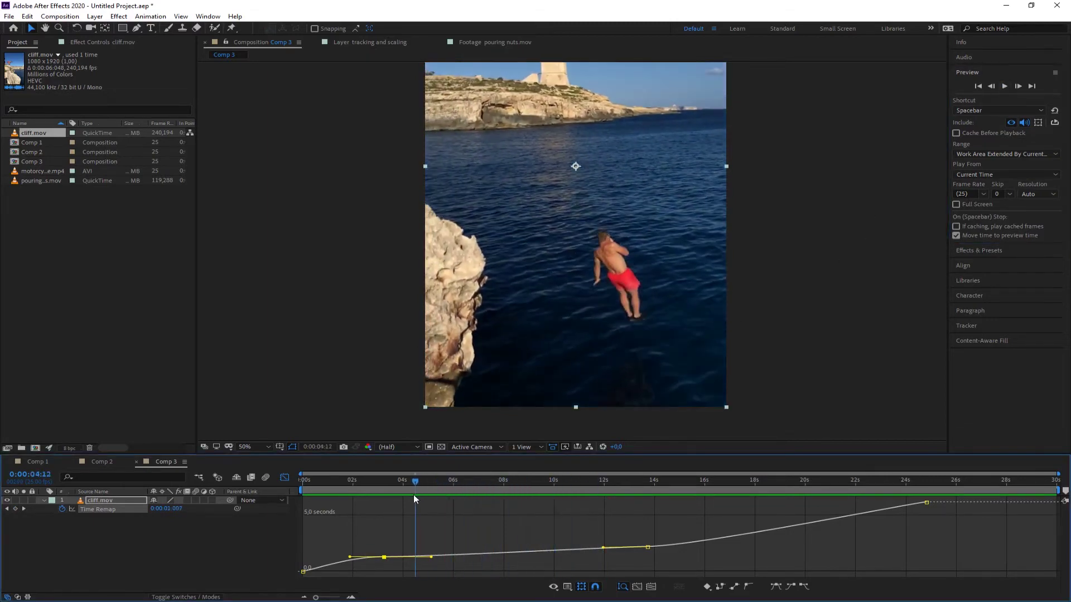
drag(765, 242, 661, 250)
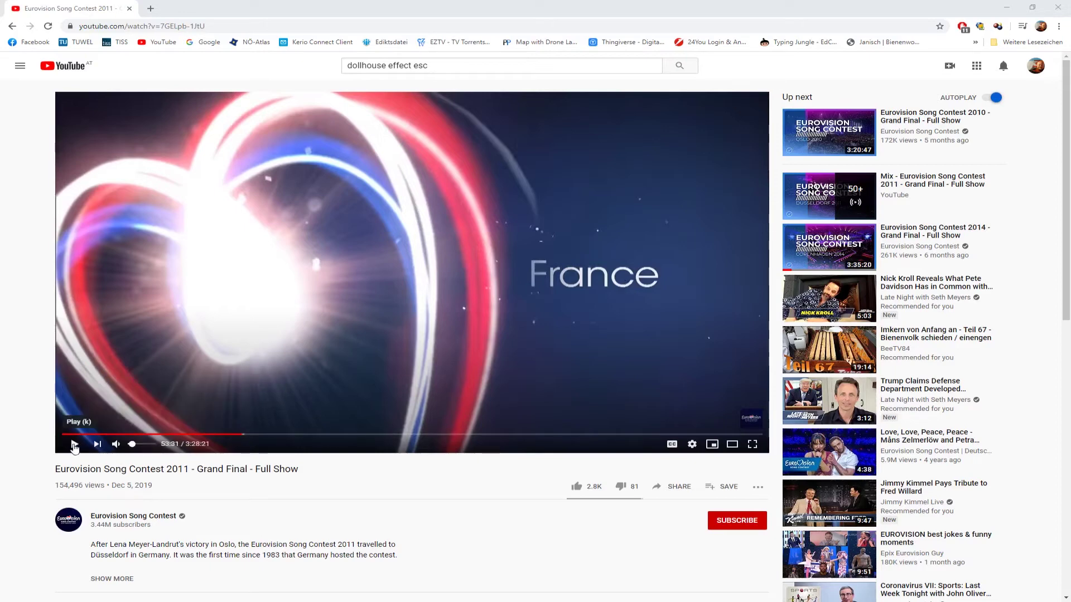
Switch to YouTube and view the Eurovision Song Contest 2011 miniature-city shot full screen, pausing at 53:32.
click(752, 444)
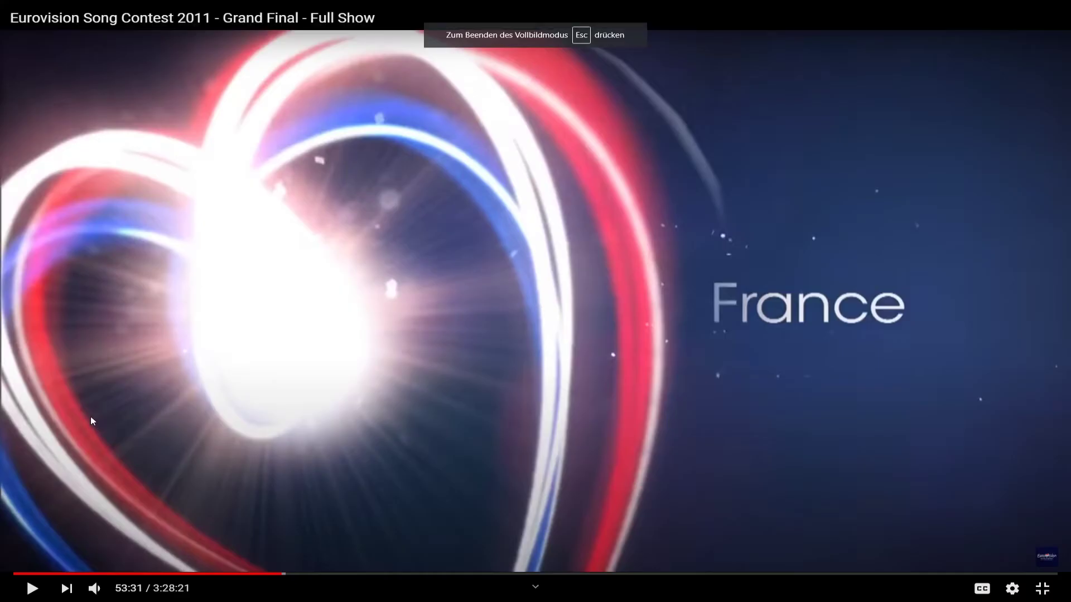
click(32, 589)
click(32, 589)
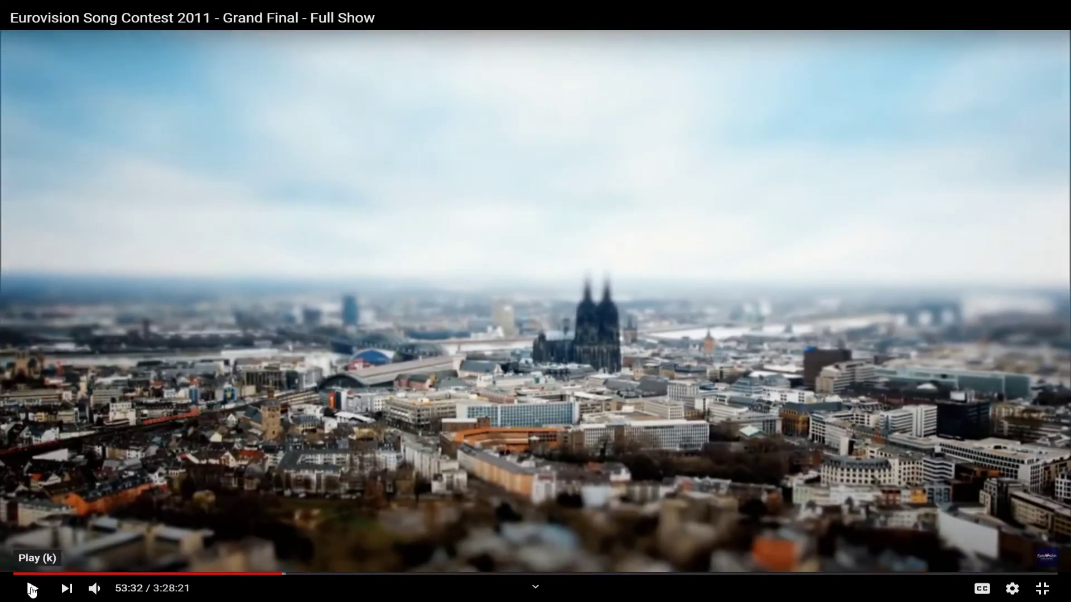
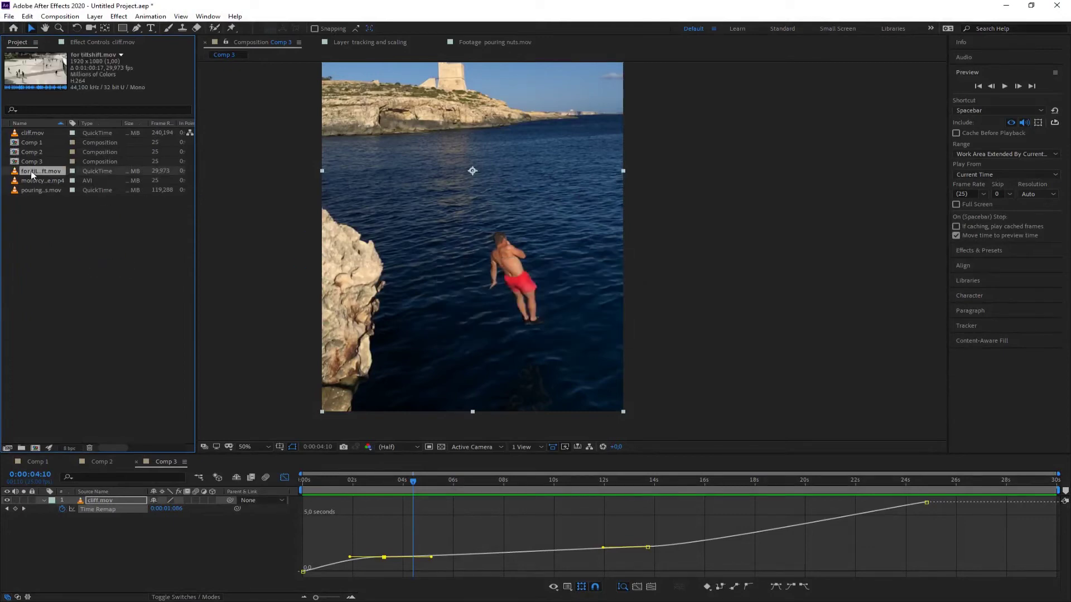
Create a composition from for tiltshift.mov in After Effects, preview it from the beginning and return to the first frame.
drag(29, 174, 37, 449)
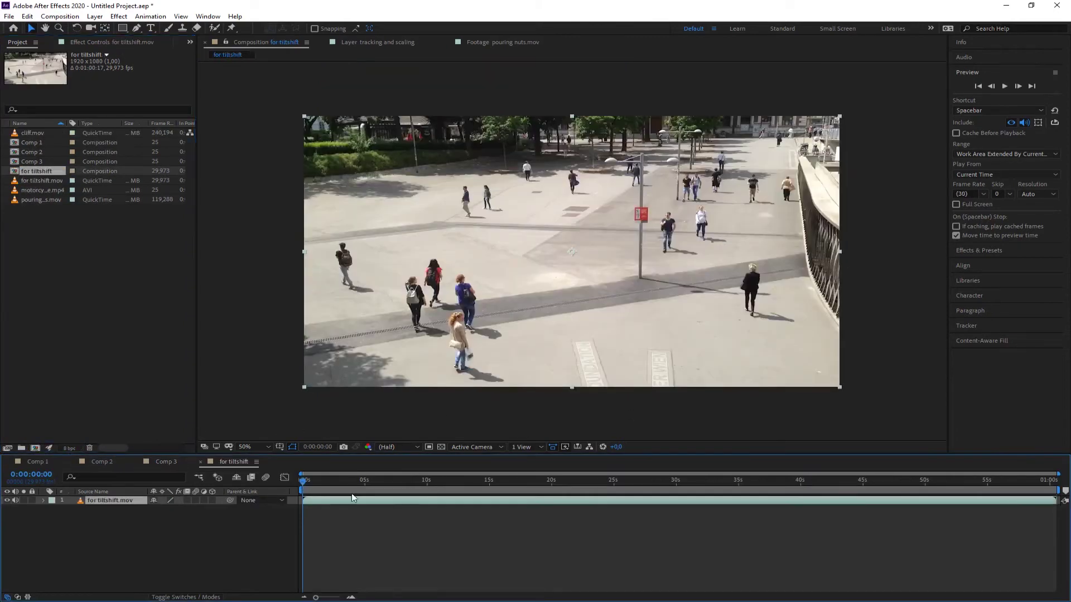
click(1003, 87)
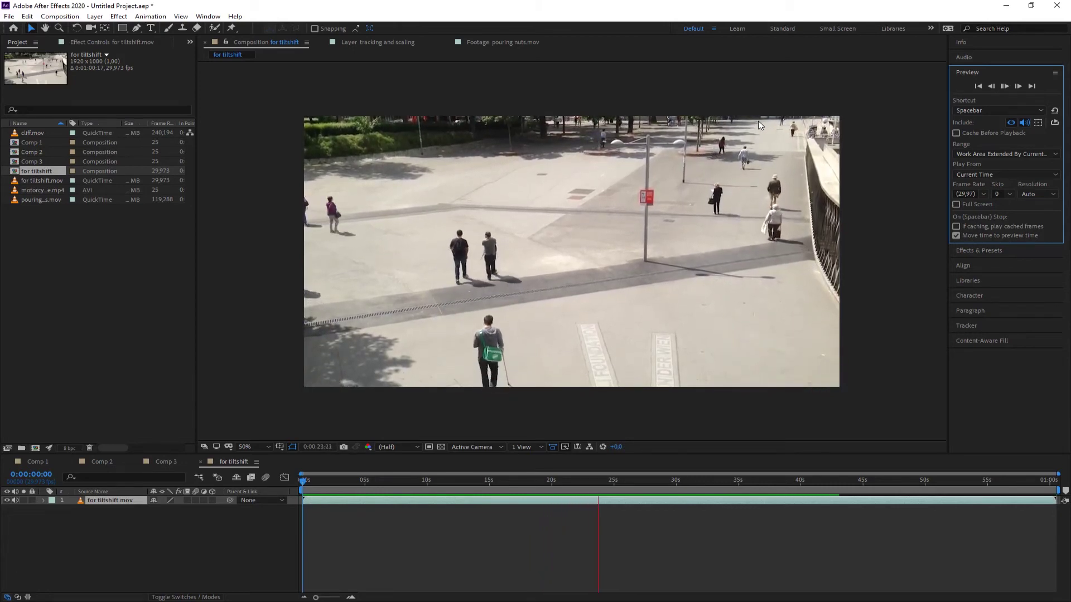
click(1003, 87)
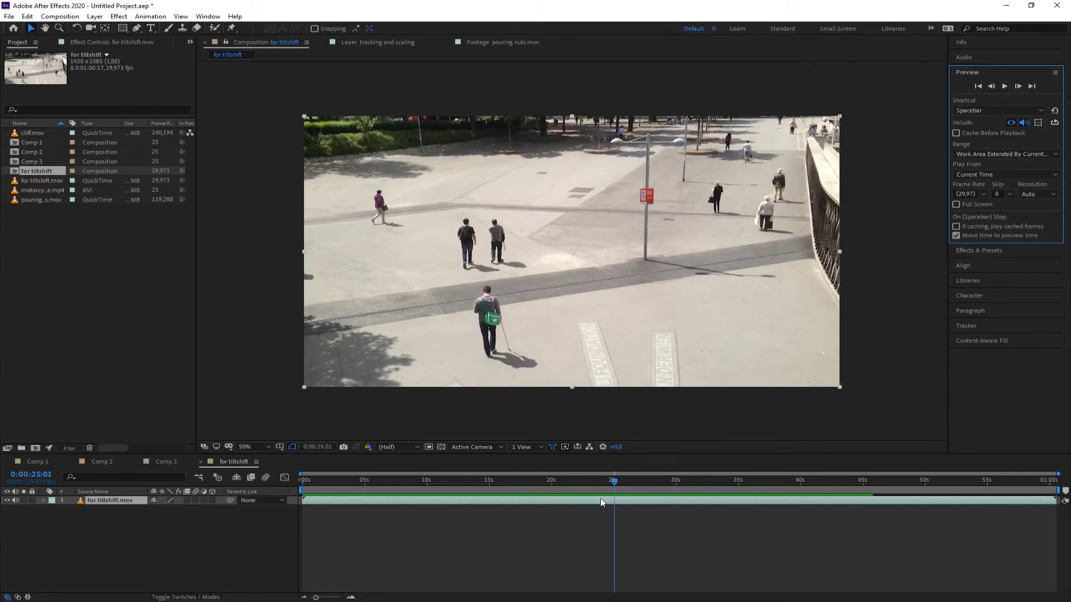
drag(613, 487, 287, 484)
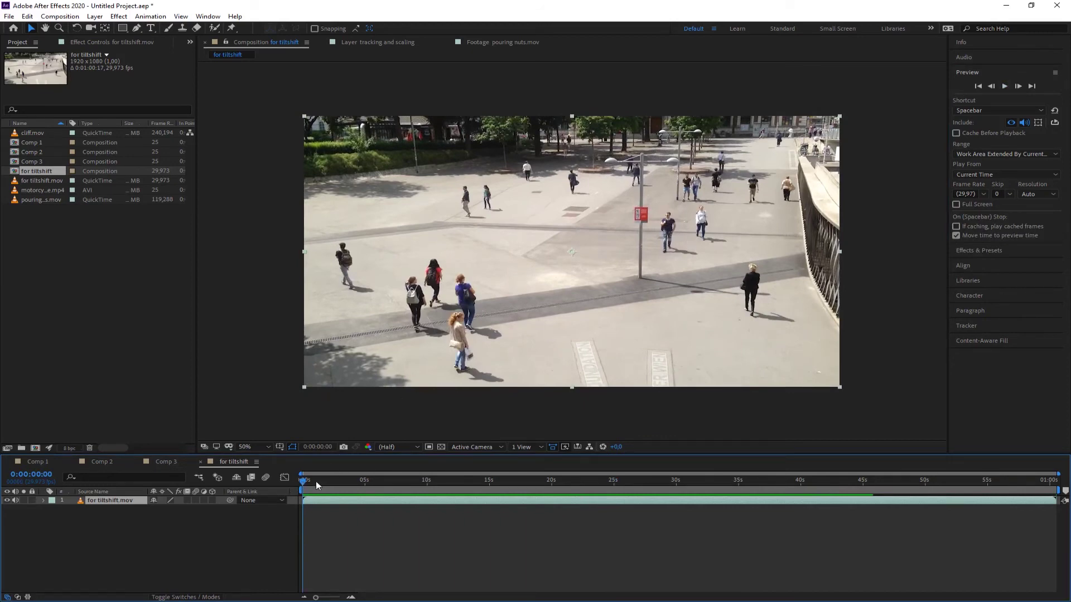
drag(302, 481, 202, 488)
Start a Stabilize Motion track on for tiltshift.mov and place its track point on the lower corner of the red sign.
click(989, 328)
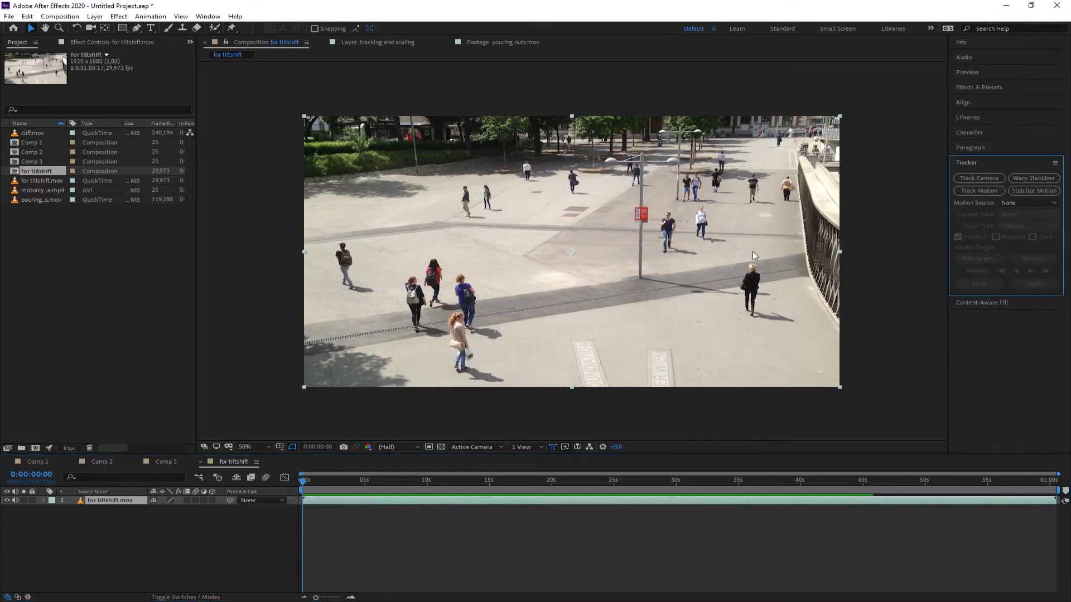
click(984, 192)
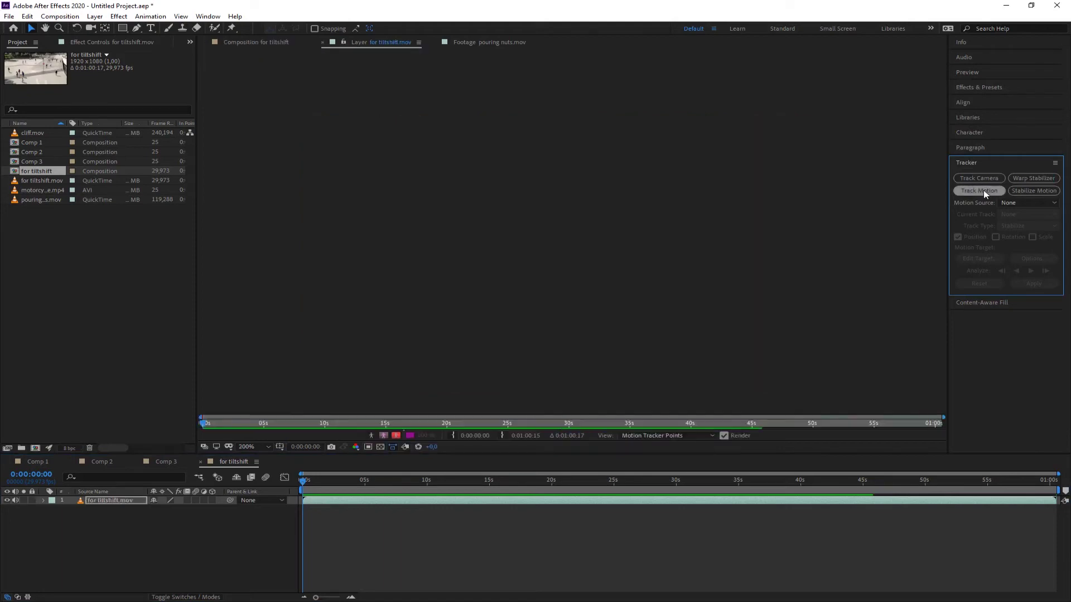
click(27, 16)
click(33, 22)
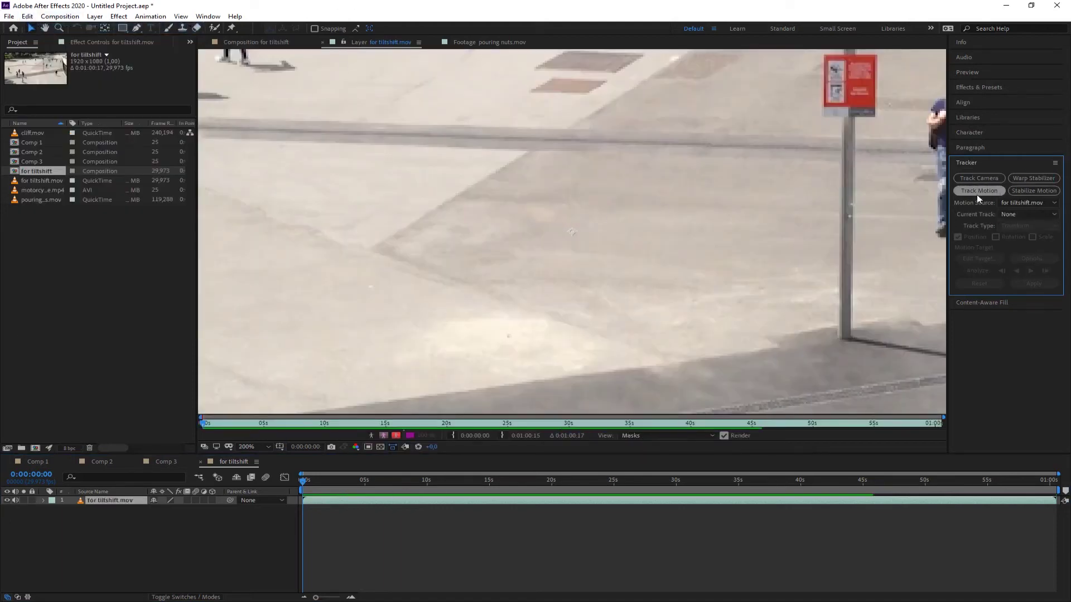
click(1030, 192)
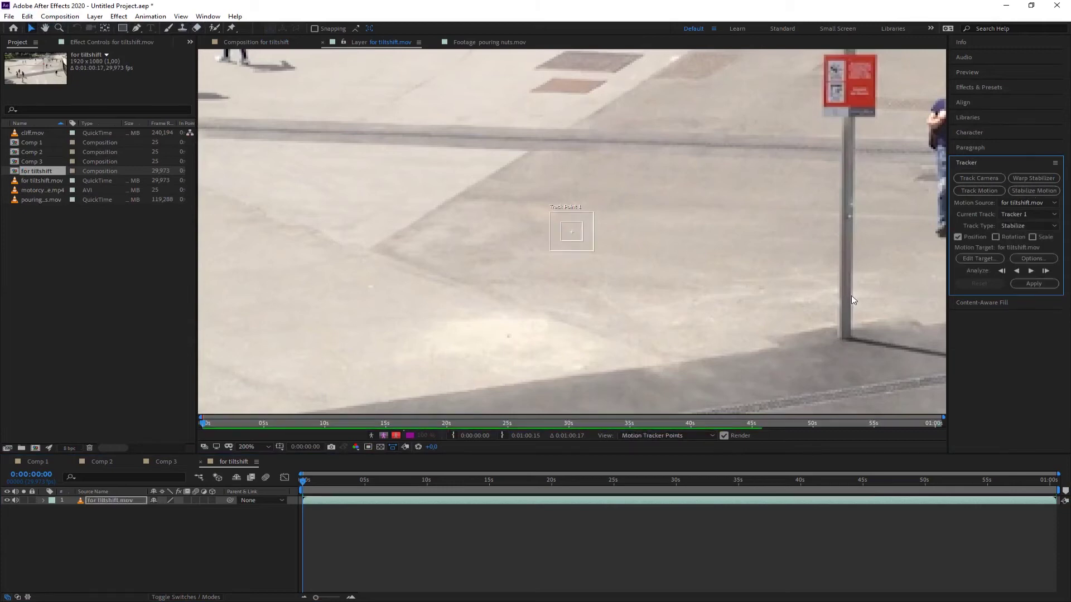
drag(590, 249, 663, 304)
scroll(658, 320, up, 1)
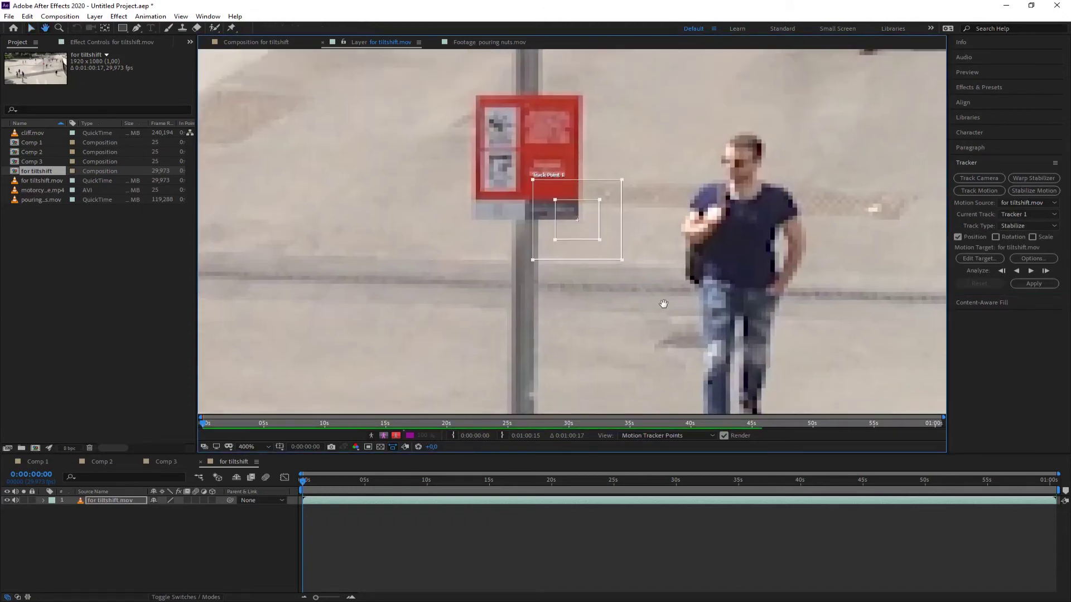
key(v)
Analyze the track point forward through the whole clip and apply the position stabilization in X and Y.
click(1032, 271)
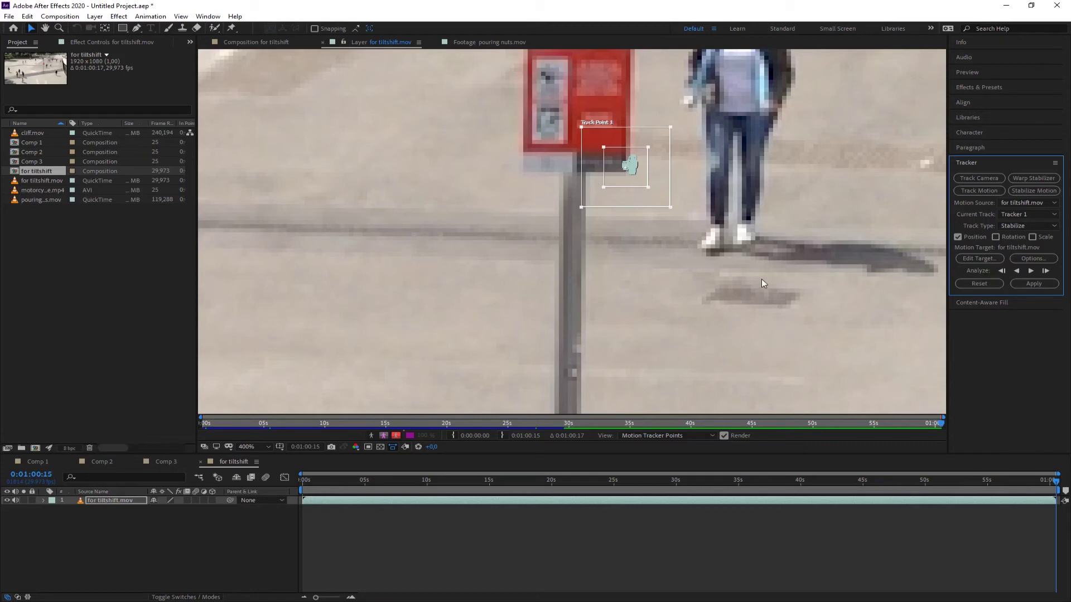
scroll(761, 279, down, 4)
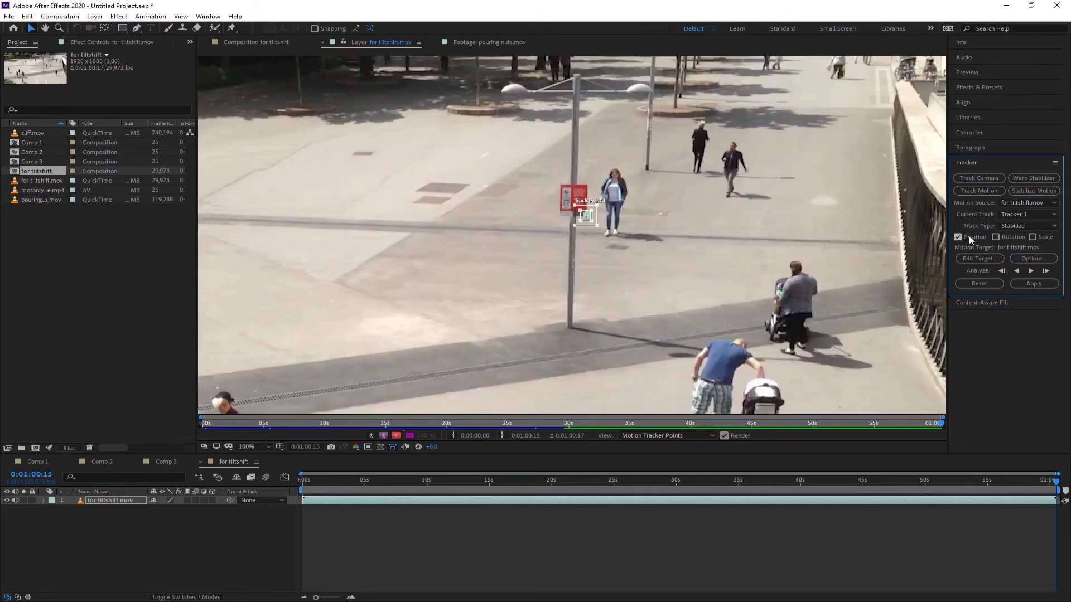
click(1033, 284)
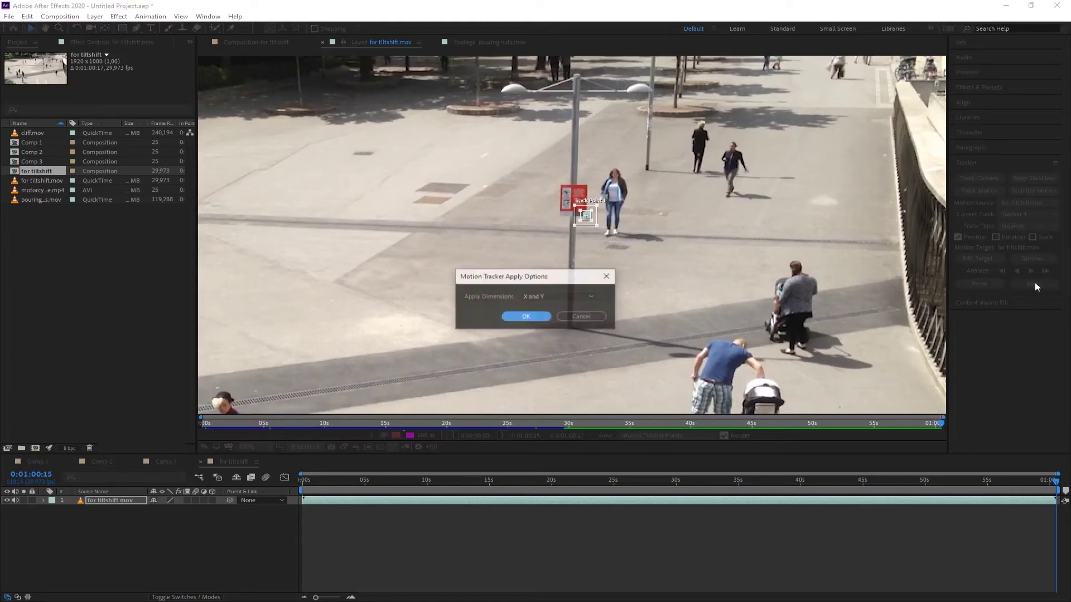
click(530, 314)
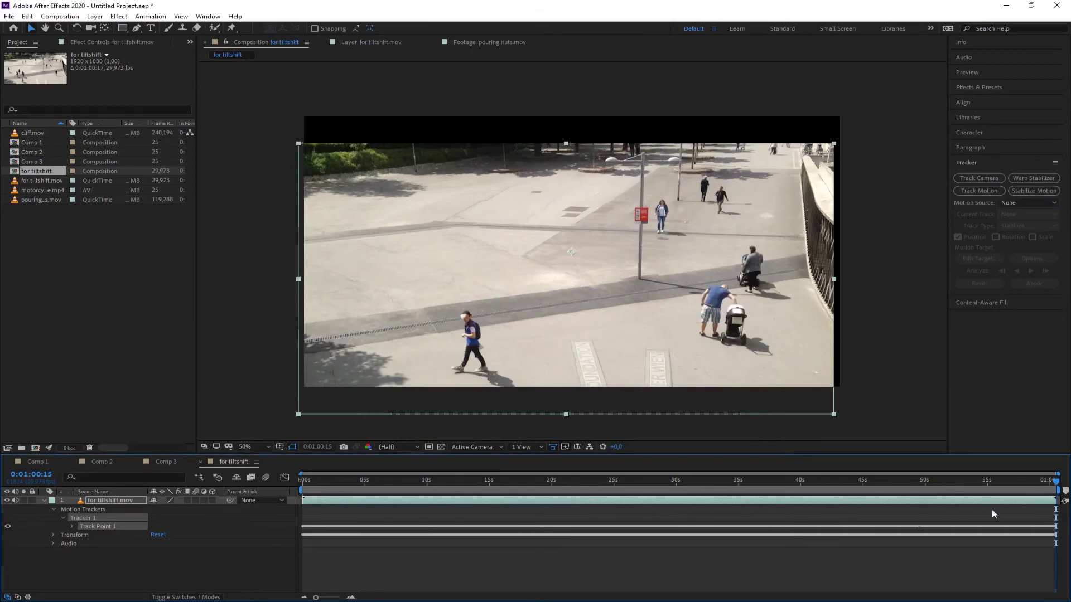
Keyframe the layer's Position at the first frame and move it to about 982, 430 at 0:01:00:15 to cover the black edges.
drag(1054, 488, 258, 483)
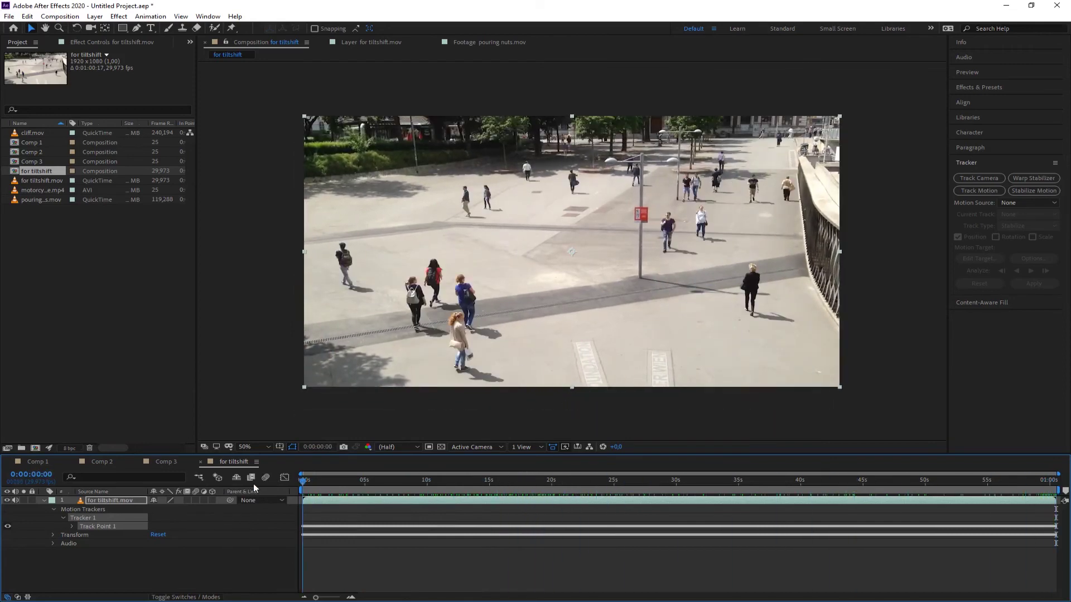
click(106, 501)
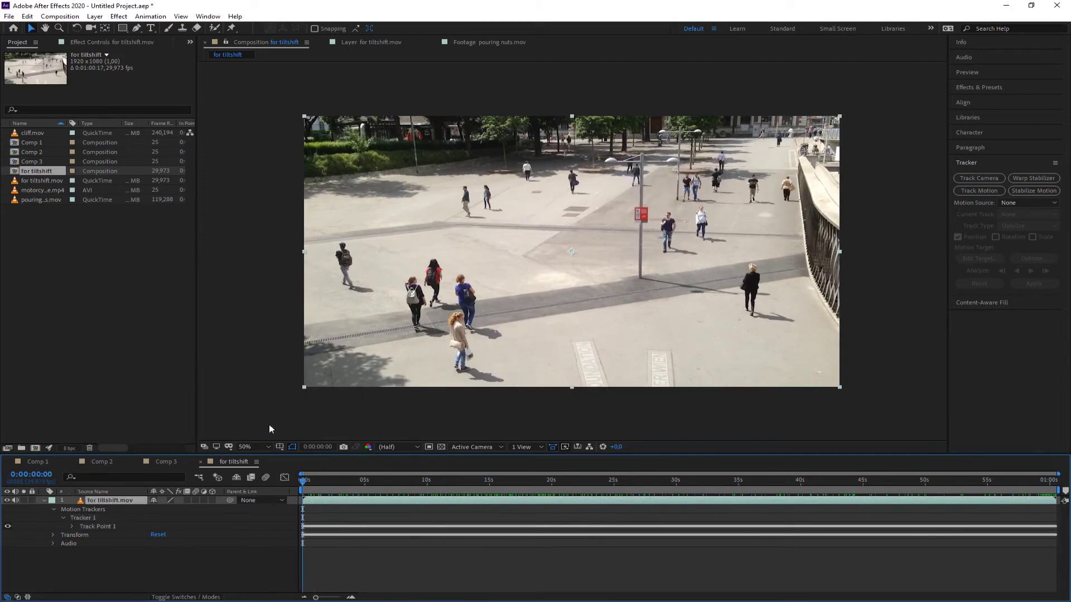
key(p)
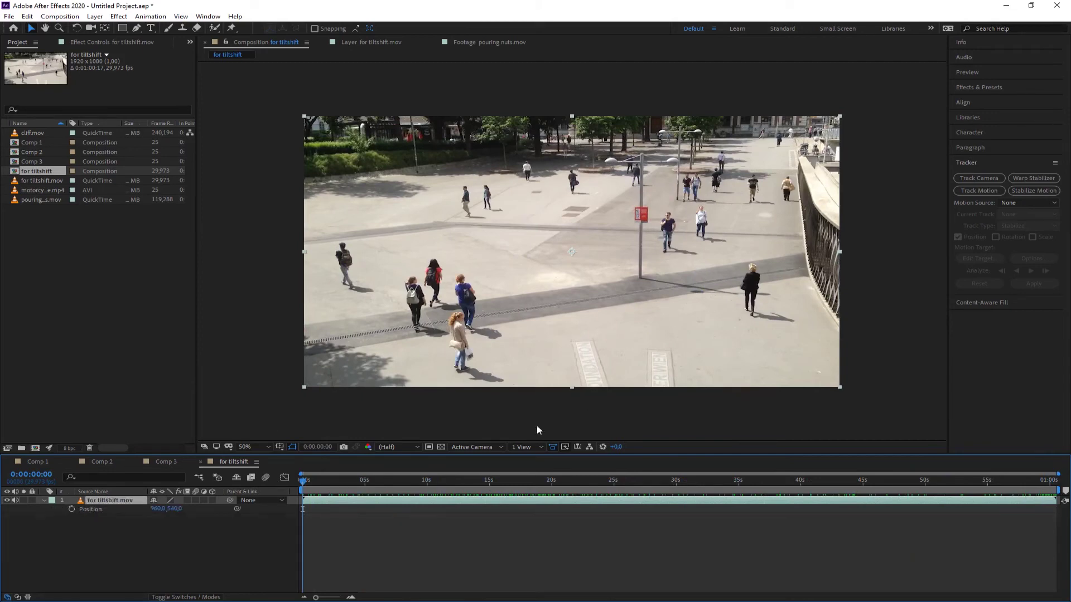
click(71, 510)
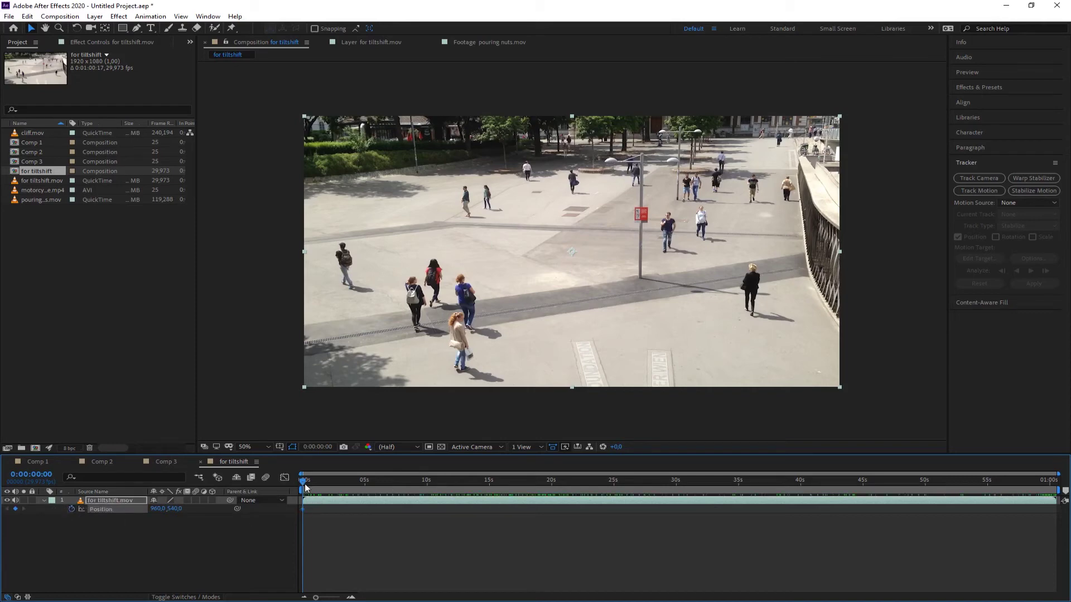
drag(305, 484, 1064, 489)
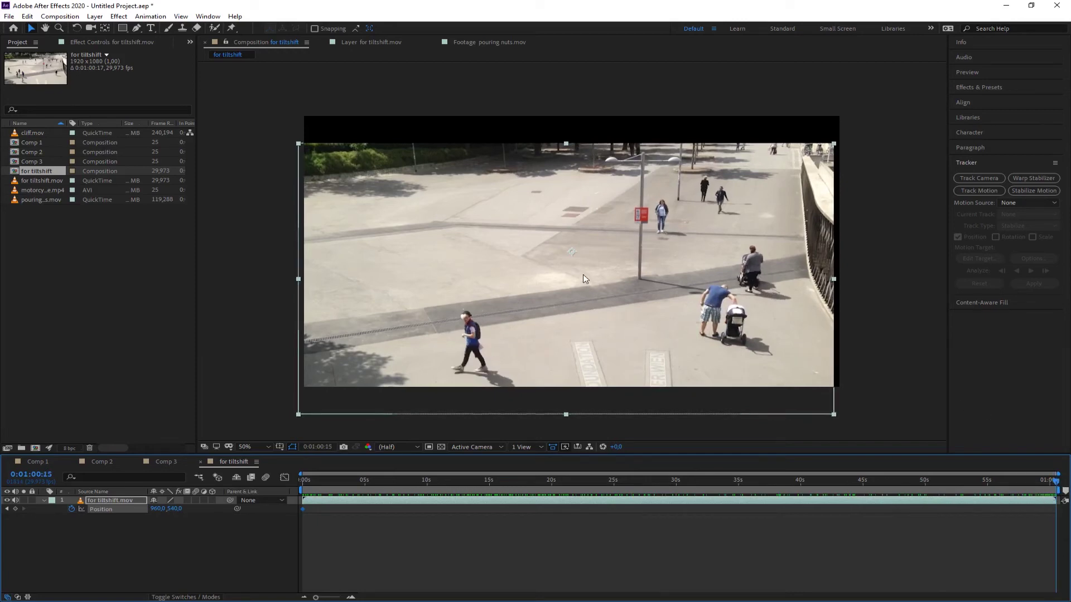
drag(585, 279, 589, 249)
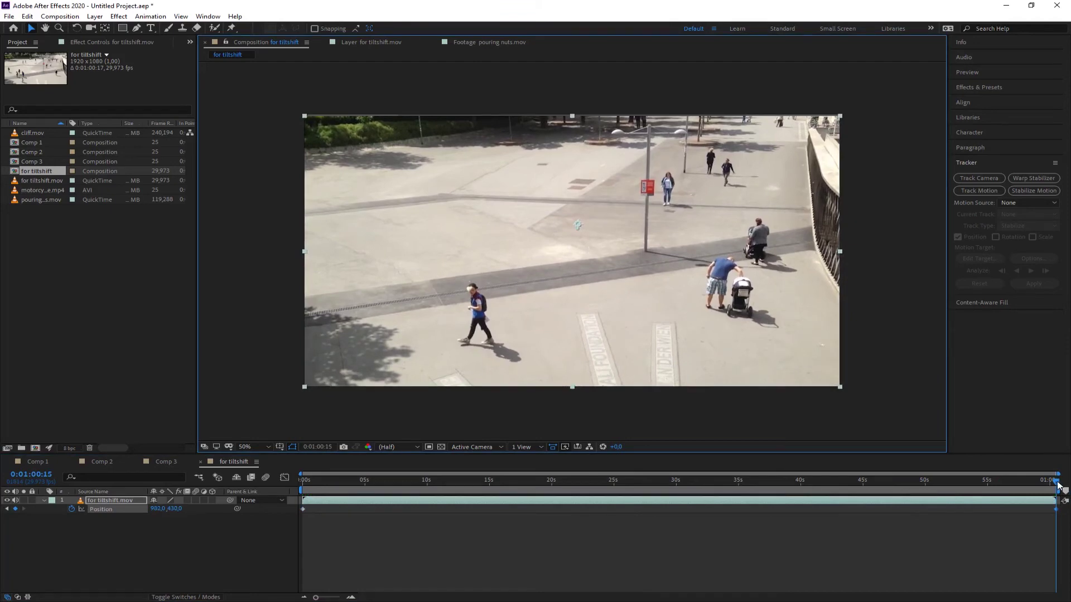
Add a Position keyframe at 0:00:29:19 by moving the layer up to about 979, 444, and return to the first frame.
drag(1059, 485, 673, 480)
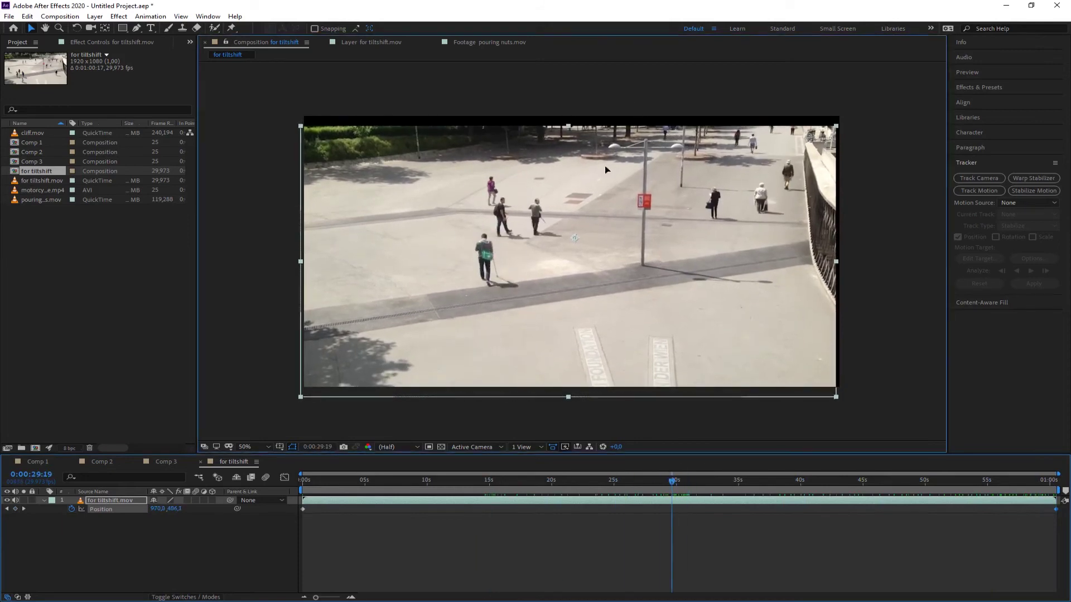
drag(605, 165, 608, 155)
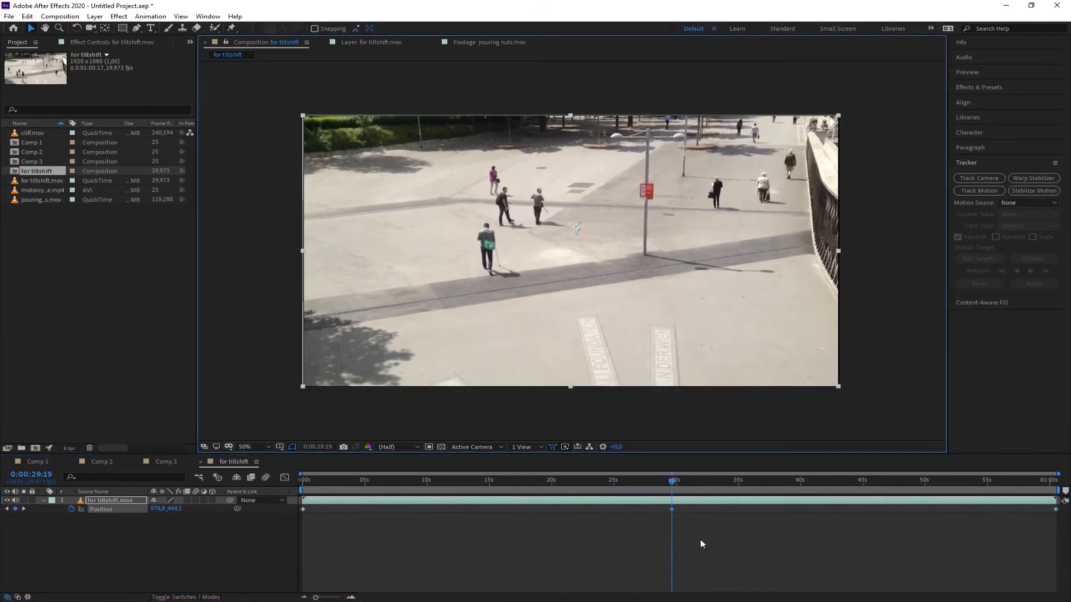
drag(672, 481, 299, 484)
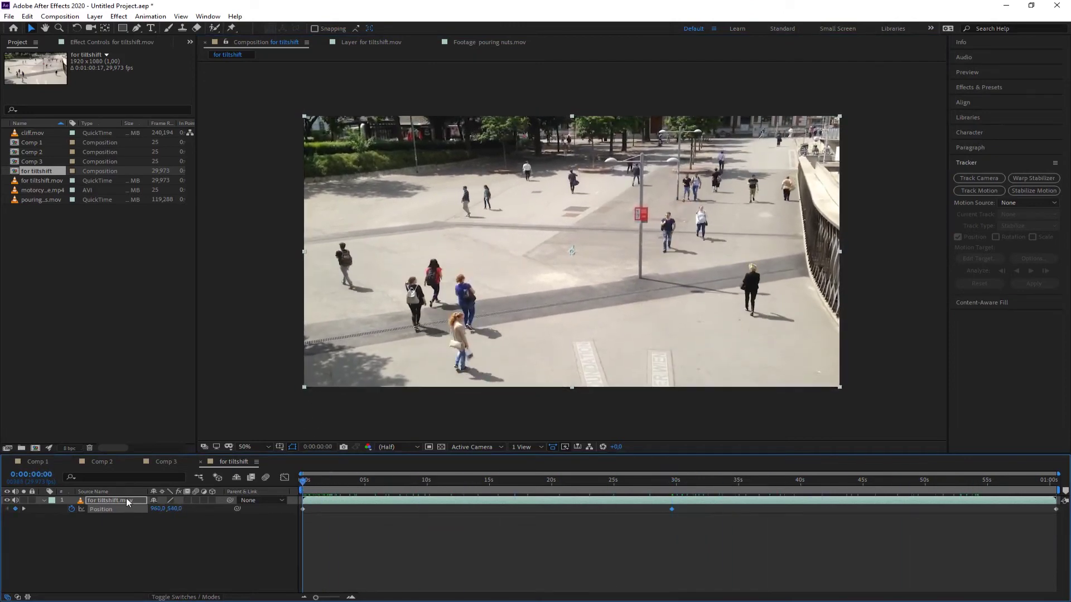
Set the Scale of the for tiltshift.mov layer to 102% to hide the remaining edges.
key(u)
key(s)
click(184, 510)
text(102)
key(Return)
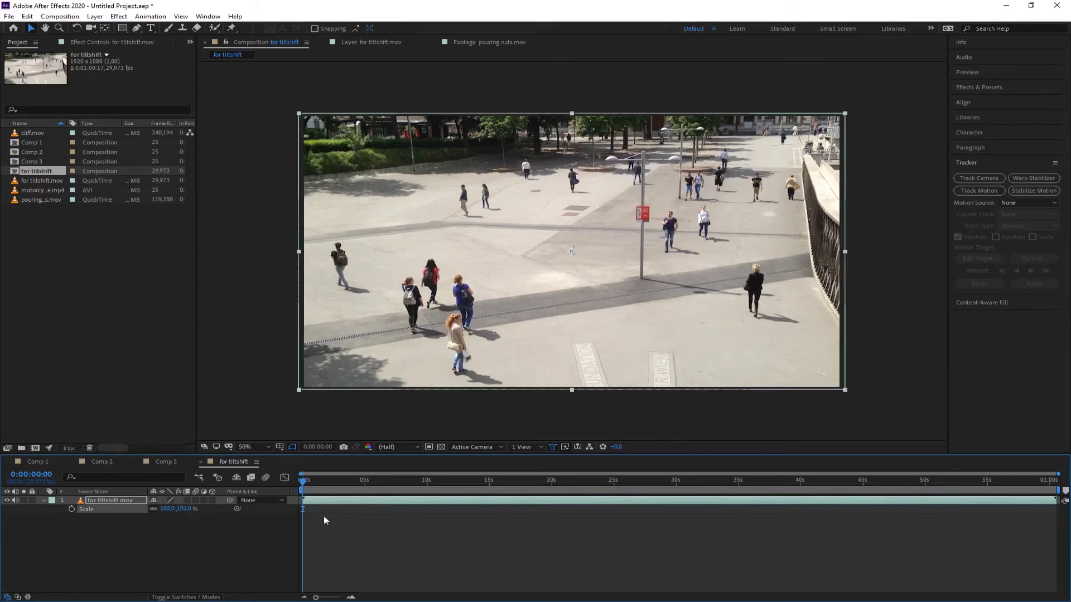
mouse_move(303, 480)
mouse_down()
mouse_move(958, 473)
mouse_move(290, 475)
mouse_up()
click(229, 354)
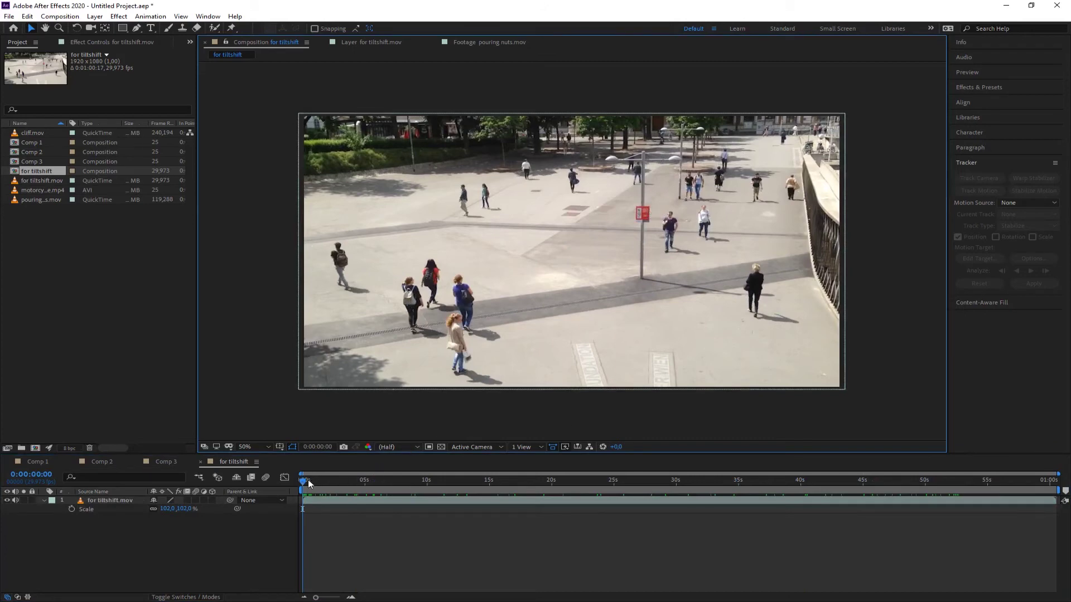
drag(308, 480, 279, 489)
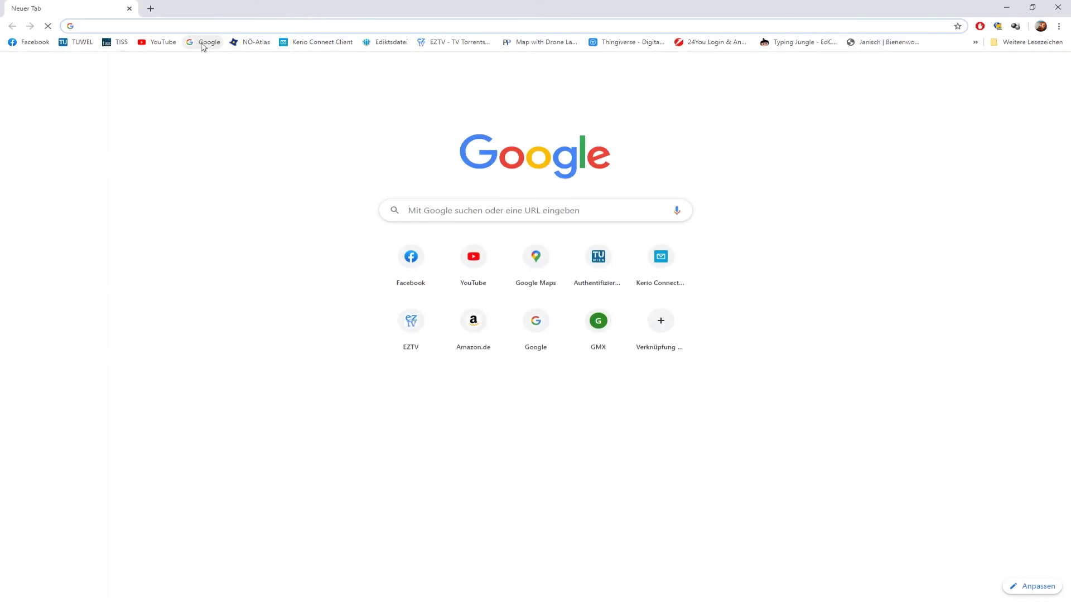
Search Google for tilt shift in the browser and look through the image results for examples of the miniature effect.
click(202, 44)
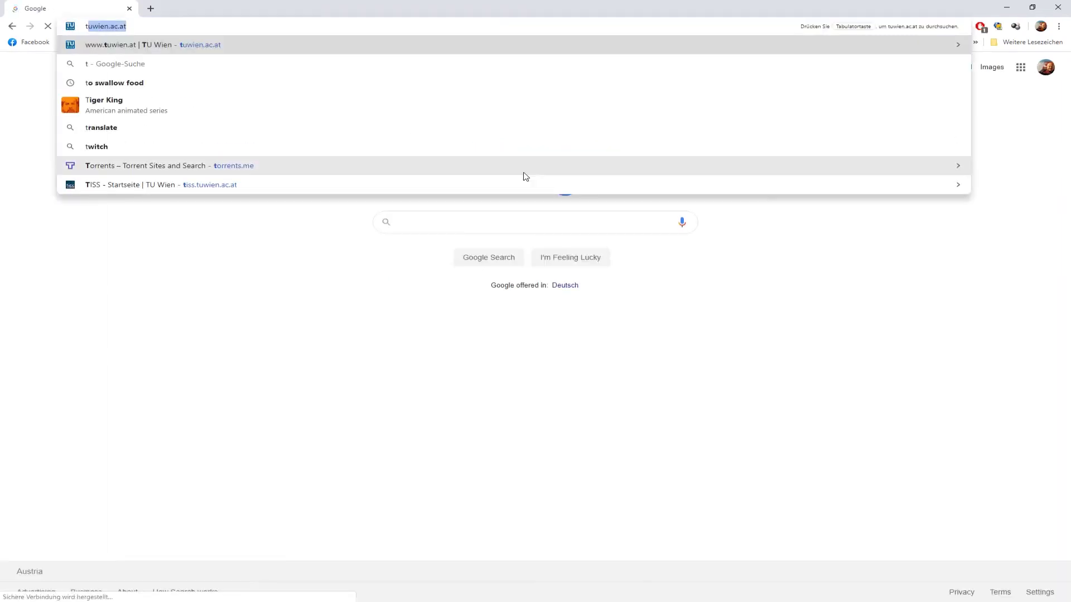
text(tilot shift)
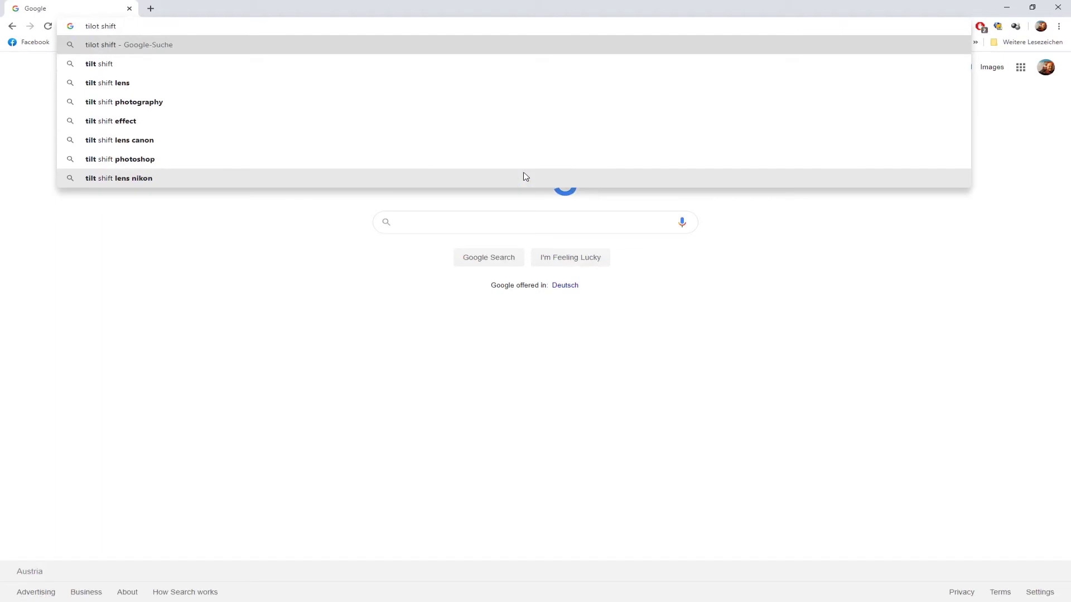
click(105, 69)
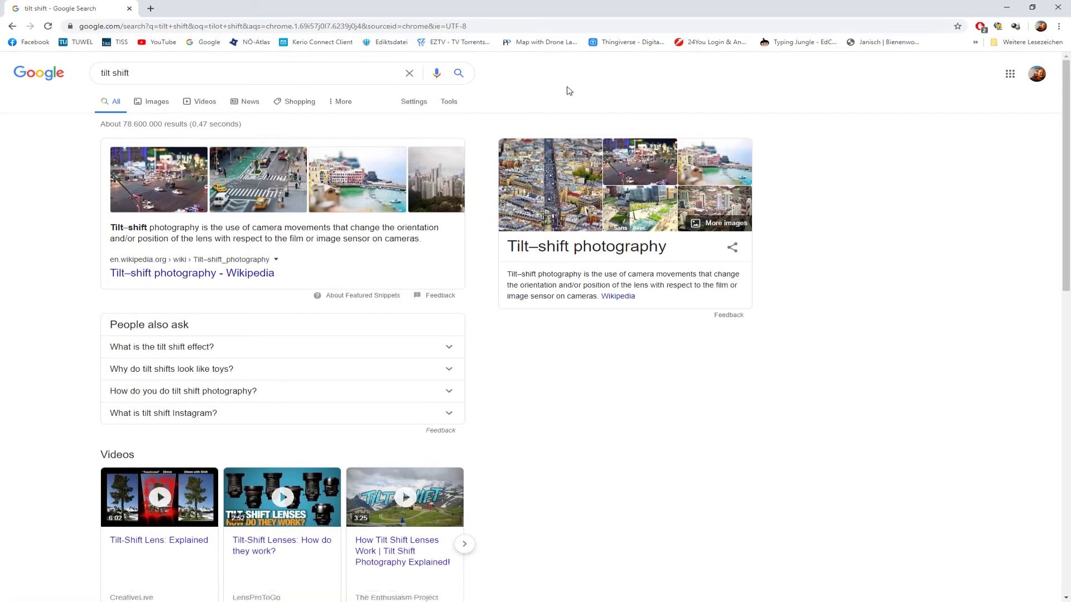
click(158, 107)
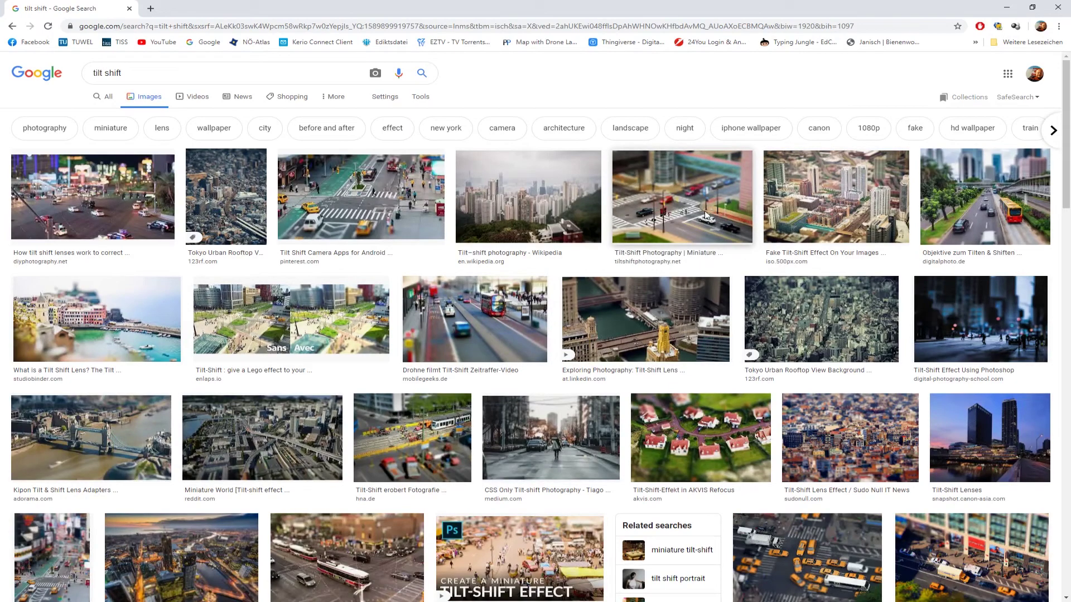
scroll(706, 216, down, 2)
scroll(706, 216, down, 15)
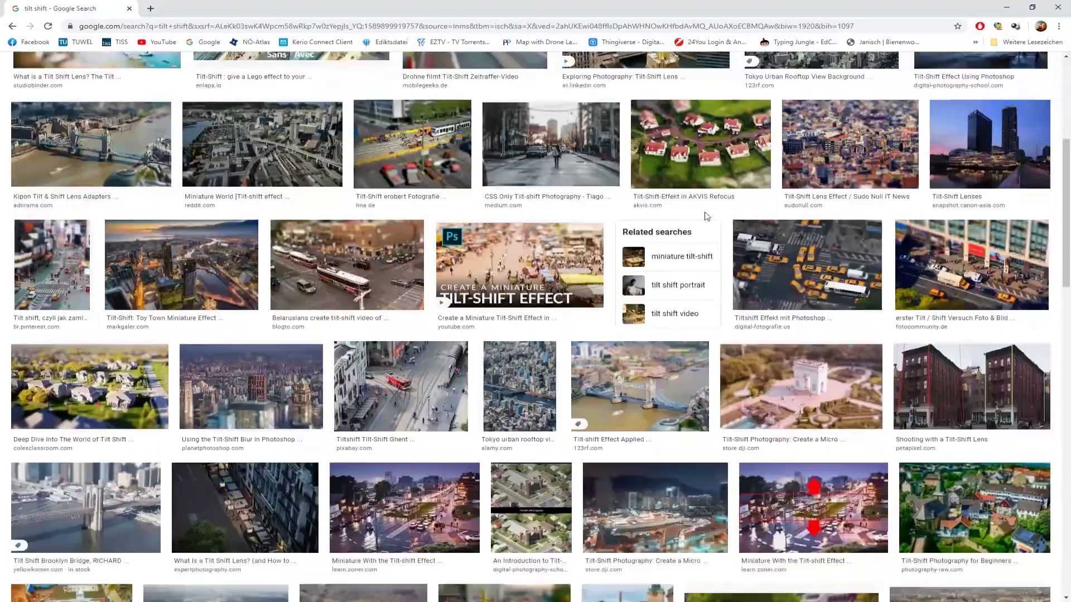
scroll(706, 216, up, 8)
scroll(706, 216, up, 9)
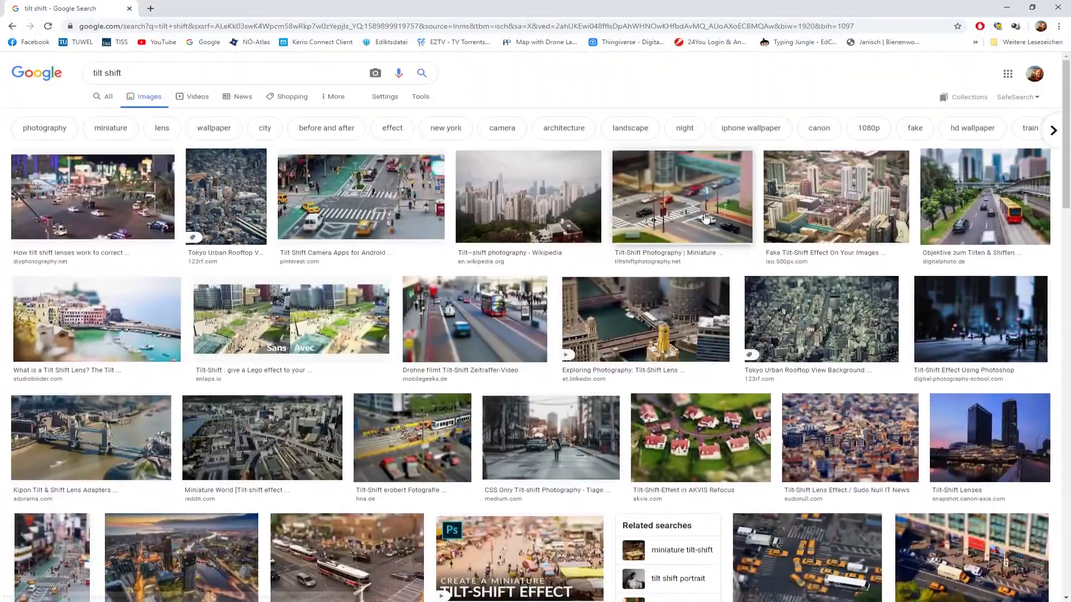
Search Google Images for tilt shift lens and examine the pictures of the lenses.
click(135, 65)
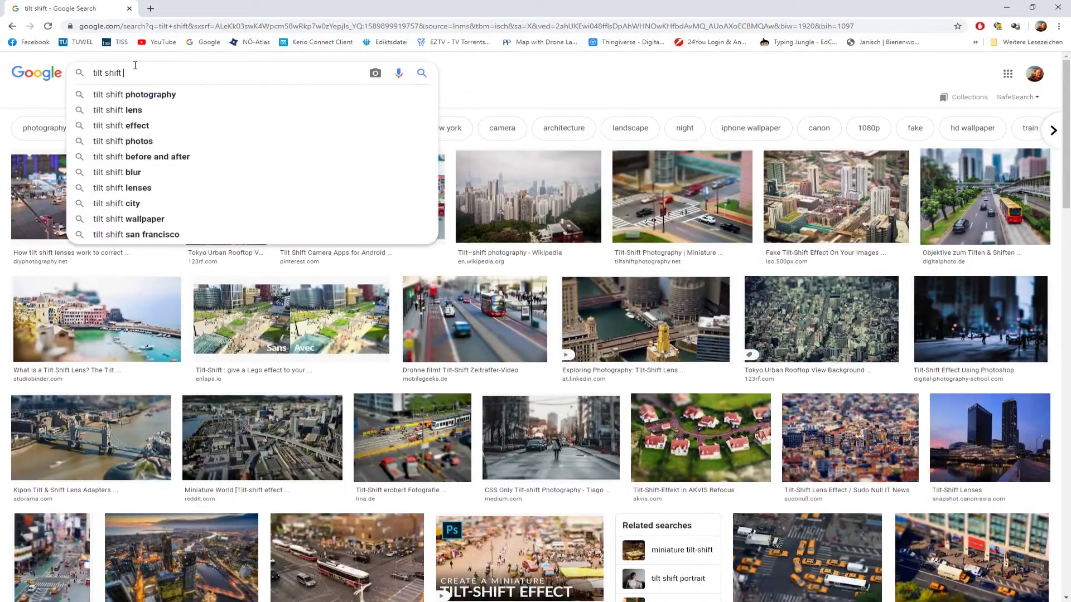
text(lens)
key(Return)
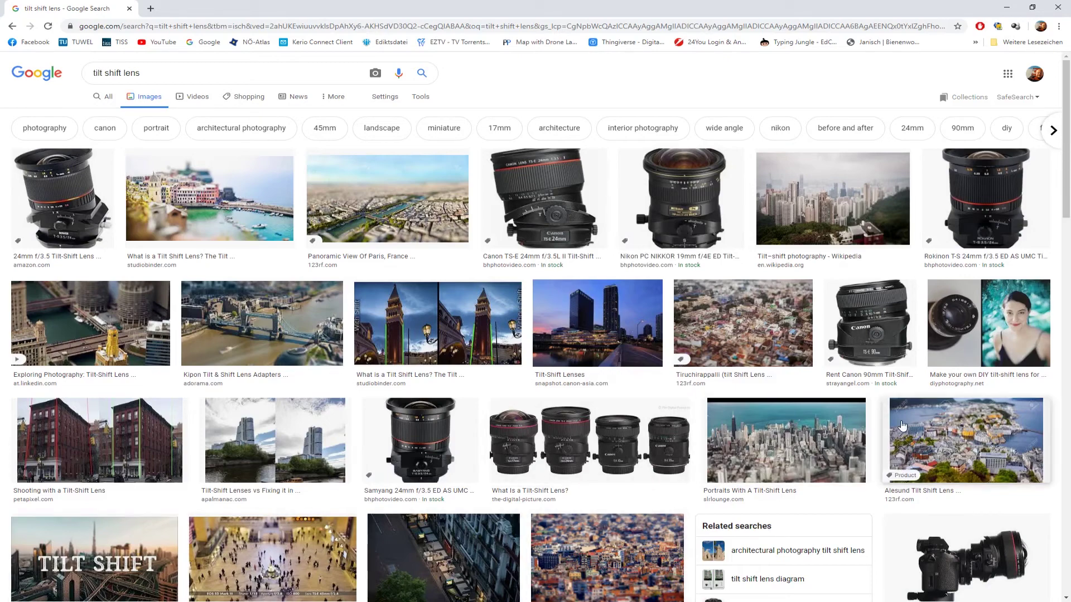
Return to After Effects and time-stretch the for tiltshift.mov layer with a Stretch Factor of 50%.
key(alt+Tab)
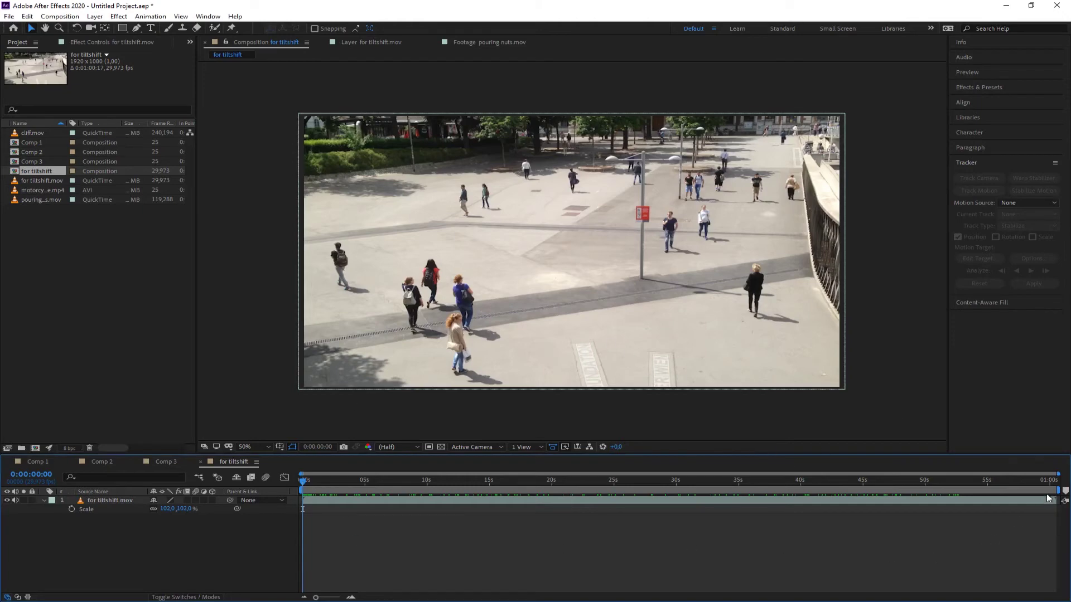
click(102, 500)
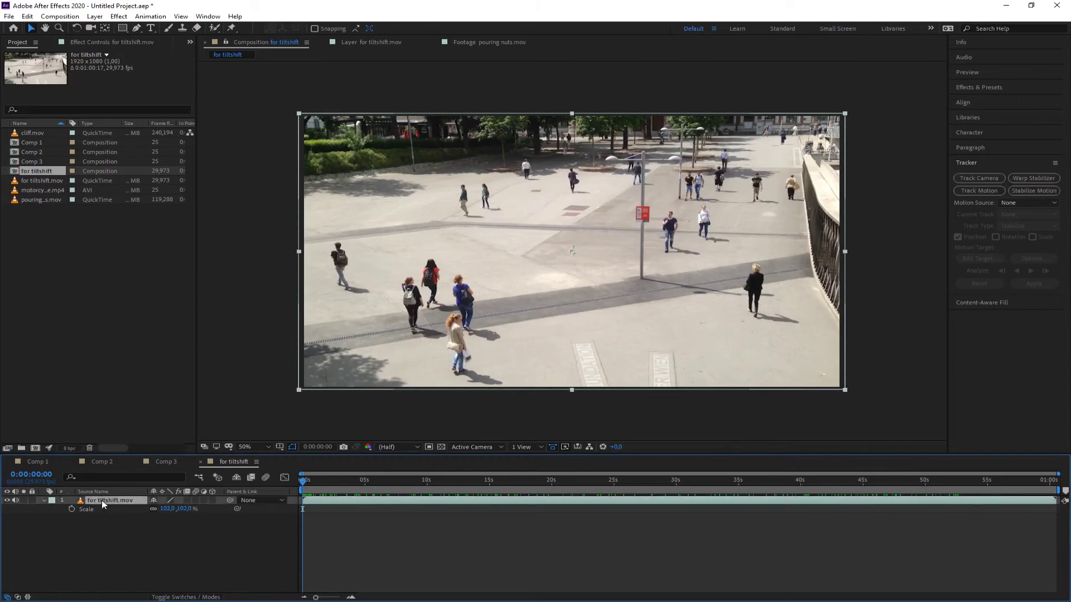
right_click(102, 500)
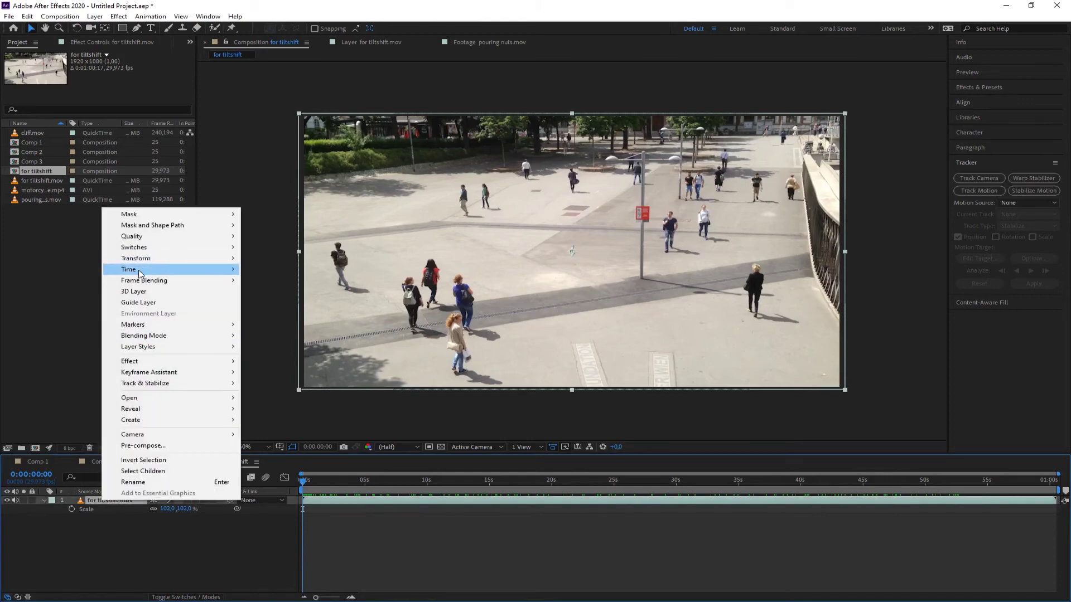
mouse_move(139, 274)
click(270, 292)
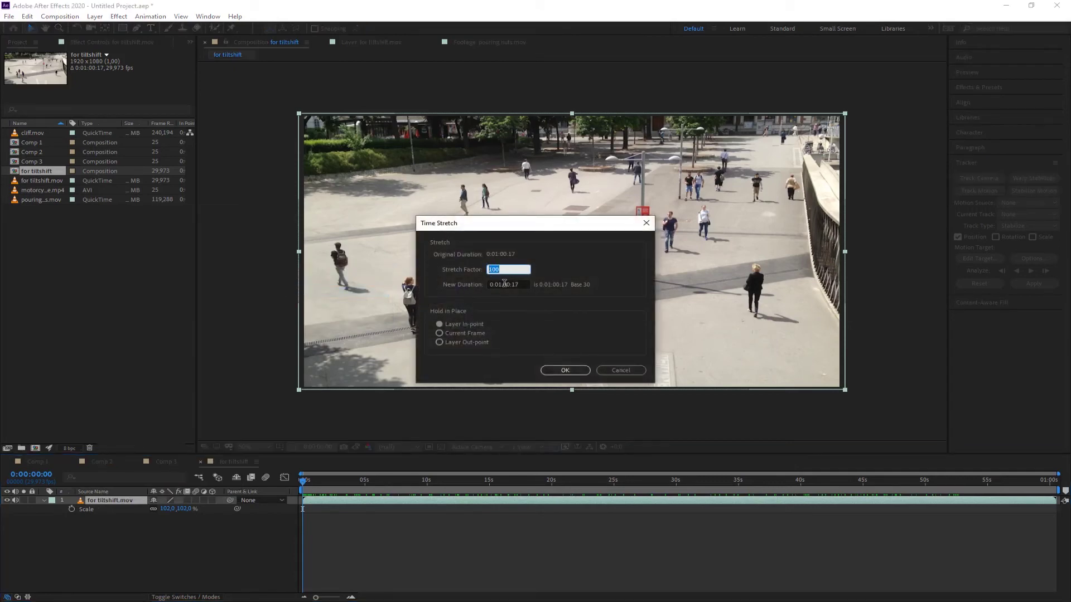
text(20)
key(BackSpace)
key(BackSpace)
text(50)
click(565, 371)
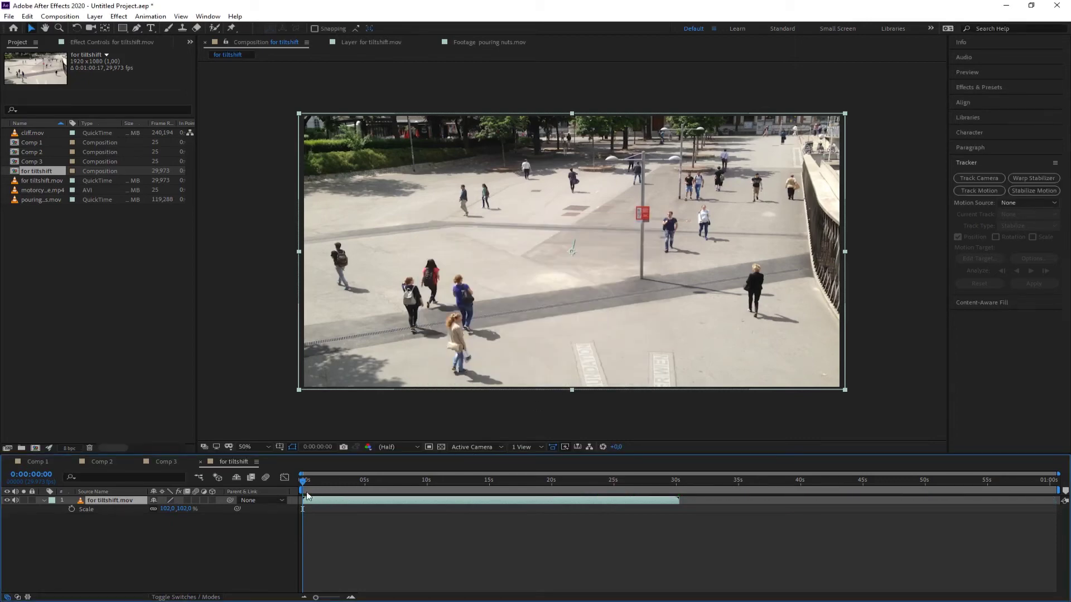
Play the sped-up clip from the first frame, mute the layer's audio, and return the playhead to 0:00:01:04.
mouse_move(303, 487)
mouse_down()
mouse_move(446, 483)
mouse_move(282, 485)
mouse_up()
click(995, 89)
click(968, 72)
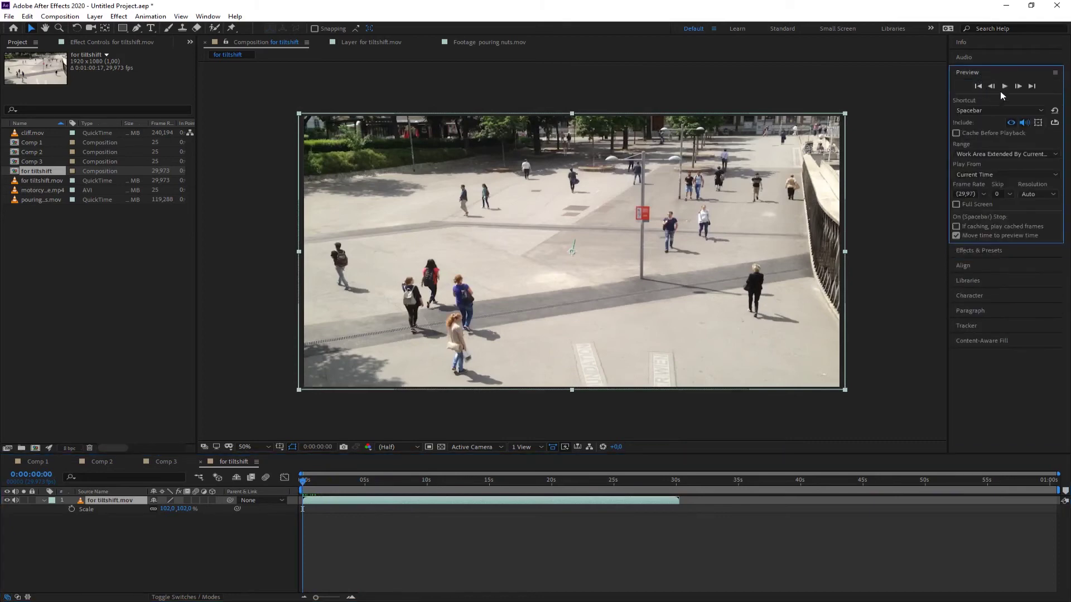
click(1005, 86)
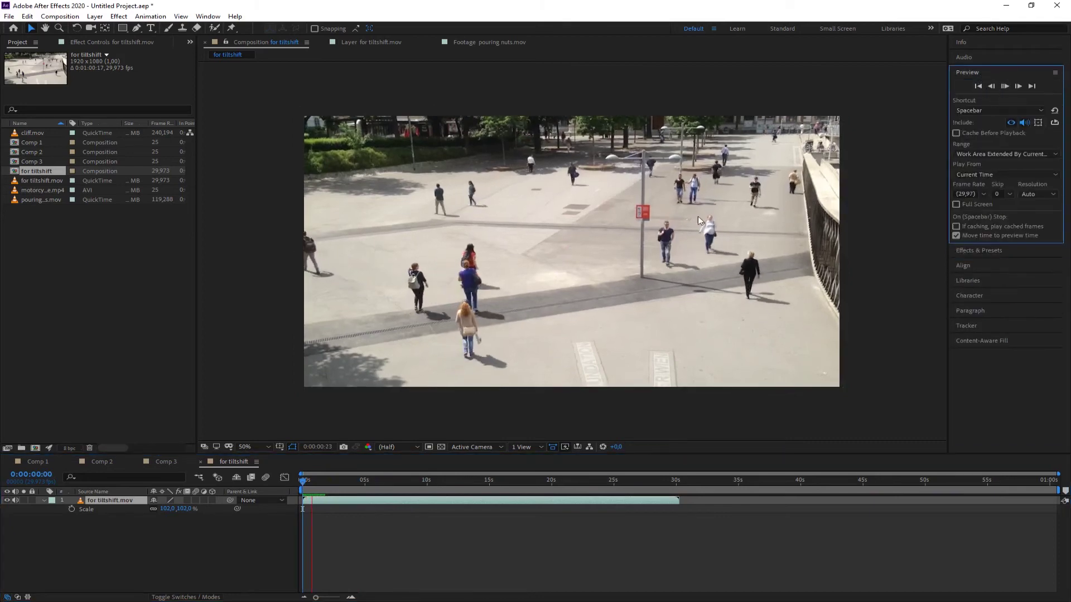
click(17, 499)
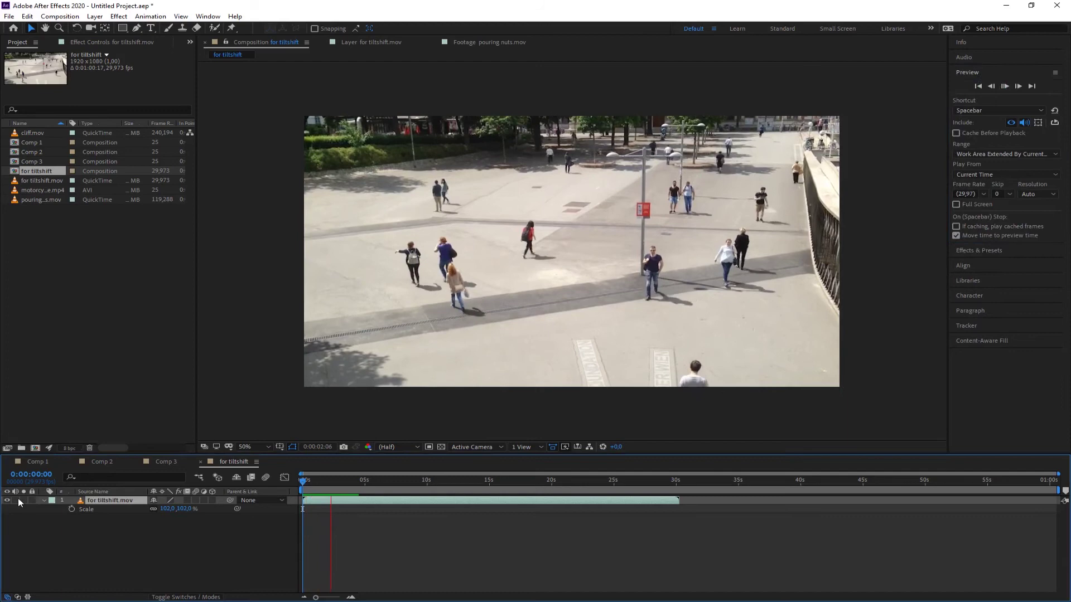
click(1005, 86)
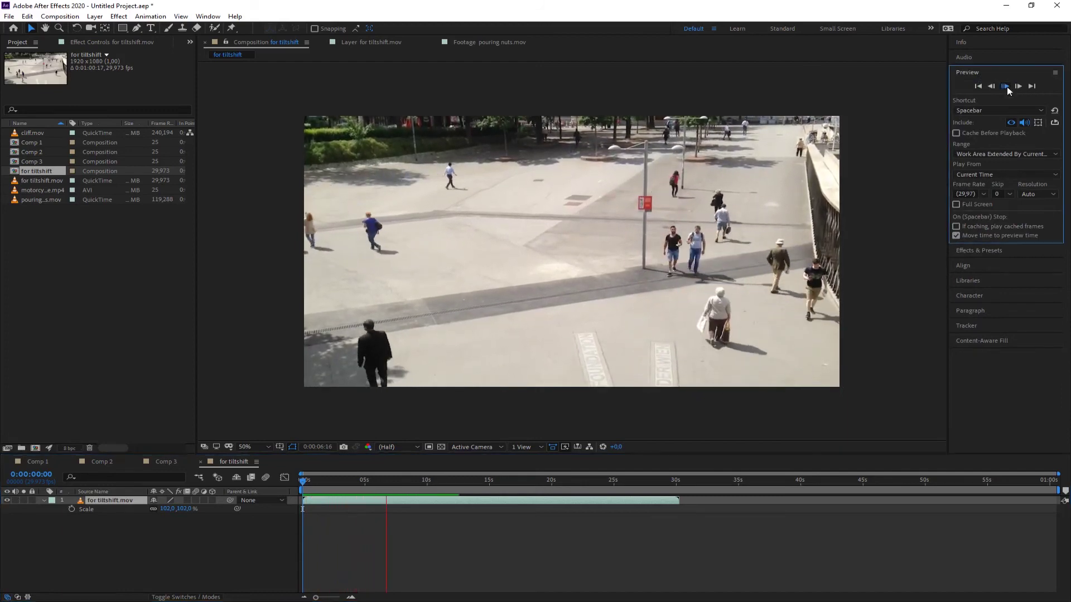
drag(381, 482, 316, 498)
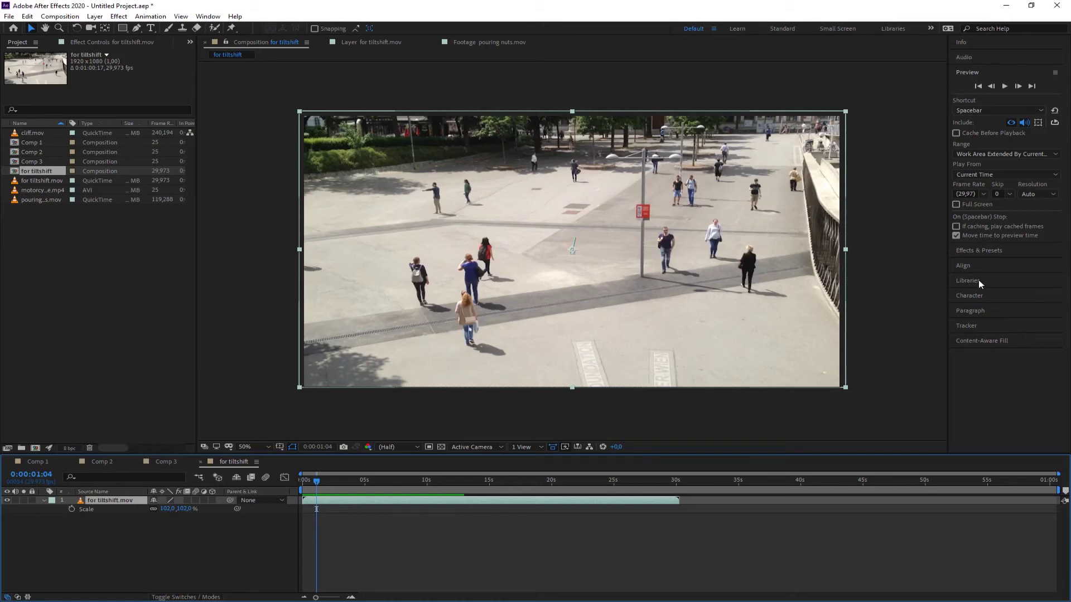
Apply the Posterize Time effect to the for tiltshift.mov layer and set its Frame Rate to 10.
click(979, 252)
click(988, 100)
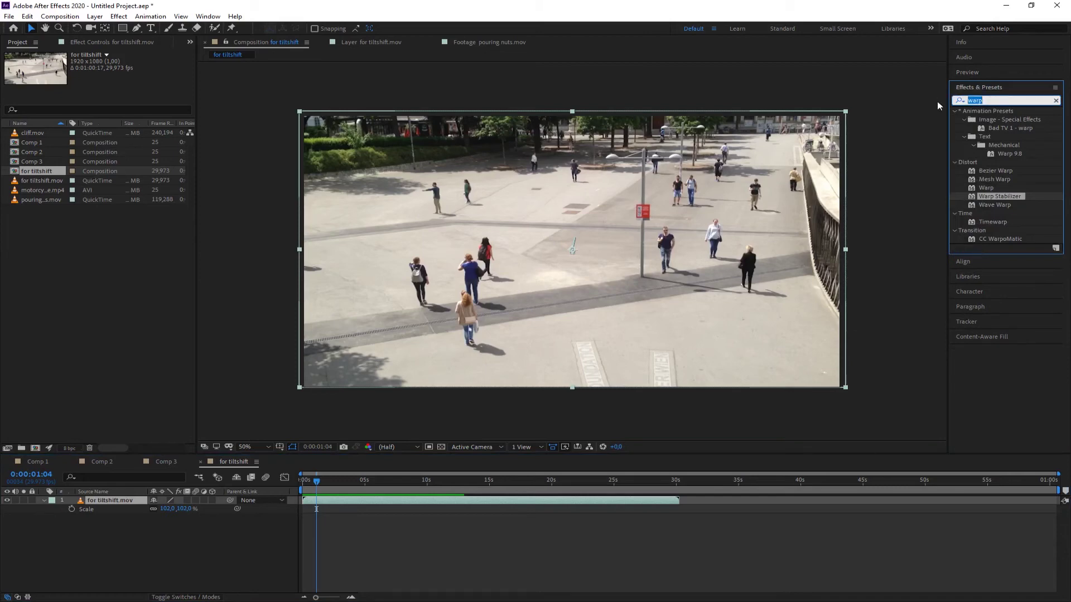
text(poster)
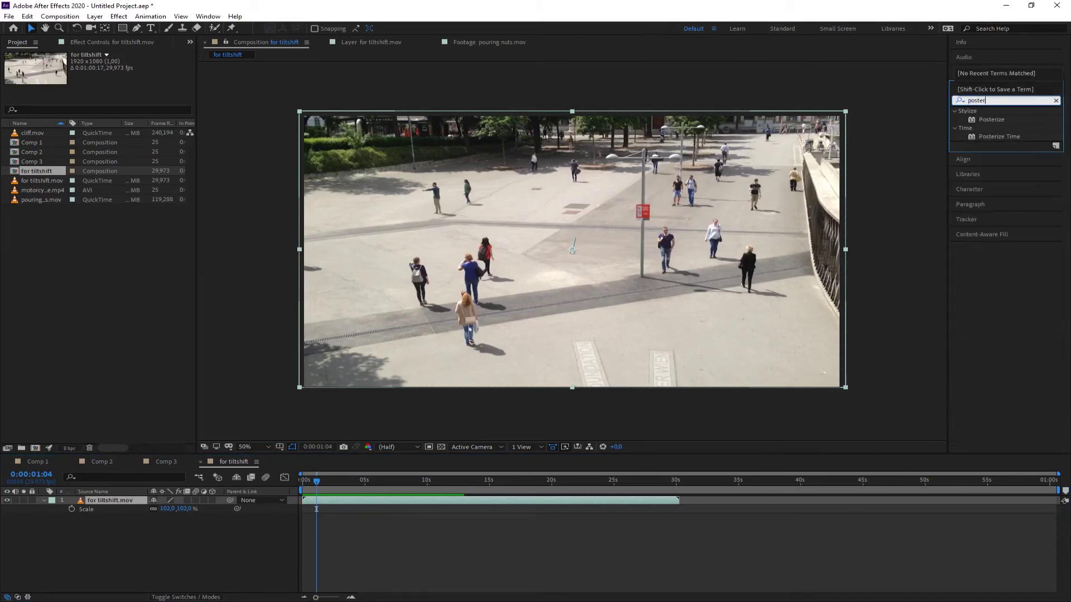
click(992, 135)
drag(991, 136, 122, 501)
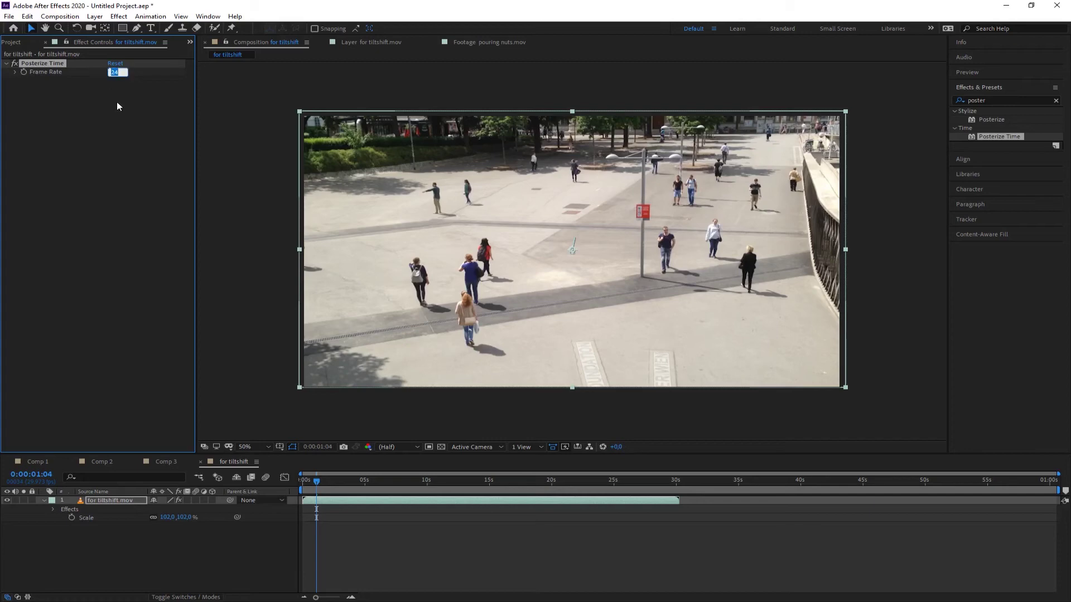
text(10)
click(89, 132)
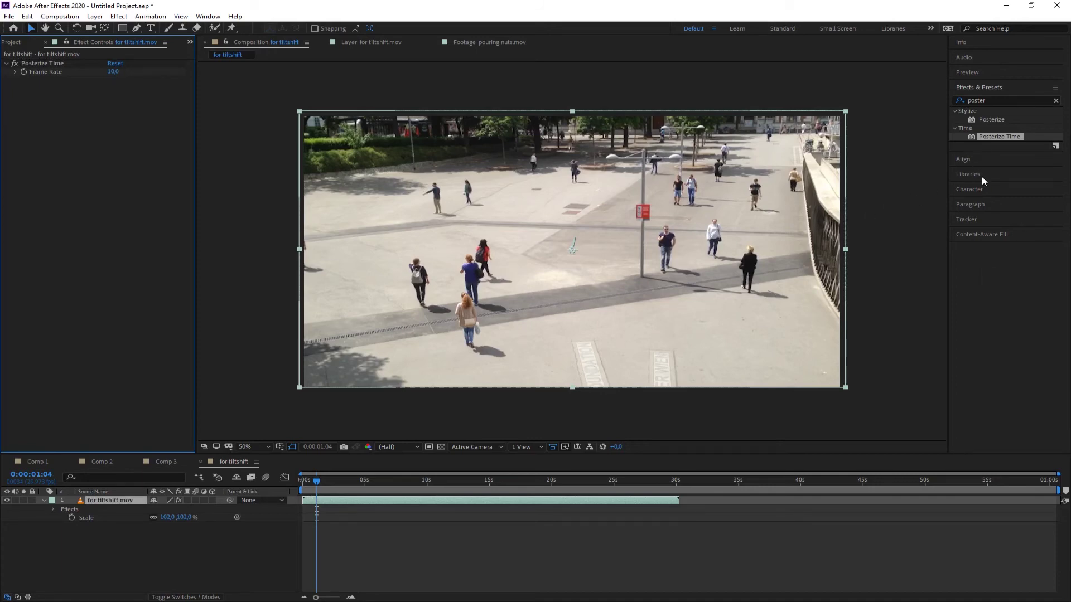
Play back the opening seconds of the composition twice to judge the stop-motion look of the posterized footage.
click(989, 71)
click(1005, 86)
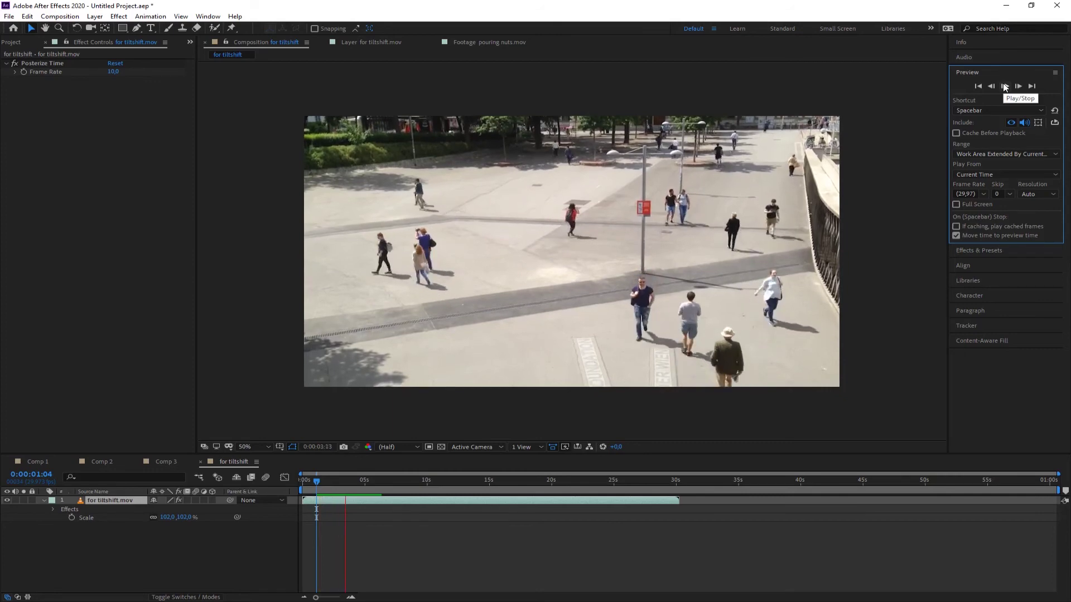
click(1005, 87)
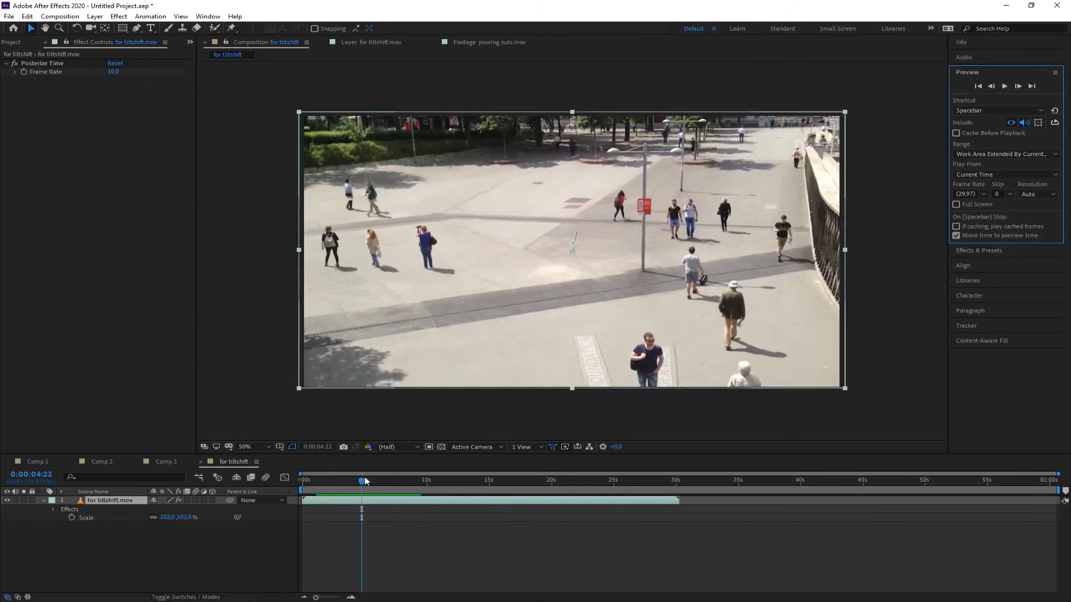
drag(363, 480, 327, 480)
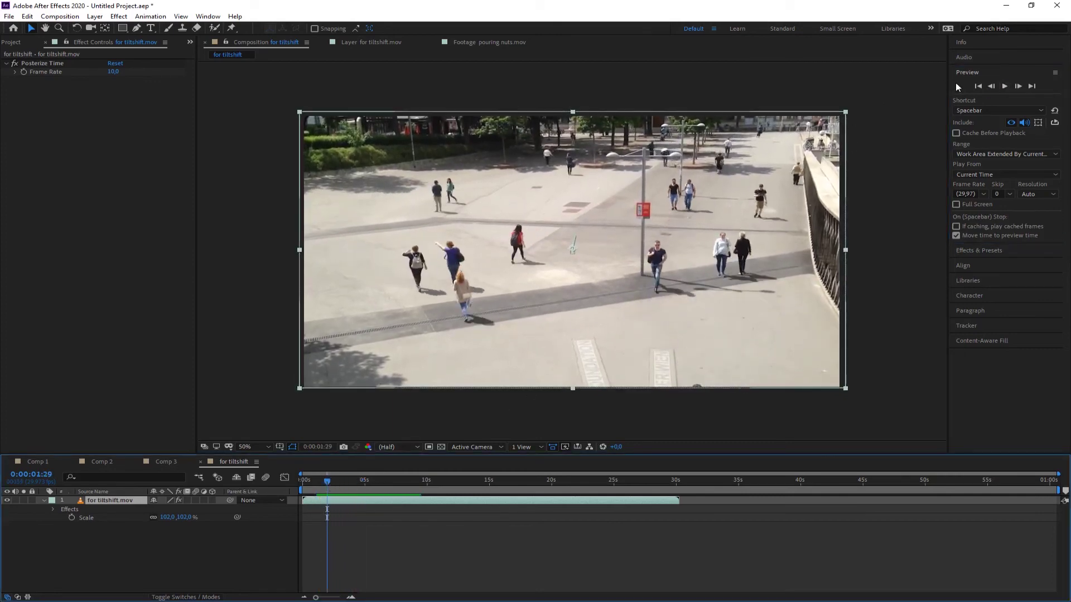
click(1005, 87)
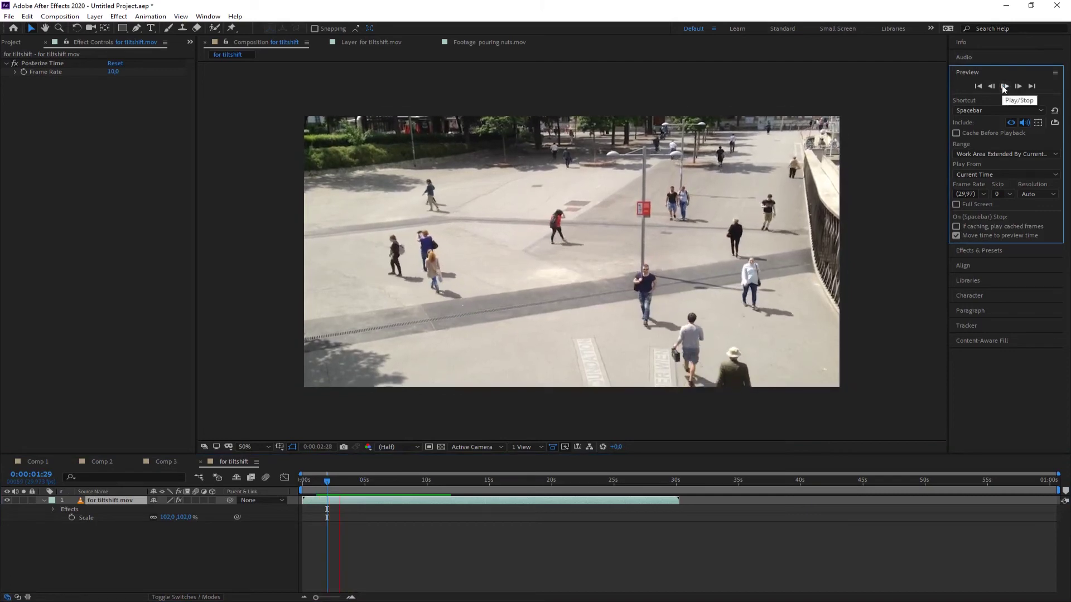
click(1005, 86)
Set the Posterize Time Frame Rate to 5, play the clip from the first frame, and return to the start.
click(115, 72)
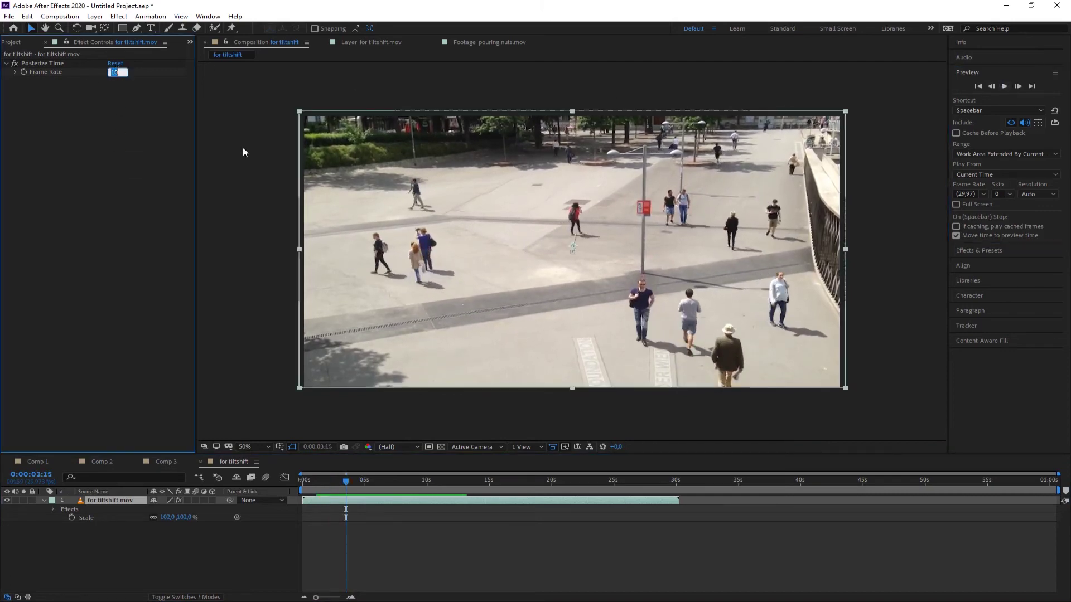
text(5)
key(Return)
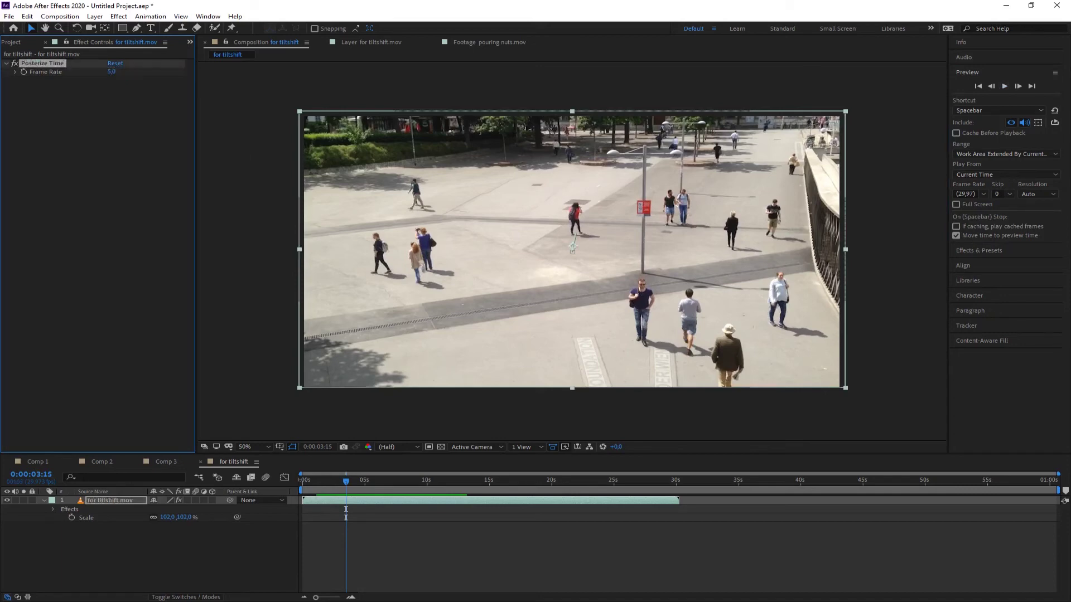
drag(347, 479, 303, 479)
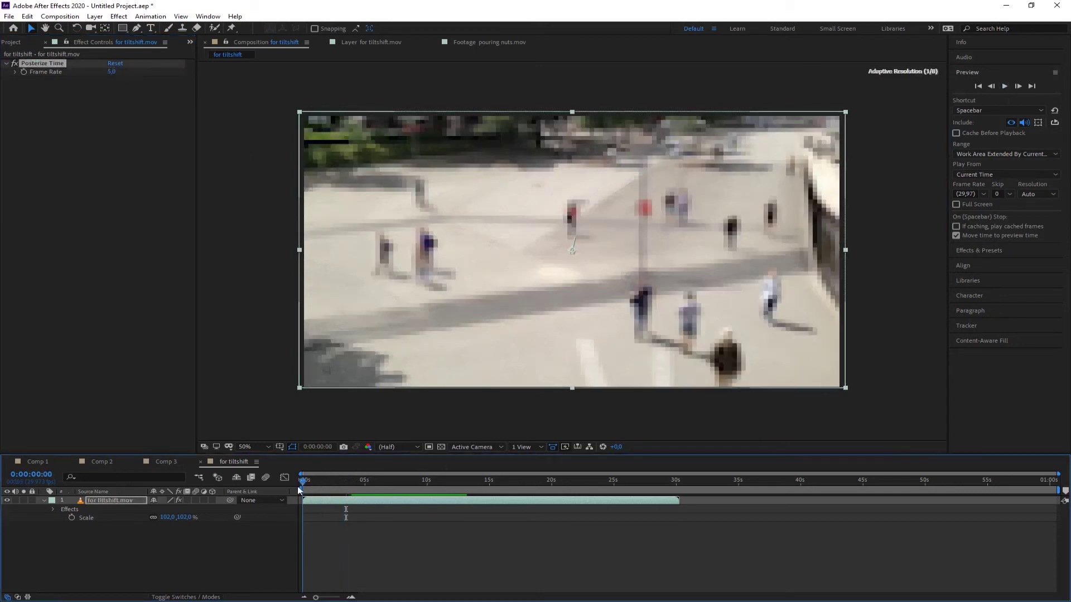
click(1004, 86)
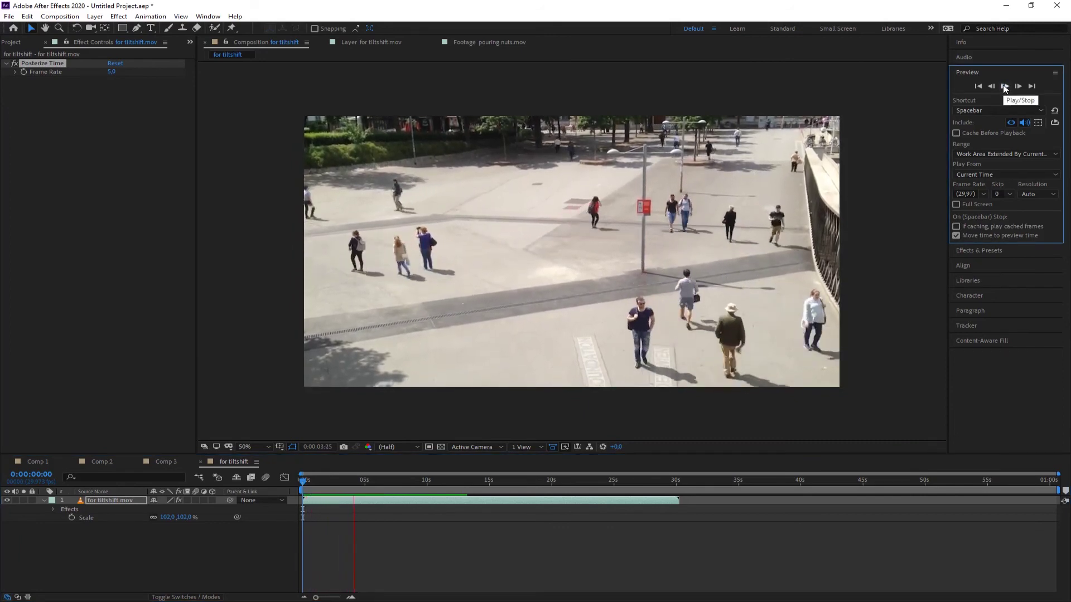
click(1005, 87)
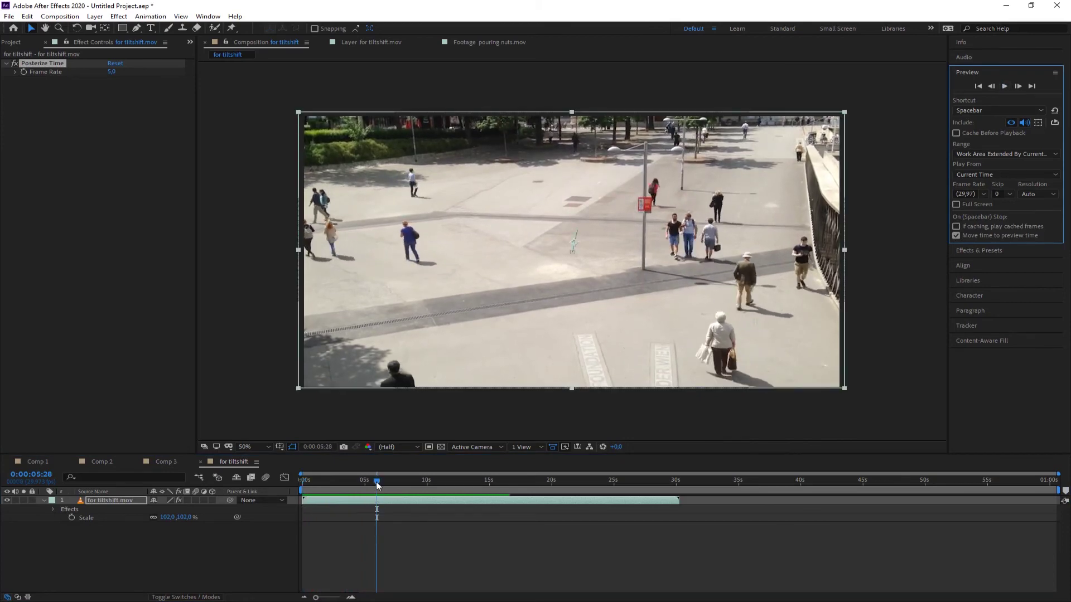
drag(376, 480, 279, 480)
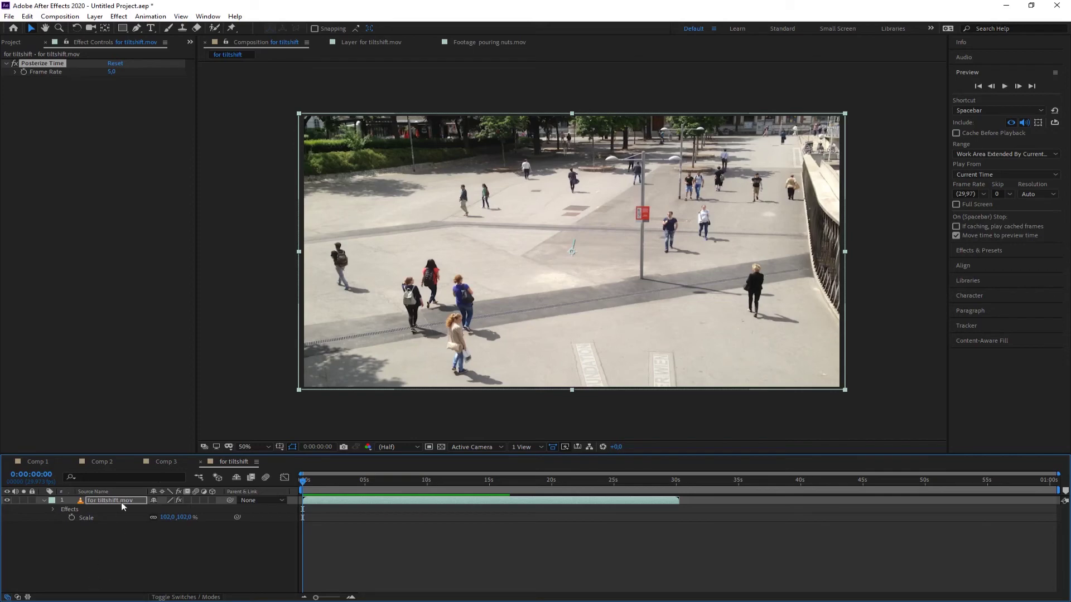
Find the Lumetri Color effect and apply it to the for tiltshift.mov layer.
click(989, 252)
click(999, 101)
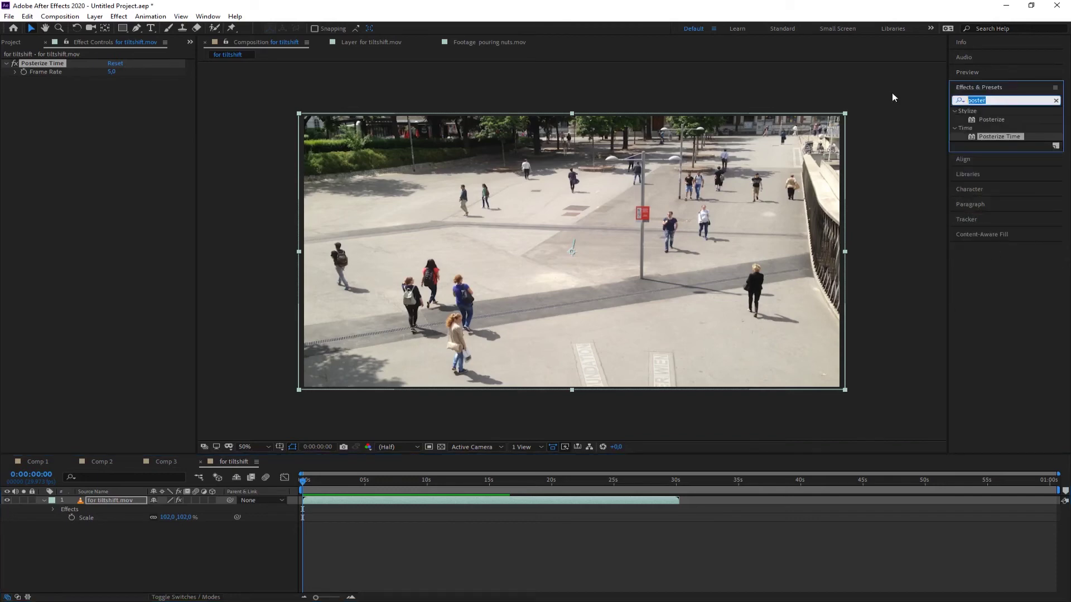
text(lum)
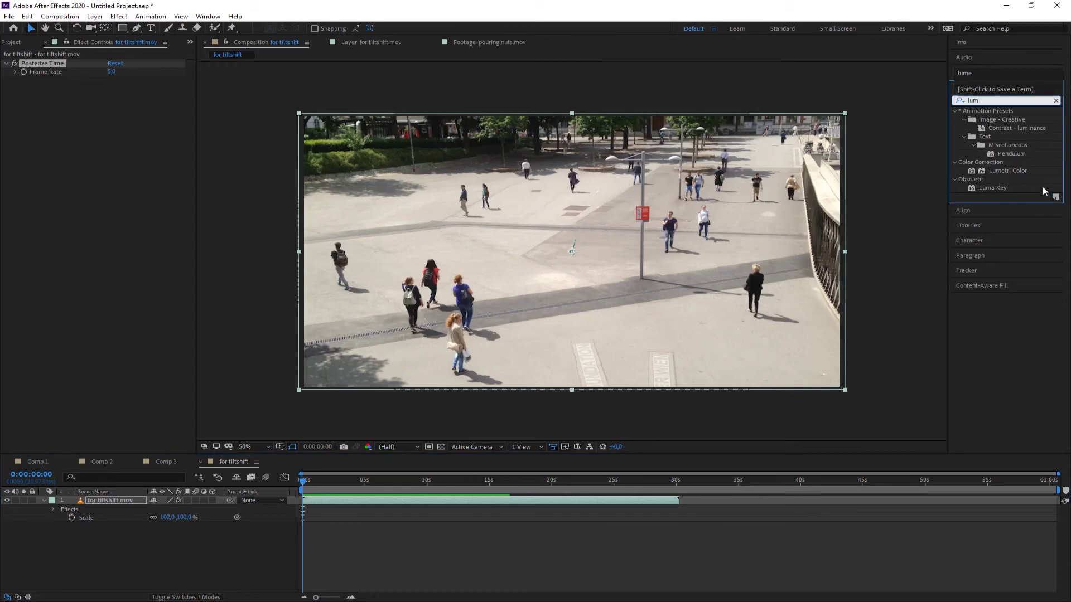
click(1001, 172)
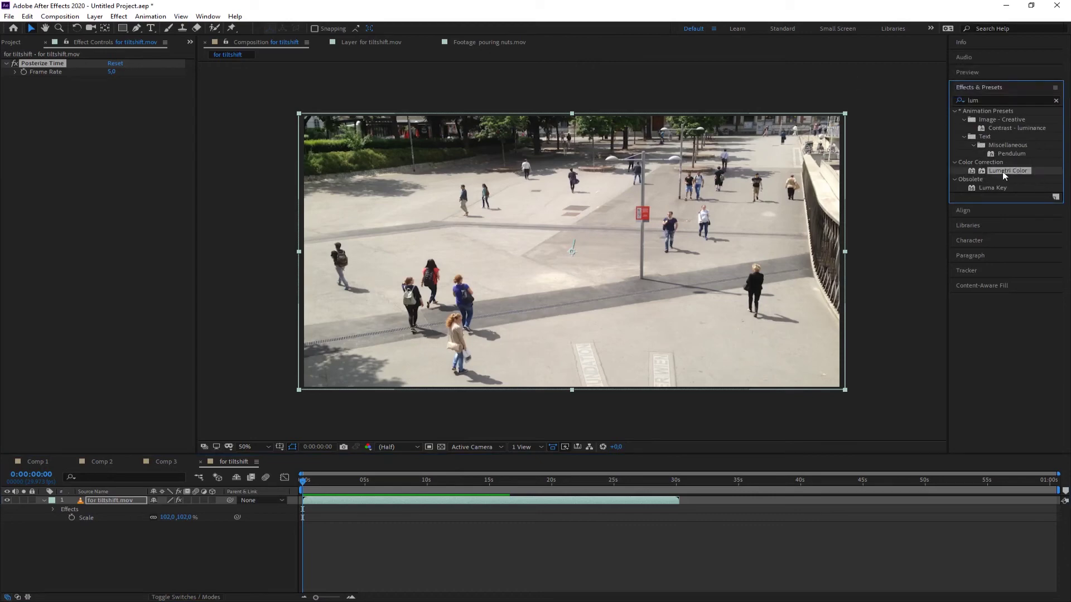
drag(1002, 172, 112, 500)
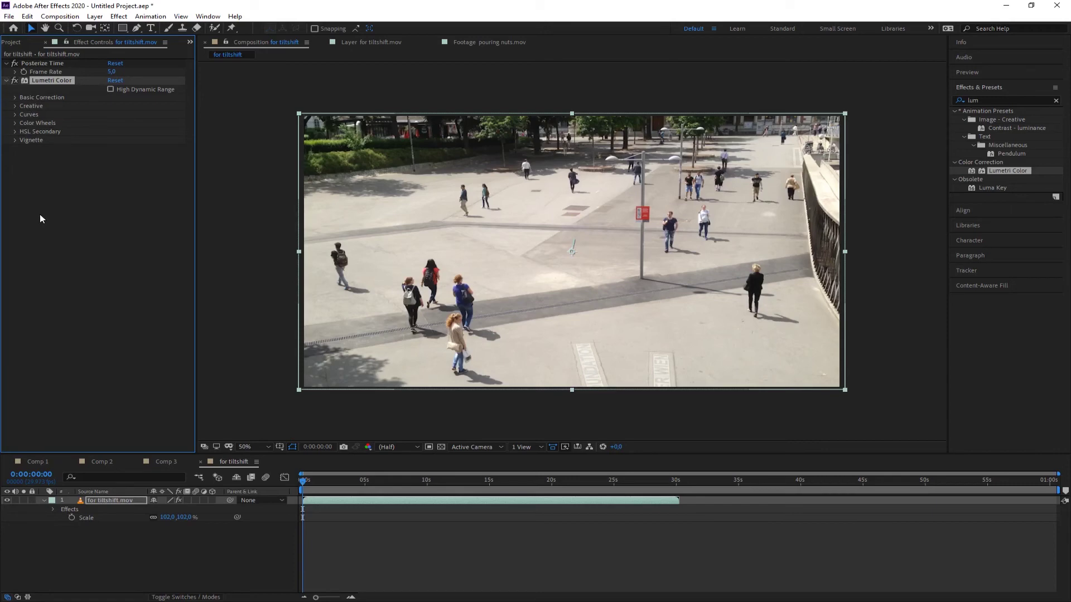
Shape the Lumetri RGB curve into a contrast S-curve, lowering a shadow point and raising a highlight point.
click(15, 114)
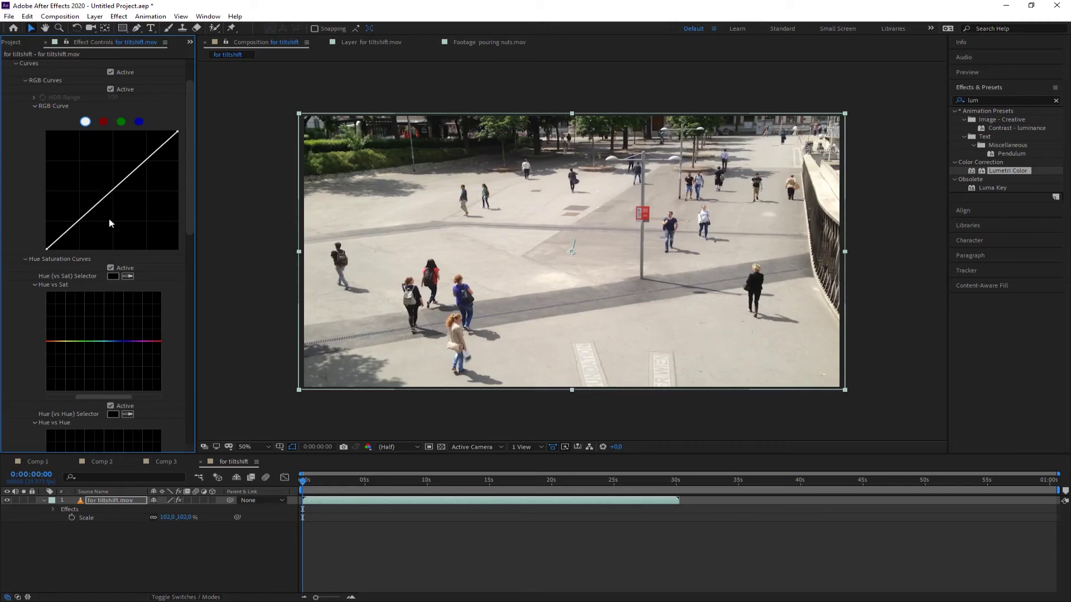
drag(113, 192, 117, 202)
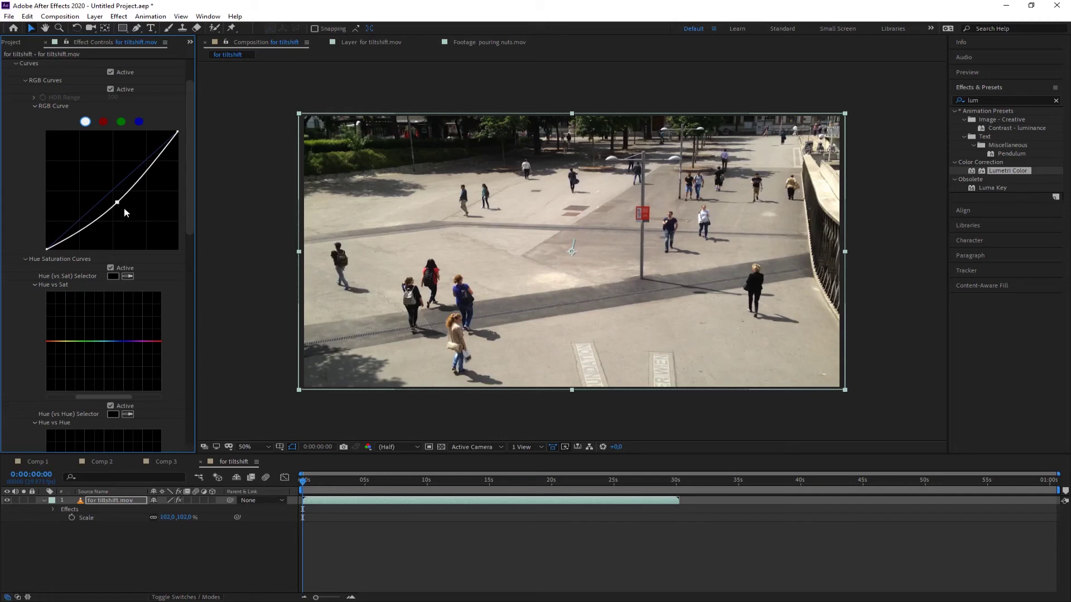
drag(117, 202, 84, 234)
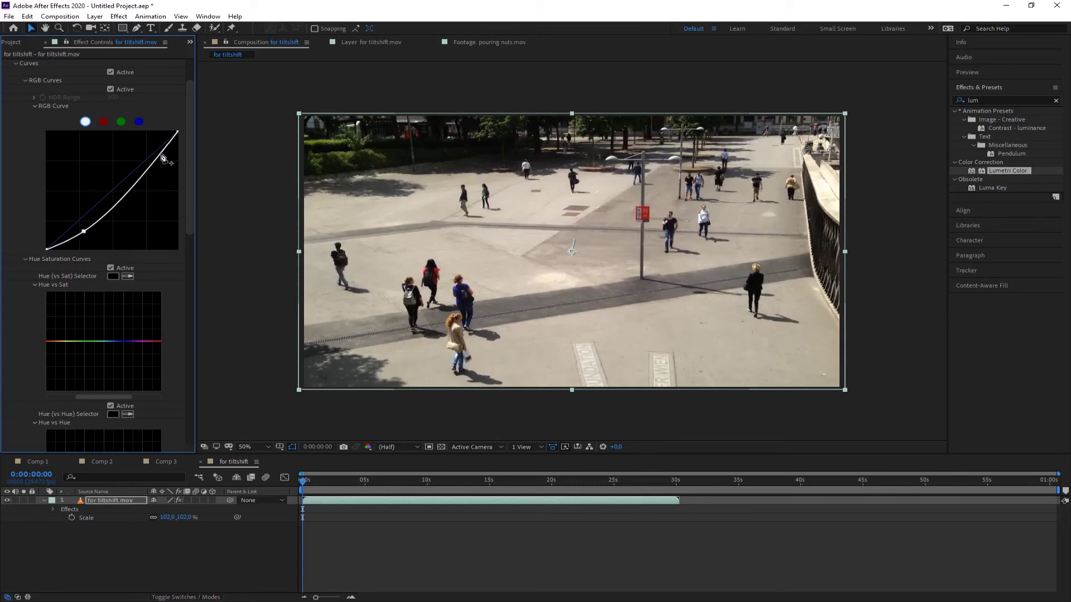
drag(163, 149, 151, 148)
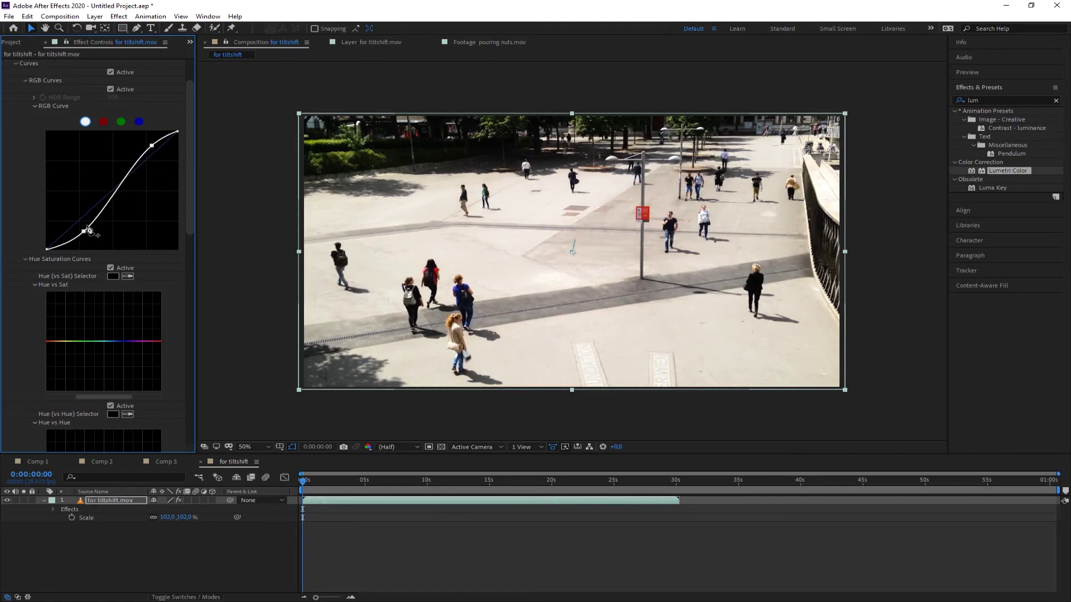
scroll(89, 230, up, 1)
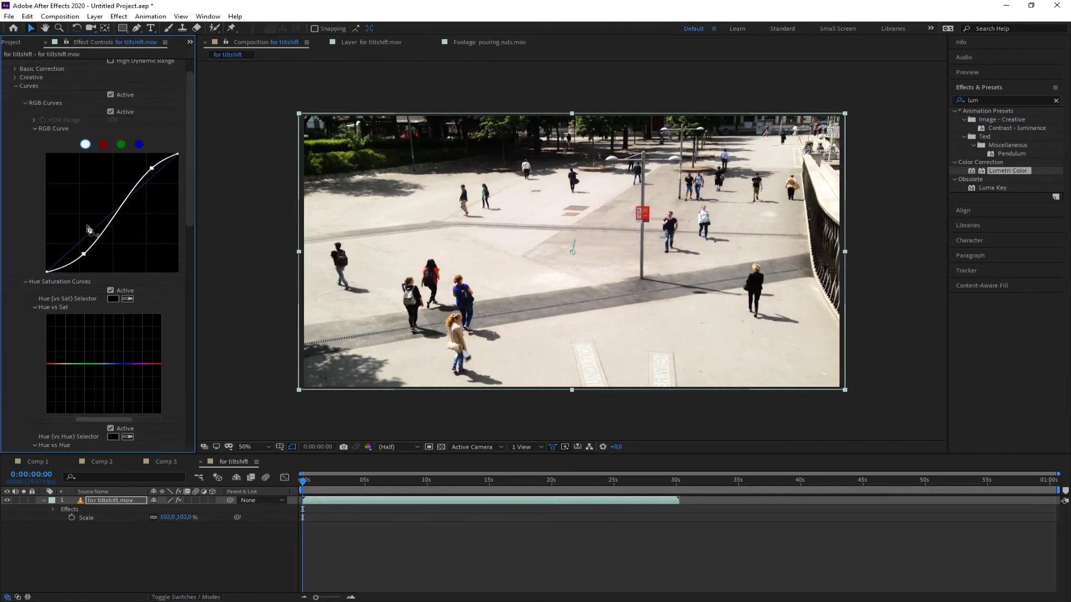
click(17, 86)
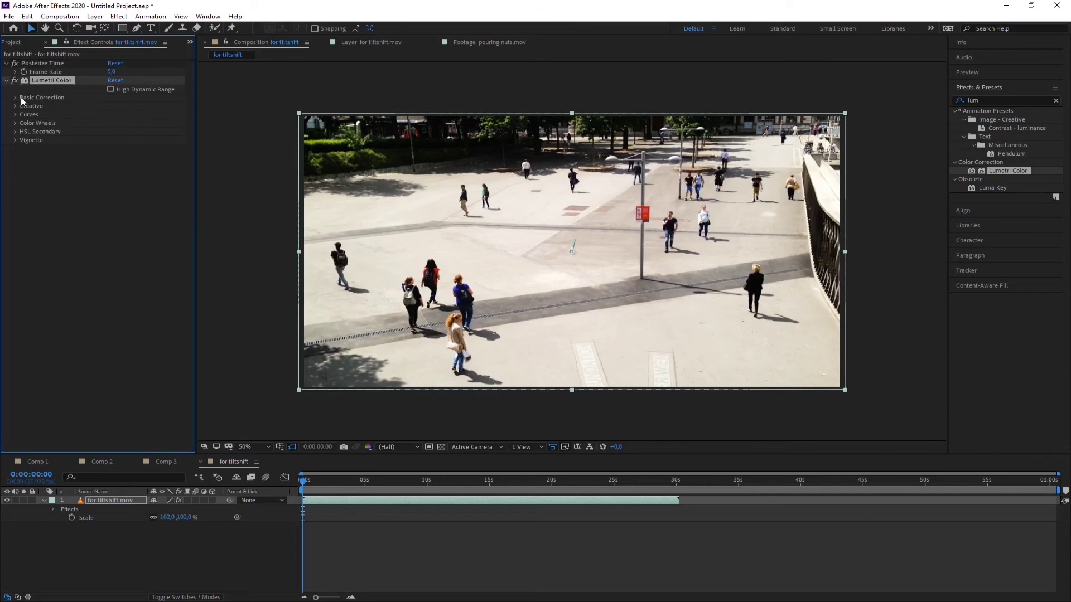
In Lumetri's Basic Correction, set Highlights to -23, Whites to -21, Shadows to 28 and Blacks to 40.
click(15, 98)
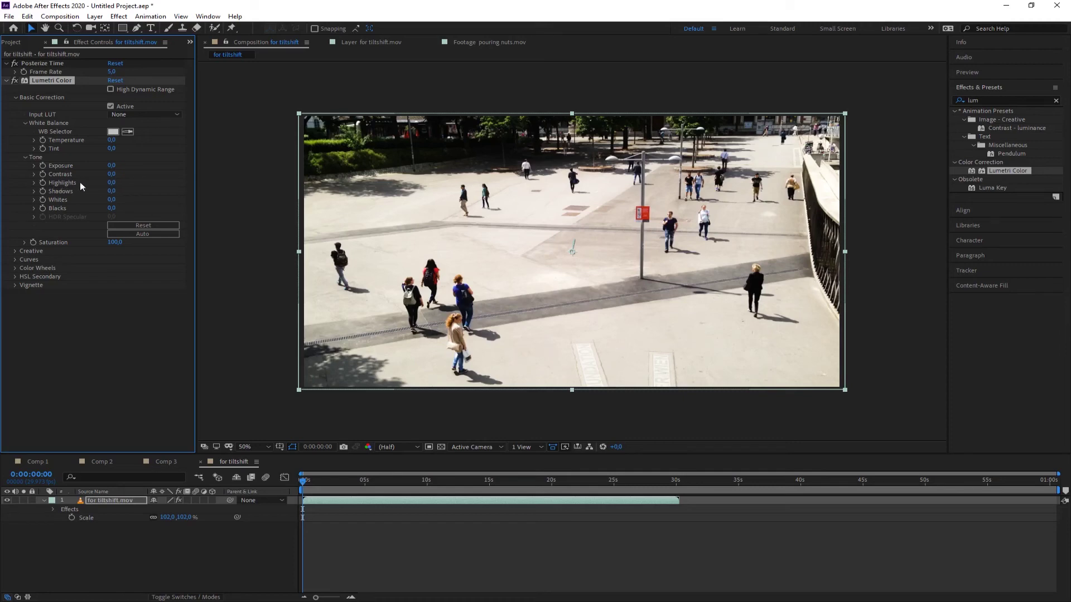
mouse_move(112, 183)
mouse_down()
mouse_move(80, 182)
mouse_move(96, 182)
mouse_up()
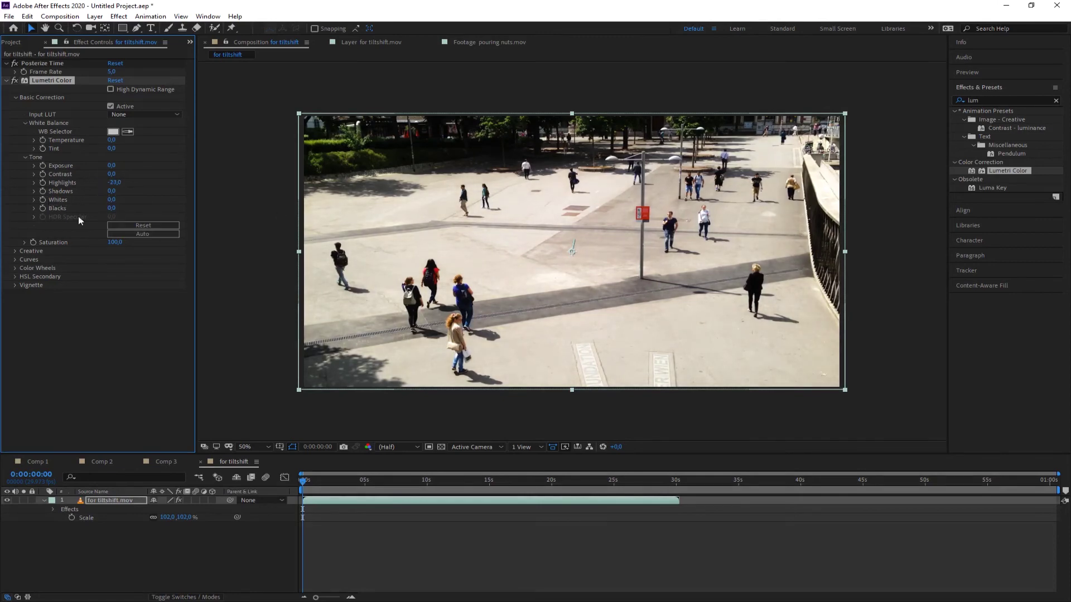
drag(111, 200, 97, 200)
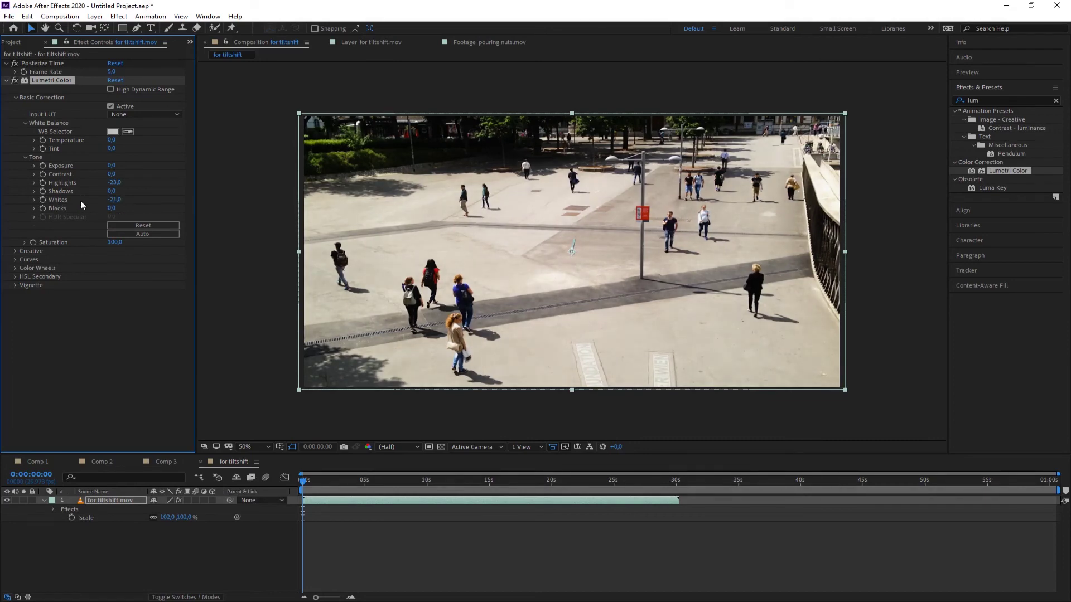
drag(111, 191, 135, 209)
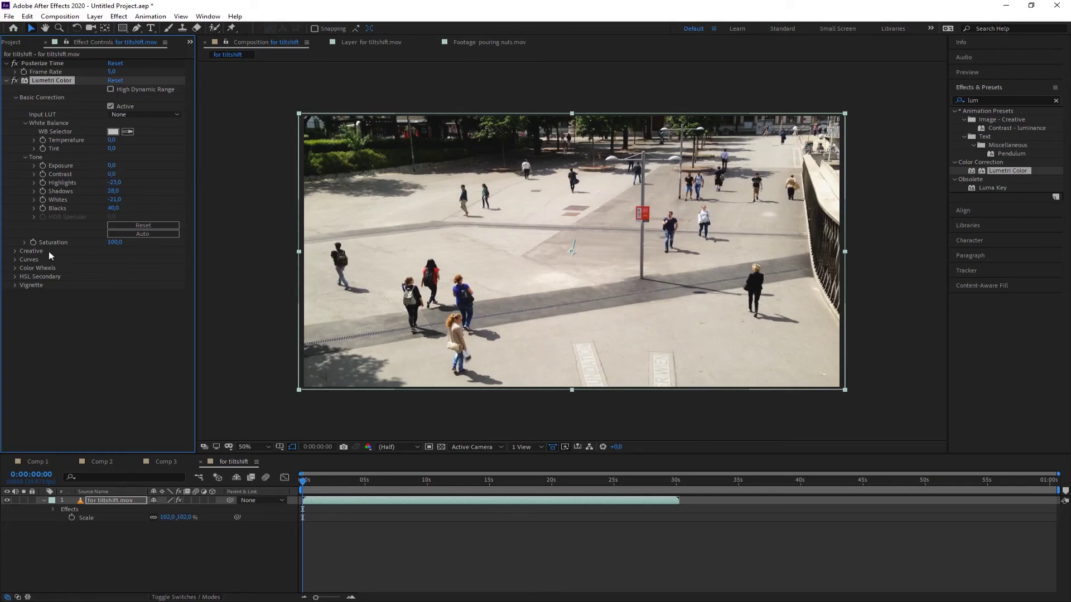
Try the SL GOLD ORANGE, SL GOLD HEAT and SL GOLD RUSH HDR creative looks, and reset the Look to None.
click(16, 251)
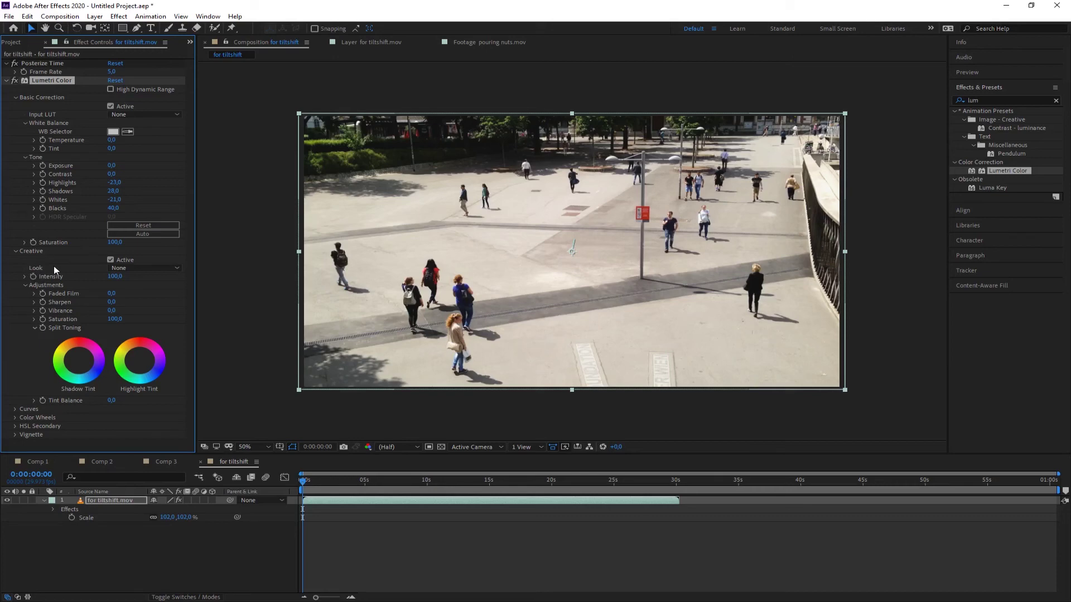
click(163, 268)
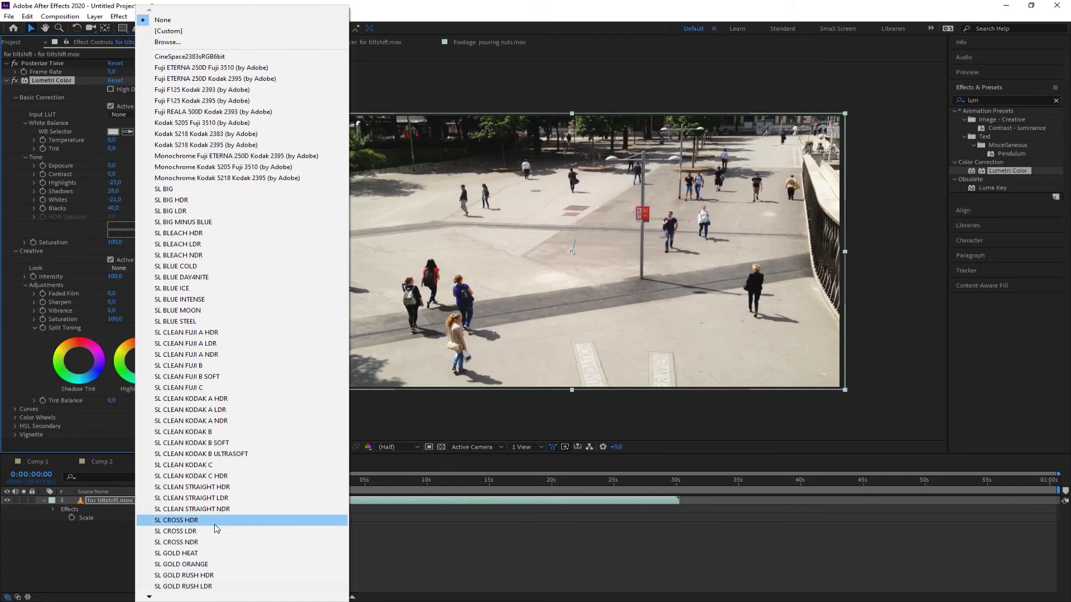
click(190, 564)
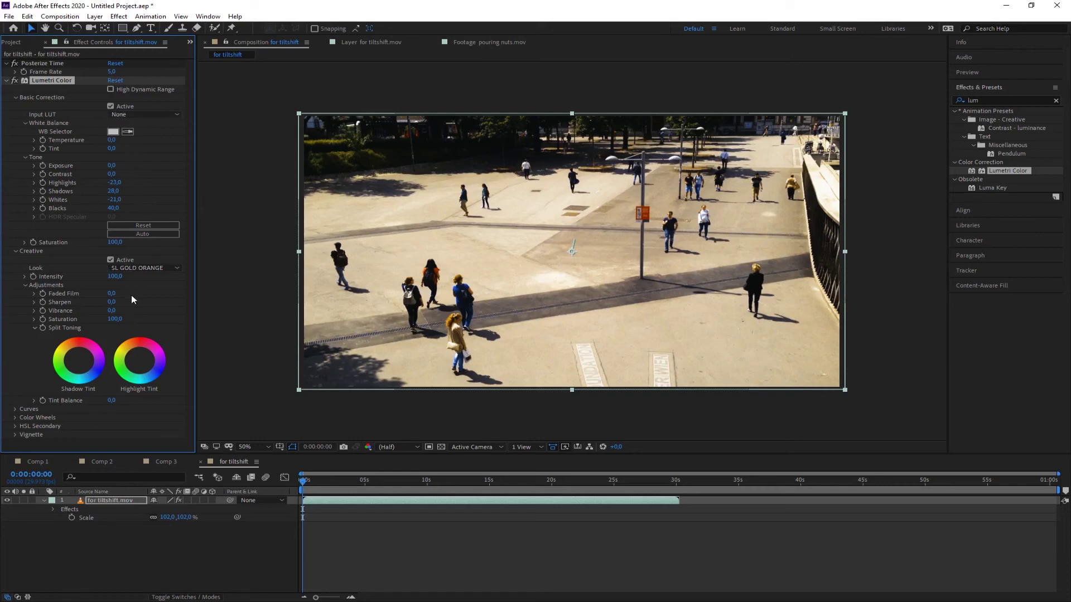
click(129, 269)
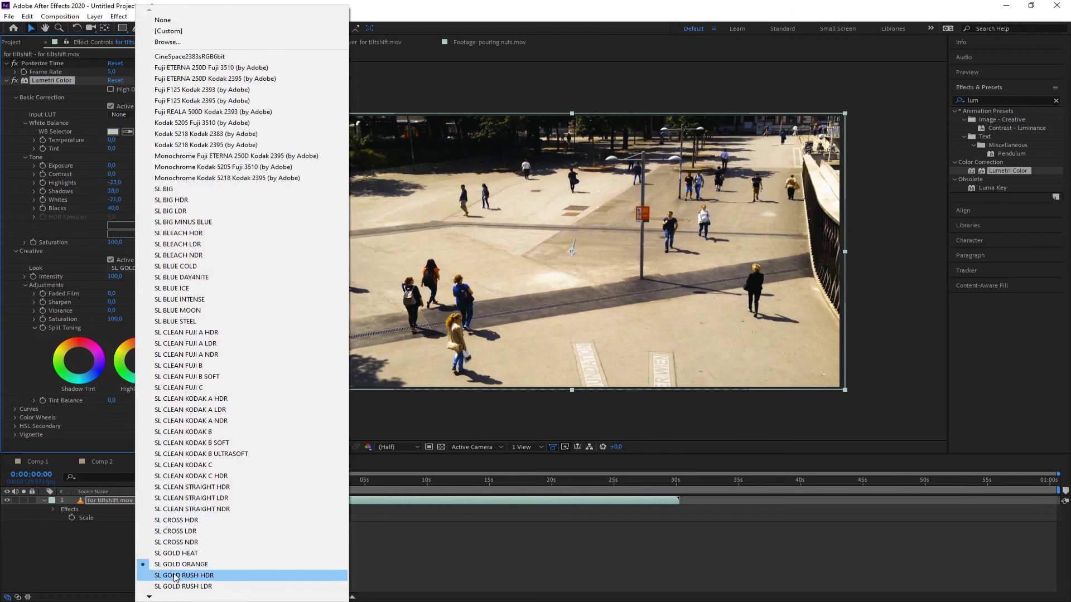
click(175, 554)
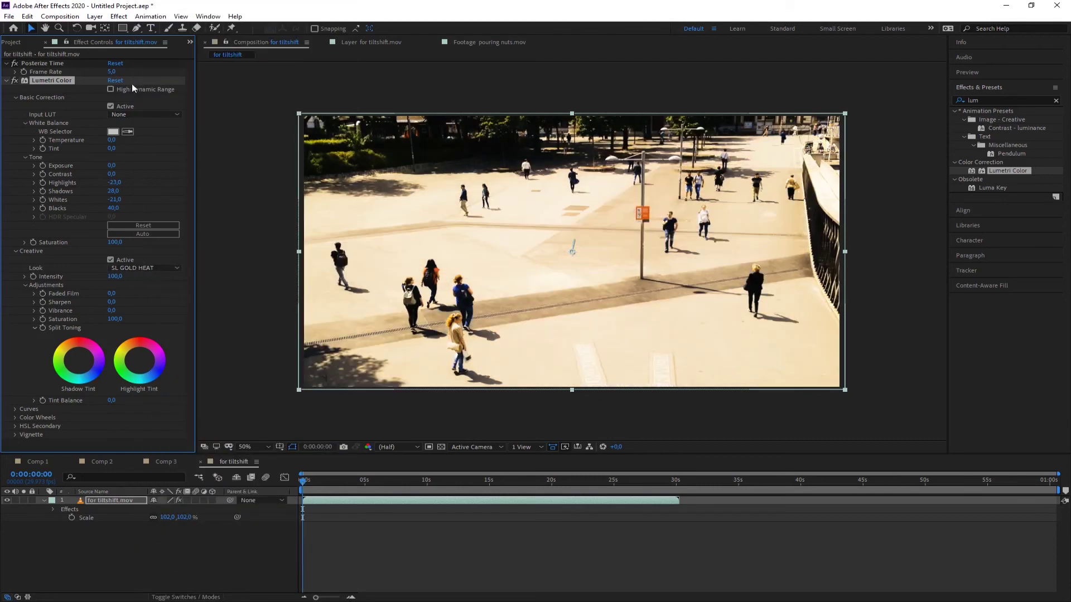
click(142, 114)
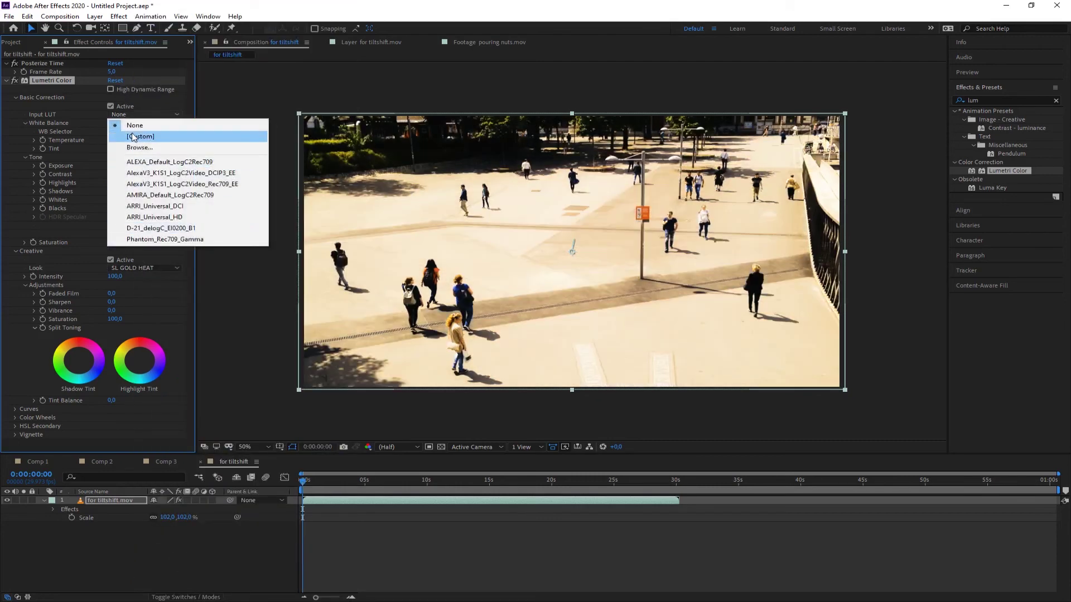
click(31, 249)
click(141, 267)
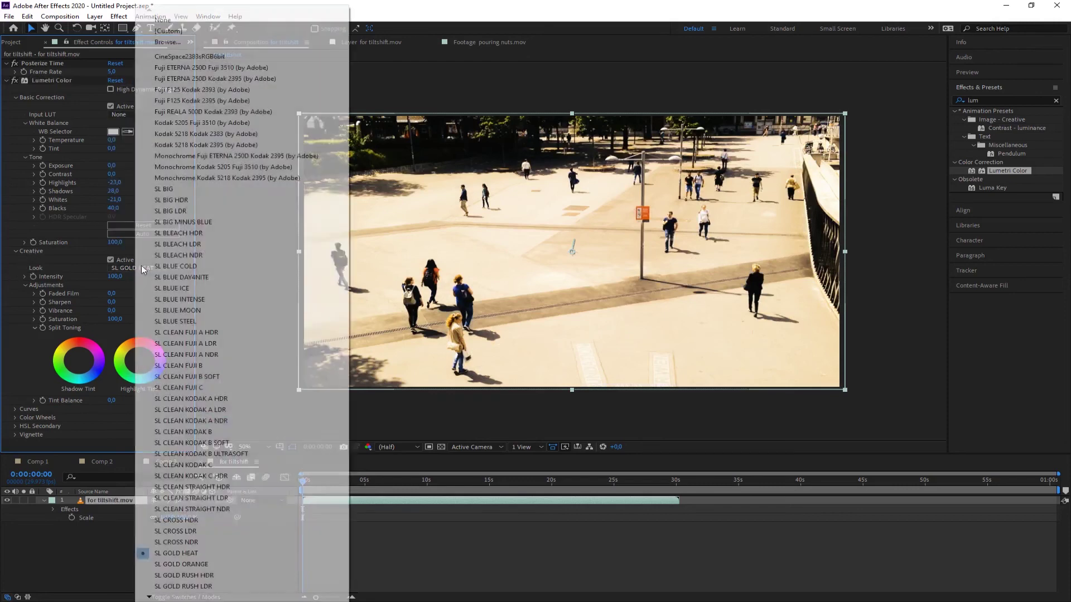
click(190, 576)
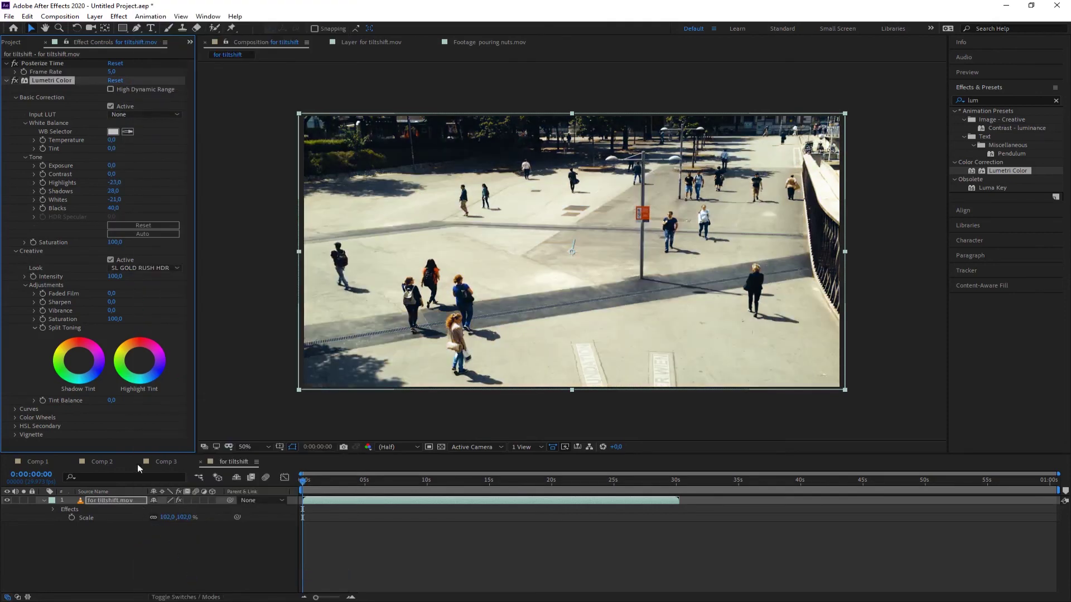
click(129, 269)
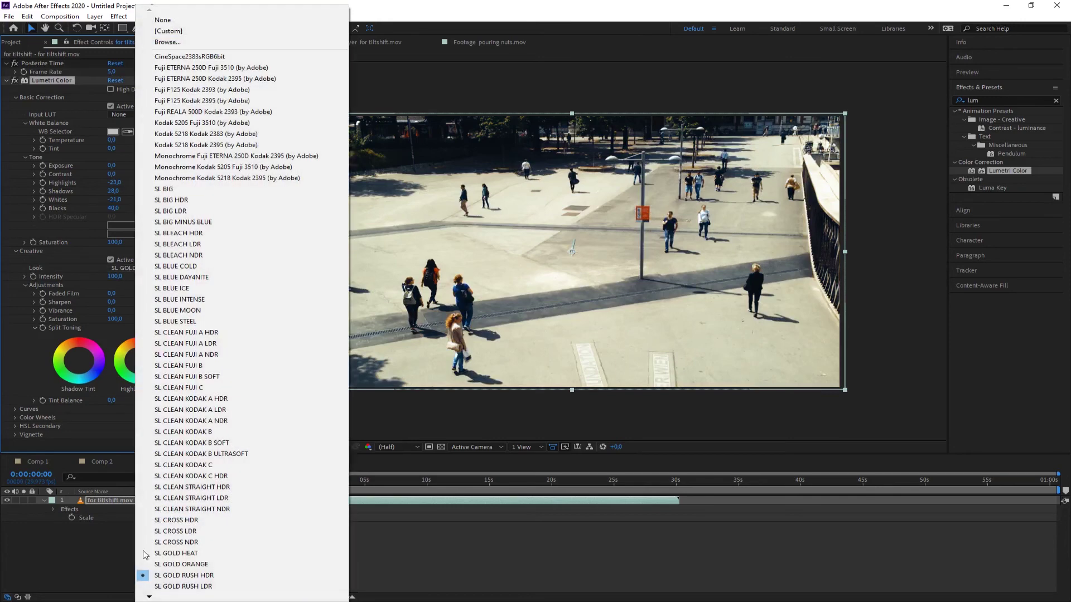
click(183, 564)
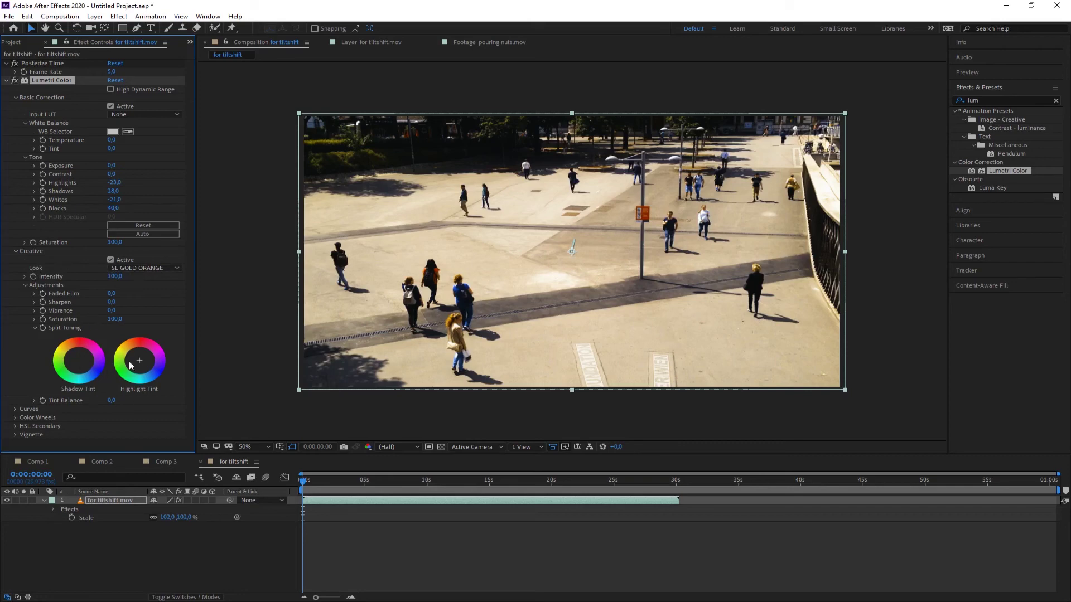
click(129, 267)
click(163, 20)
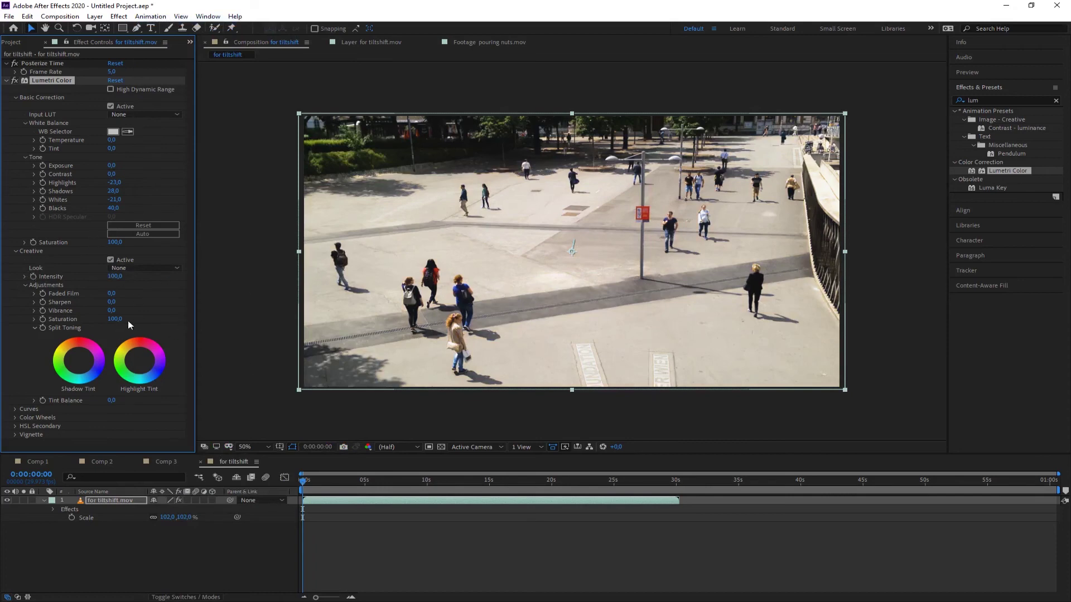
Adjust Split Toning by moving the Shadow Tint slightly toward blue and the Highlight Tint slightly toward yellow-orange.
click(79, 360)
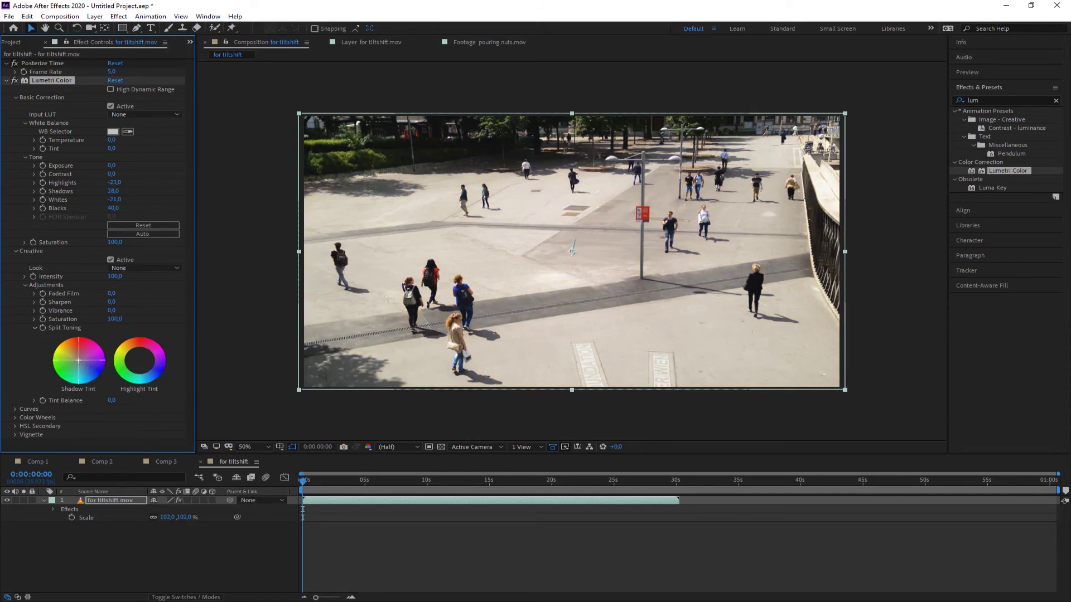
drag(79, 361, 80, 362)
drag(140, 360, 136, 357)
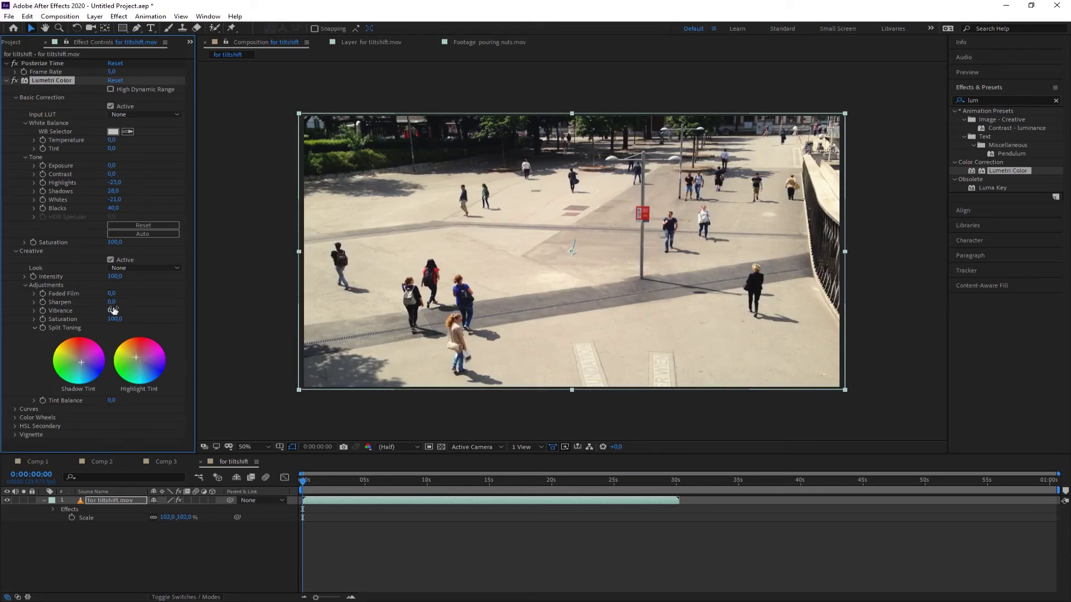
In the Creative adjustments, set Vibrance to 69, Saturation to 133 and Sharpen to 20.
drag(113, 311, 152, 308)
drag(114, 320, 134, 319)
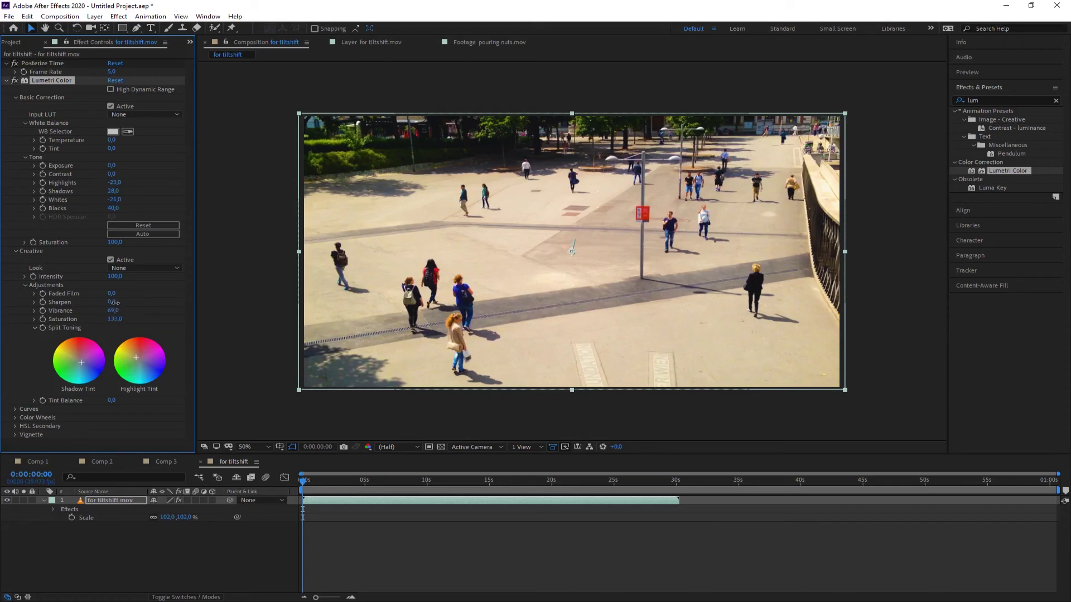
drag(115, 303, 125, 302)
Set the Lumetri Vignette Amount to -1 and deselect the layer to view the graded frame.
click(16, 435)
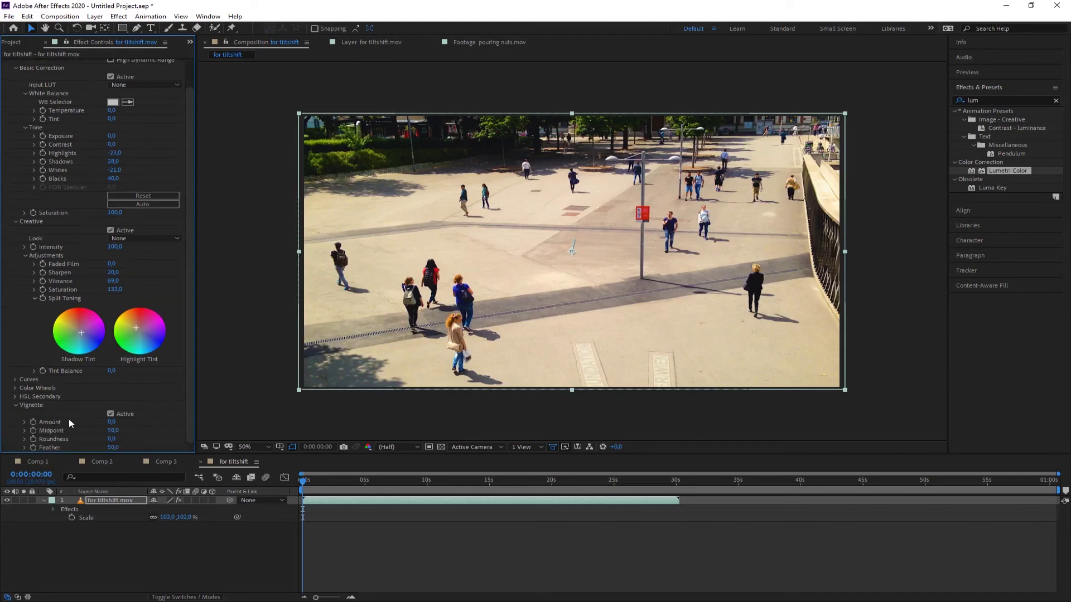
drag(112, 422, 59, 422)
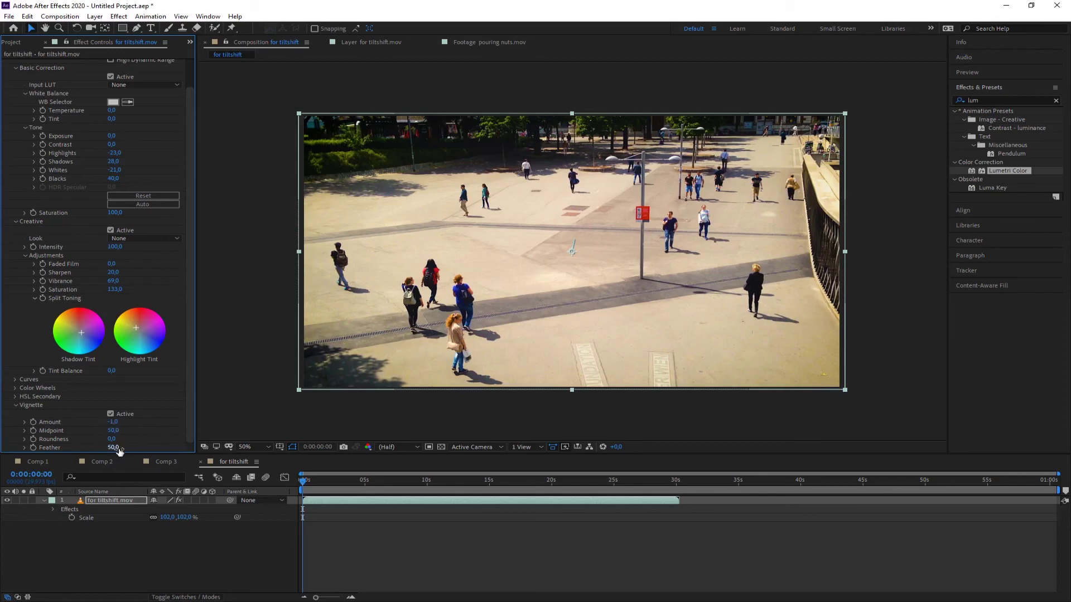
click(282, 235)
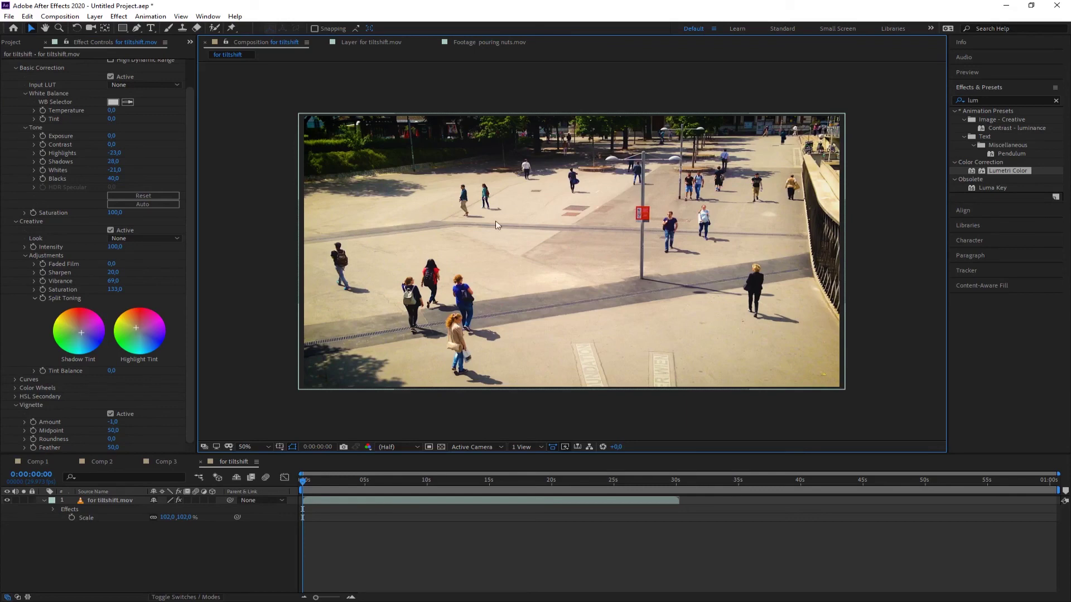
Collapse the for tiltshift.mov layer's properties and add a new adjustment layer above it.
click(43, 500)
click(103, 500)
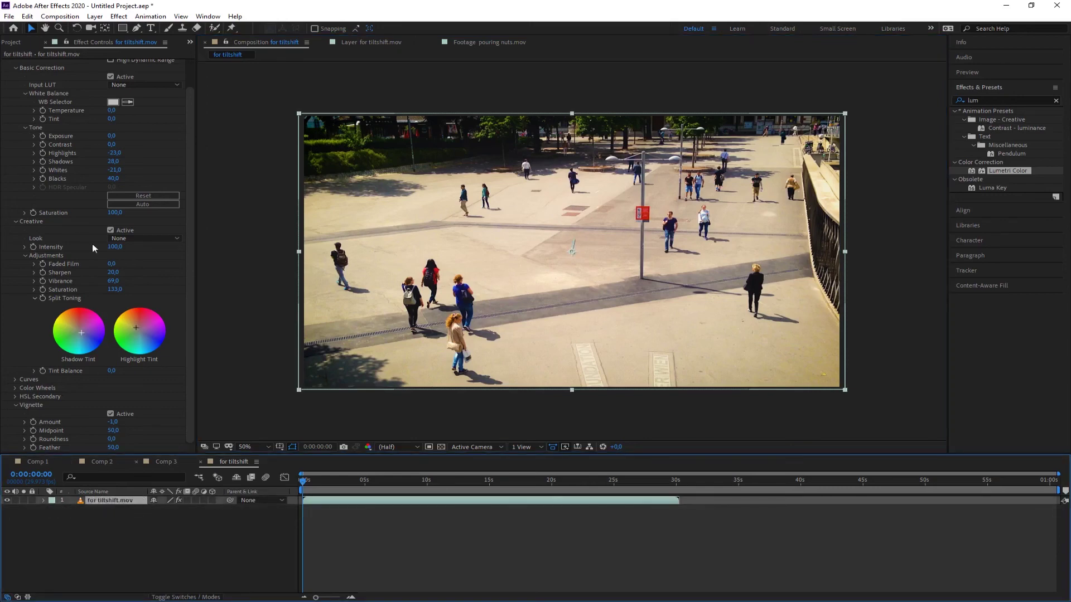
click(96, 17)
mouse_move(106, 29)
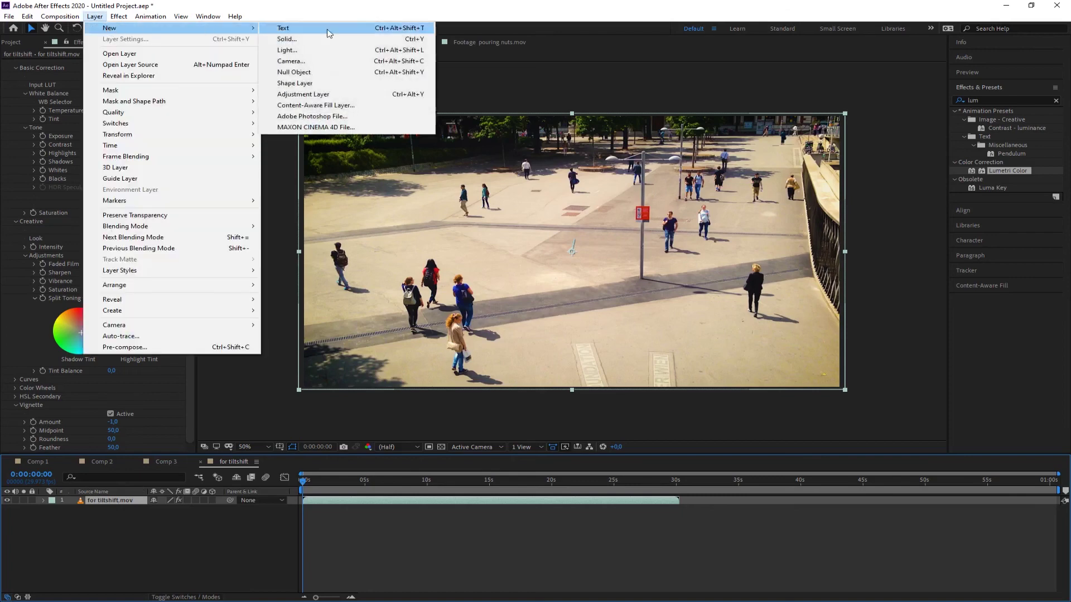
click(314, 95)
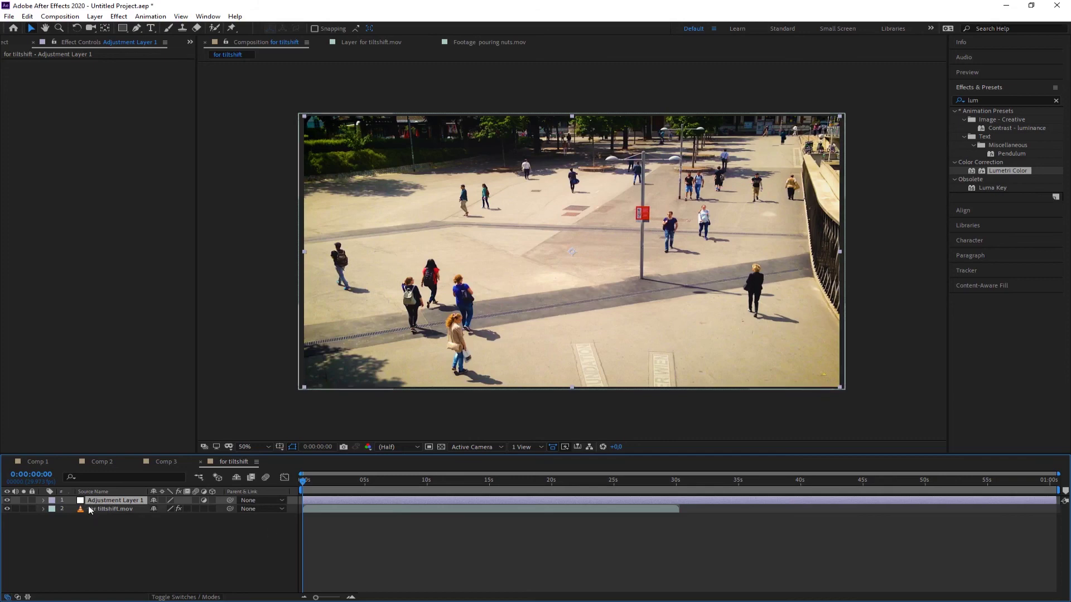
Apply Gaussian Blur to Adjustment Layer 1, setting Blurriness to 11.5 and enabling Repeat Edge Pixels.
click(968, 100)
text(blur)
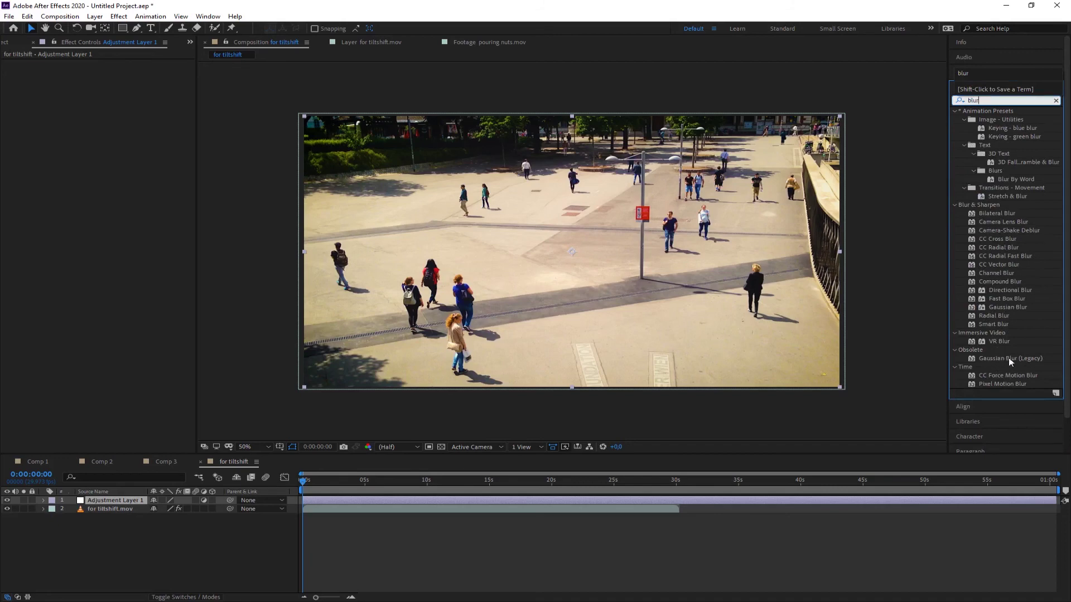
click(1006, 308)
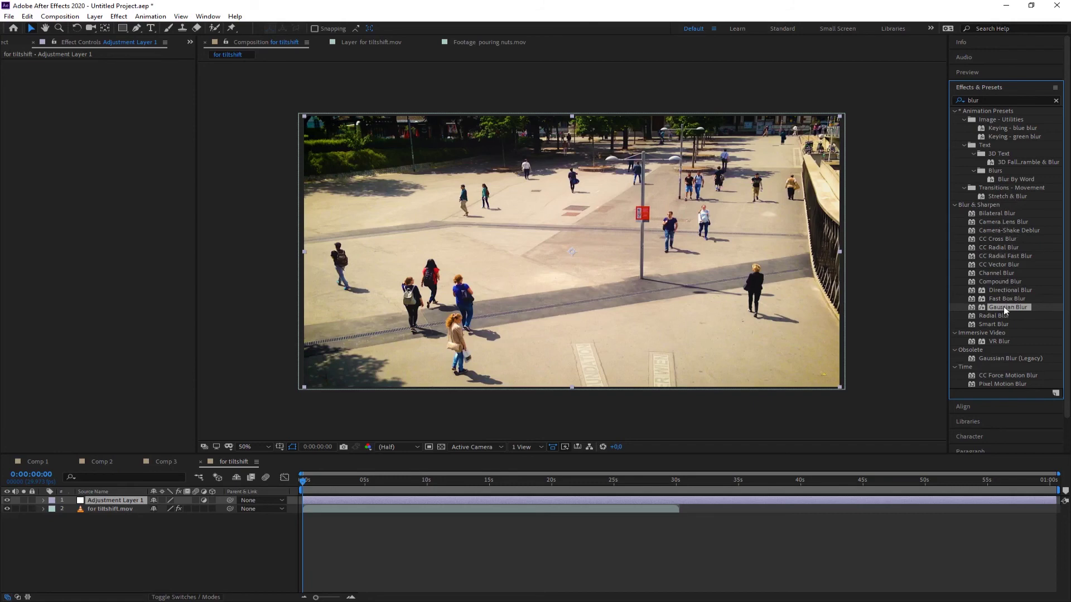
drag(1003, 306, 119, 500)
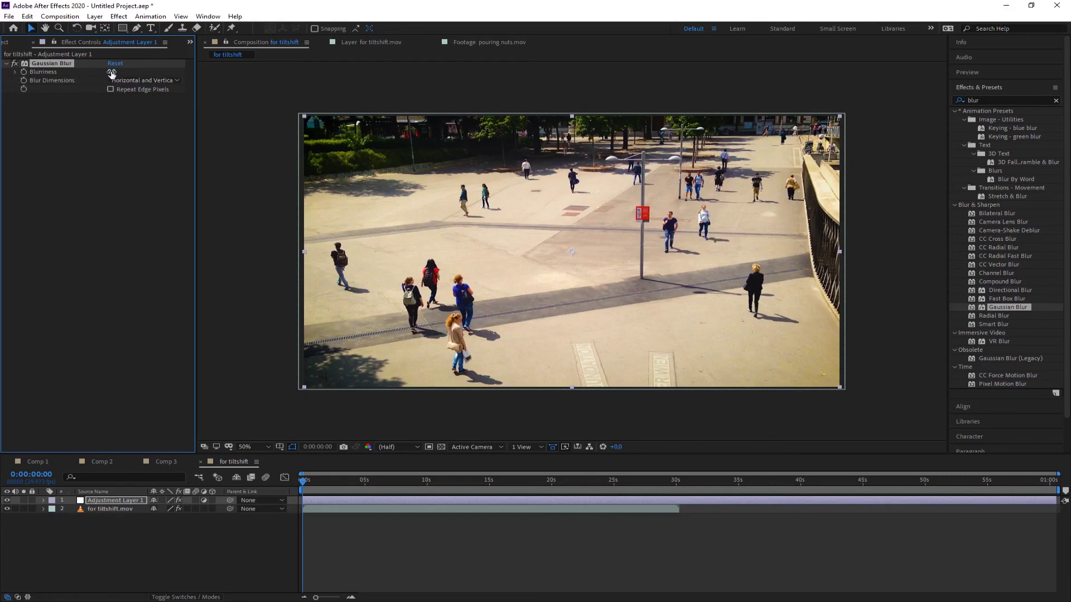
drag(112, 72, 140, 73)
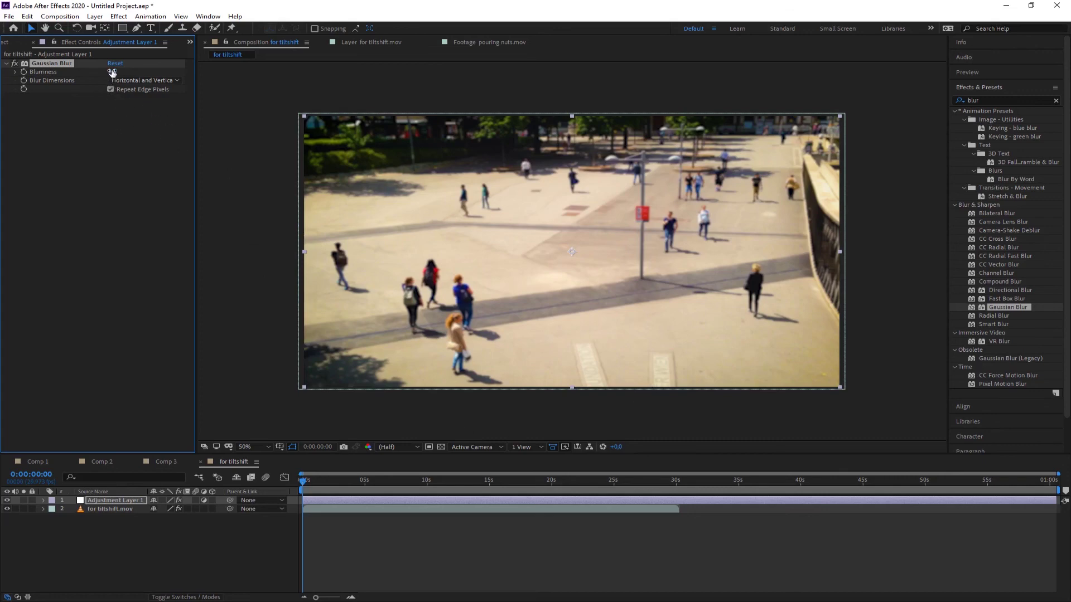
drag(112, 72, 120, 72)
Draw a wide rectangular mask across the middle of Adjustment Layer 1, set it to Subtract, and toggle the mask outline to check the blur.
click(115, 499)
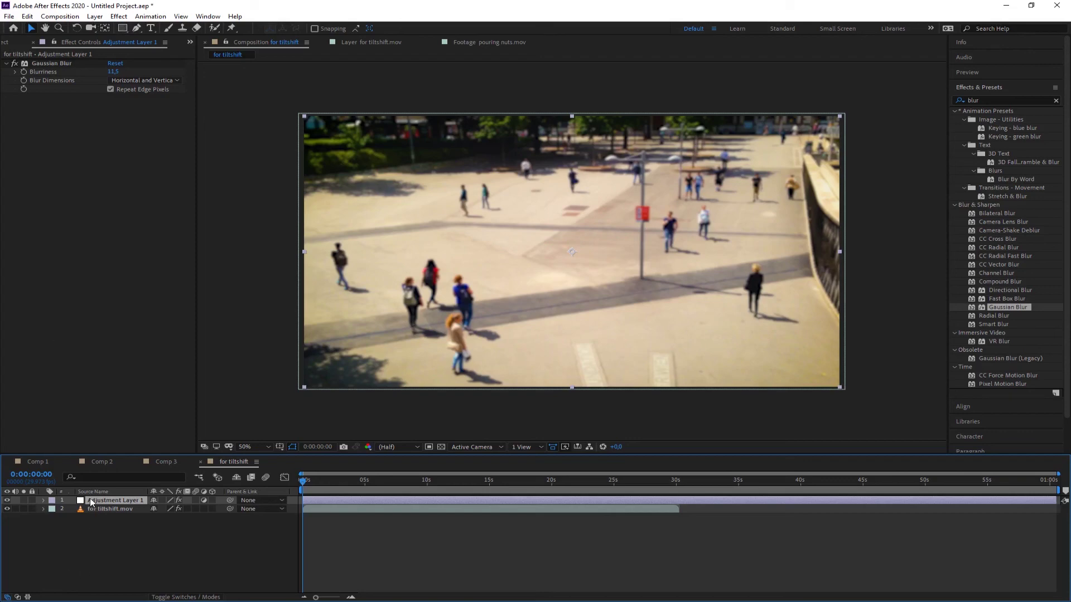
click(127, 30)
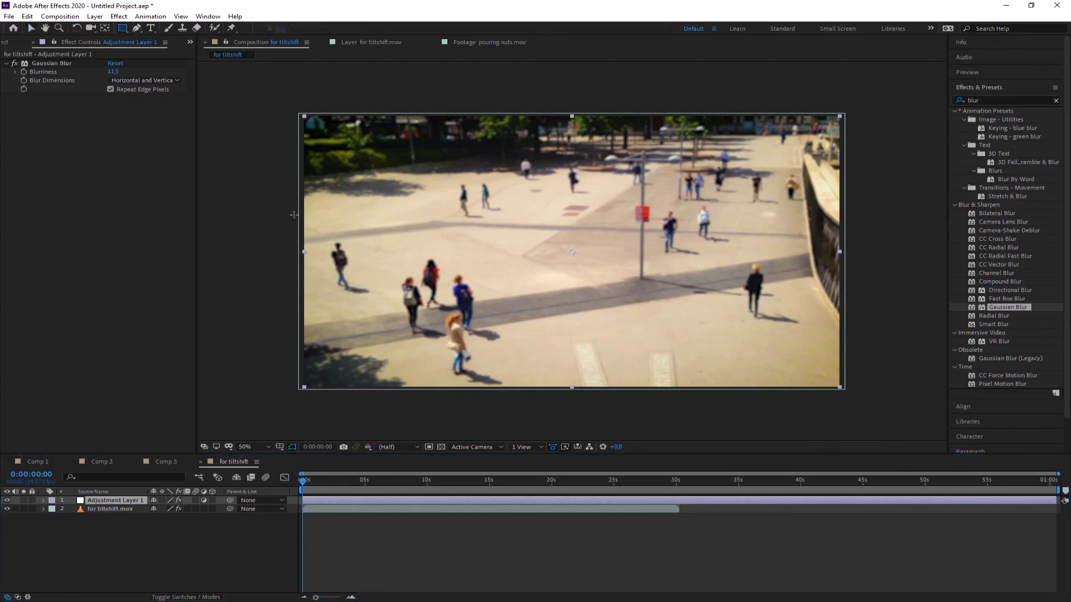
drag(213, 211, 924, 274)
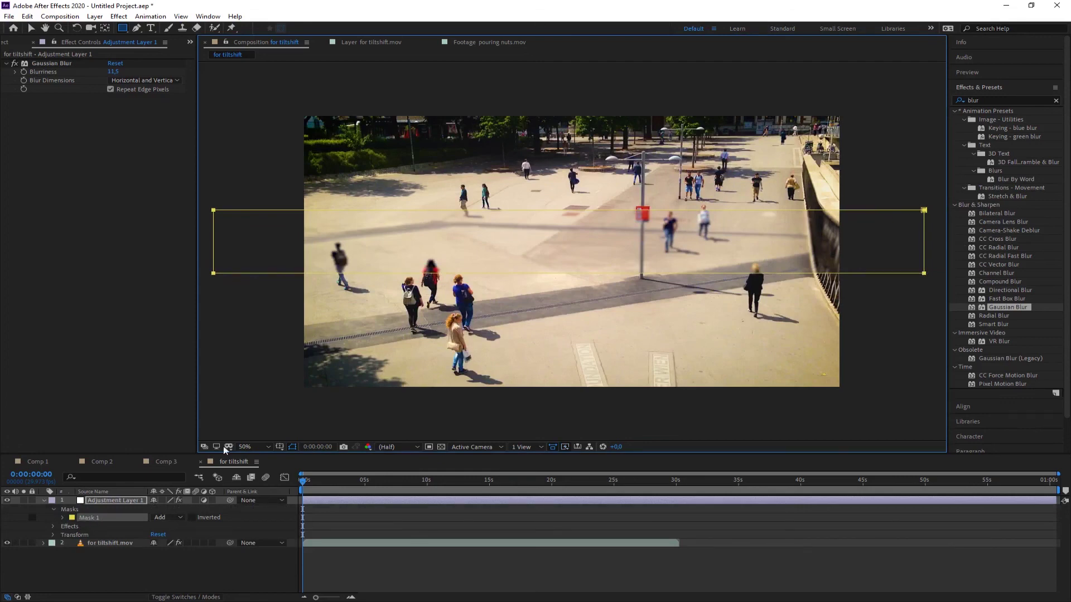
click(180, 519)
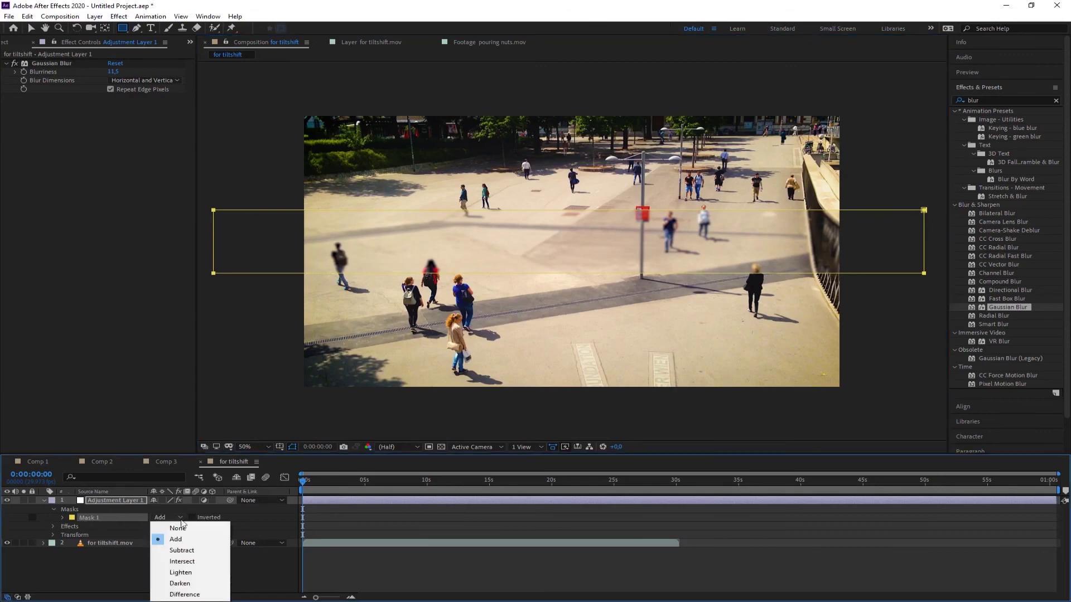
click(182, 550)
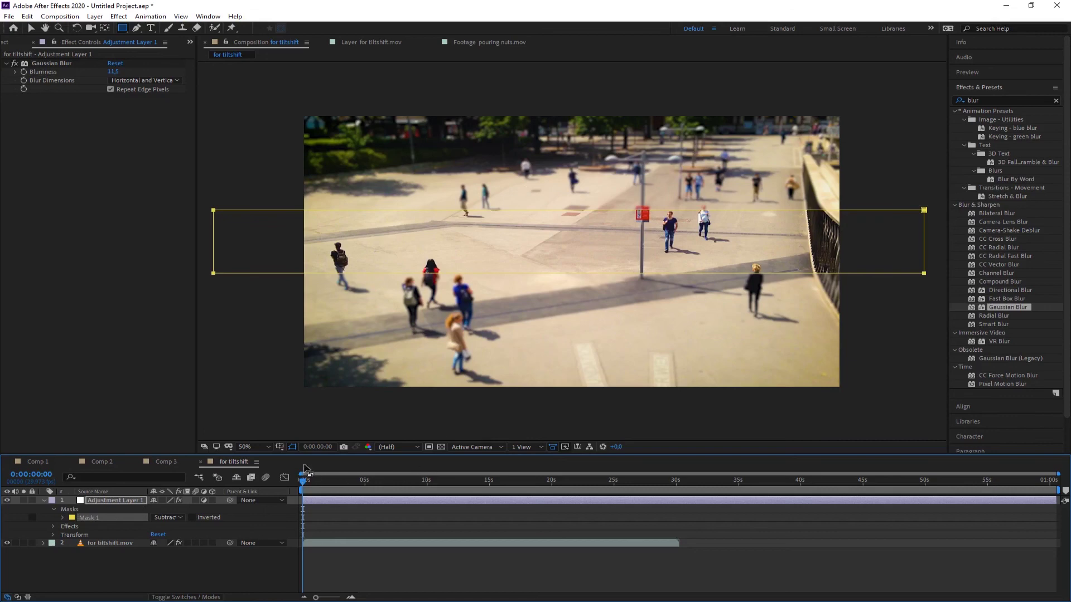
click(292, 448)
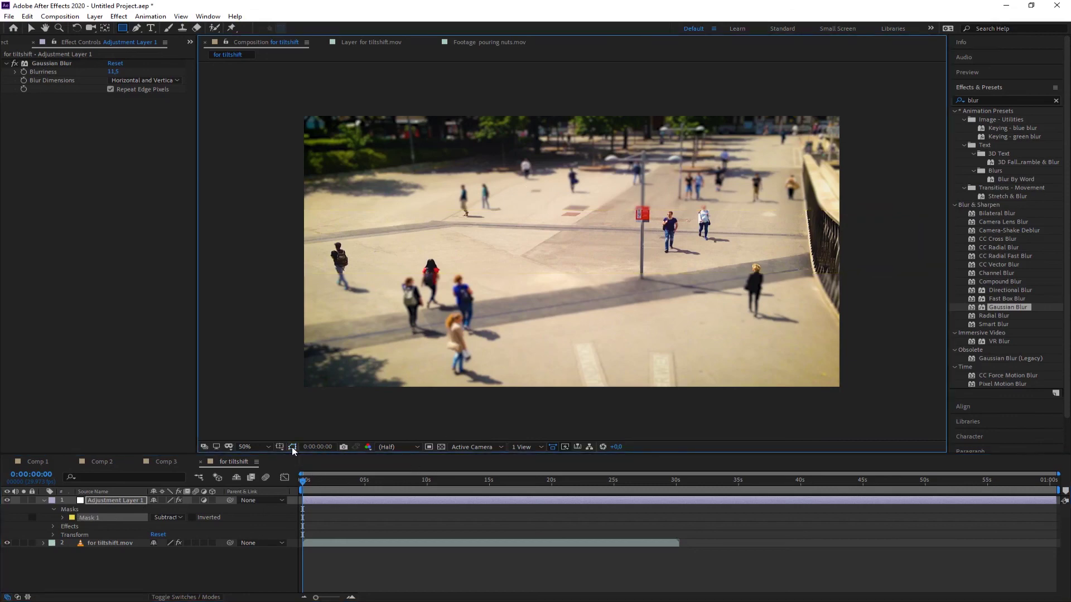
click(293, 448)
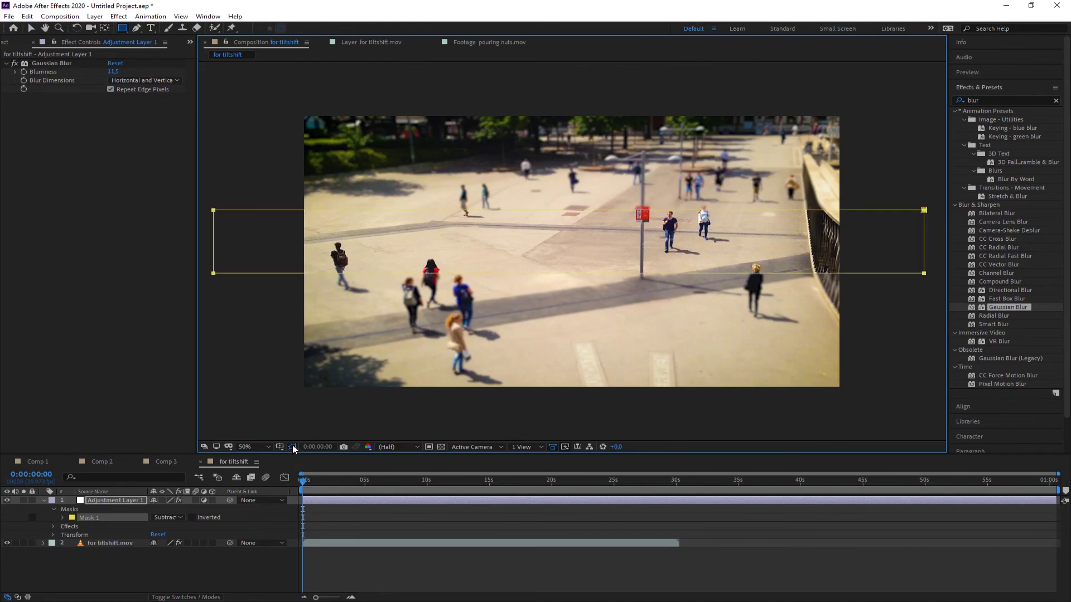
click(292, 448)
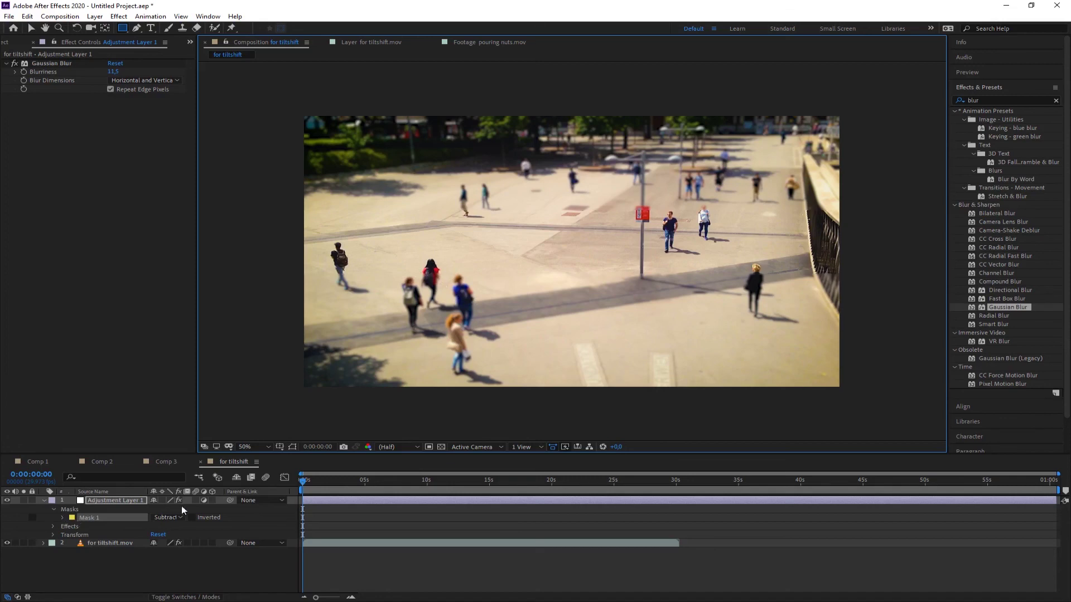
Set the adjustment layer mask's feather to 150 pixels vertically while keeping 0 horizontally.
click(63, 519)
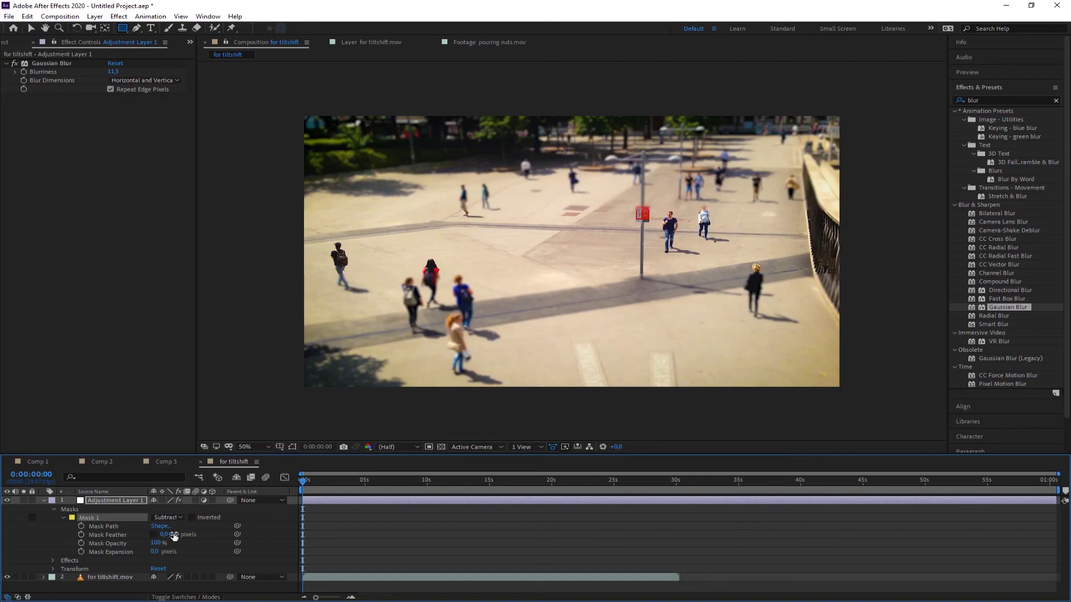
drag(174, 536, 195, 535)
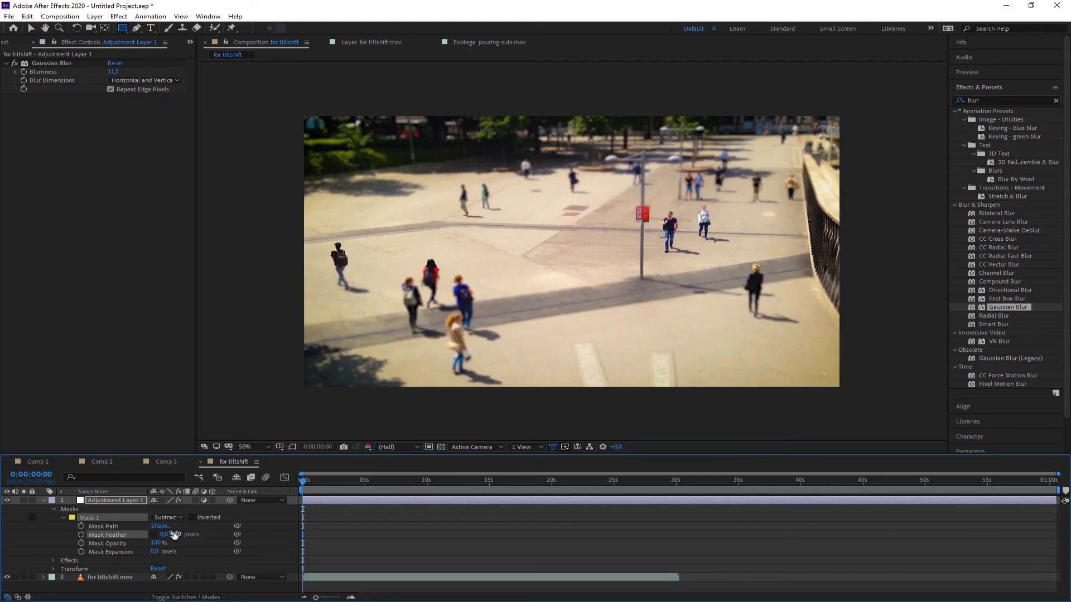
click(175, 534)
text(150)
key(Return)
click(378, 288)
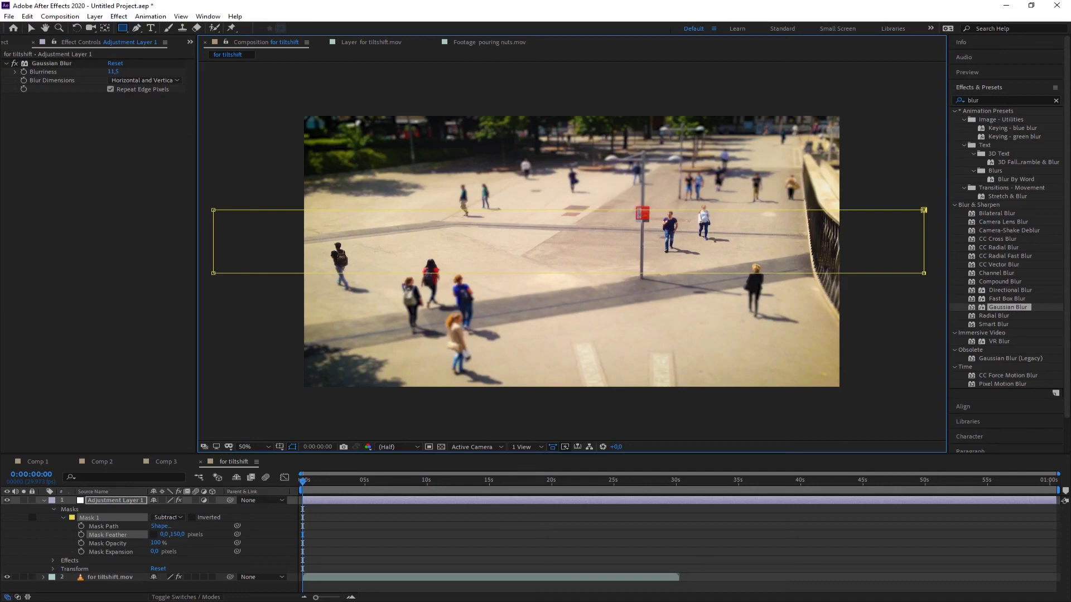
Collapse the adjustment layer's properties and review the effects applied to for tiltshift.mov and Adjustment Layer 1.
click(32, 28)
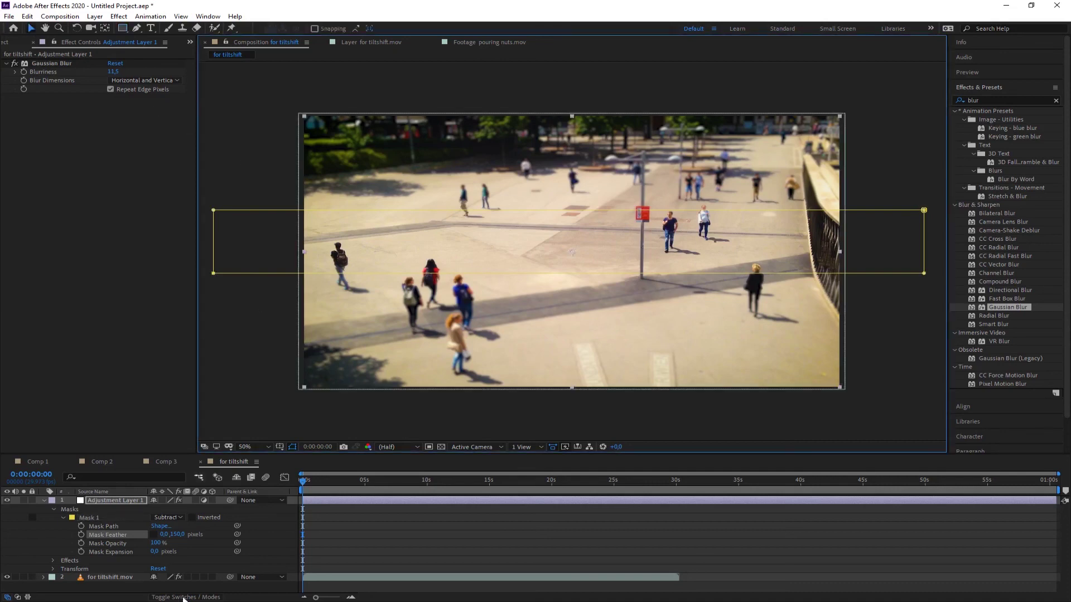
click(44, 500)
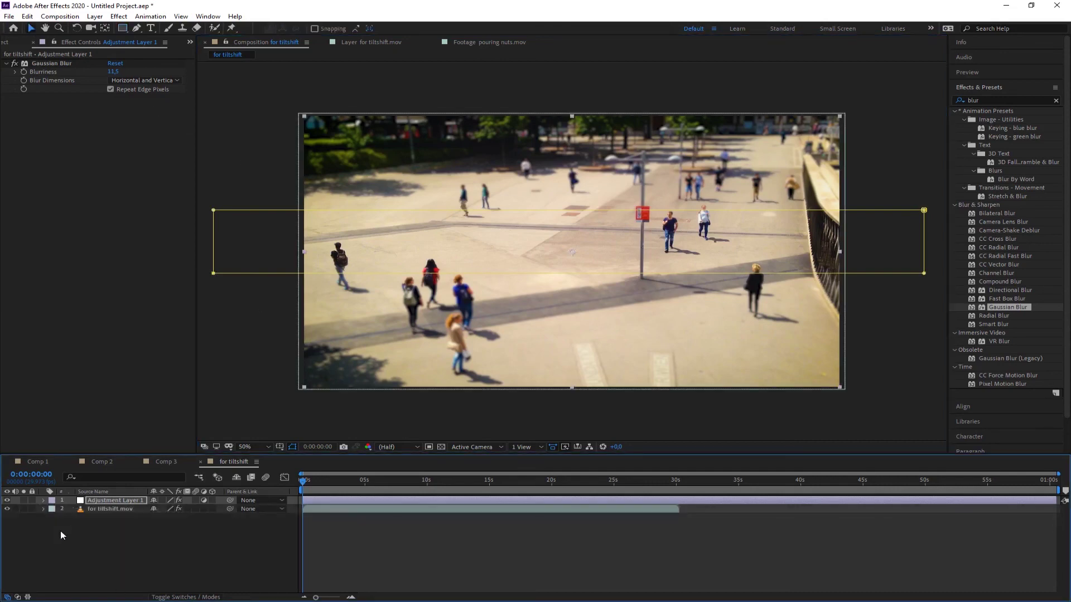
click(101, 509)
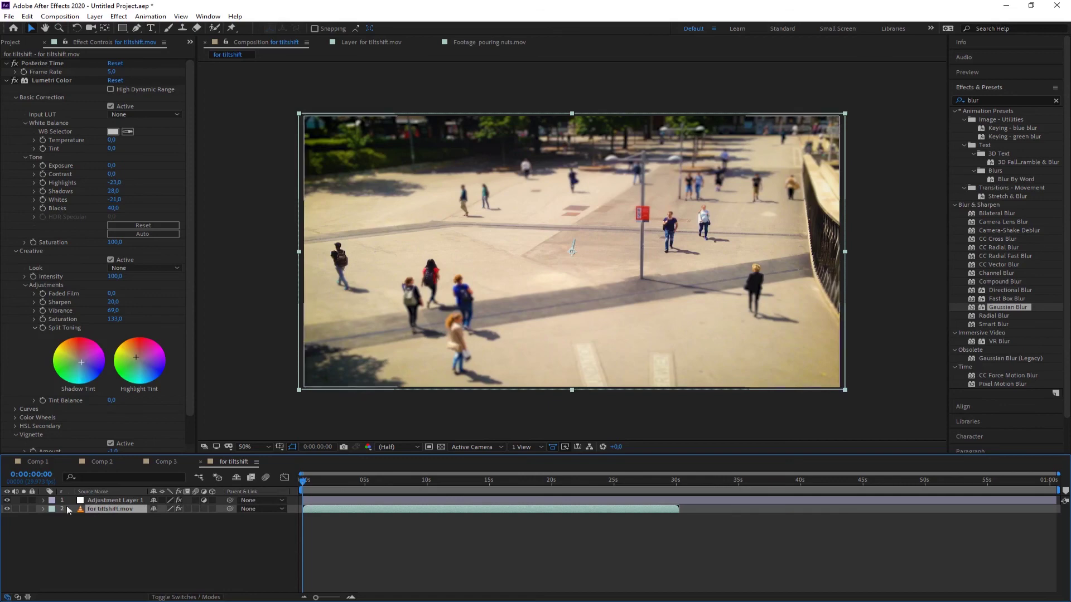
click(110, 500)
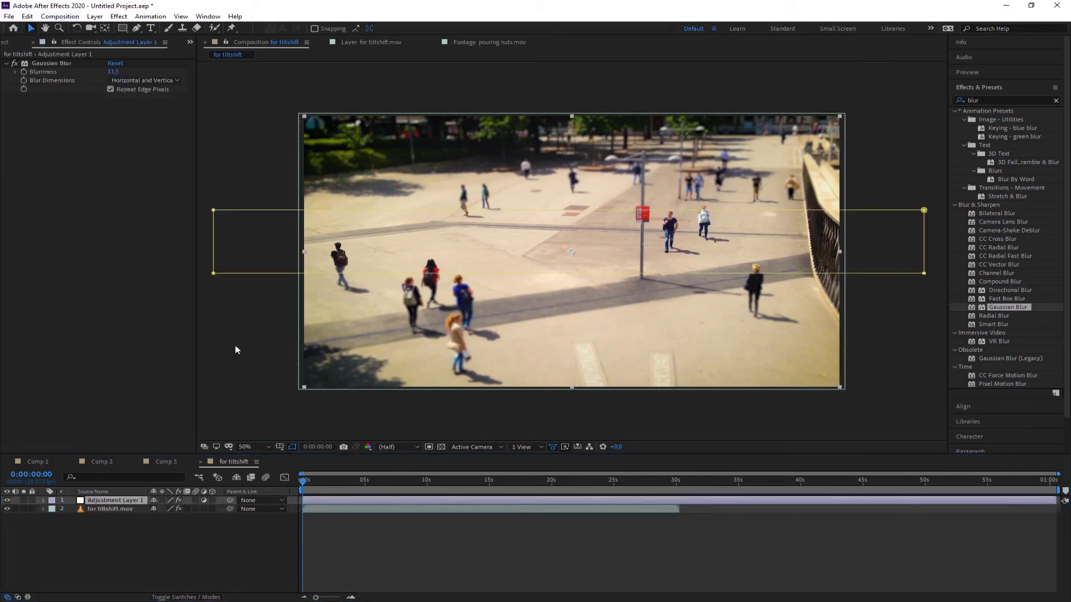
click(205, 275)
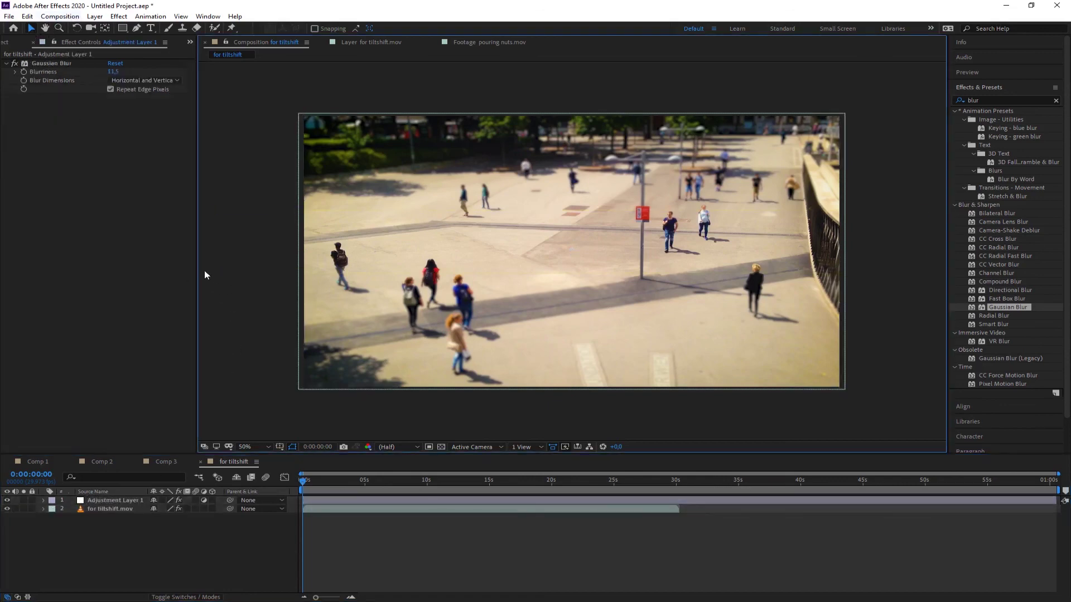
Enlarge the adjustment layer's mask by moving its lower edge down and its upper edge up, and collapse the layer's properties.
click(43, 500)
click(90, 518)
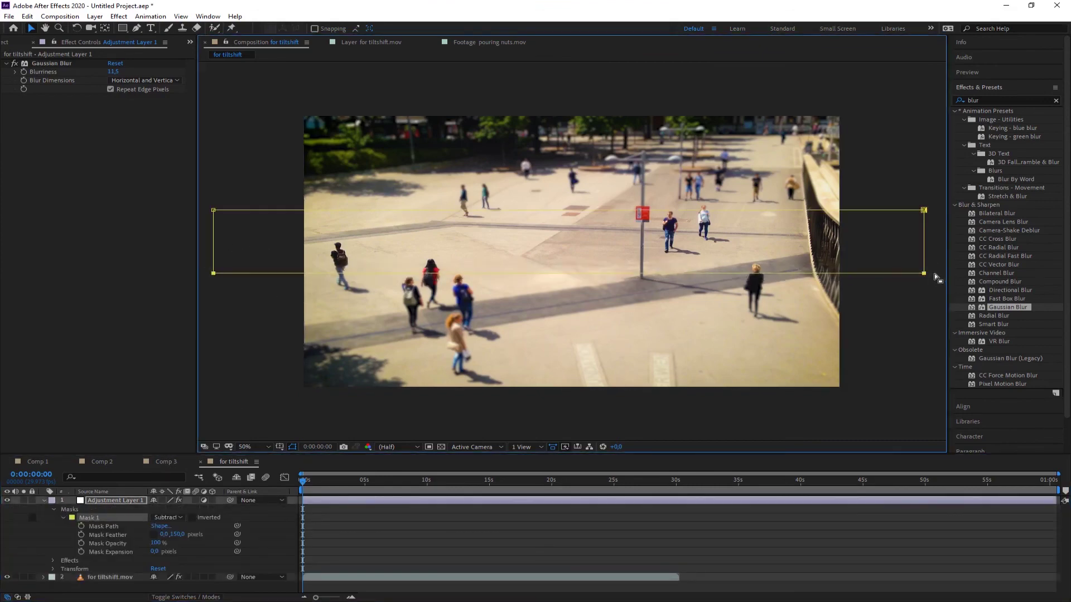
drag(931, 280, 925, 297)
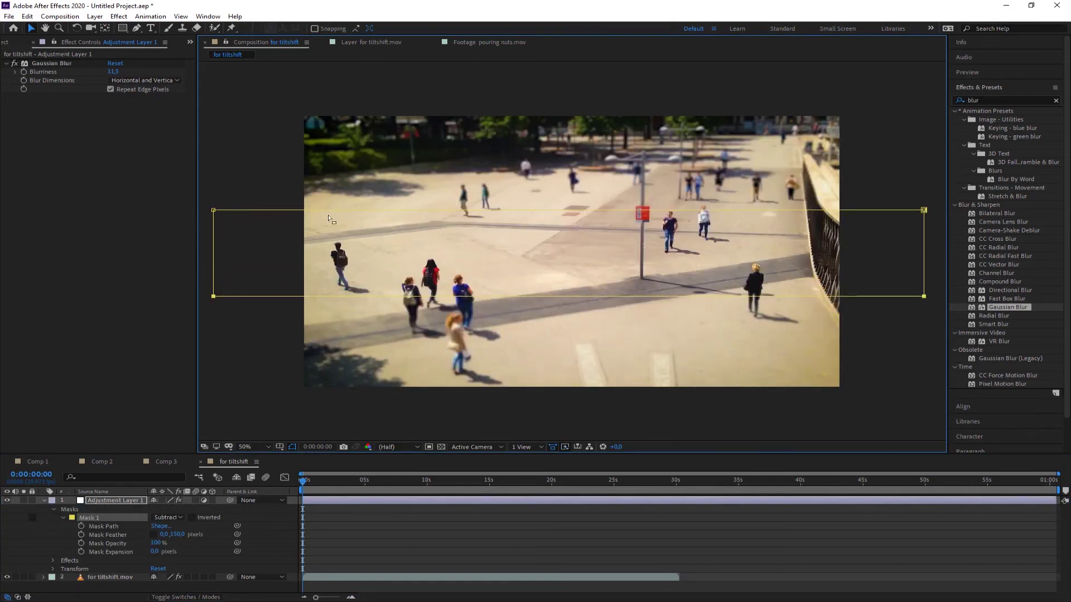
drag(208, 203, 924, 195)
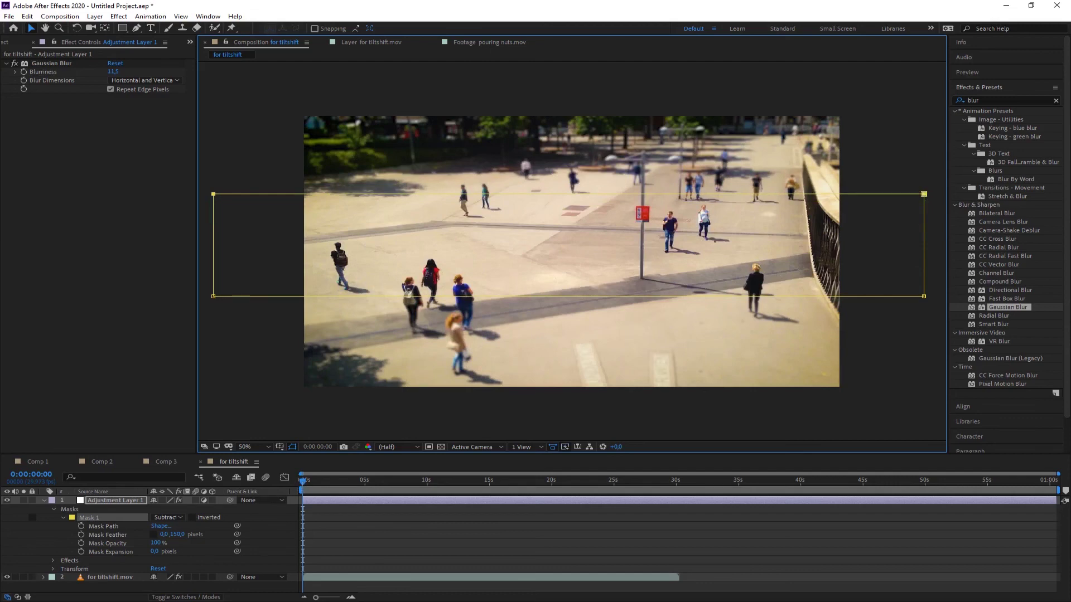
click(45, 501)
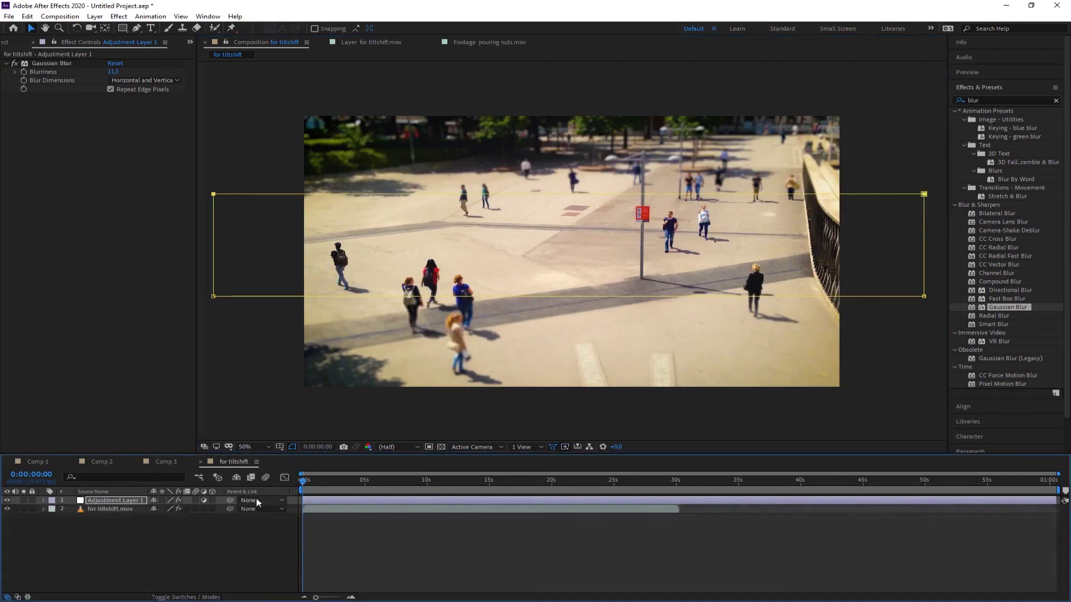
Play a preview of the tilt-shift composition and scrub back to about 0:00:27:14, near the end of the footage.
key(space)
click(116, 510)
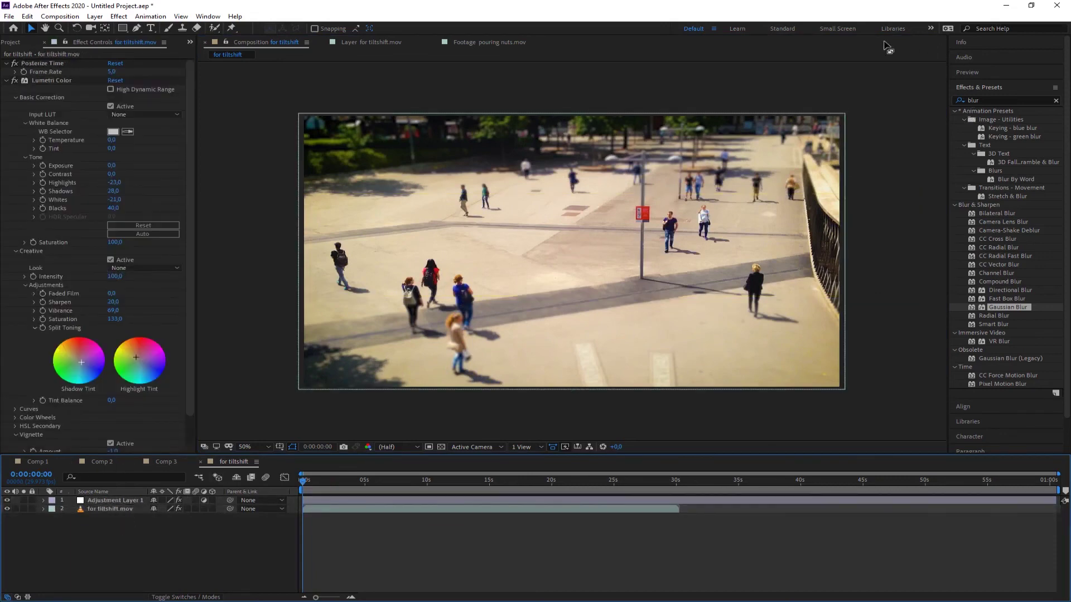
click(1020, 69)
click(1006, 87)
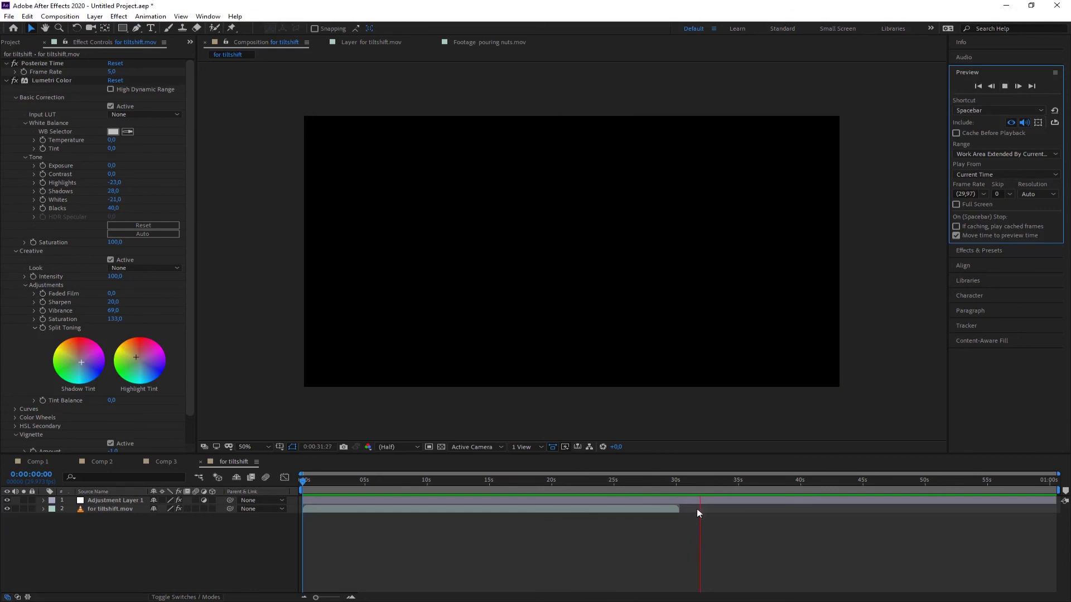
drag(702, 482, 644, 484)
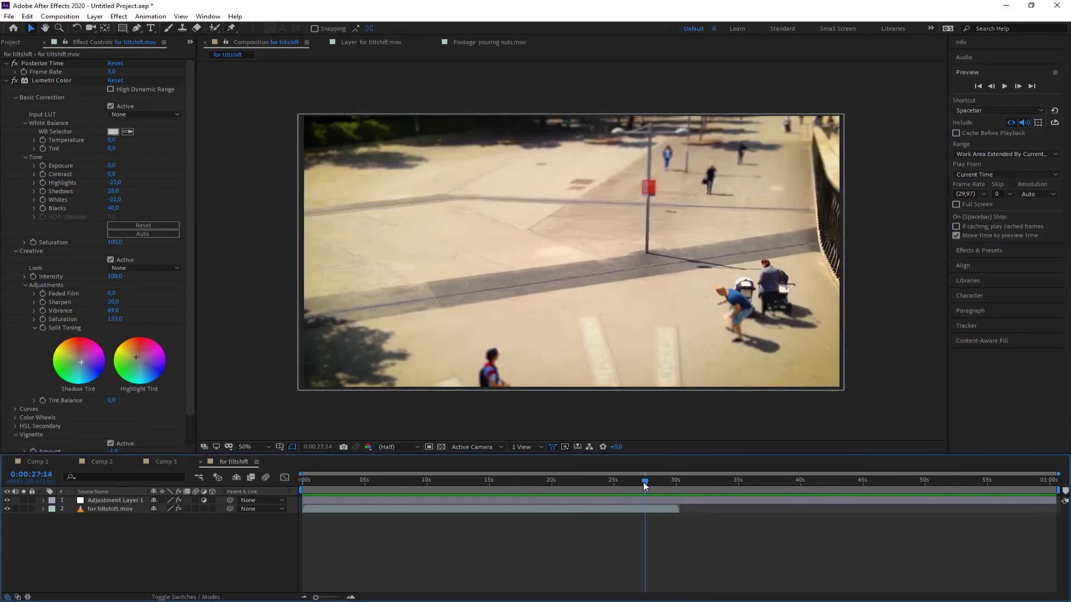